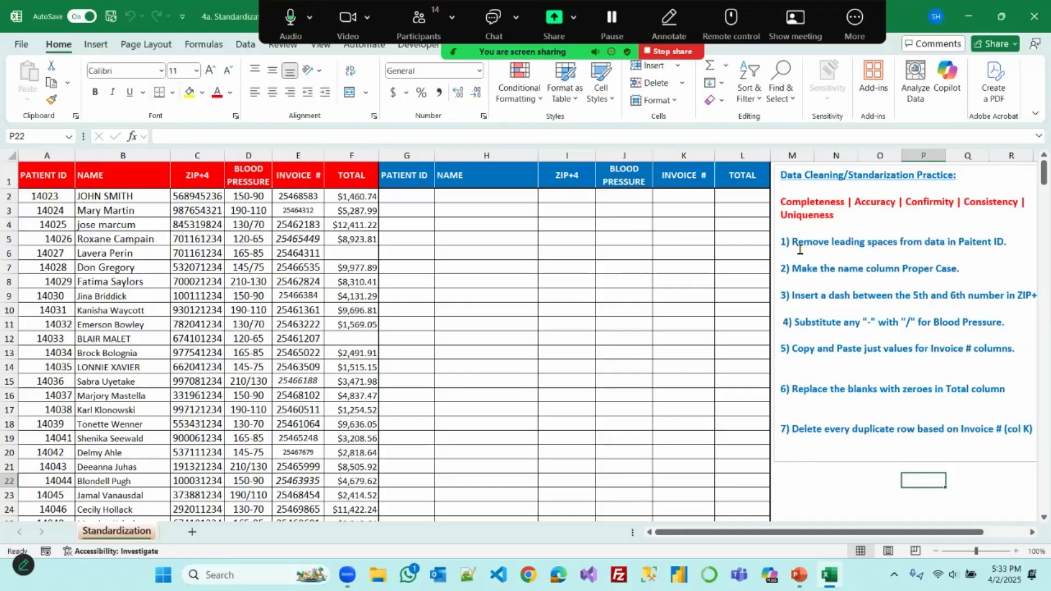
# Enter =TRIM(A2) in G2 to strip the leading spaces from the patient ID and fill it down the column
pyautogui.click(410, 196)
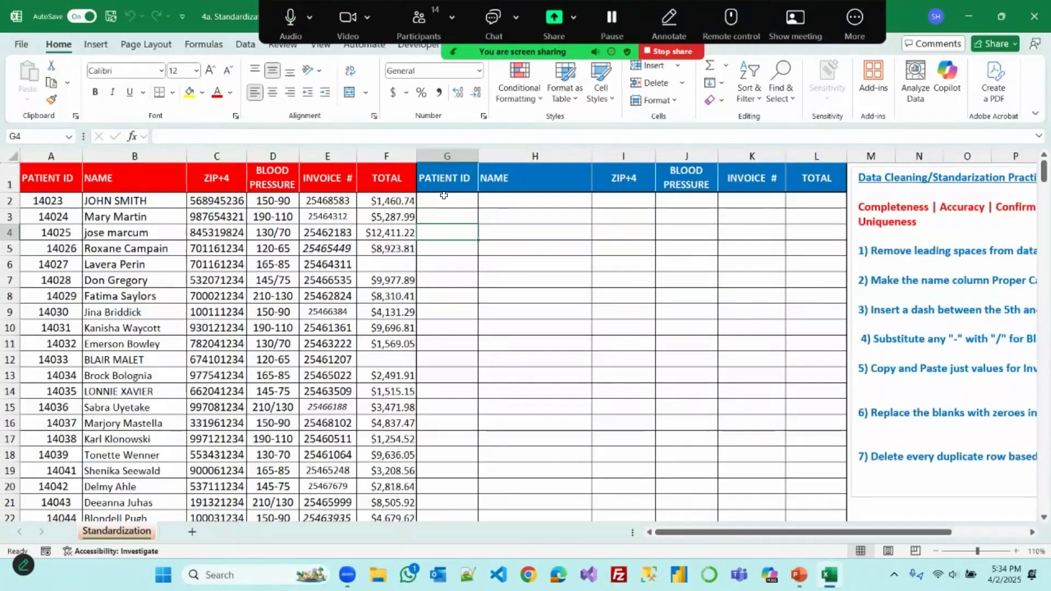
pyautogui.doubleClick(451, 199)
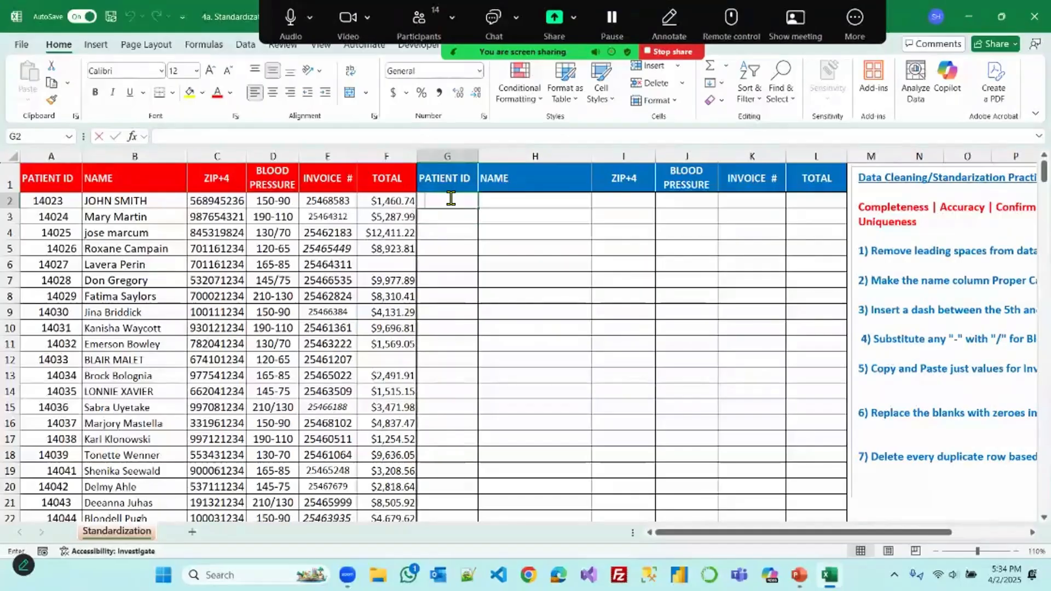
pyautogui.write('=trim')
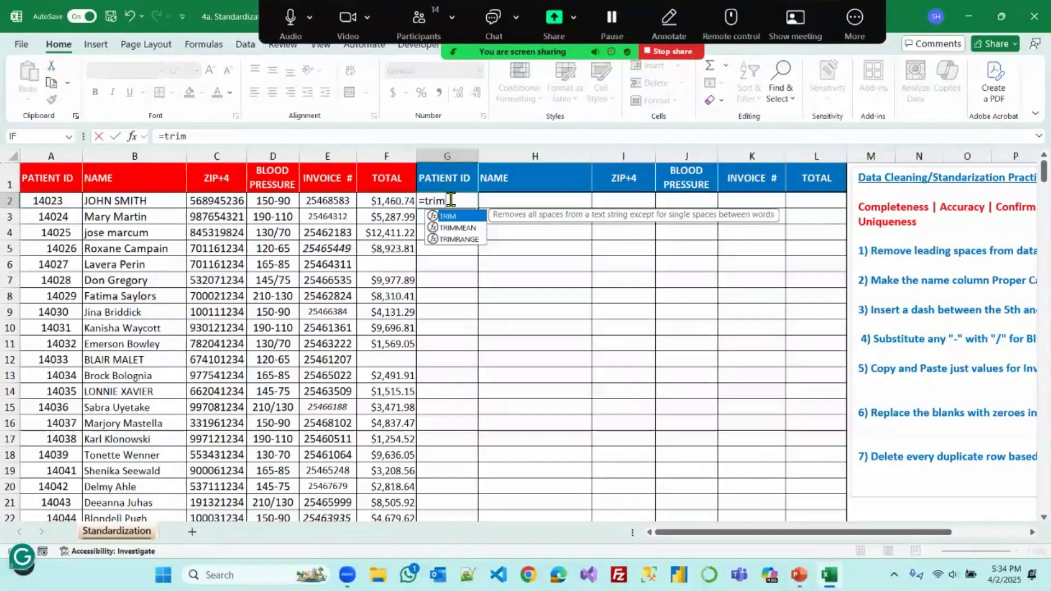
pyautogui.press('Tab')
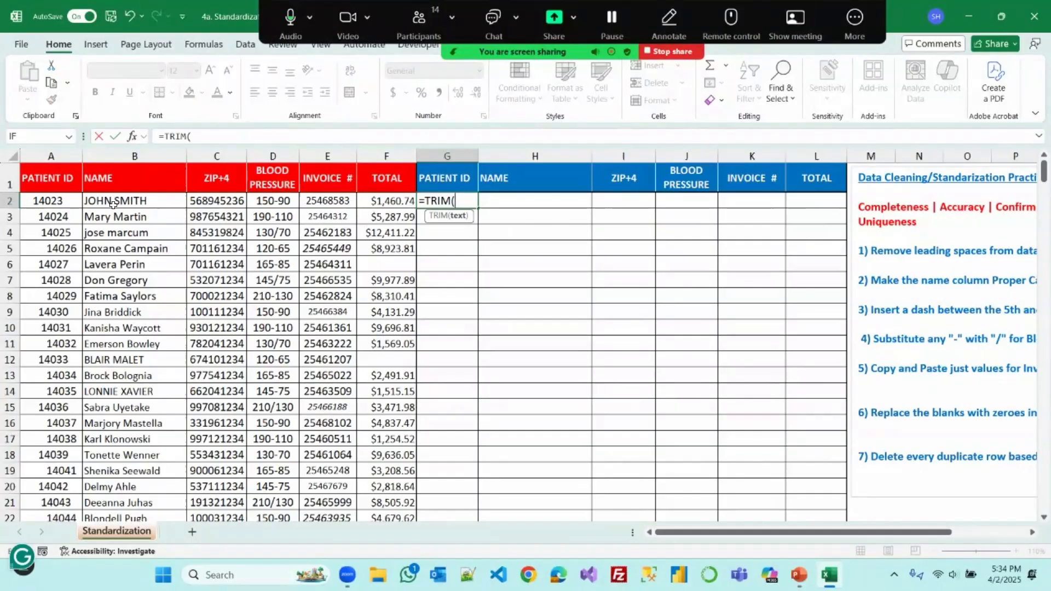
pyautogui.click(47, 201)
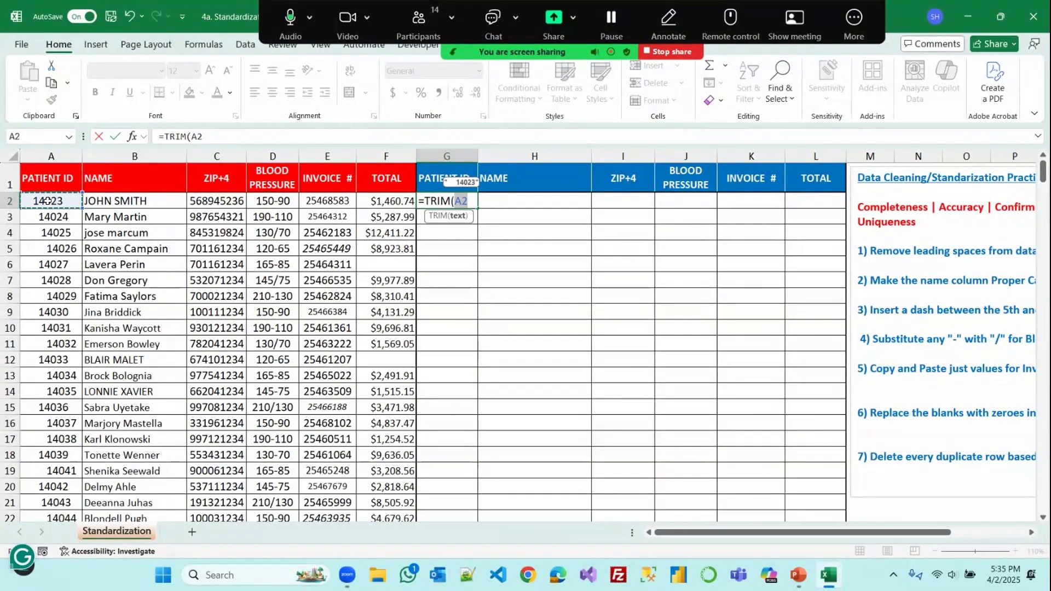
pyautogui.press('Return')
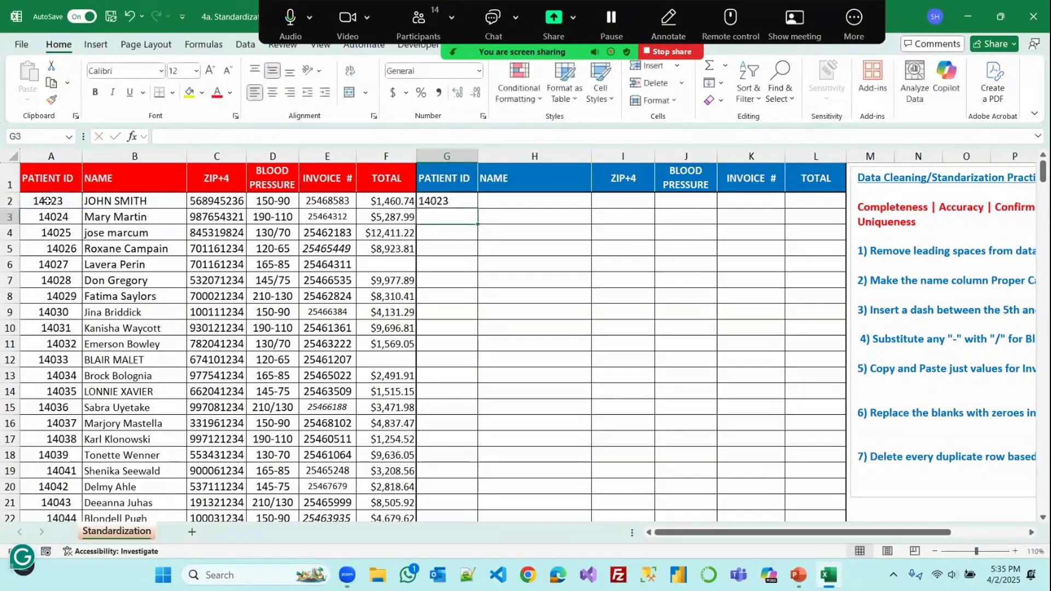
pyautogui.click(463, 204)
pyautogui.doubleClick(477, 208)
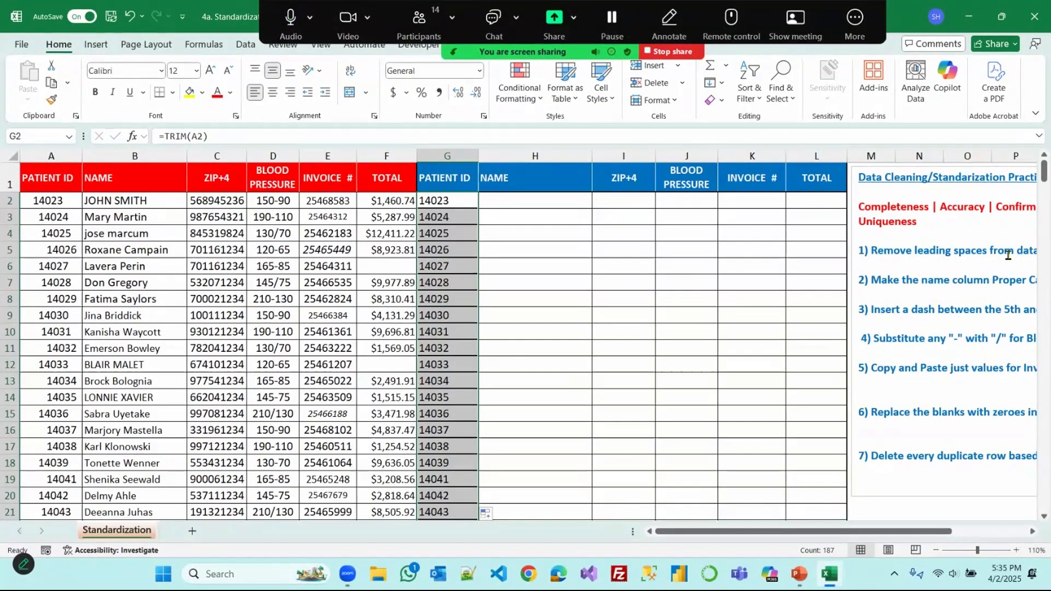
# Enter =PROPER(B2) in H2 to put the name in proper case and fill it down the column
pyautogui.moveTo(915, 530); pyautogui.dragTo(732, 519)
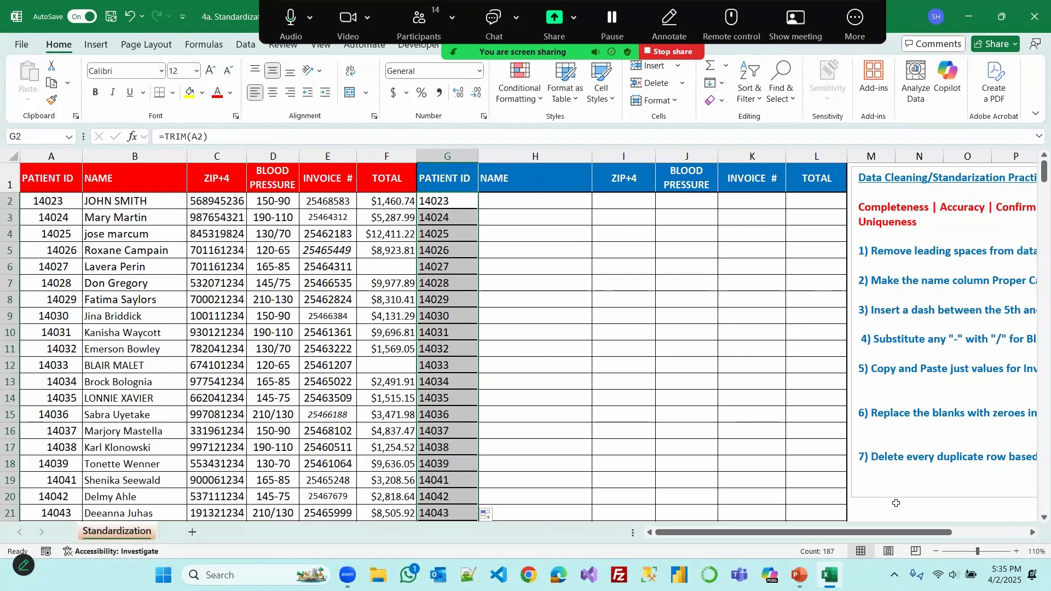
pyautogui.moveTo(897, 530); pyautogui.dragTo(923, 534)
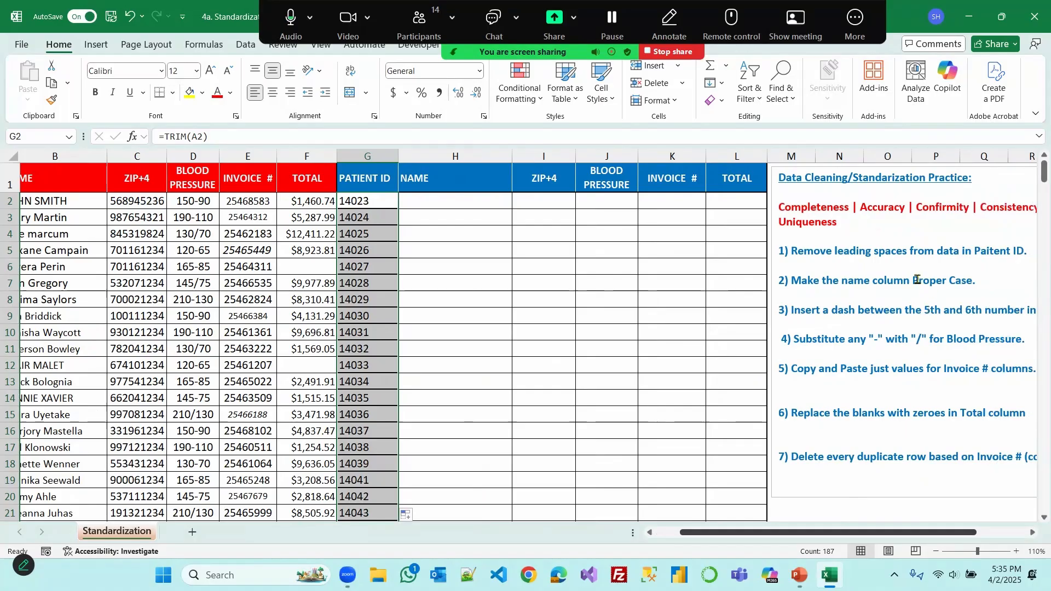
pyautogui.hscroll(-1, 517, 202)
pyautogui.click(517, 202)
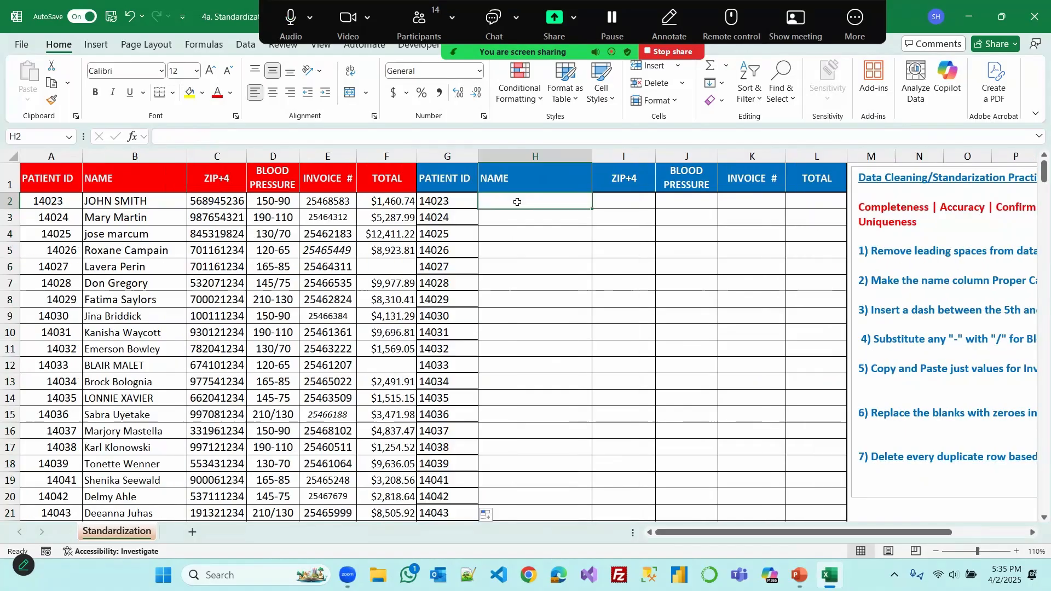
pyautogui.write('=proper')
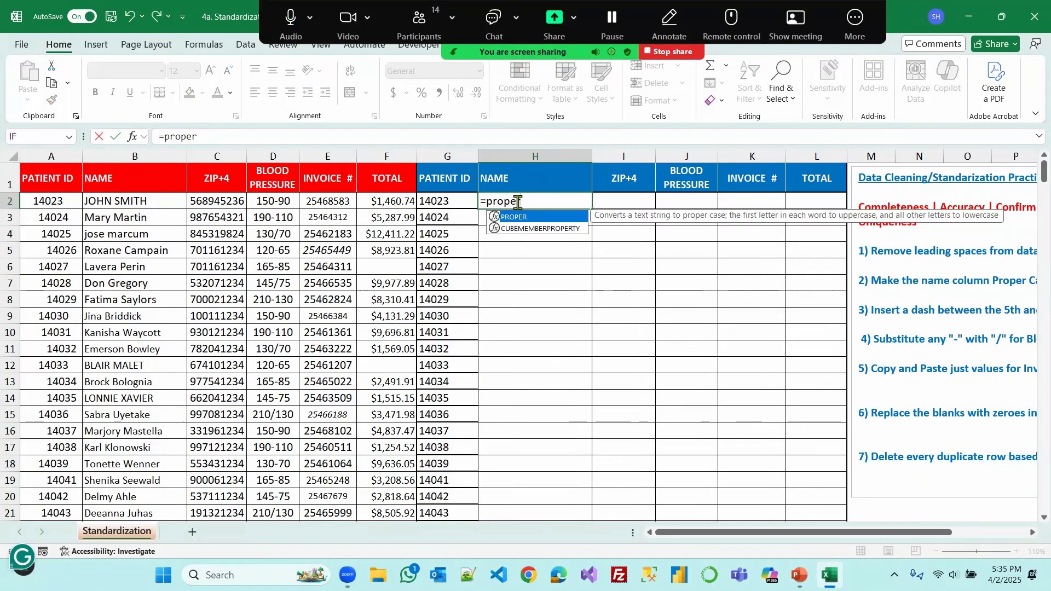
pyautogui.press('Tab')
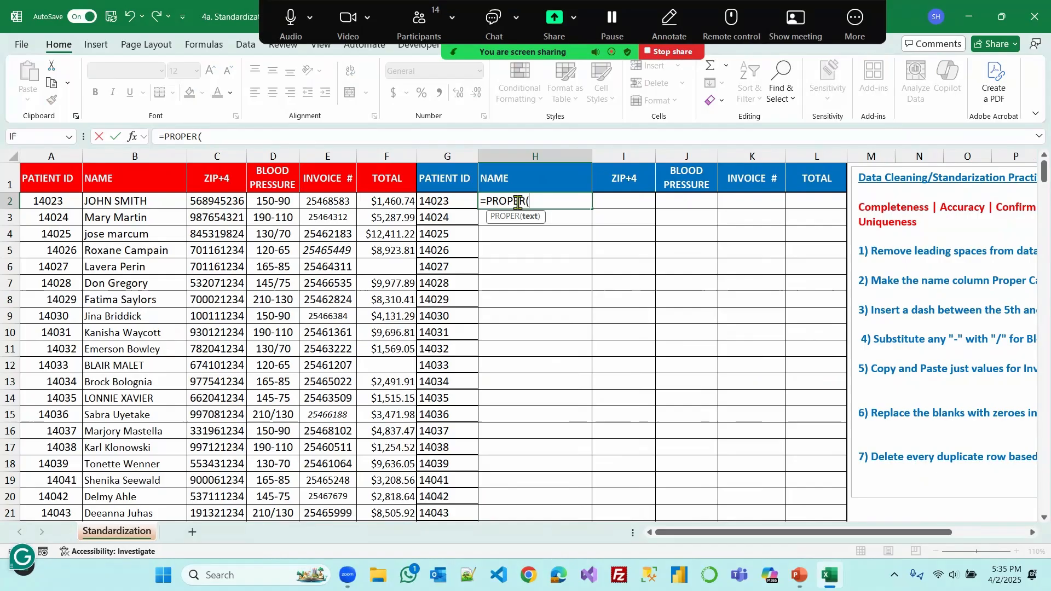
pyautogui.click(146, 202)
pyautogui.hotkey('ctrl', 'Return')
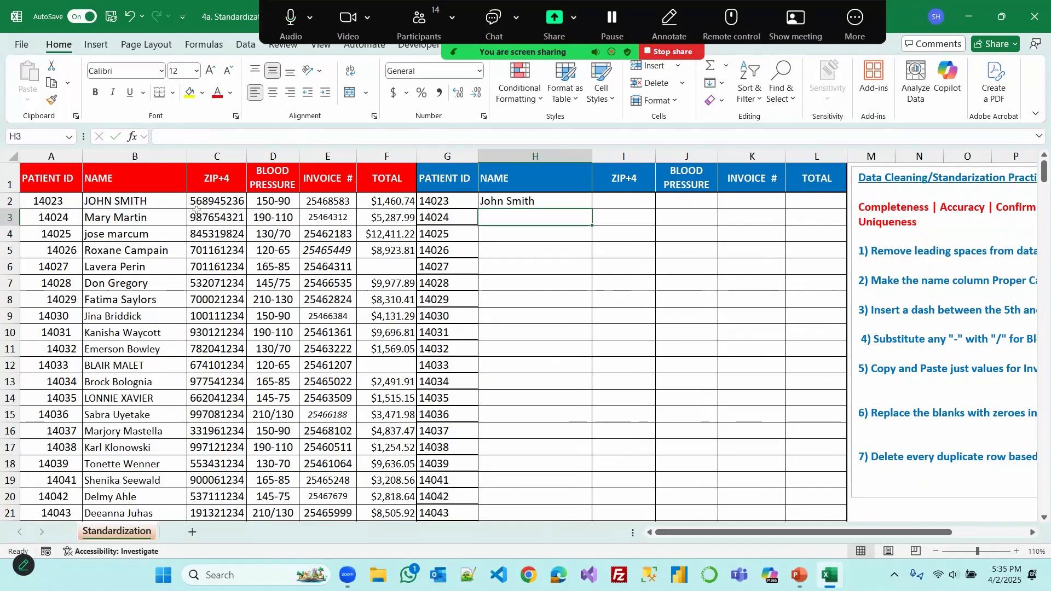
pyautogui.doubleClick(592, 210)
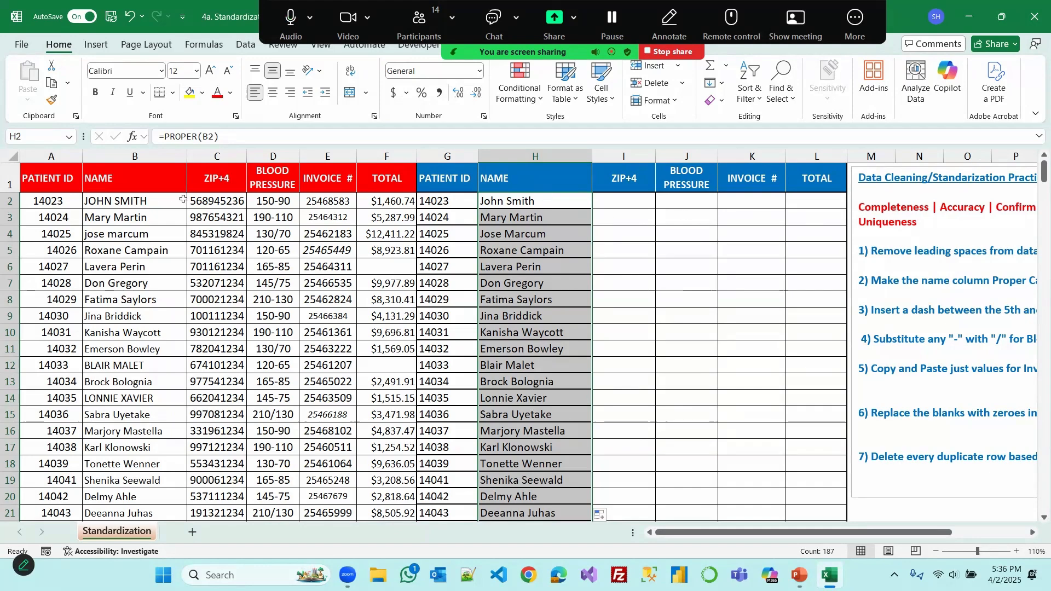
# Reference the original ZIP+4 value with =C2 in I2 and fill it down the column
pyautogui.click(620, 201)
pyautogui.hscroll(2, 915, 514)
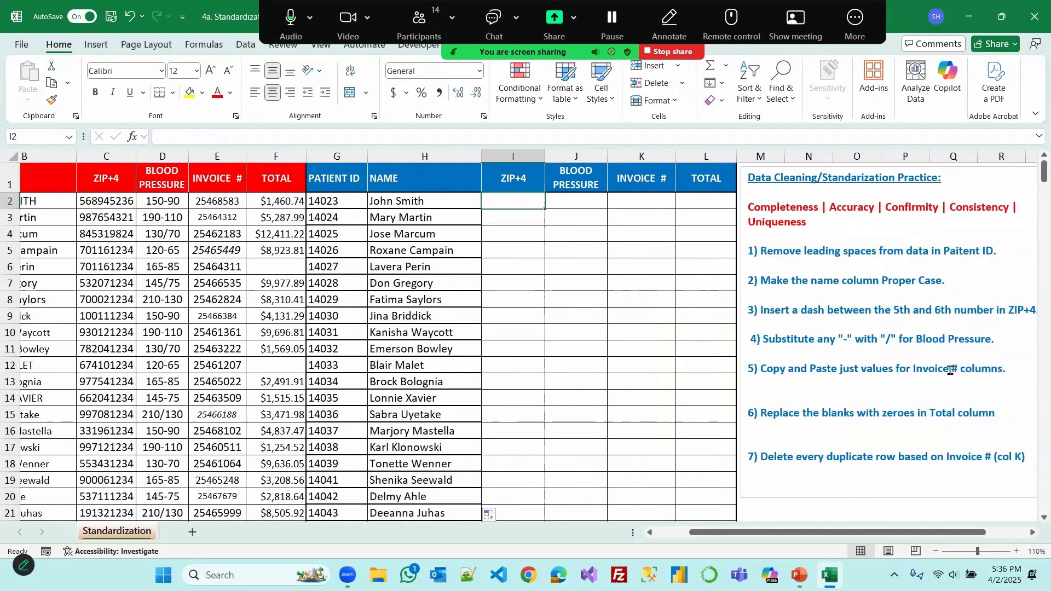
pyautogui.moveTo(937, 533); pyautogui.dragTo(901, 535)
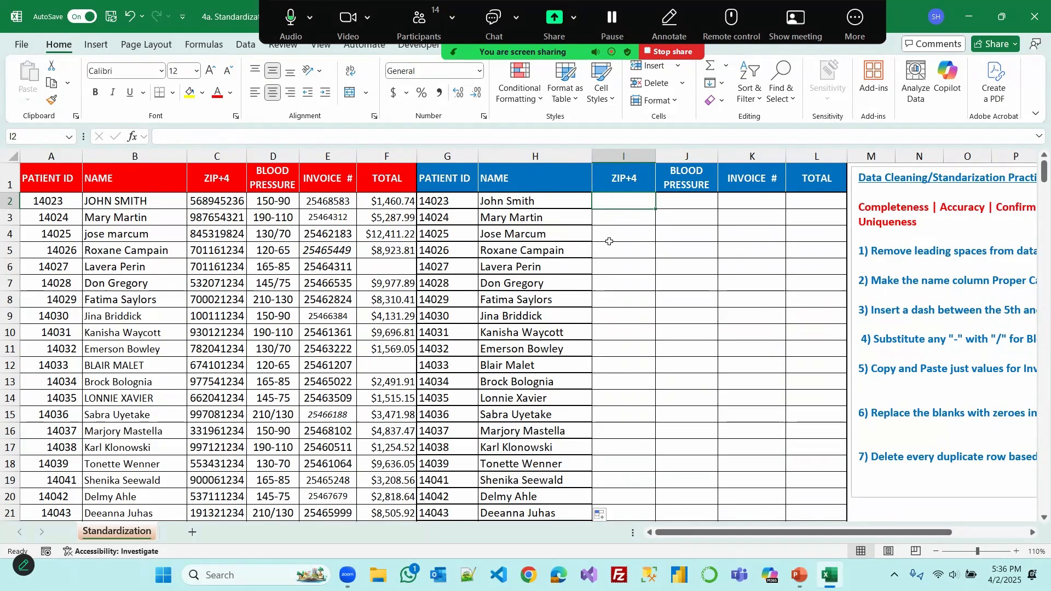
pyautogui.click(936, 551)
pyautogui.write('=')
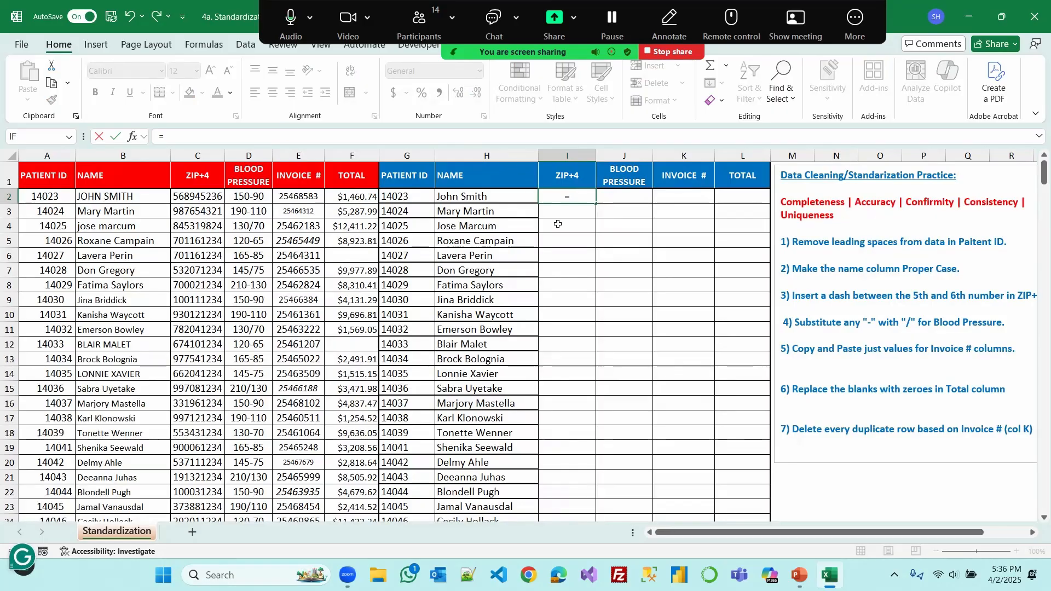
pyautogui.click(198, 197)
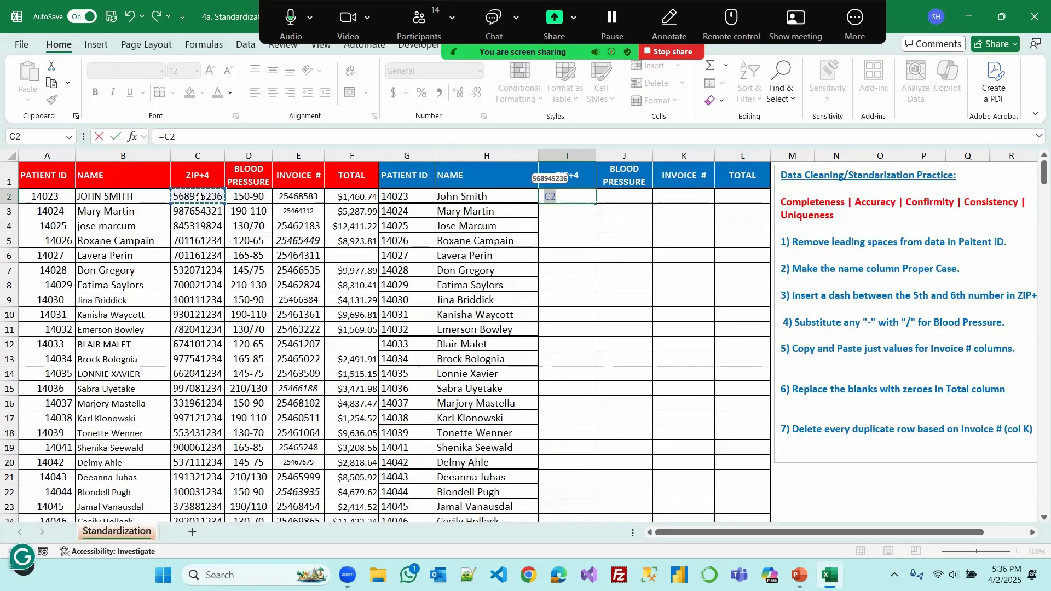
pyautogui.press('Return')
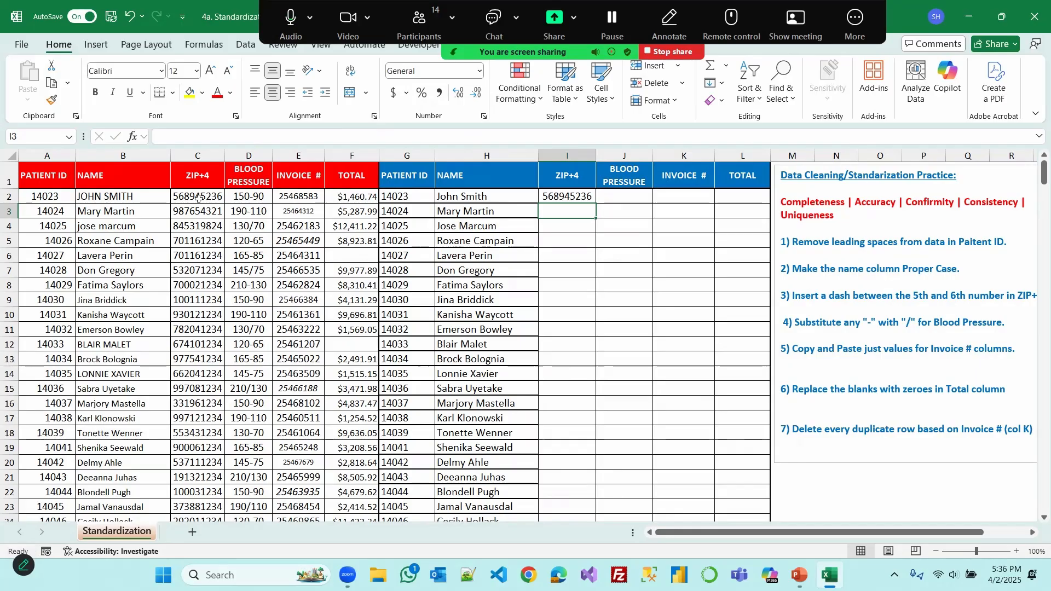
pyautogui.click(563, 196)
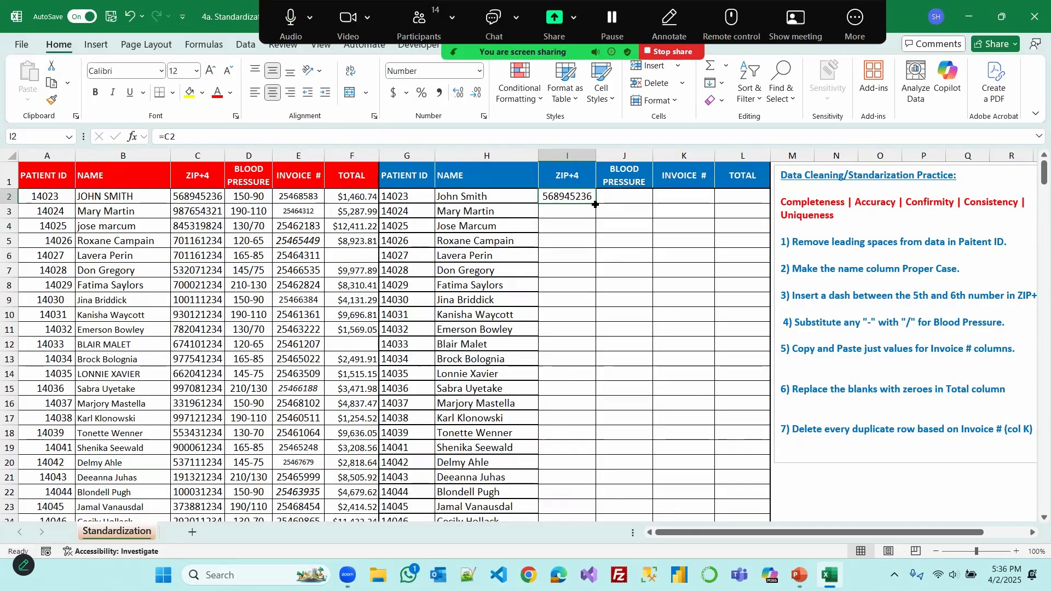
pyautogui.doubleClick(595, 204)
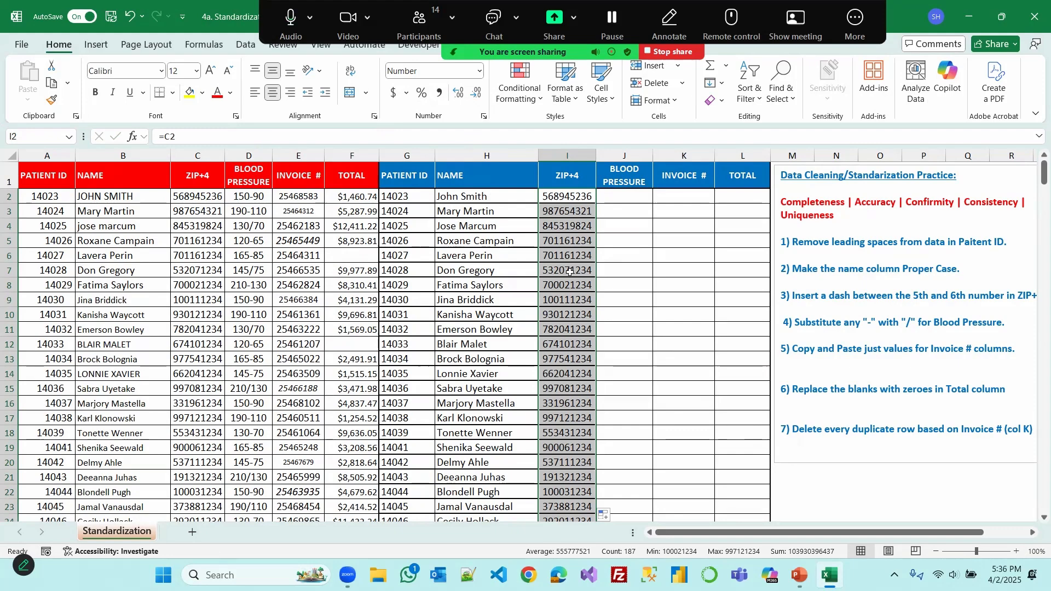
# Format the filled ZIP+4 cells in column I with the Special number format ZIP Code + 4
pyautogui.click(484, 117)
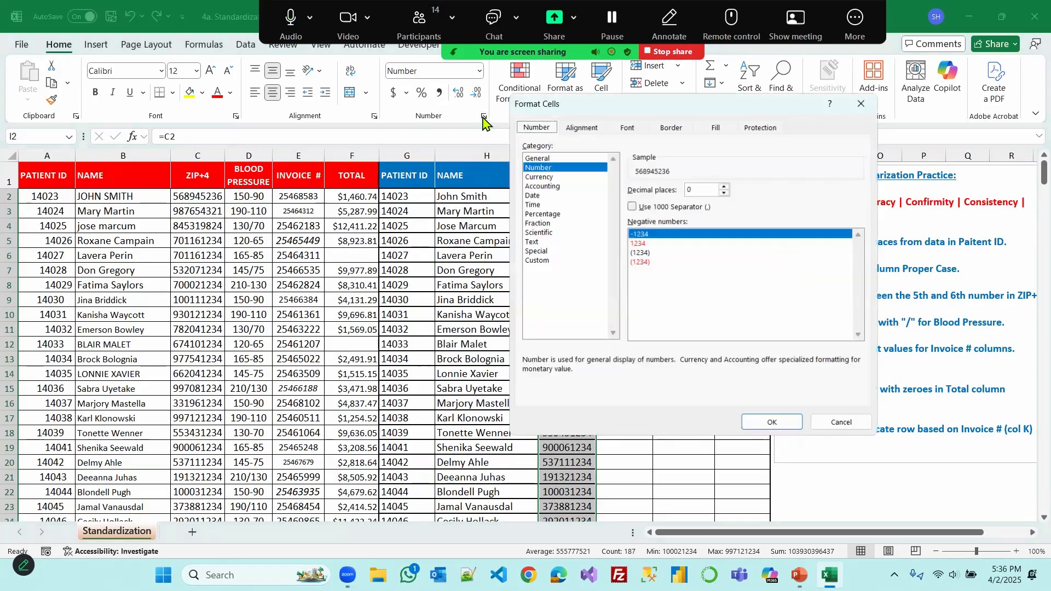
pyautogui.moveTo(591, 119); pyautogui.dragTo(262, 178)
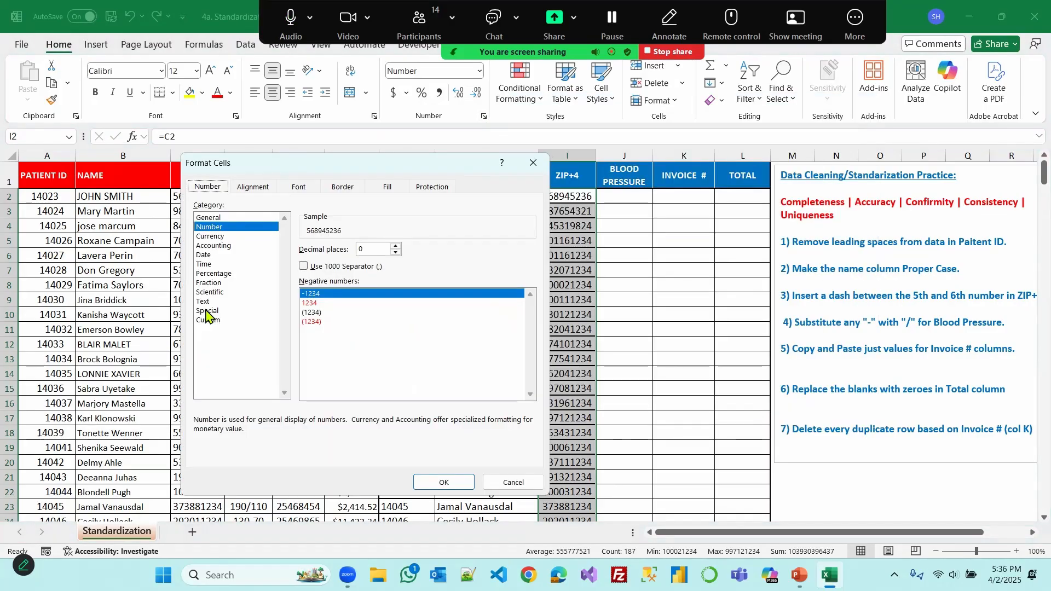
pyautogui.click(206, 311)
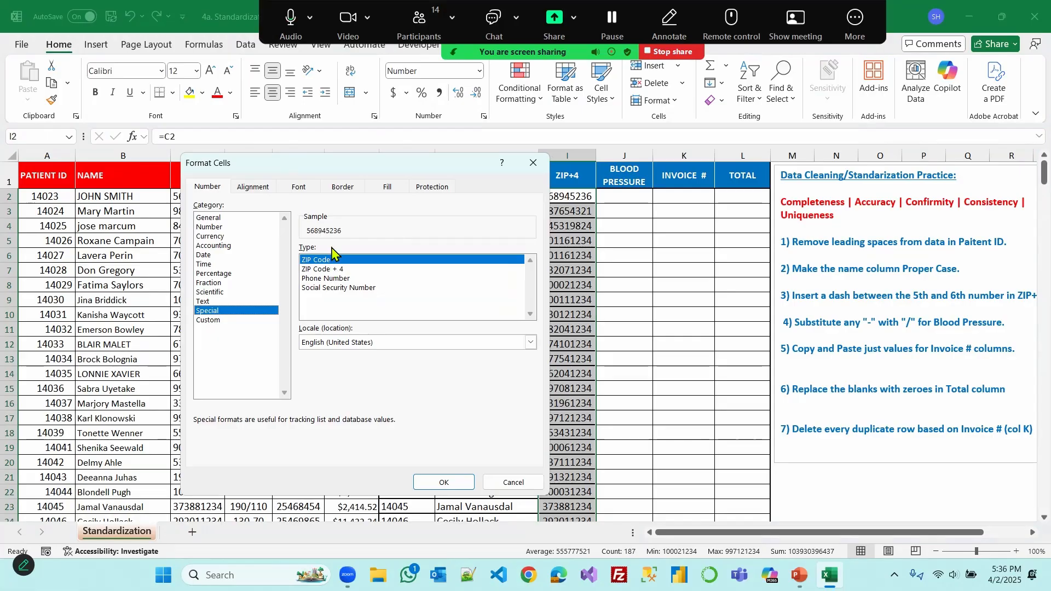
pyautogui.moveTo(347, 169); pyautogui.dragTo(289, 166)
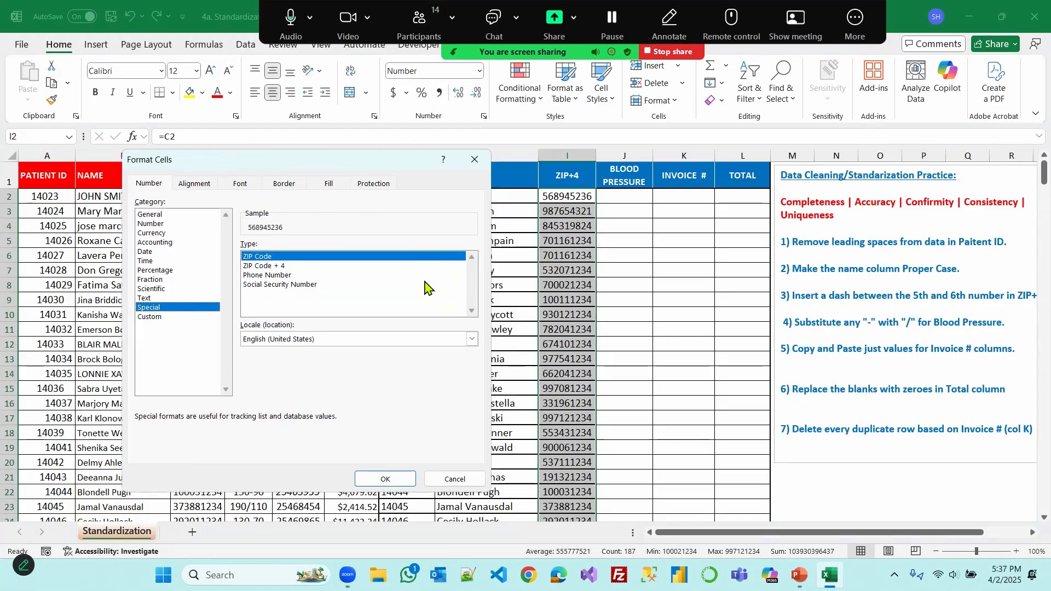
pyautogui.click(273, 266)
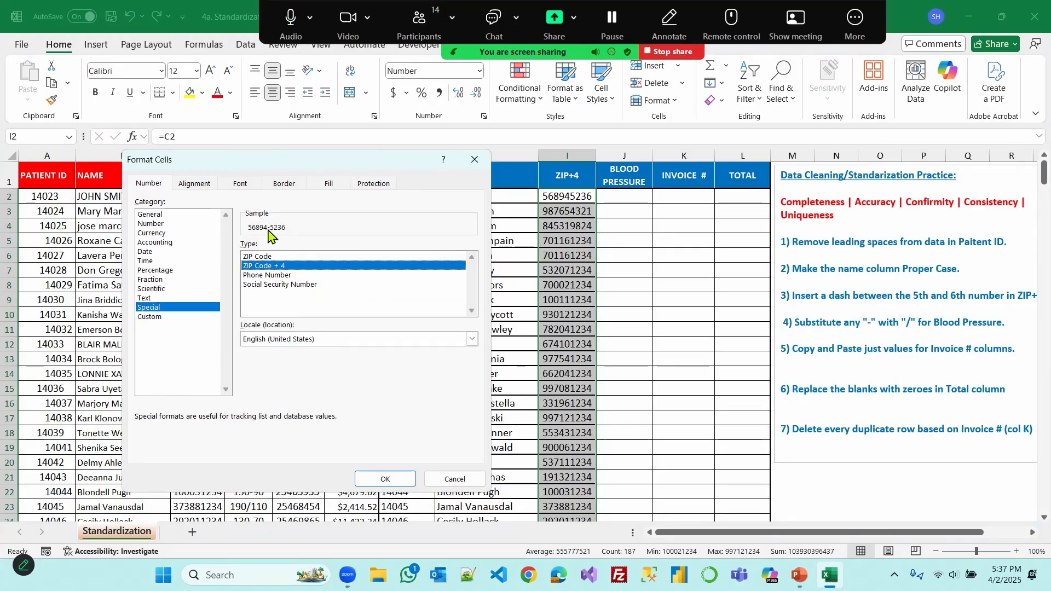
pyautogui.click(382, 479)
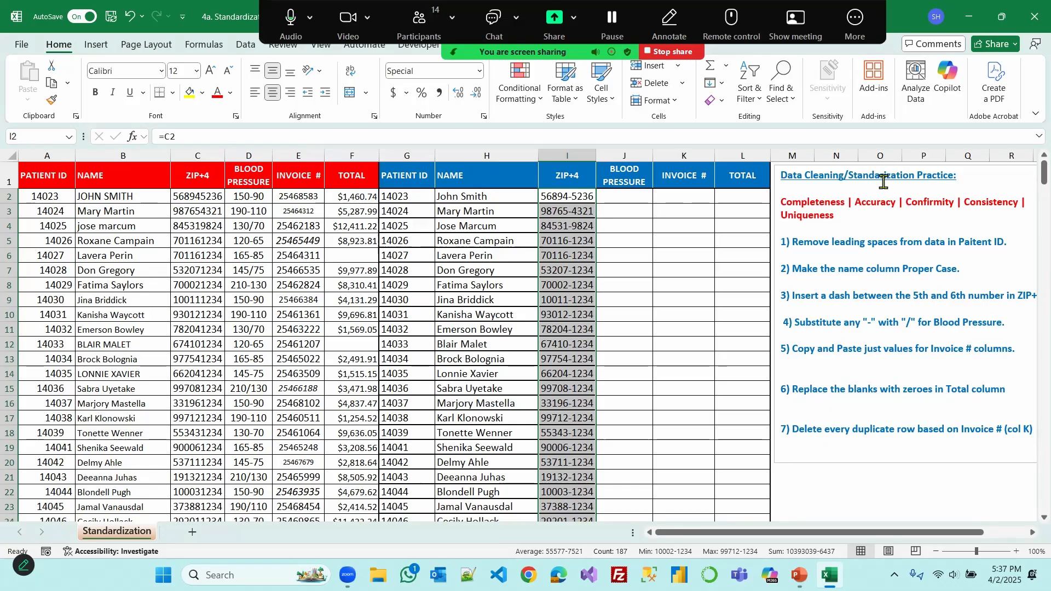
# Enter =SUBSTITUTE(D2,"-","/") in J2 to standardize the blood pressure separator and fill it down the column
pyautogui.click(634, 202)
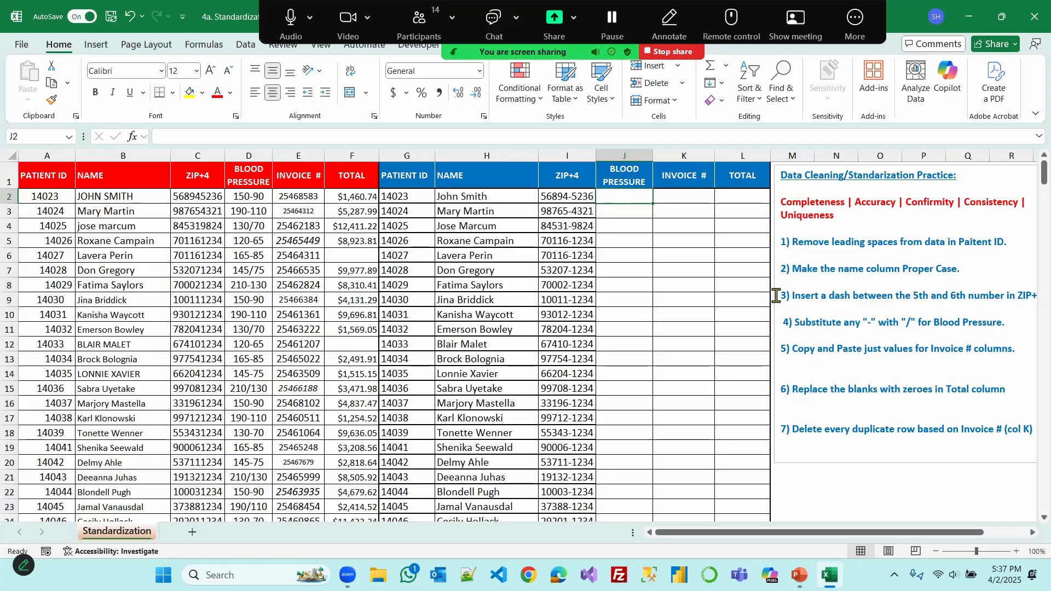
pyautogui.doubleClick(800, 328)
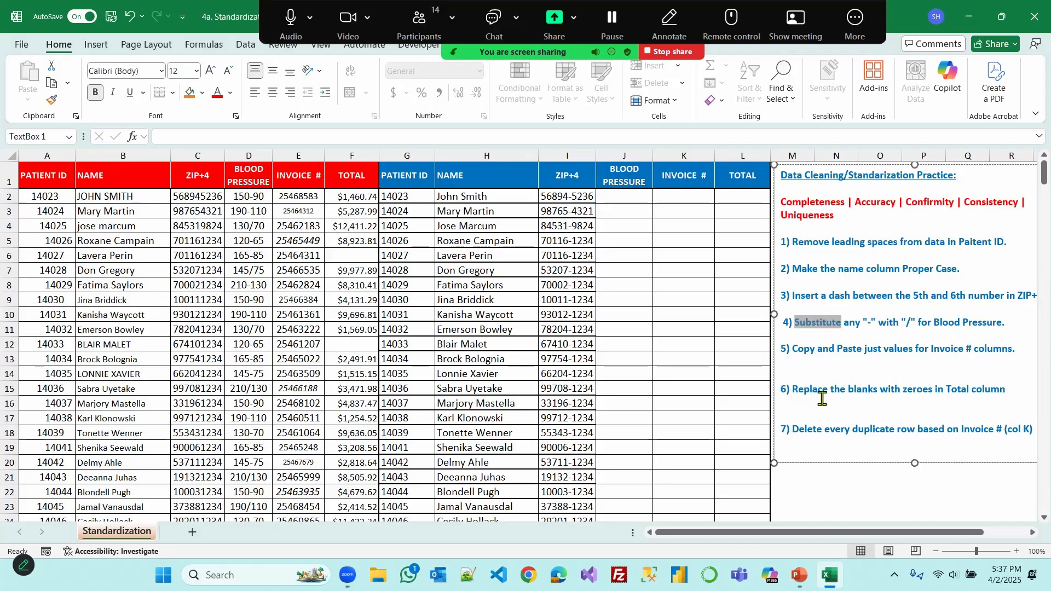
pyautogui.click(618, 195)
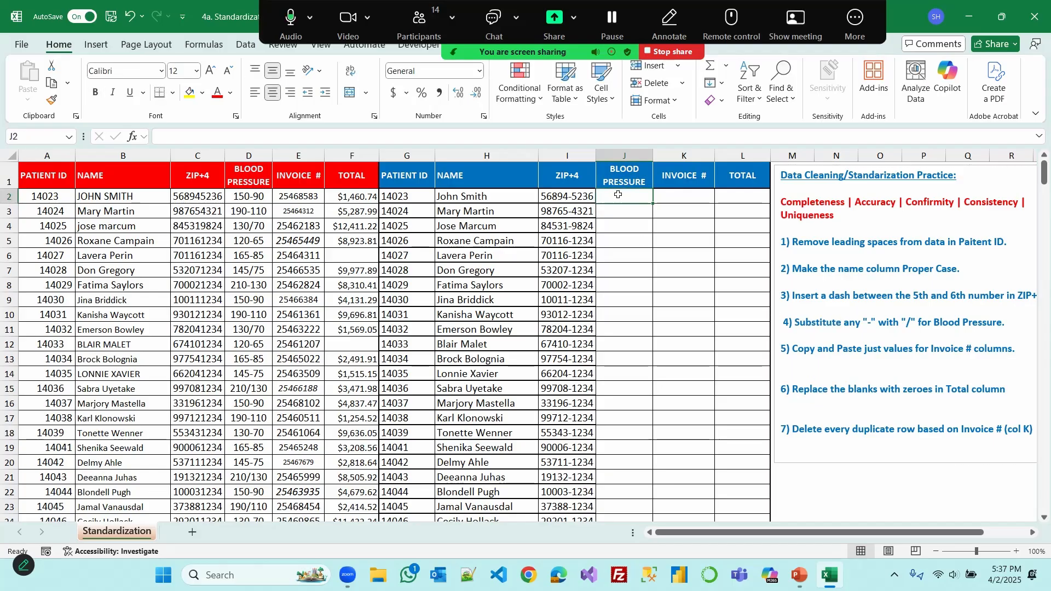
pyautogui.doubleClick(618, 195)
pyautogui.write('=su')
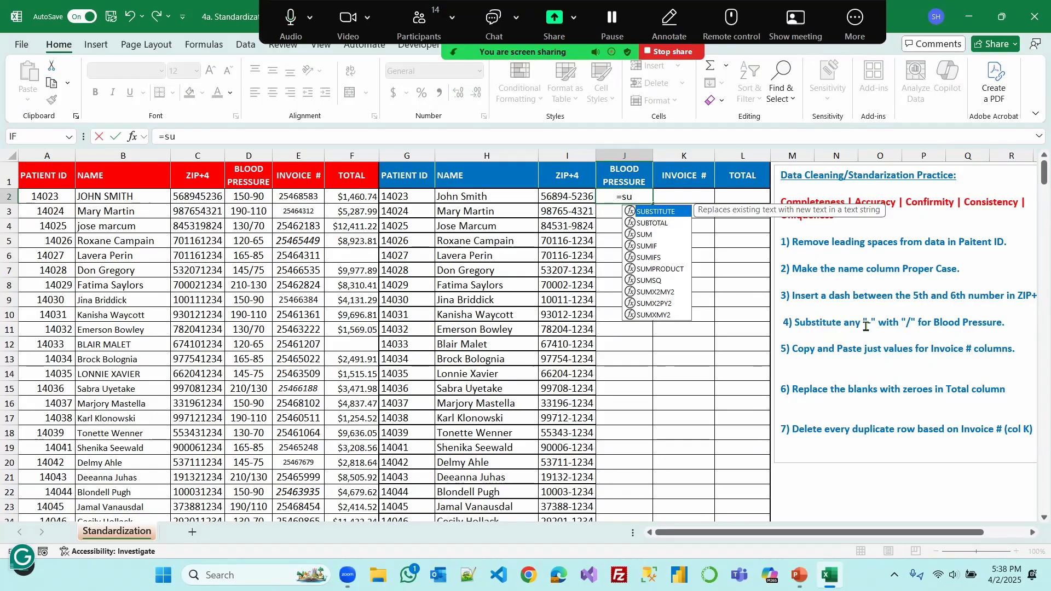
pyautogui.doubleClick(661, 213)
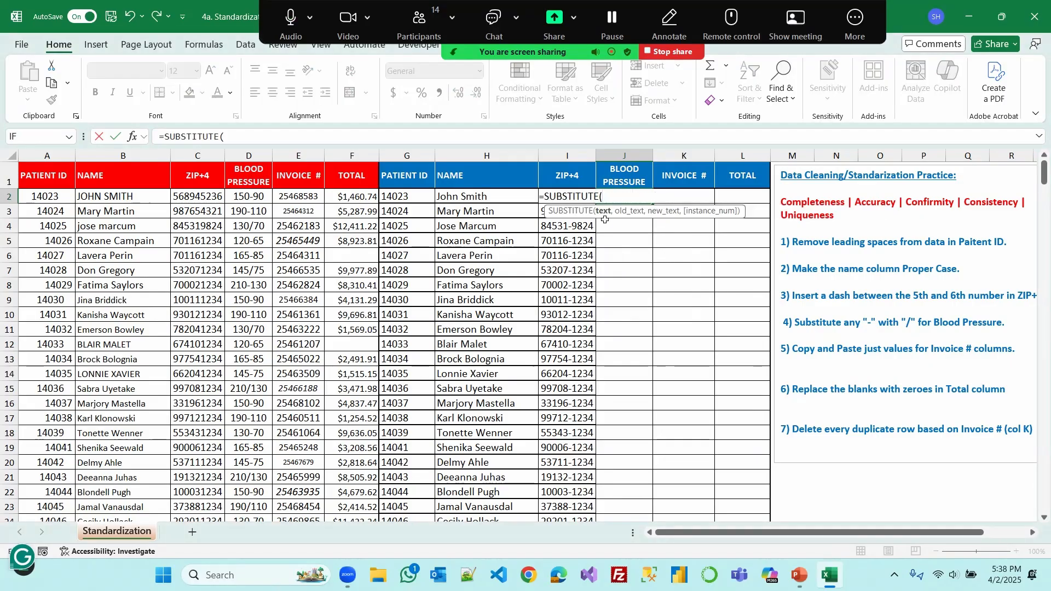
pyautogui.click(248, 198)
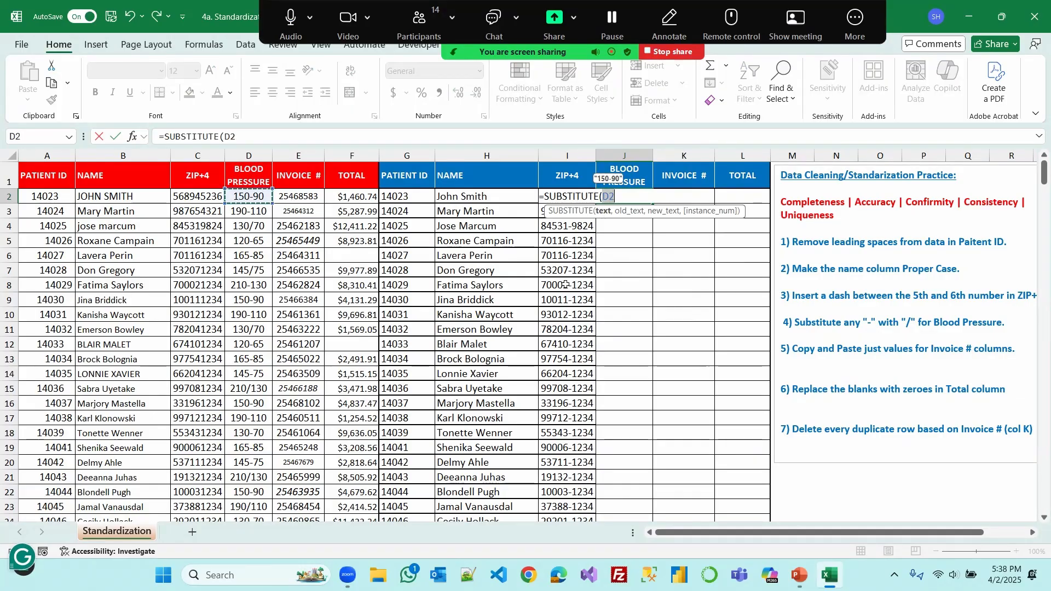
pyautogui.write(',"-')
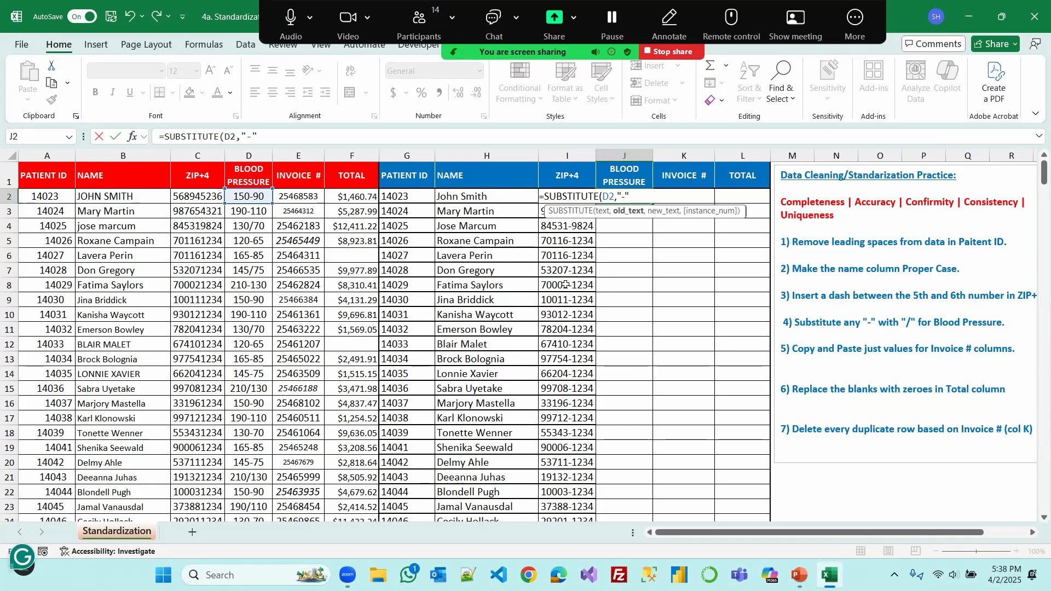
pyautogui.write(',')
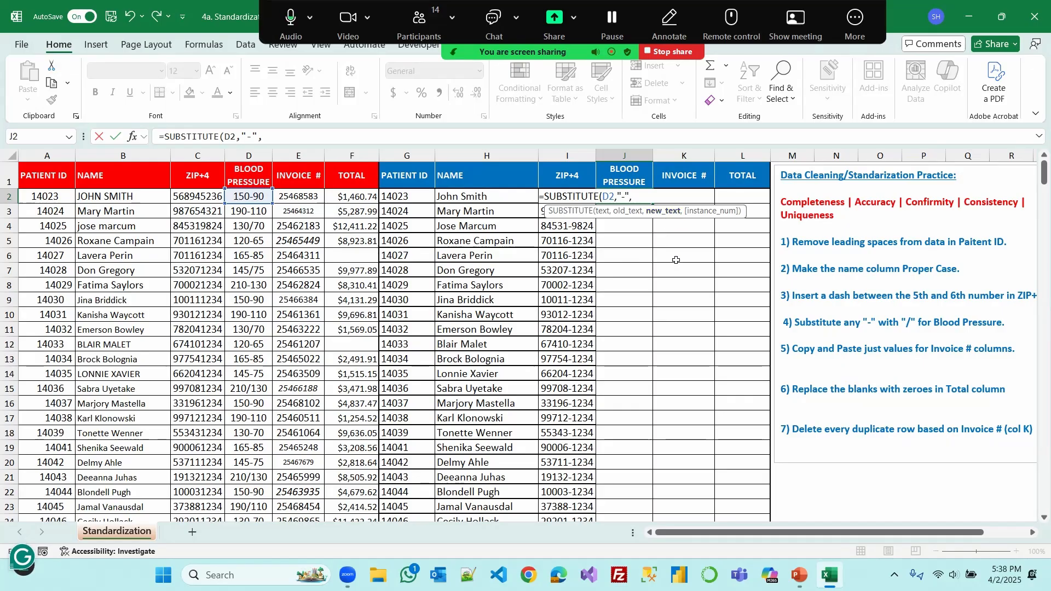
pyautogui.write('"/"')
pyautogui.write(')')
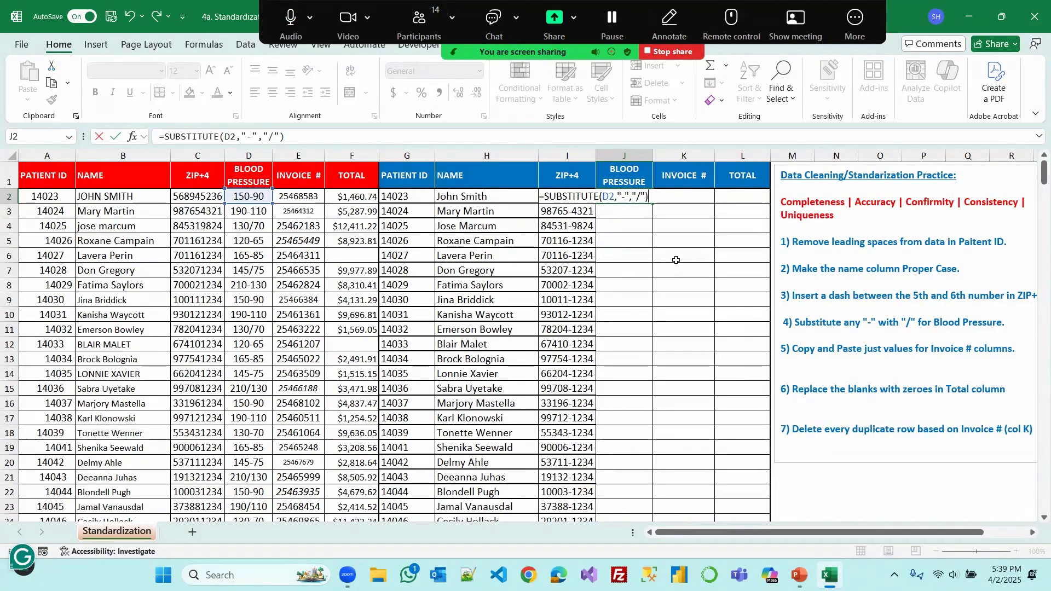
pyautogui.press('Return')
pyautogui.click(624, 196)
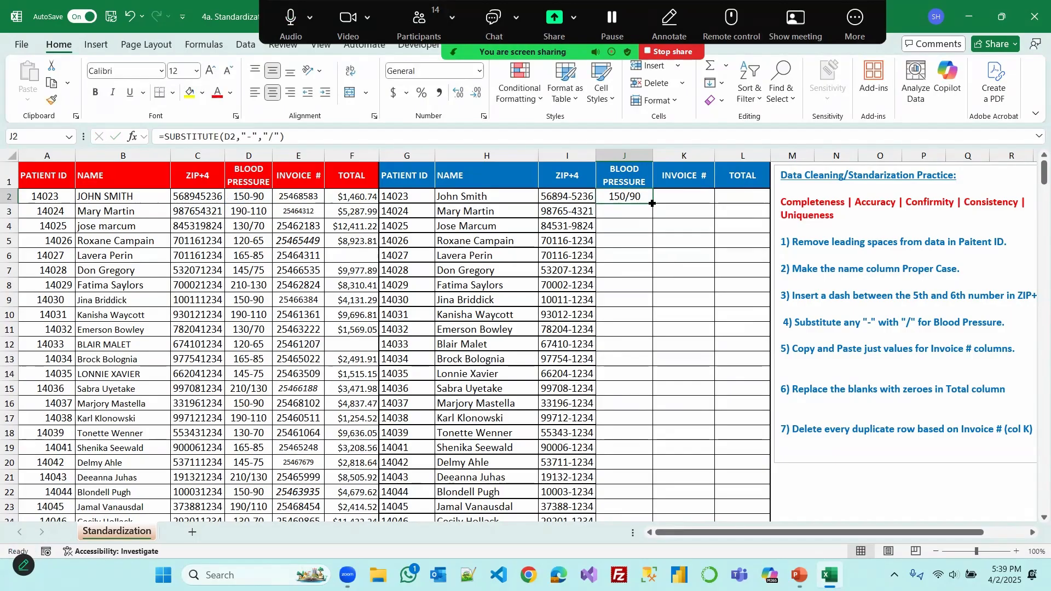
pyautogui.doubleClick(652, 203)
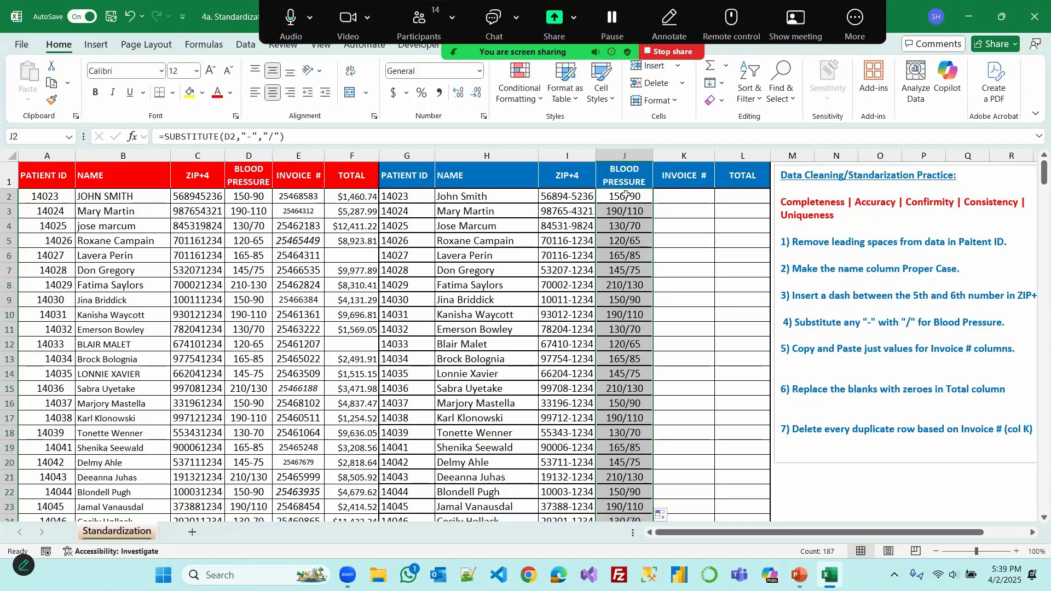
# Reference the original invoice number with =E2 in K2 and fill it down the column
pyautogui.click(677, 196)
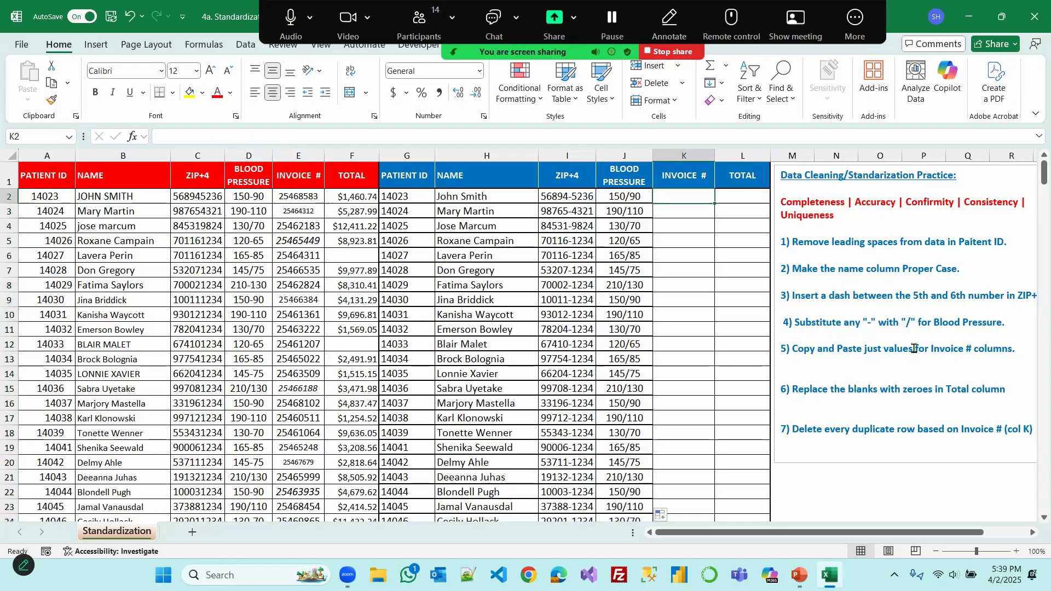
pyautogui.click(292, 198)
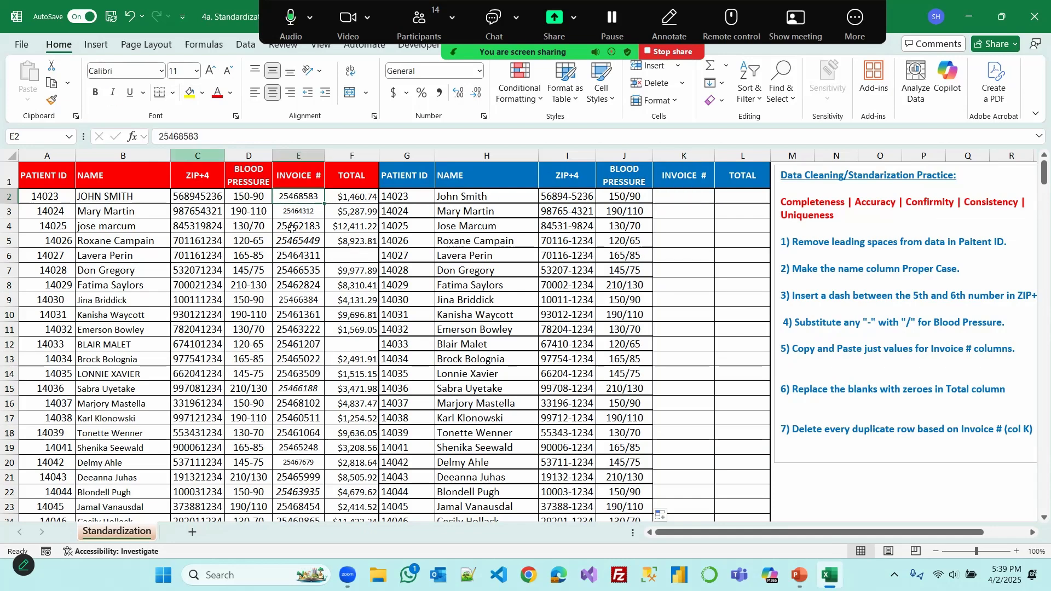
pyautogui.click(294, 213)
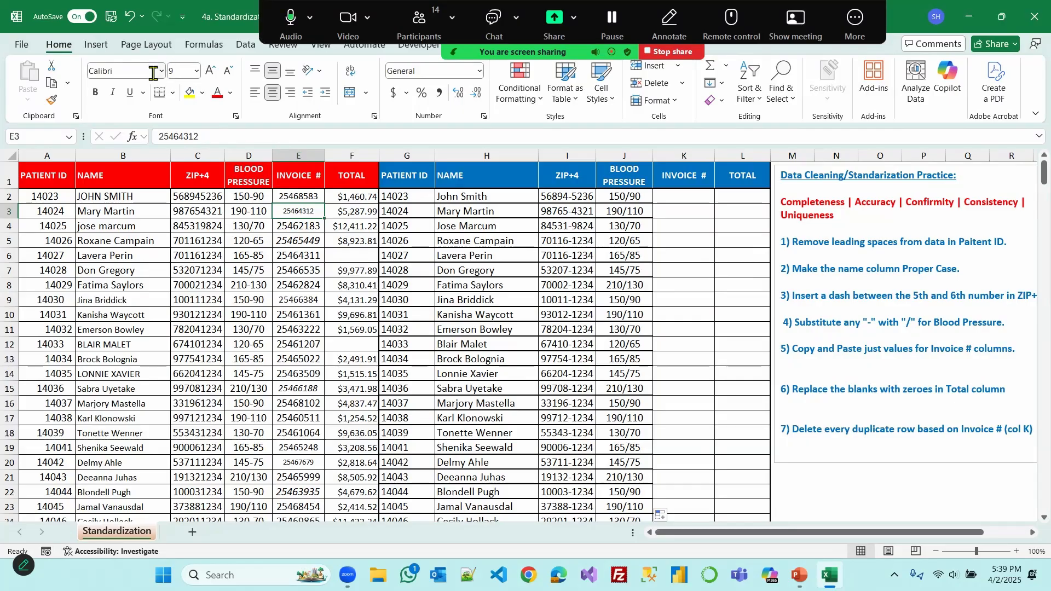
pyautogui.click(293, 242)
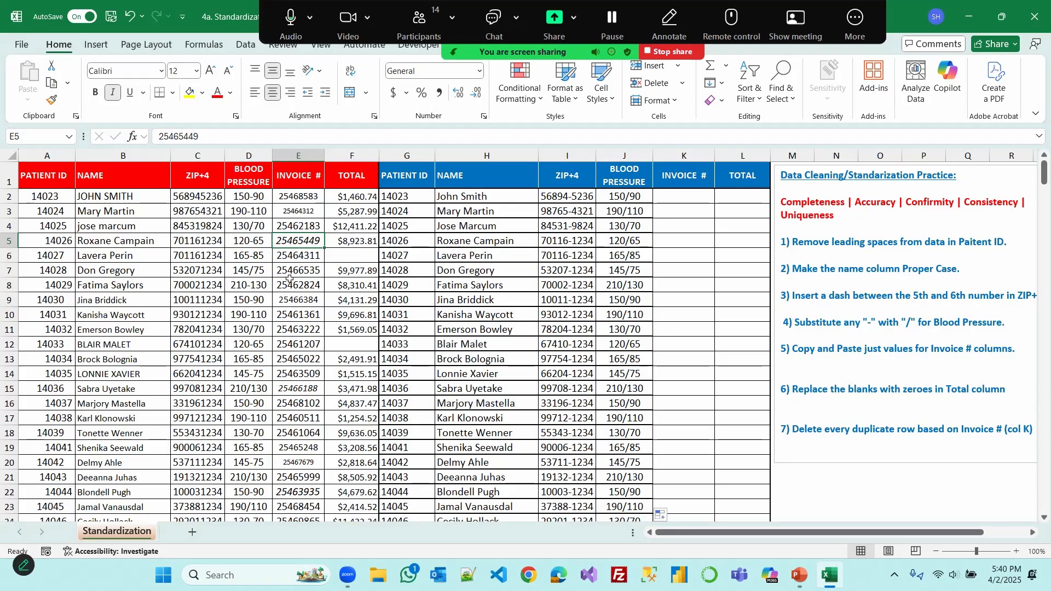
pyautogui.click(674, 199)
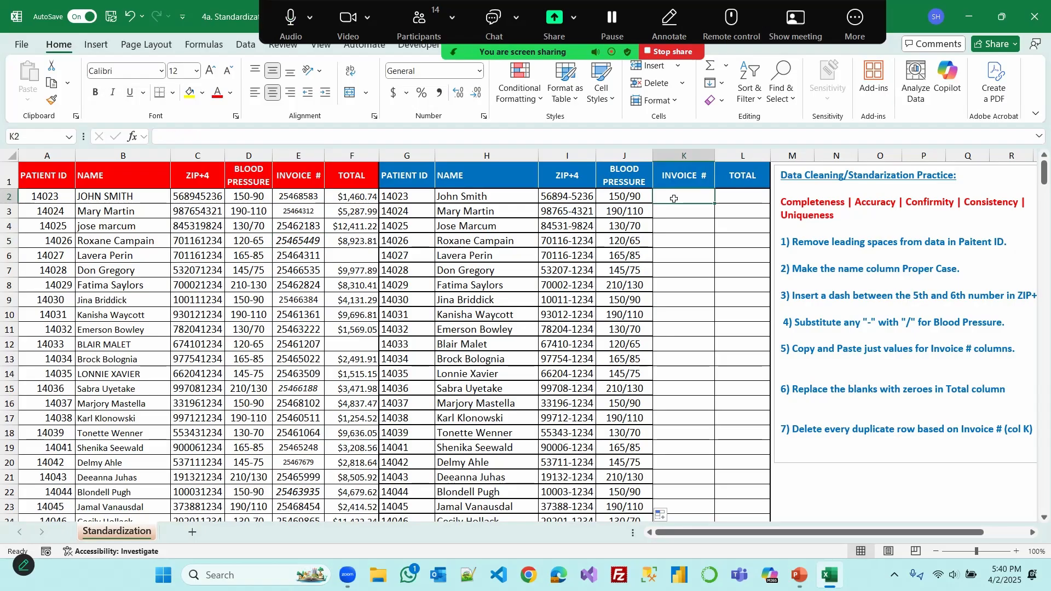
pyautogui.write('=')
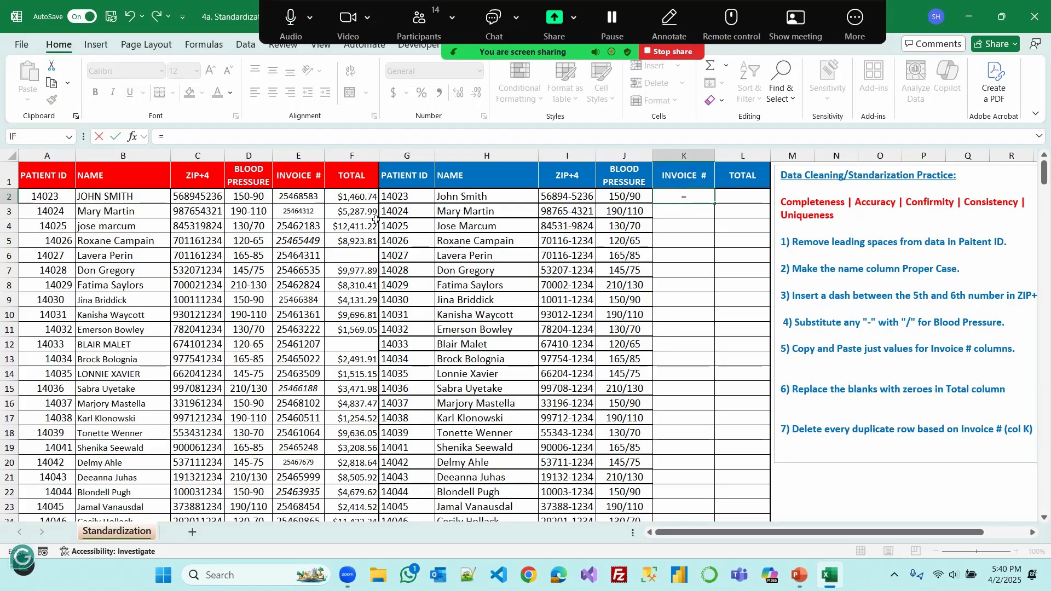
pyautogui.click(293, 197)
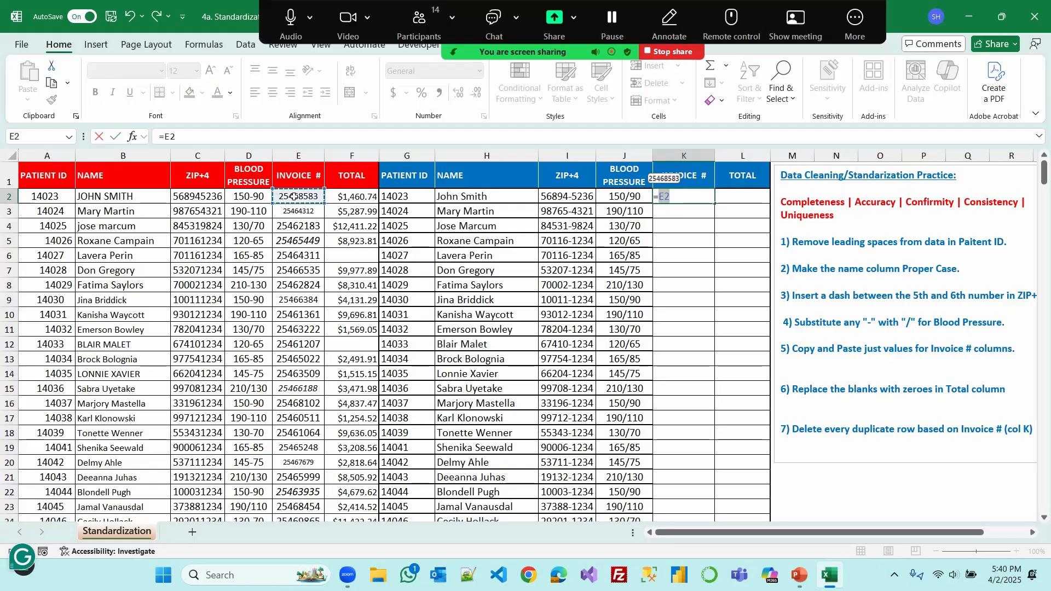
pyautogui.press('Return')
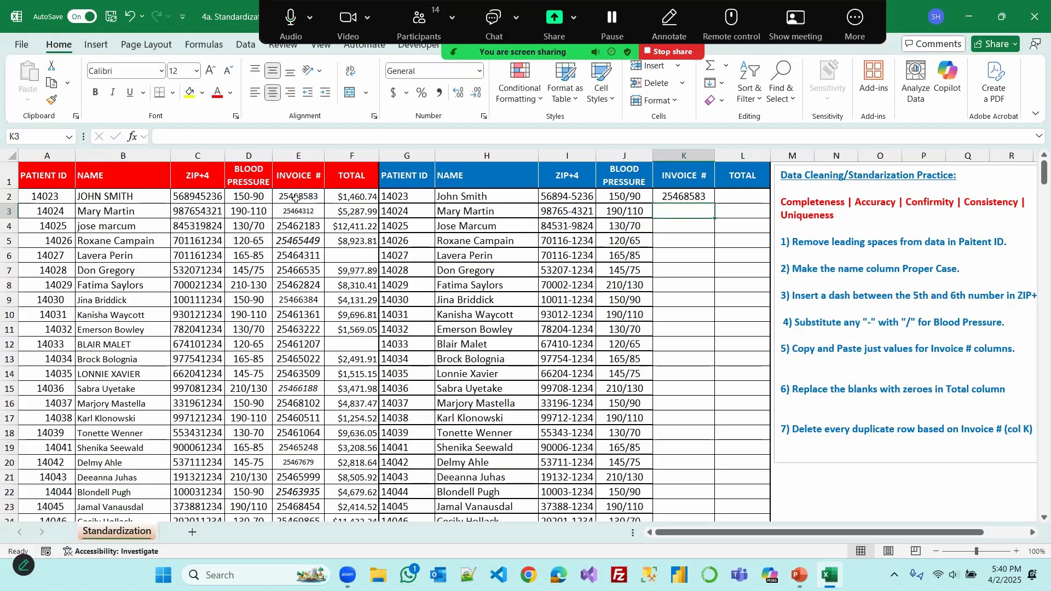
pyautogui.click(670, 198)
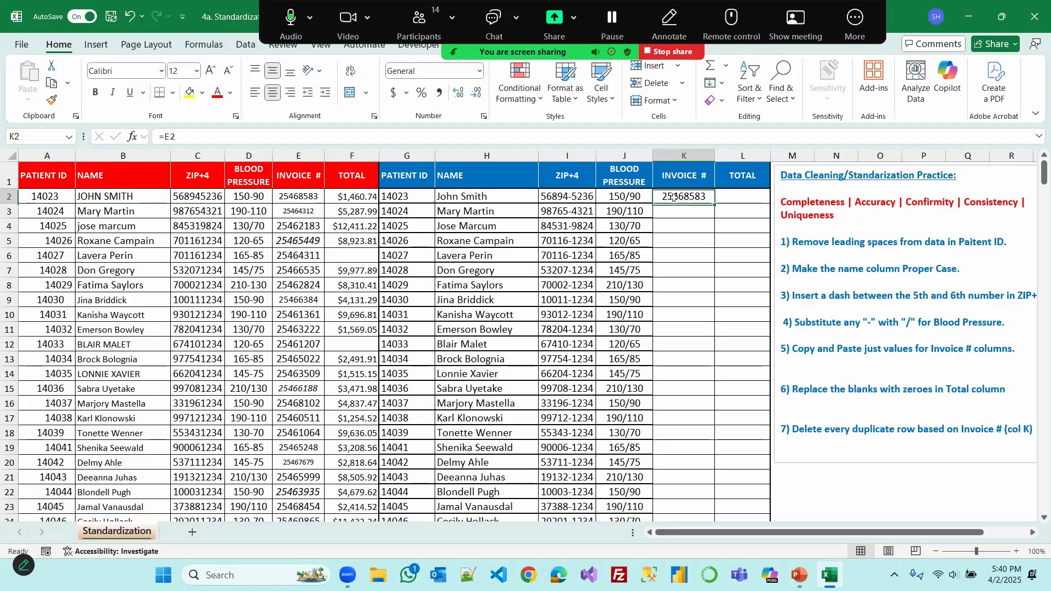
pyautogui.doubleClick(714, 204)
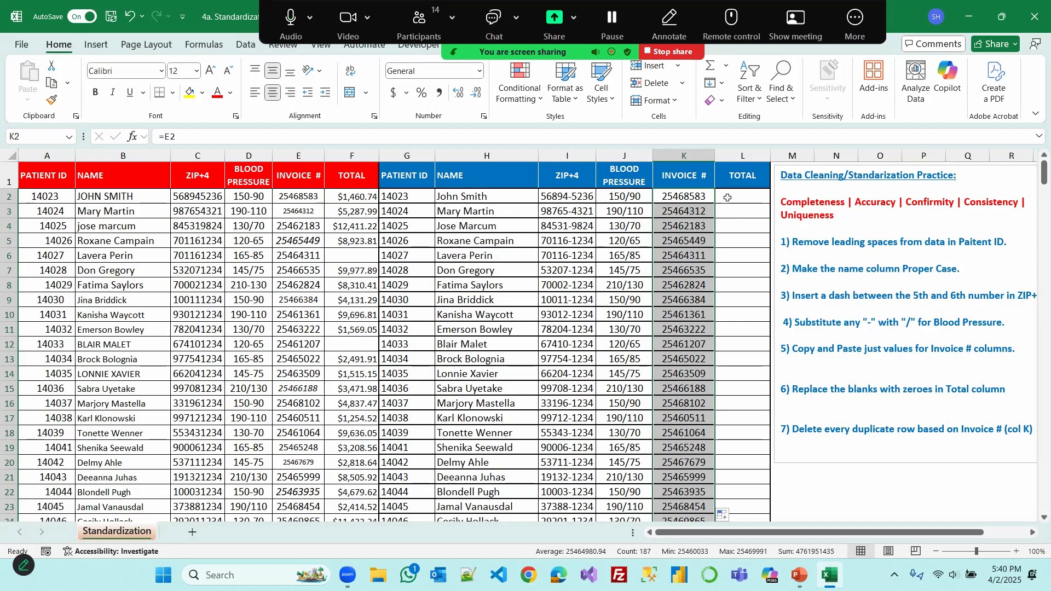
# Reference the original total with =F2 in L2 and fill it down the column to replace blanks with zeroes
pyautogui.click(728, 198)
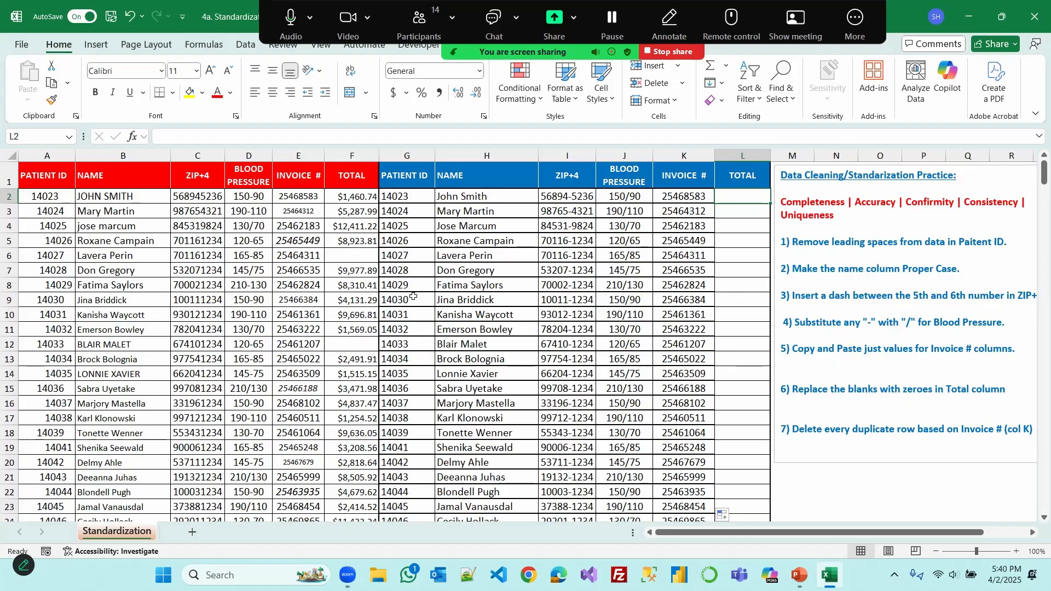
pyautogui.write('=')
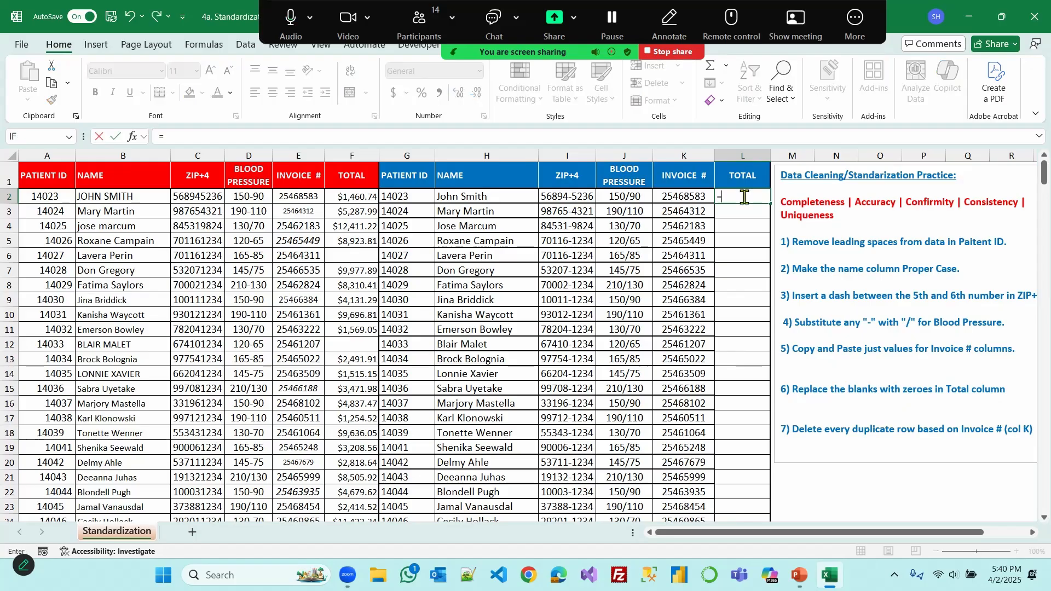
pyautogui.click(350, 197)
pyautogui.hotkey('ctrl', 'Return')
pyautogui.doubleClick(770, 203)
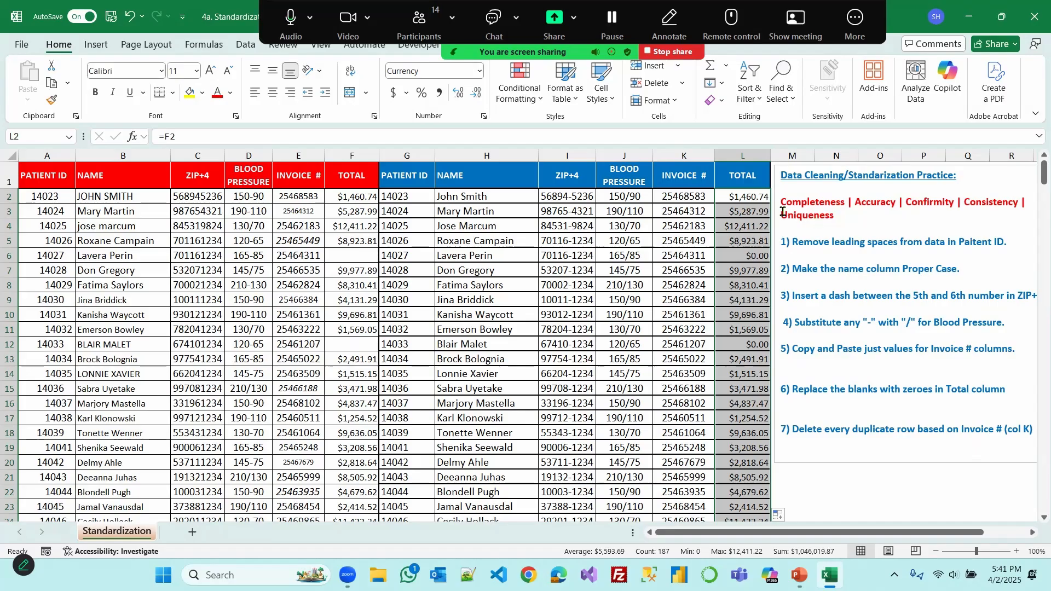
pyautogui.moveTo(780, 216); pyautogui.dragTo(832, 217)
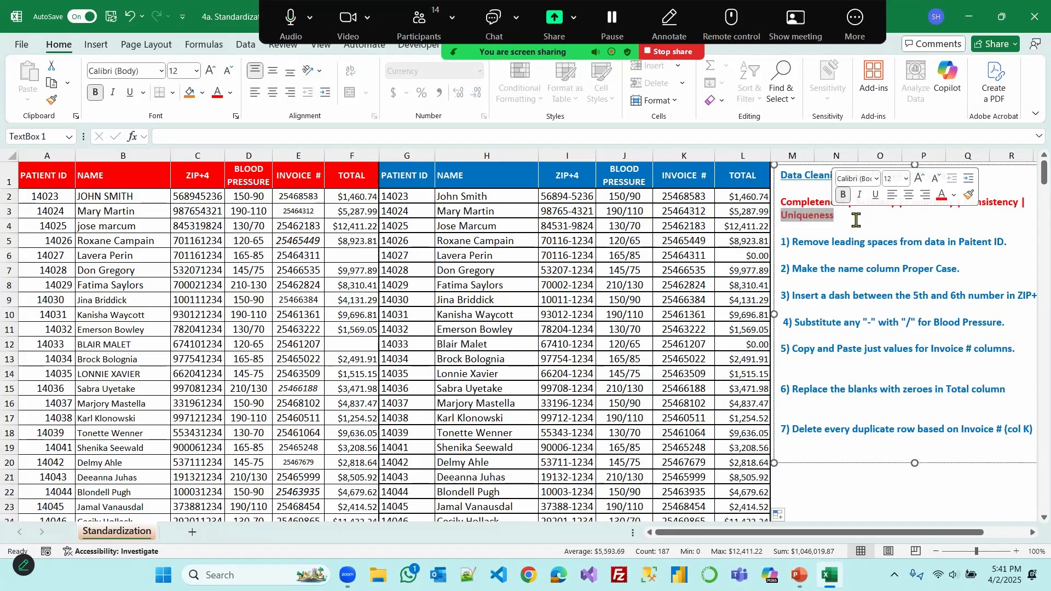
pyautogui.click(857, 224)
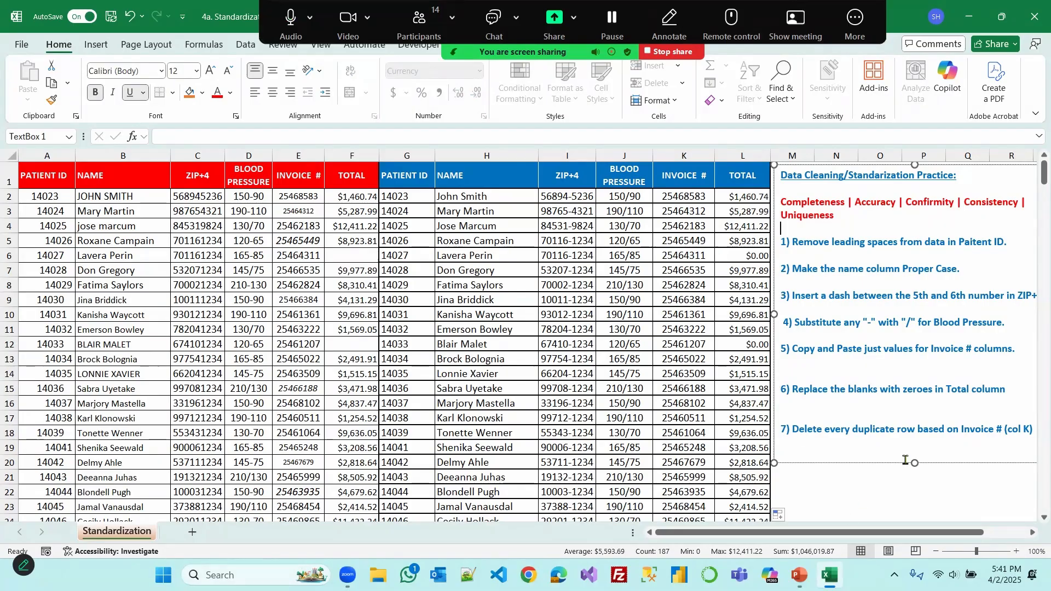
pyautogui.click(862, 501)
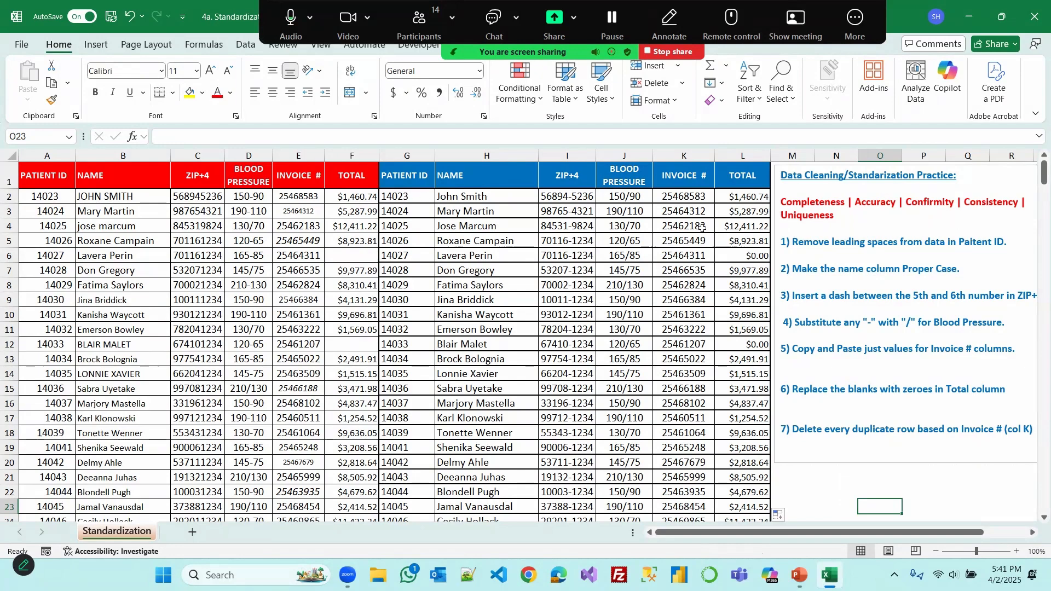
pyautogui.click(684, 196)
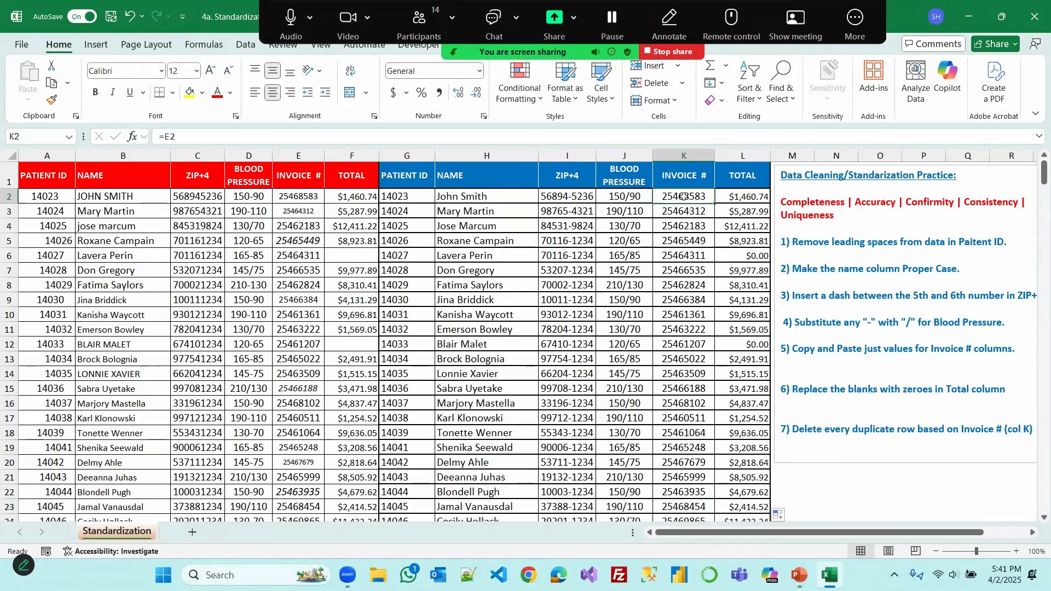
pyautogui.moveTo(683, 197); pyautogui.dragTo(682, 495)
pyautogui.moveTo(1043, 196); pyautogui.dragTo(1043, 167)
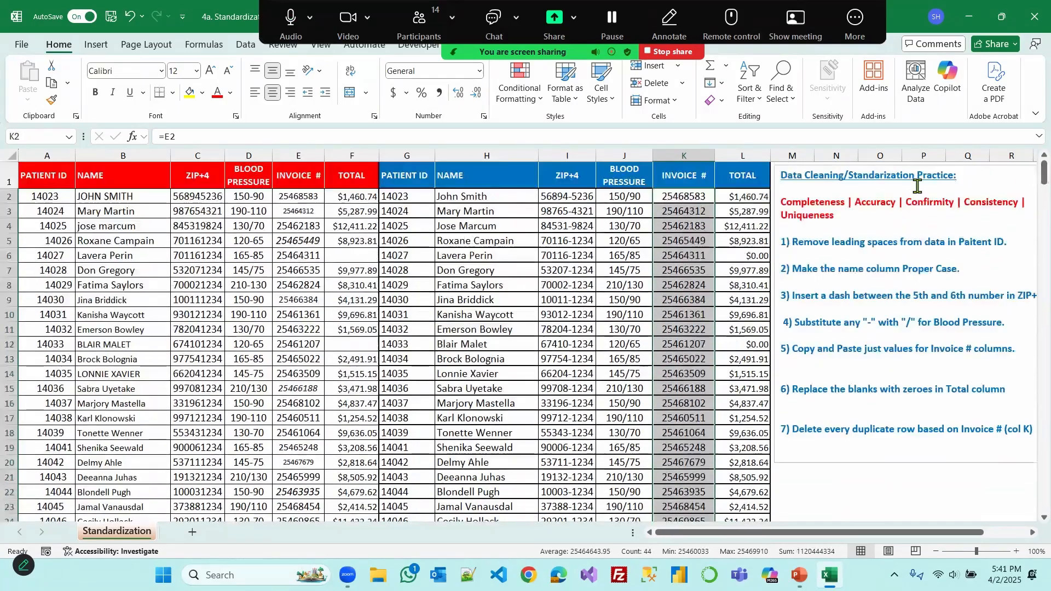
# Highlight the duplicate invoice numbers from K2 down to the last row with Light Red Fill with Dark Red Text
pyautogui.click(683, 196)
pyautogui.click(266, 574)
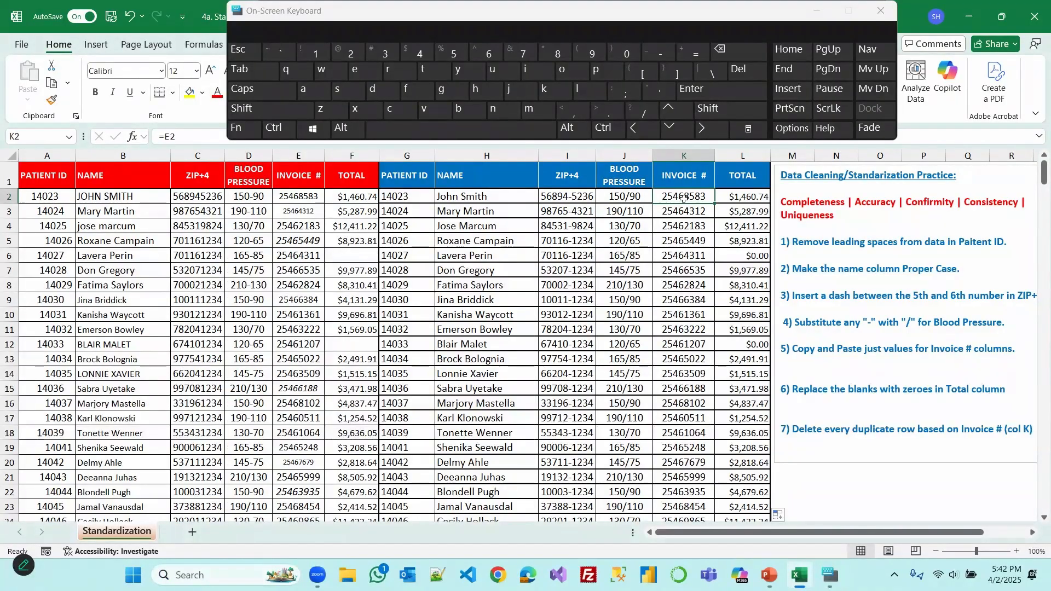
pyautogui.click(276, 129)
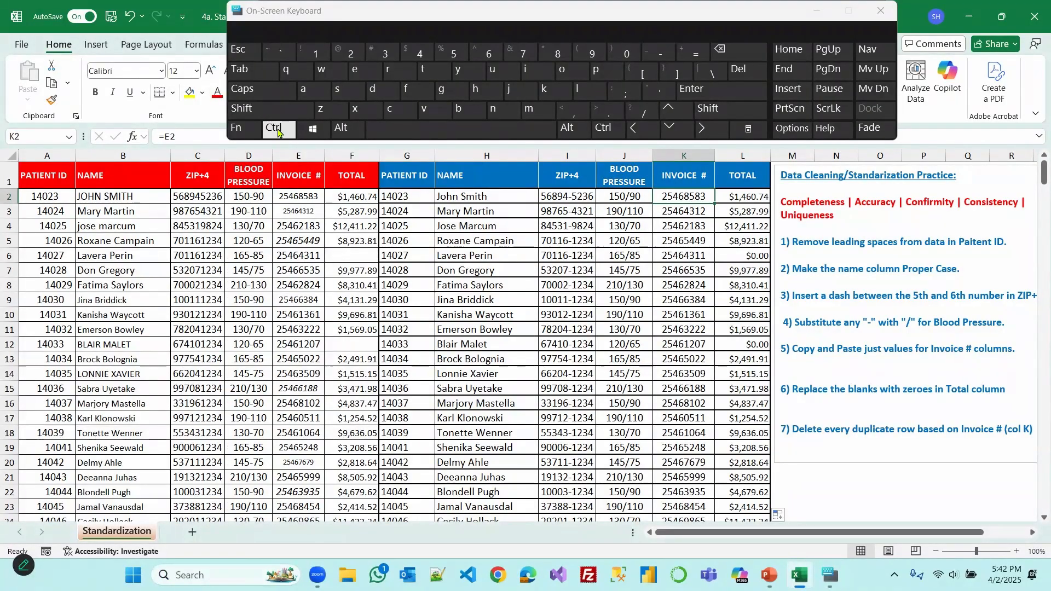
pyautogui.click(277, 129)
pyautogui.click(259, 113)
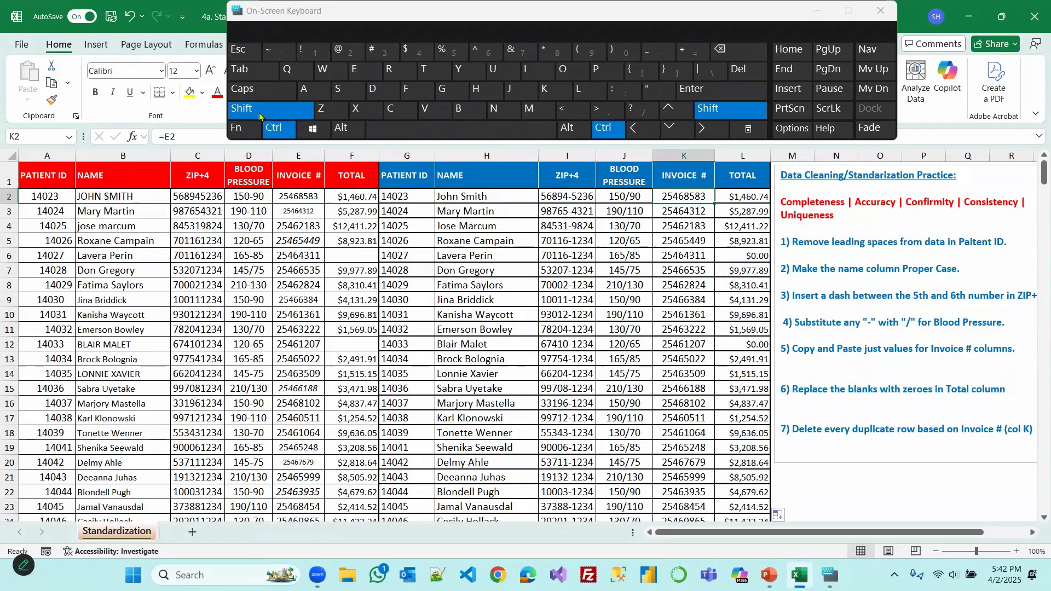
pyautogui.click(668, 128)
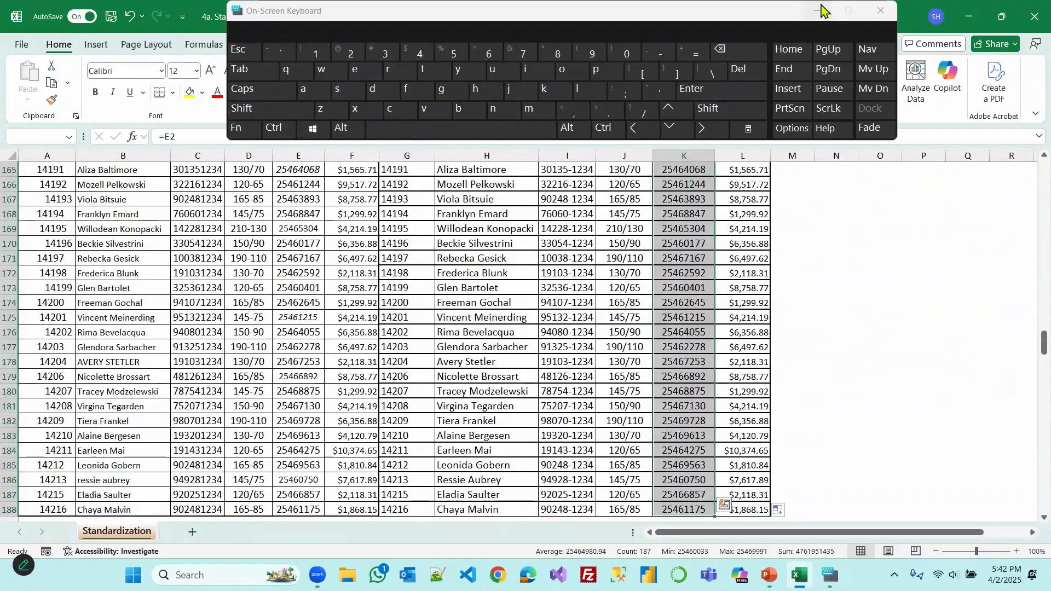
pyautogui.click(819, 10)
pyautogui.scroll(20, 900, 315)
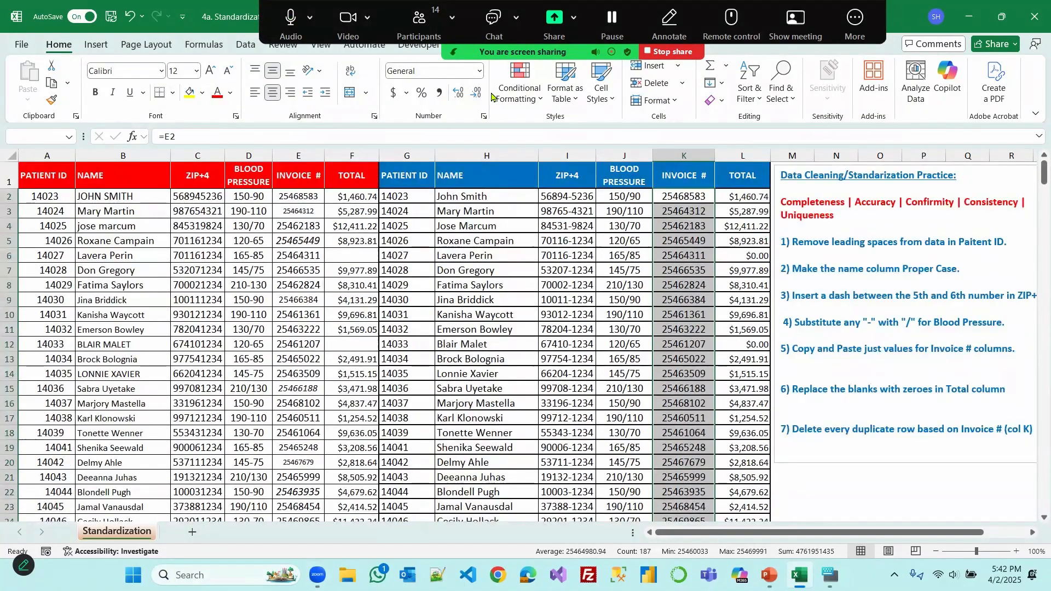
pyautogui.click(539, 100)
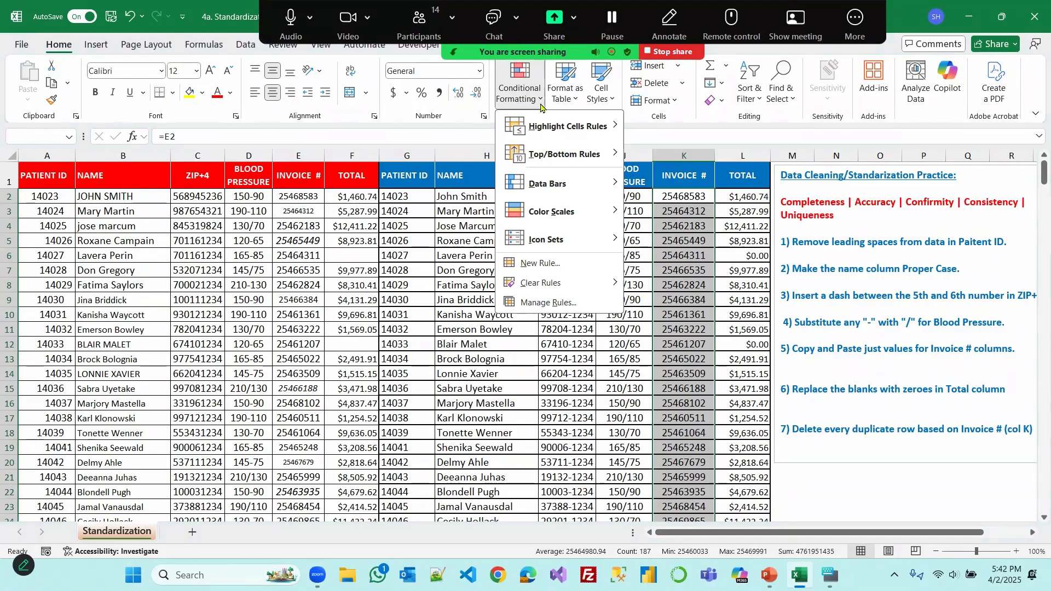
pyautogui.moveTo(558, 125)
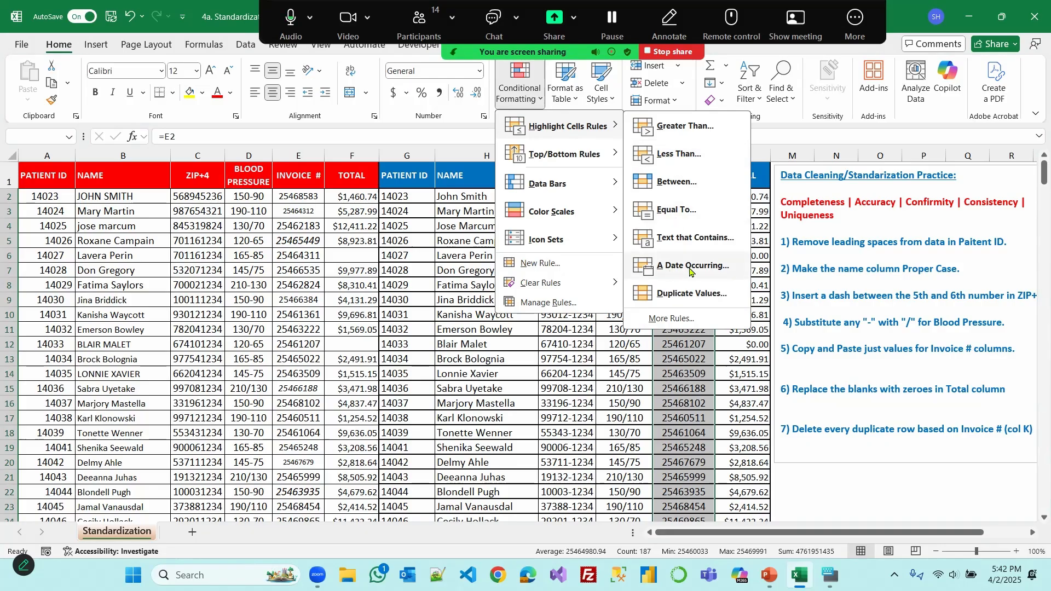
pyautogui.click(686, 297)
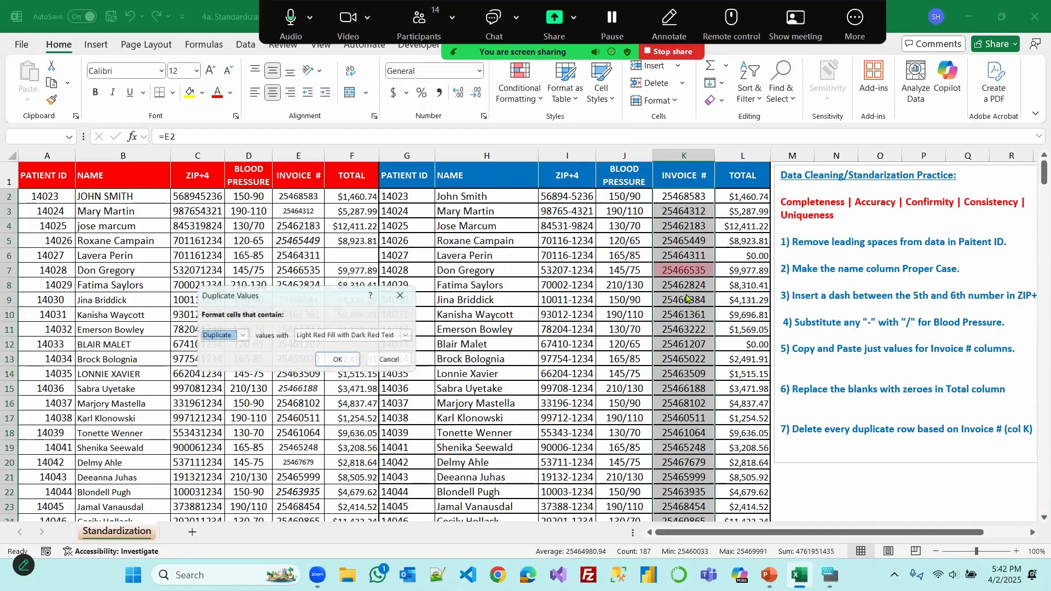
pyautogui.click(339, 361)
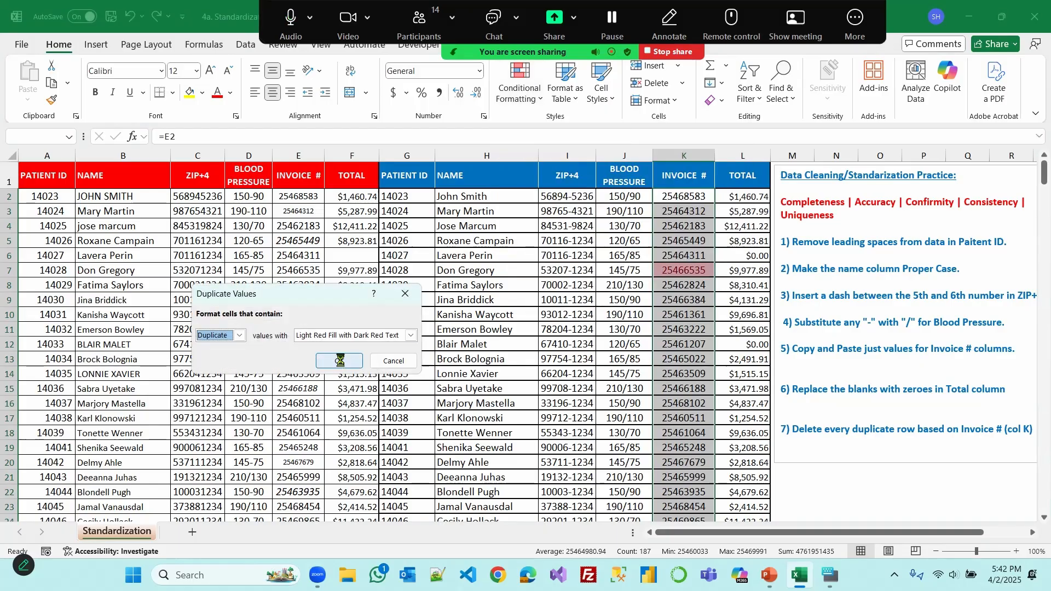
# Filter the cleaned invoice number column by the highlight color of the duplicate value in K7
pyautogui.click(676, 272)
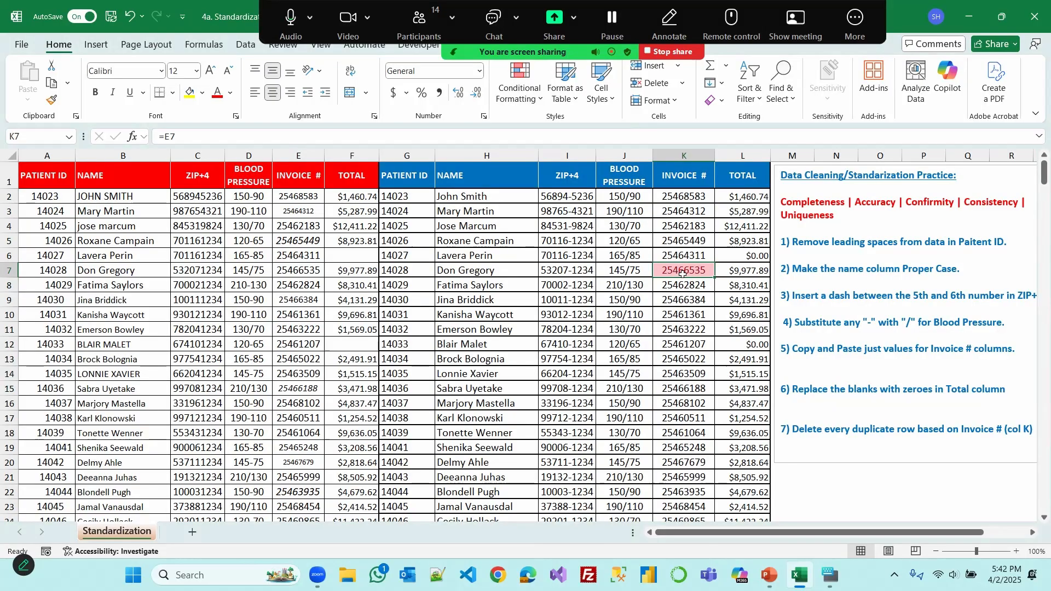
pyautogui.scroll(-3, 687, 273)
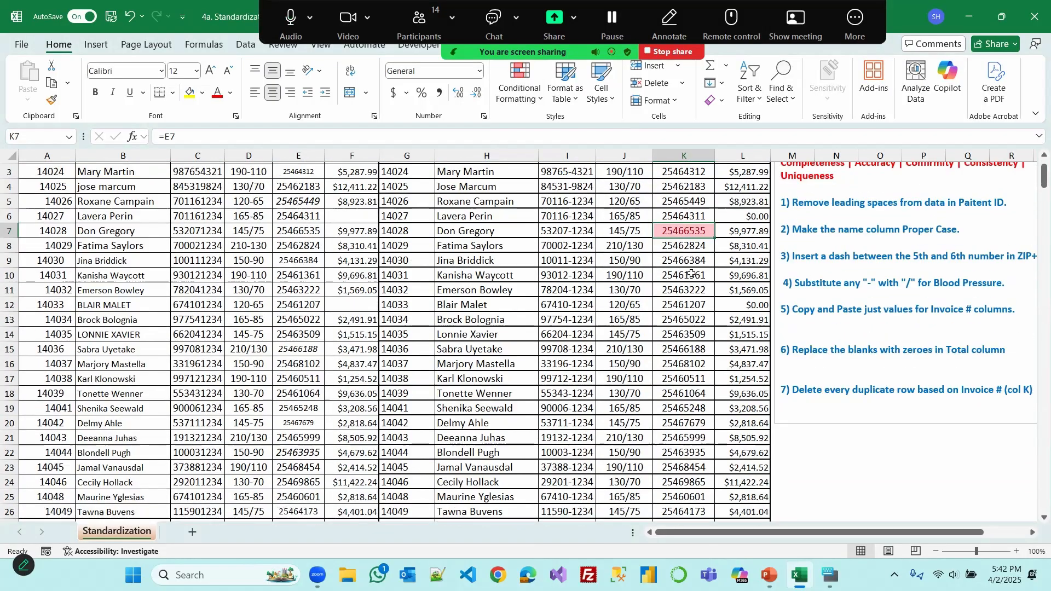
pyautogui.scroll(3, 691, 273)
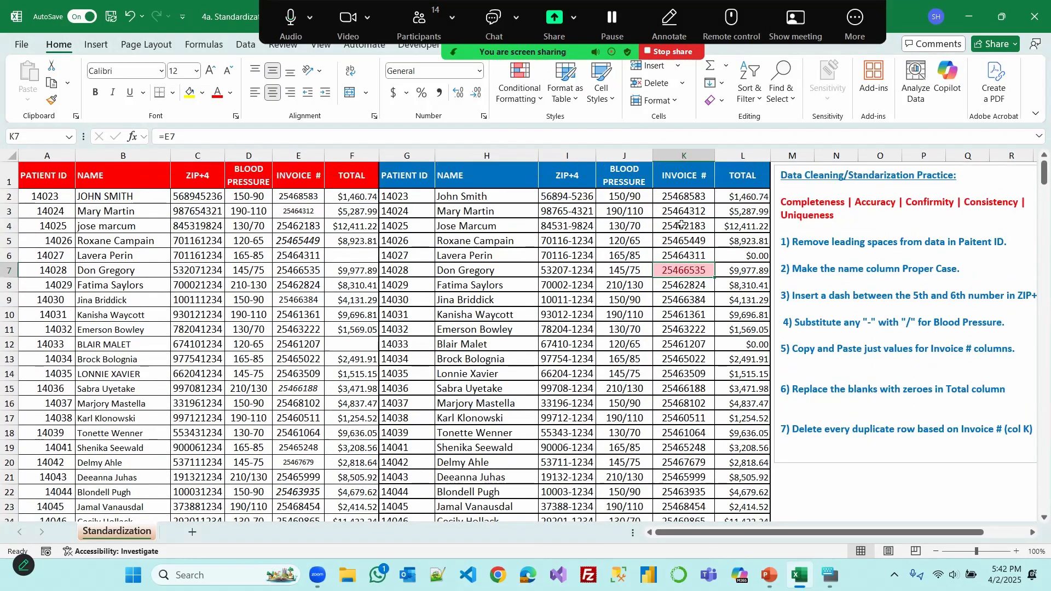
pyautogui.rightClick(683, 276)
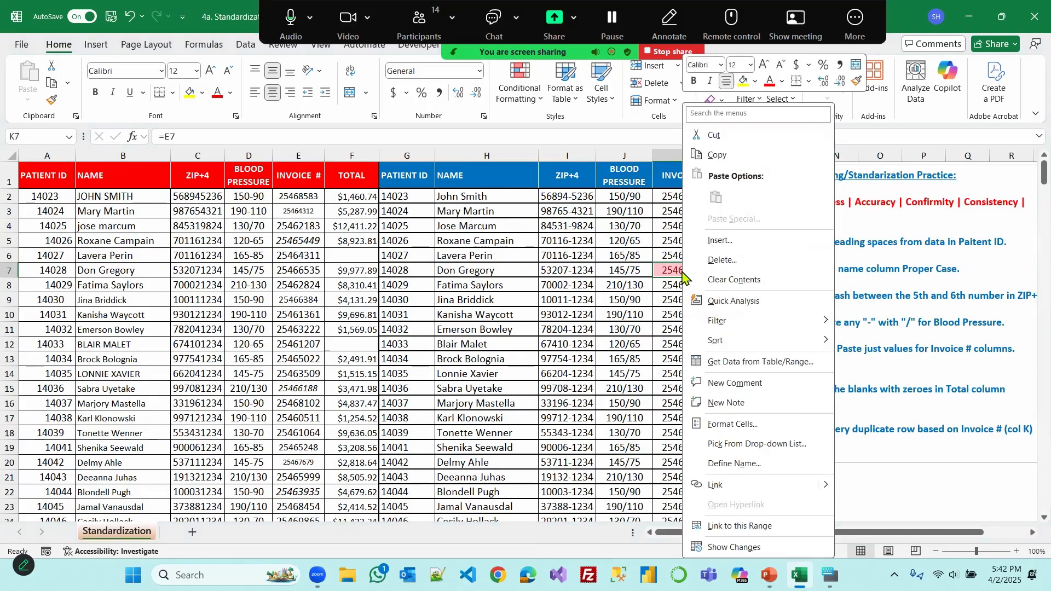
pyautogui.moveTo(759, 321)
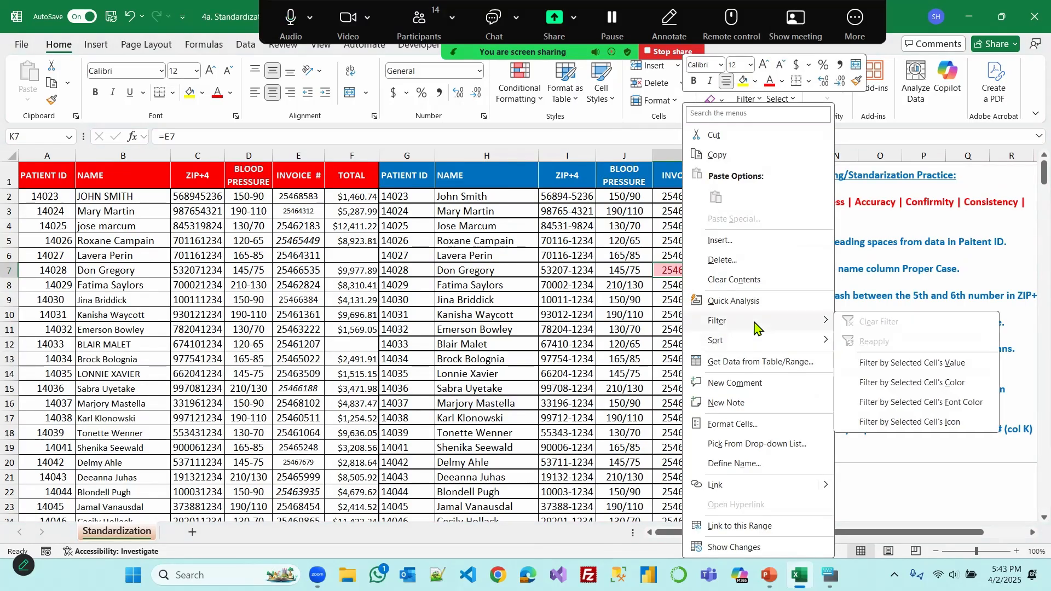
pyautogui.click(930, 385)
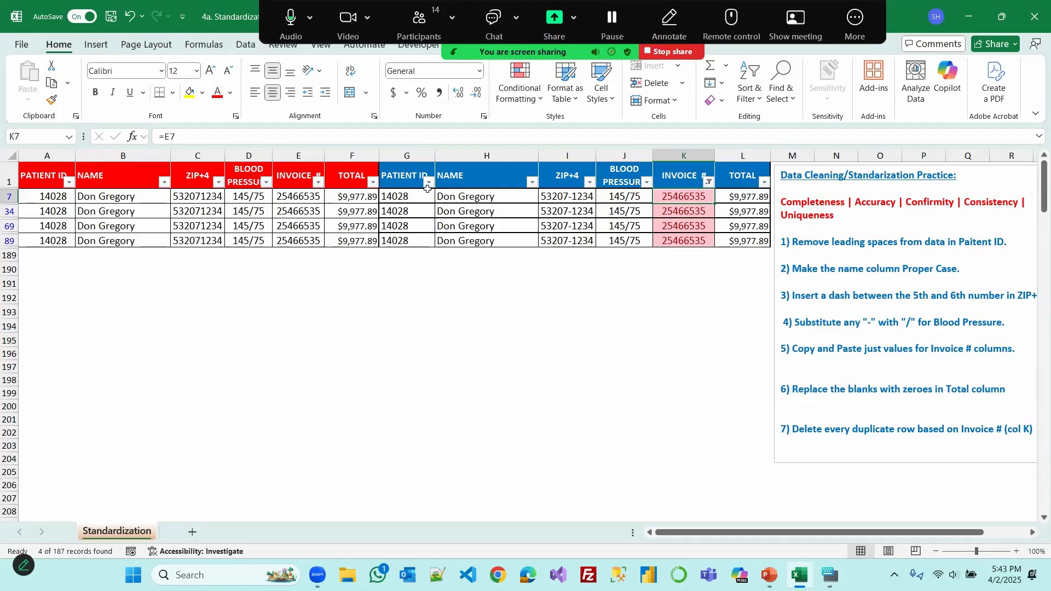
# Clear the invoice column's color filter and duplicate highlighting, and turn off the header filters
pyautogui.click(709, 182)
pyautogui.click(602, 281)
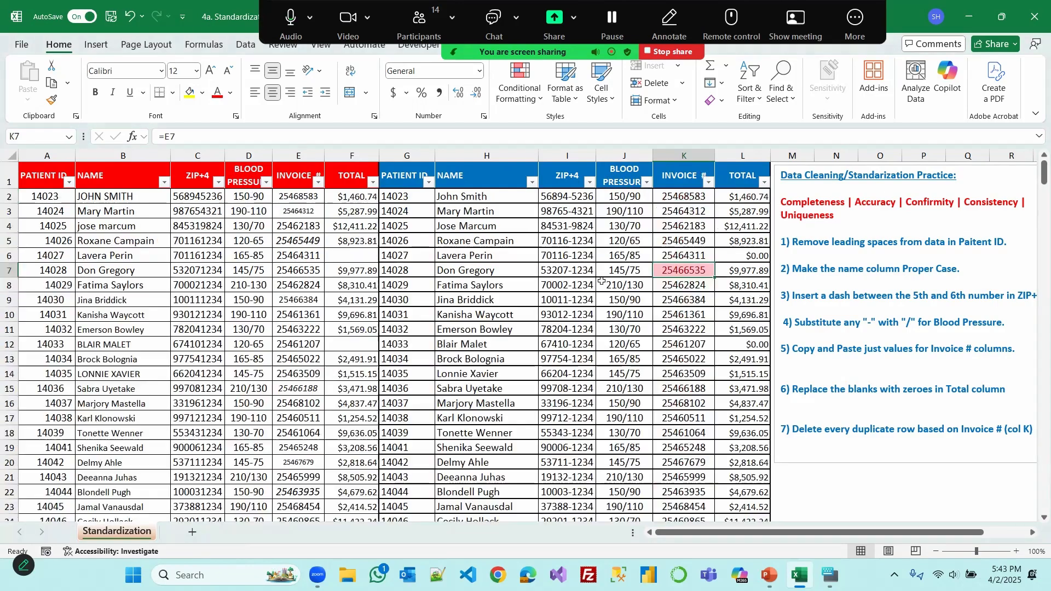
pyautogui.click(539, 103)
pyautogui.moveTo(542, 277)
pyautogui.click(696, 303)
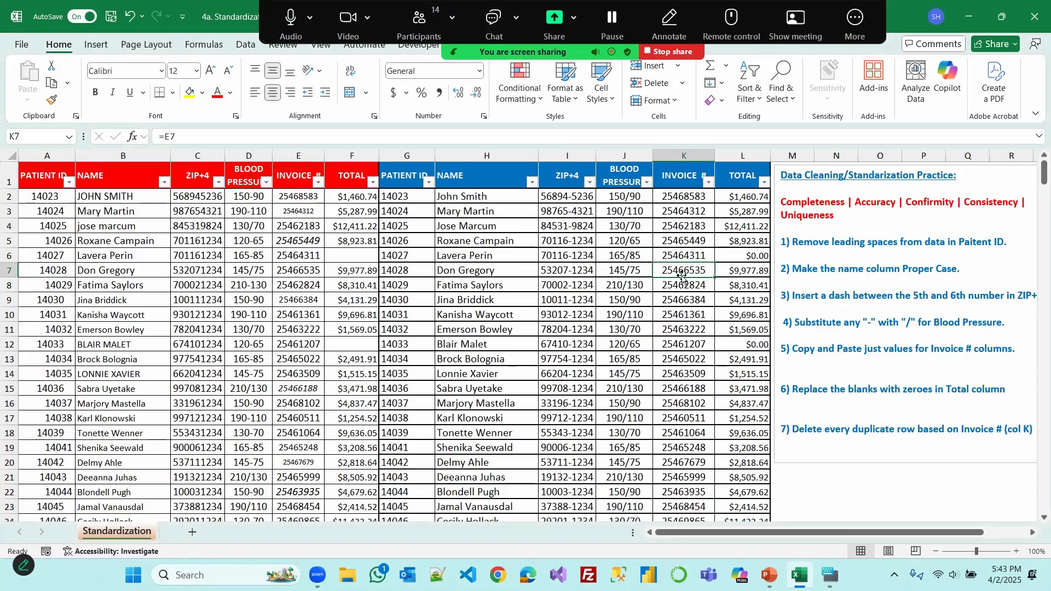
pyautogui.click(748, 88)
pyautogui.click(763, 178)
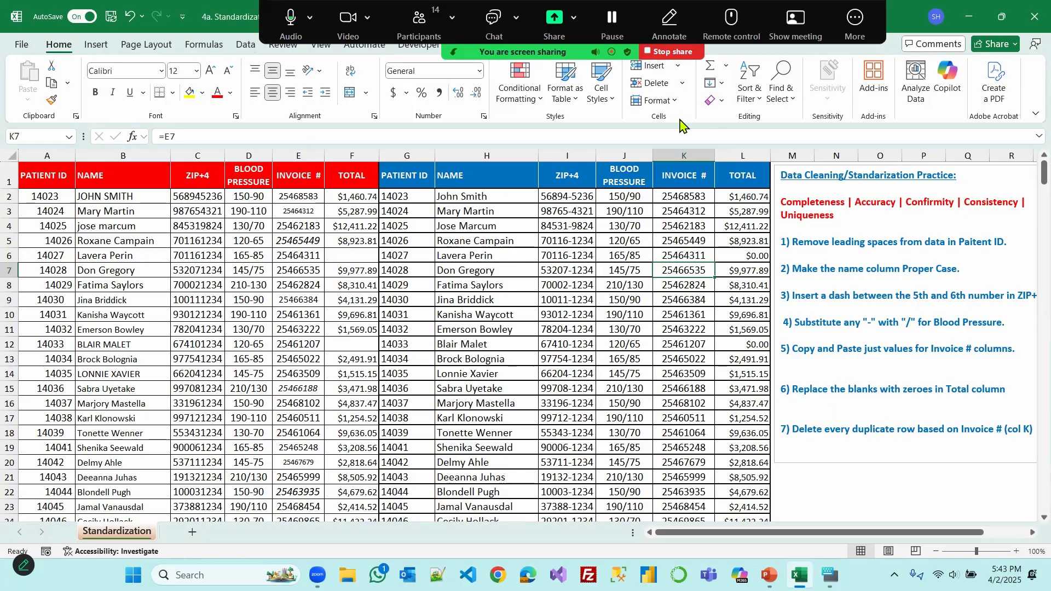
# Open Remove Duplicates for the cleaned data from G2 across to column L and down to row 188
pyautogui.click(407, 195)
pyautogui.click(829, 574)
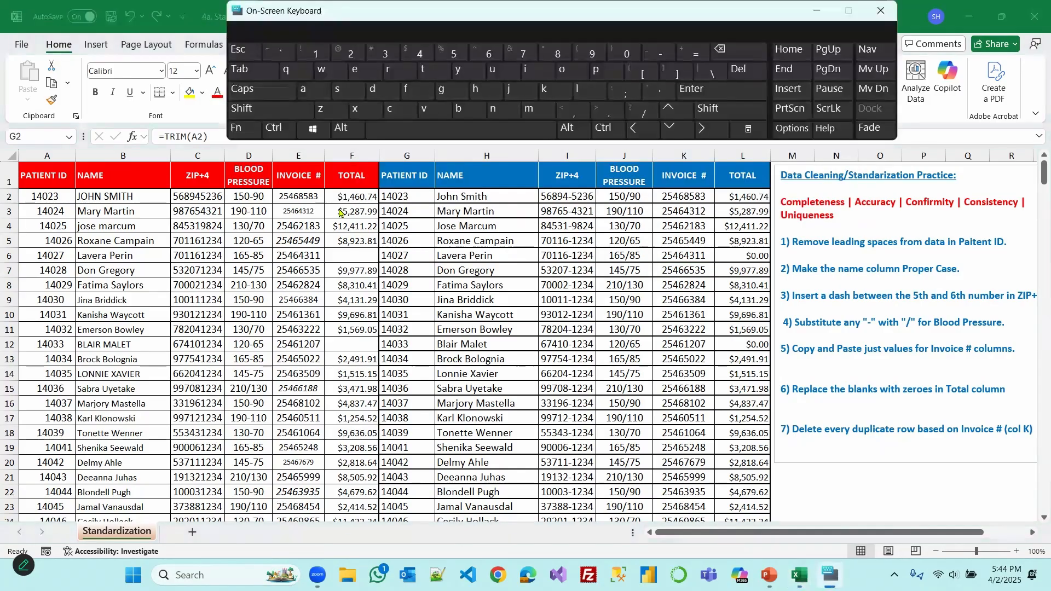
pyautogui.moveTo(527, 18); pyautogui.dragTo(466, 27)
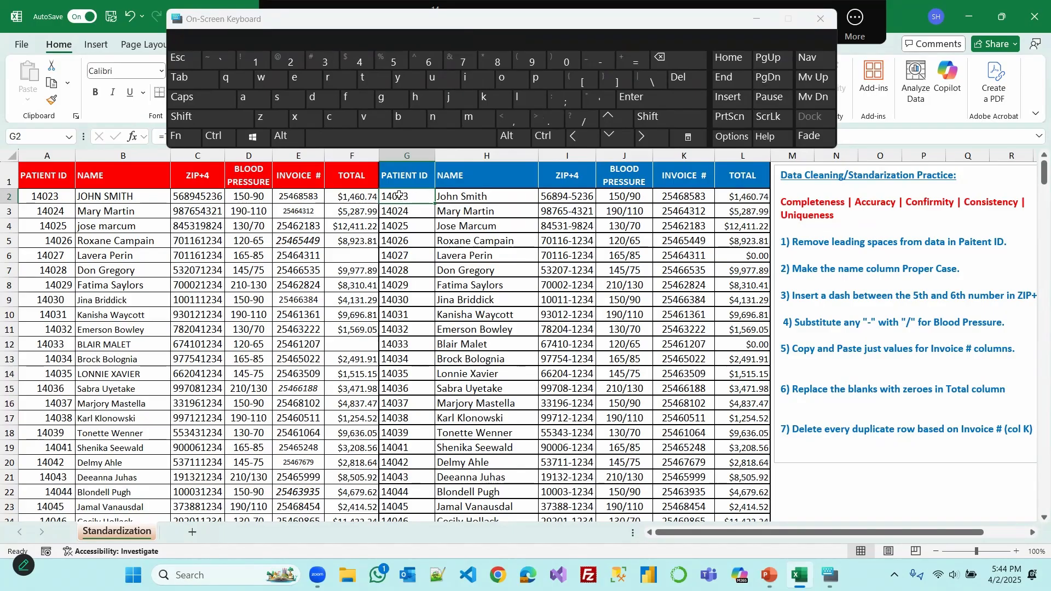
pyautogui.click(214, 136)
pyautogui.click(191, 117)
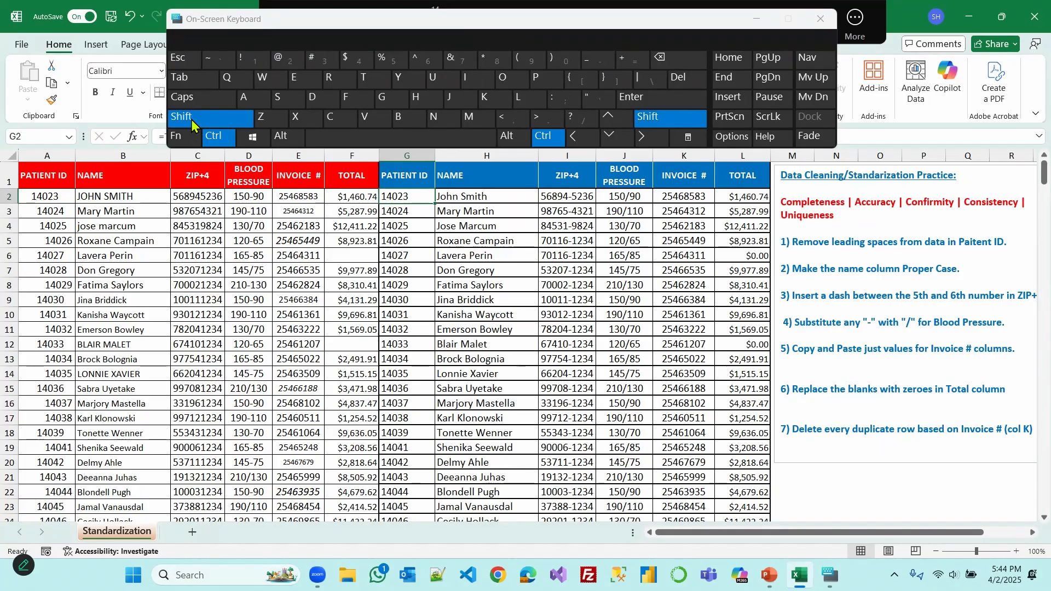
pyautogui.click(647, 141)
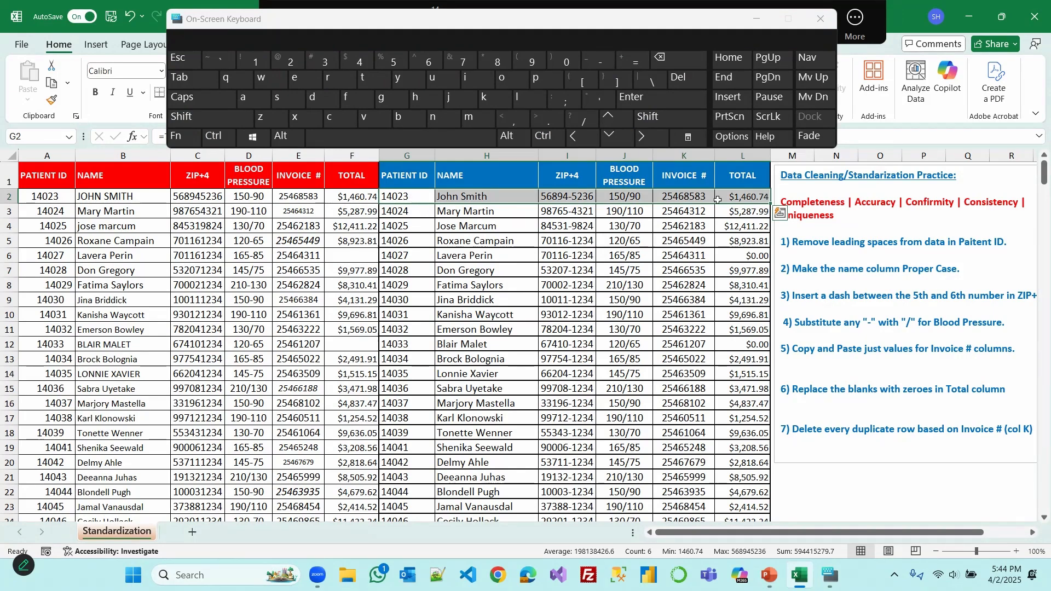
pyautogui.click(215, 137)
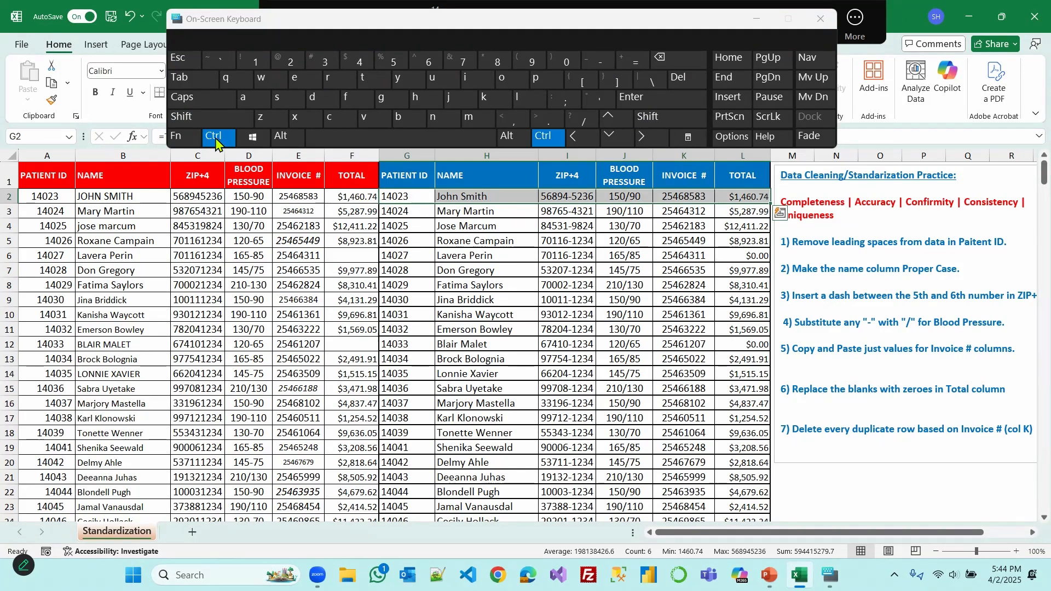
pyautogui.click(202, 120)
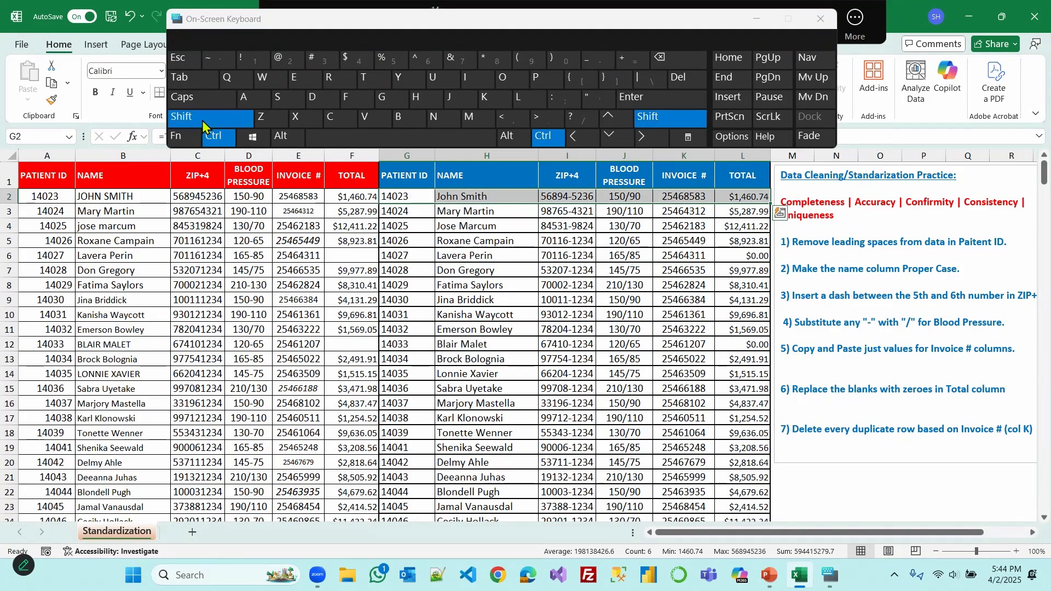
pyautogui.click(610, 141)
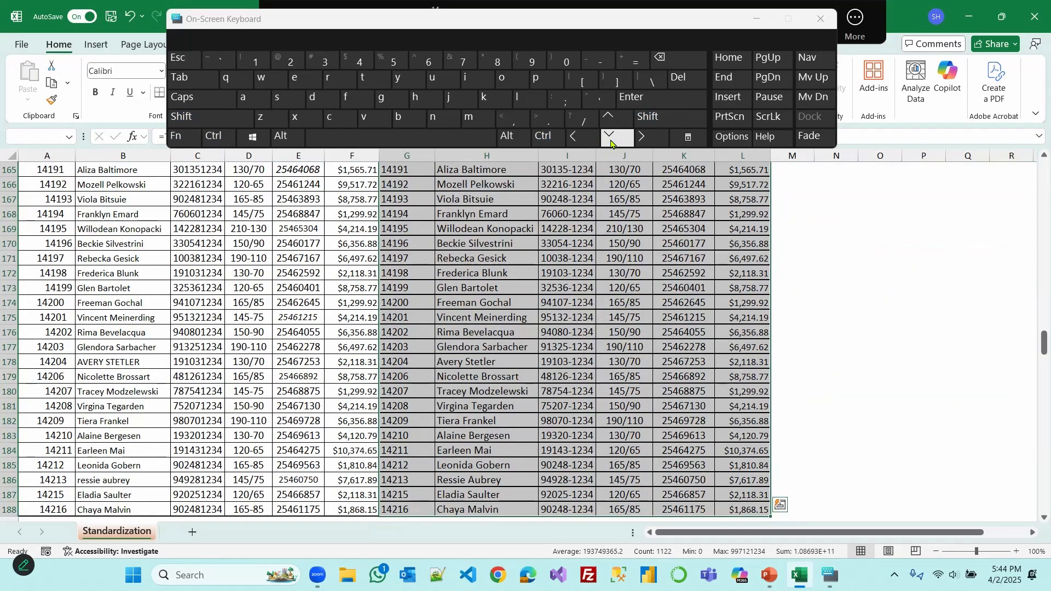
pyautogui.click(826, 19)
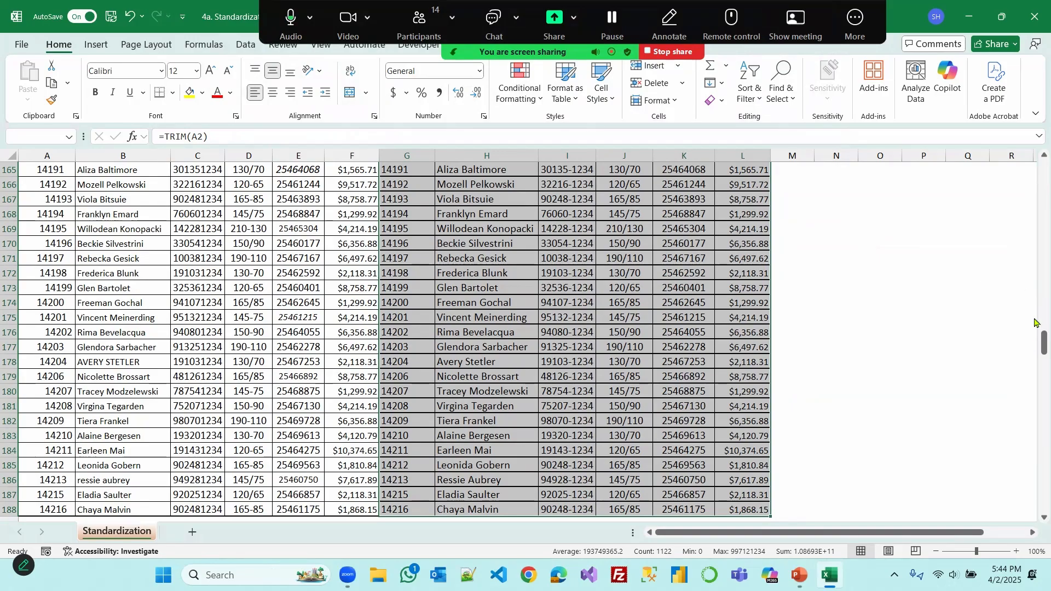
pyautogui.moveTo(1040, 342); pyautogui.dragTo(1029, 156)
pyautogui.click(245, 46)
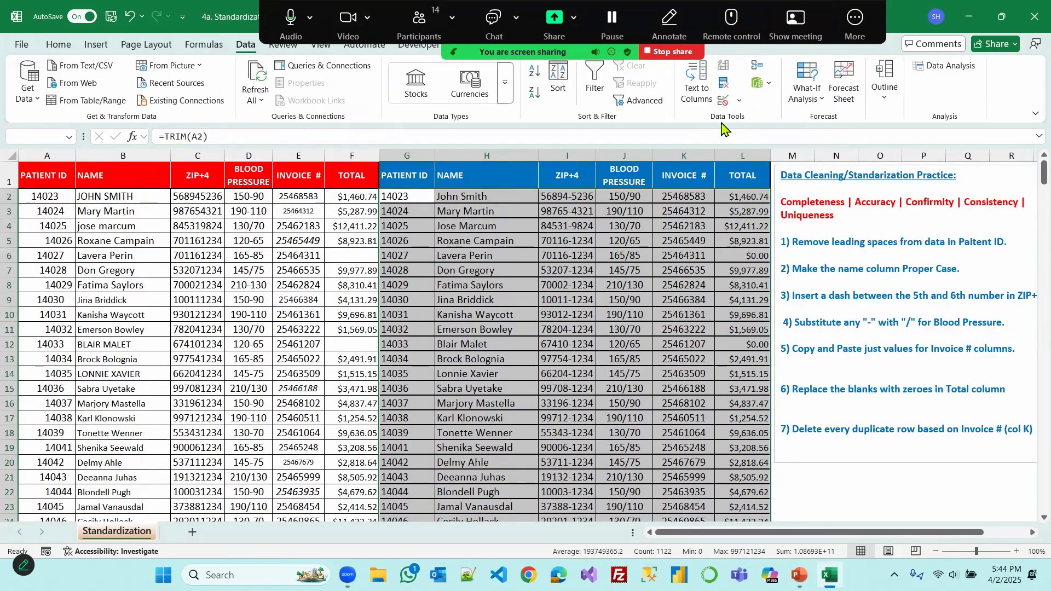
pyautogui.click(725, 90)
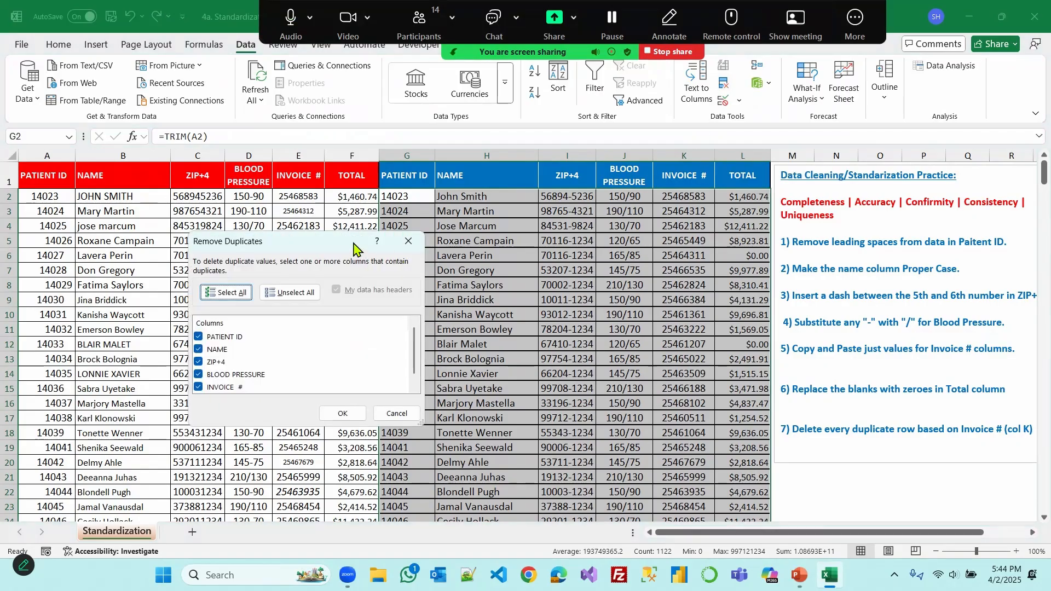
# Remove duplicate rows by comparing only the INVOICE # column, excluding patient ID, name, ZIP+4, blood pressure and total
pyautogui.moveTo(355, 244); pyautogui.dragTo(526, 202)
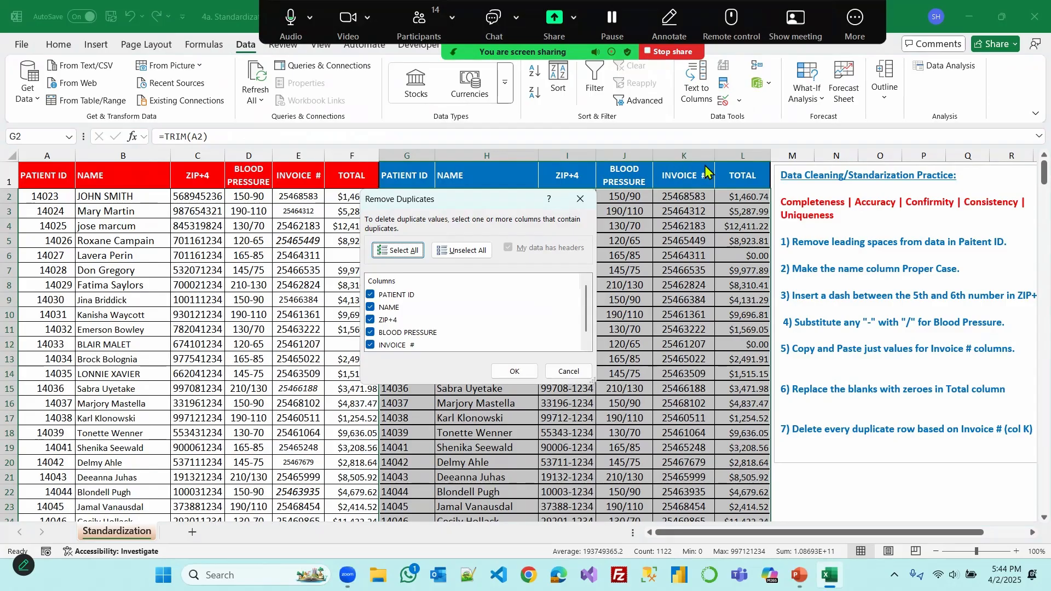
pyautogui.click(371, 296)
pyautogui.click(371, 307)
pyautogui.click(371, 319)
pyautogui.click(371, 332)
pyautogui.scroll(-1, 500, 336)
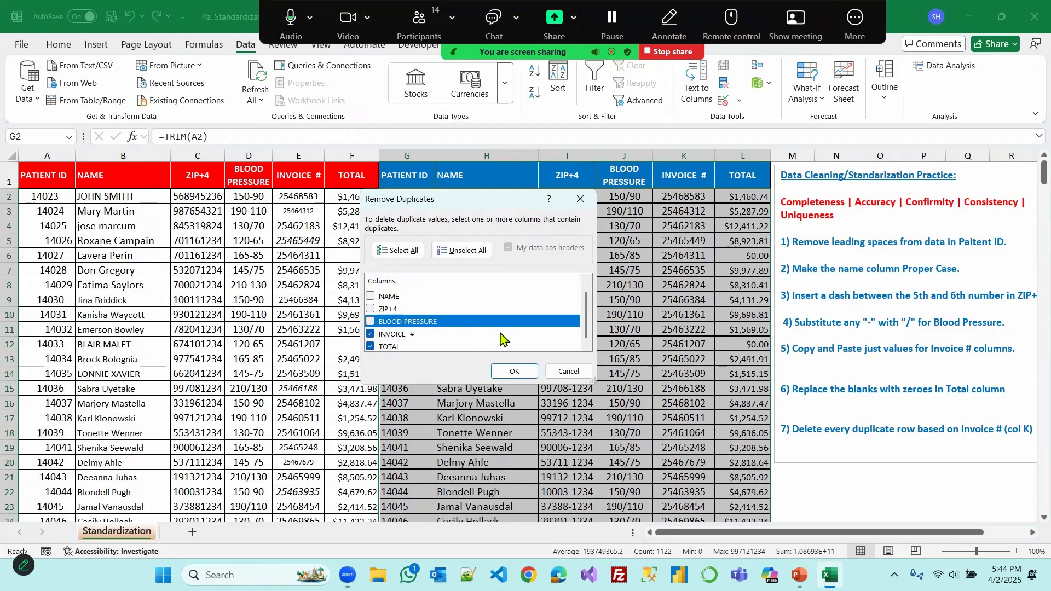
pyautogui.click(370, 345)
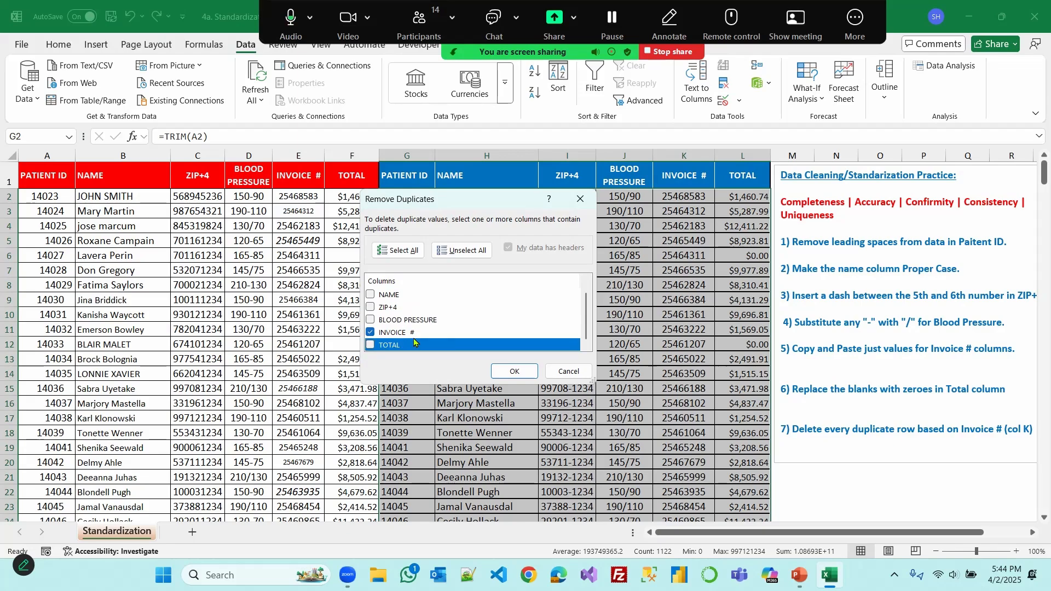
pyautogui.click(508, 374)
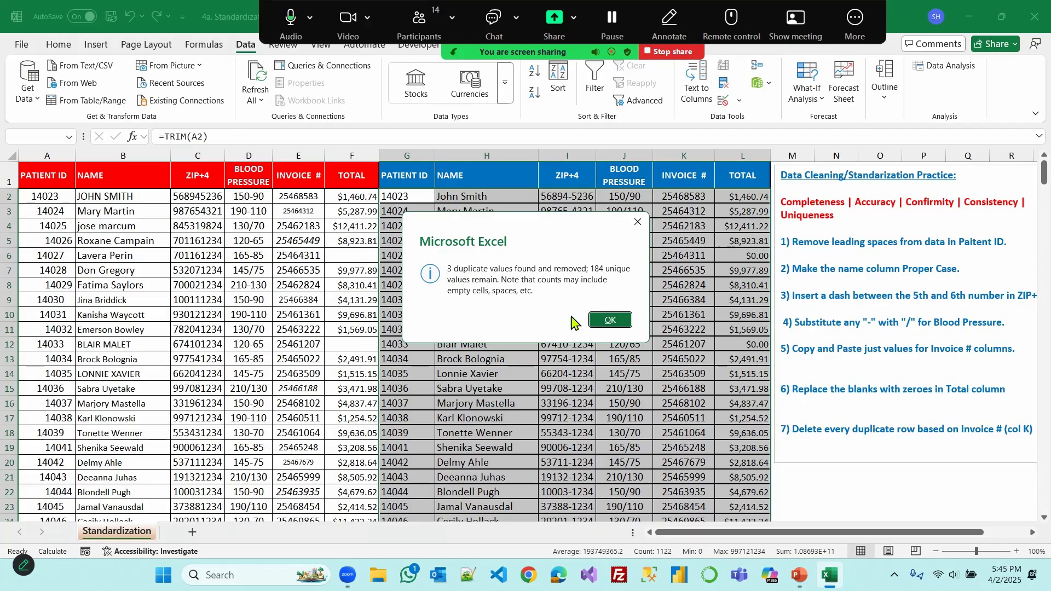
pyautogui.click(604, 323)
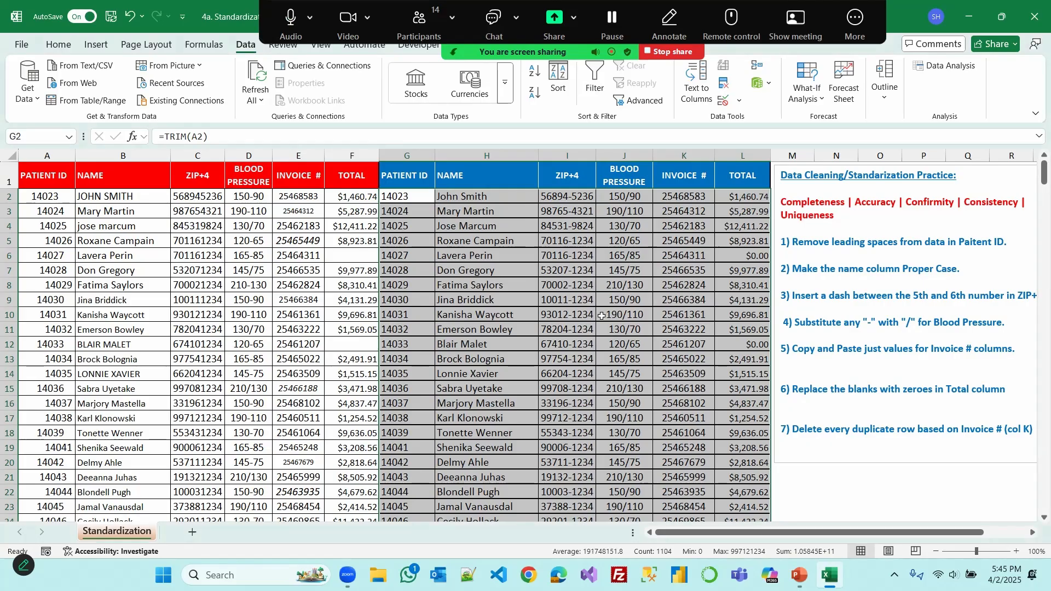
# Check the deduplicated columns G to L down to their last row against the original data, and return to the first rows
pyautogui.click(618, 310)
pyautogui.scroll(-9, 607, 328)
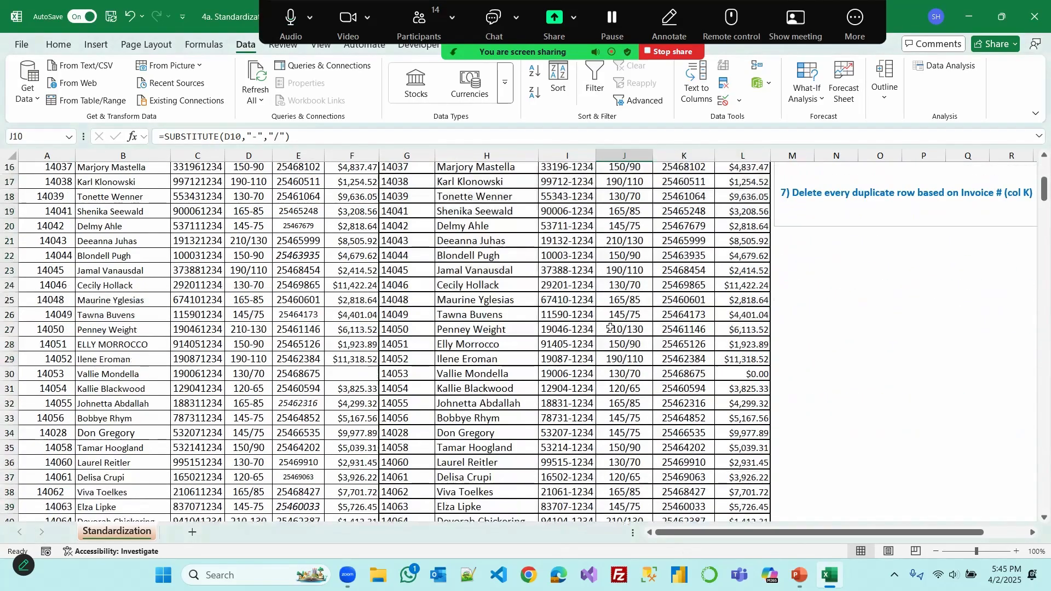
pyautogui.scroll(-11, 603, 335)
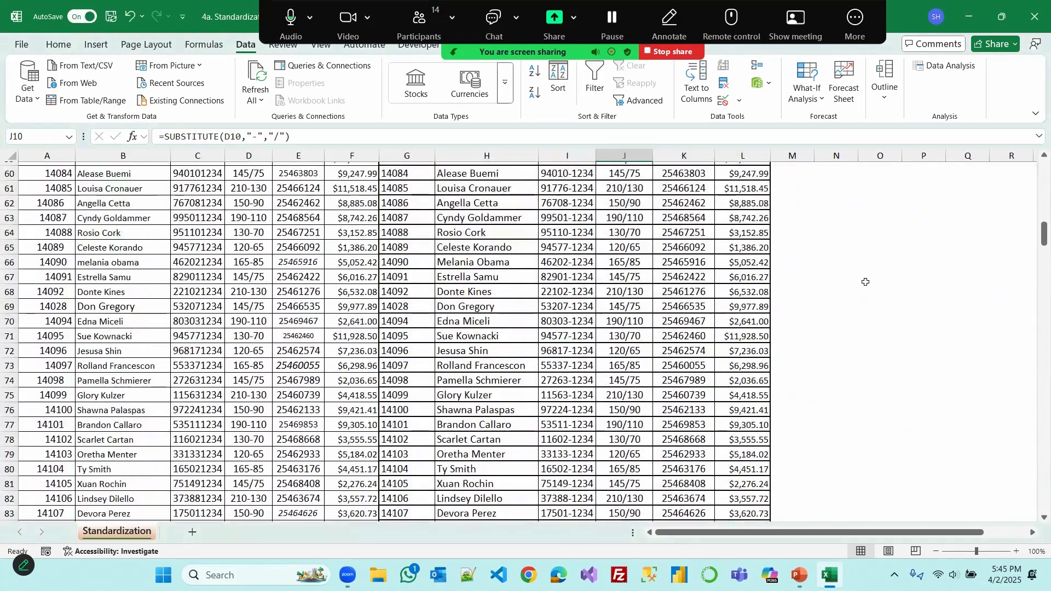
pyautogui.moveTo(1043, 236); pyautogui.dragTo(1043, 346)
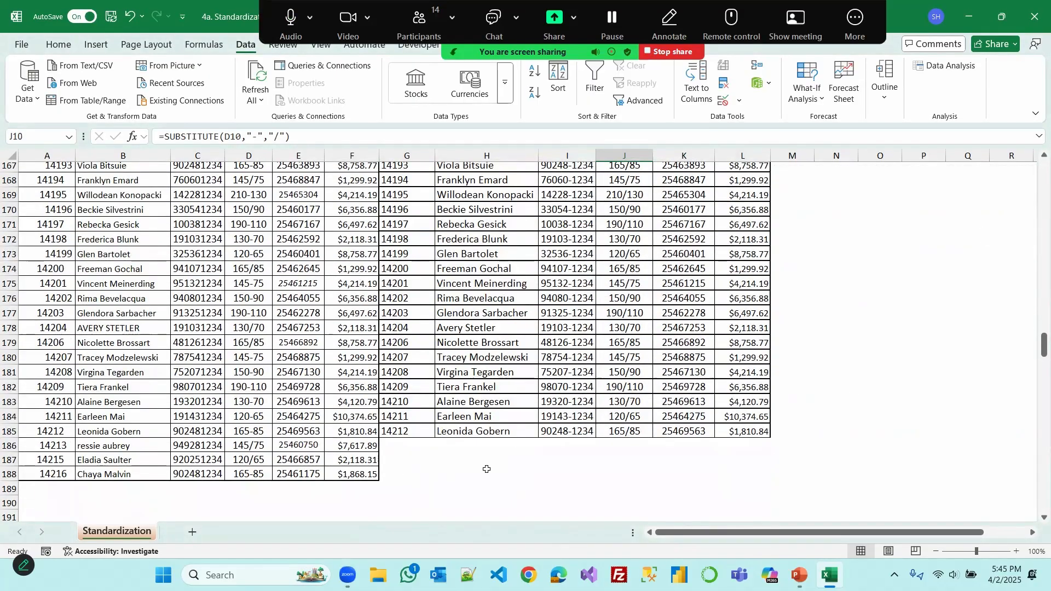
pyautogui.moveTo(1043, 348); pyautogui.dragTo(1035, 166)
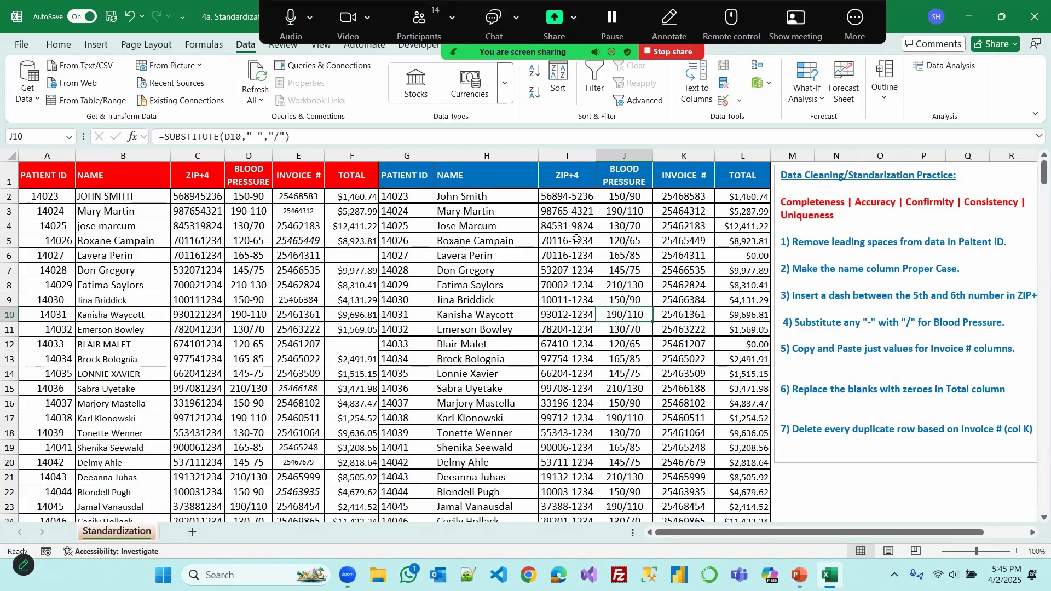
# Reveal the hidden hint under practice item 1 in the text box by setting its font color to black
pyautogui.click(785, 255)
pyautogui.moveTo(784, 255); pyautogui.dragTo(856, 255)
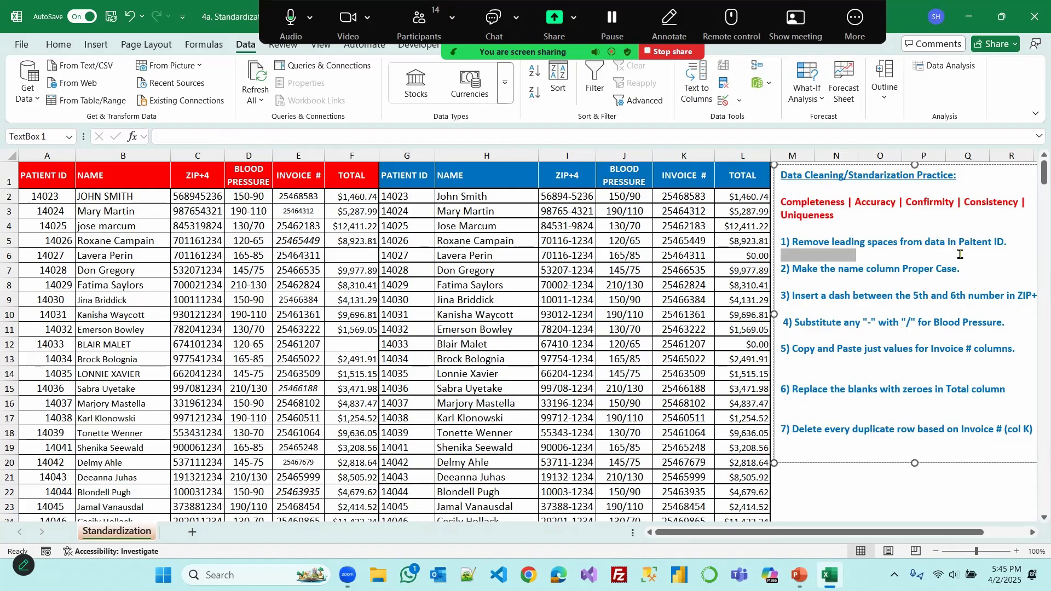
pyautogui.click(58, 44)
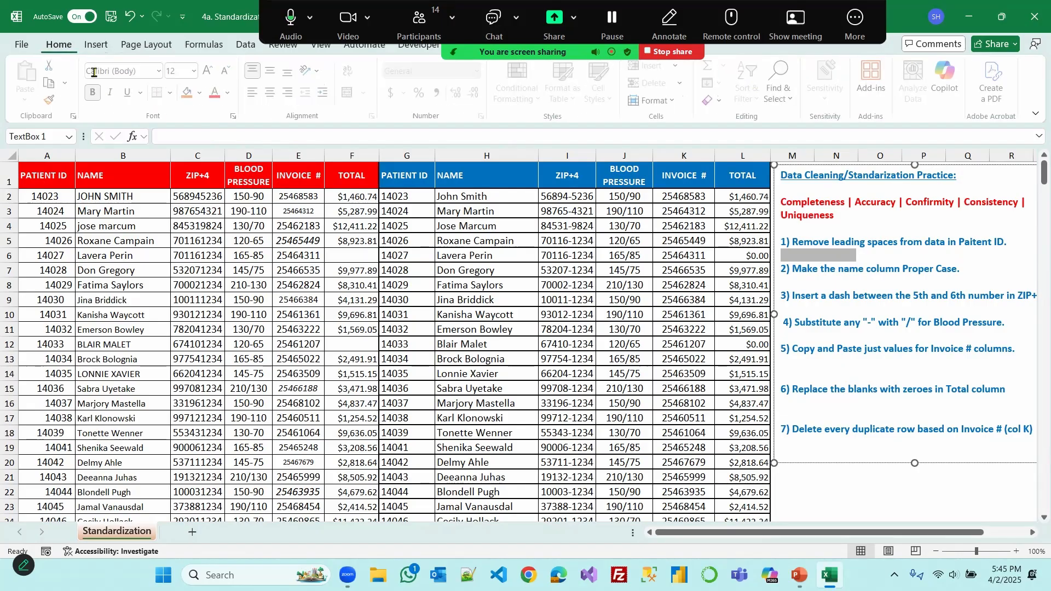
pyautogui.click(230, 92)
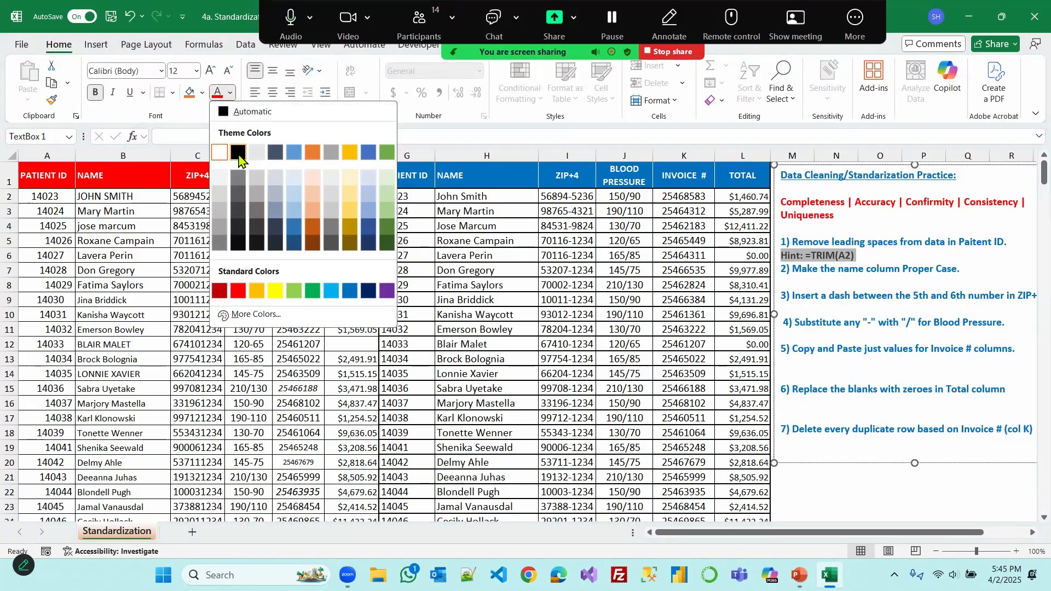
pyautogui.click(238, 153)
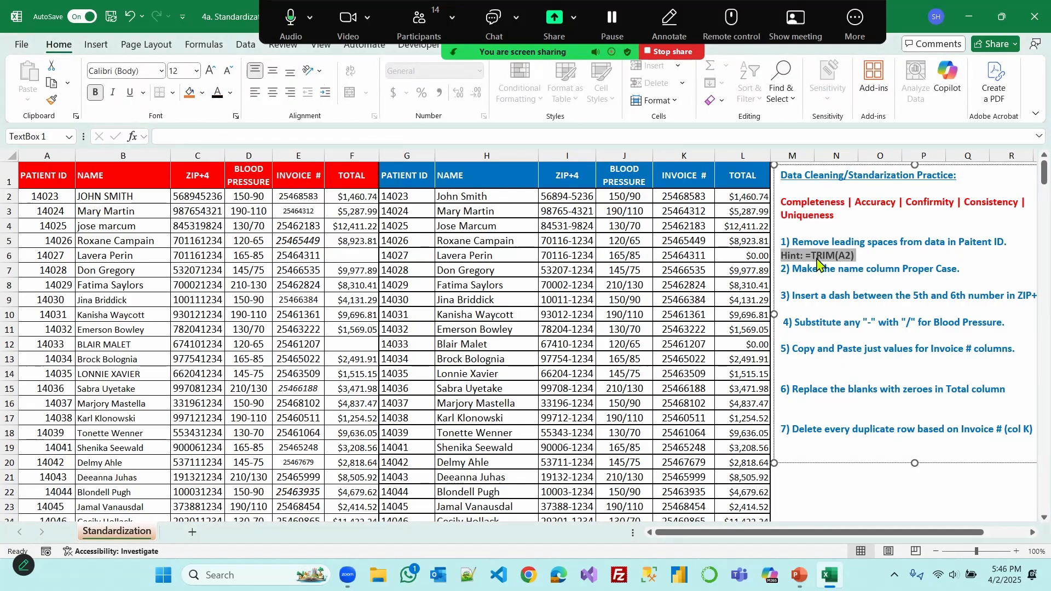
# Apply the black font color to the hidden hints under practice items 2, 3, 4 and 5
pyautogui.click(832, 284)
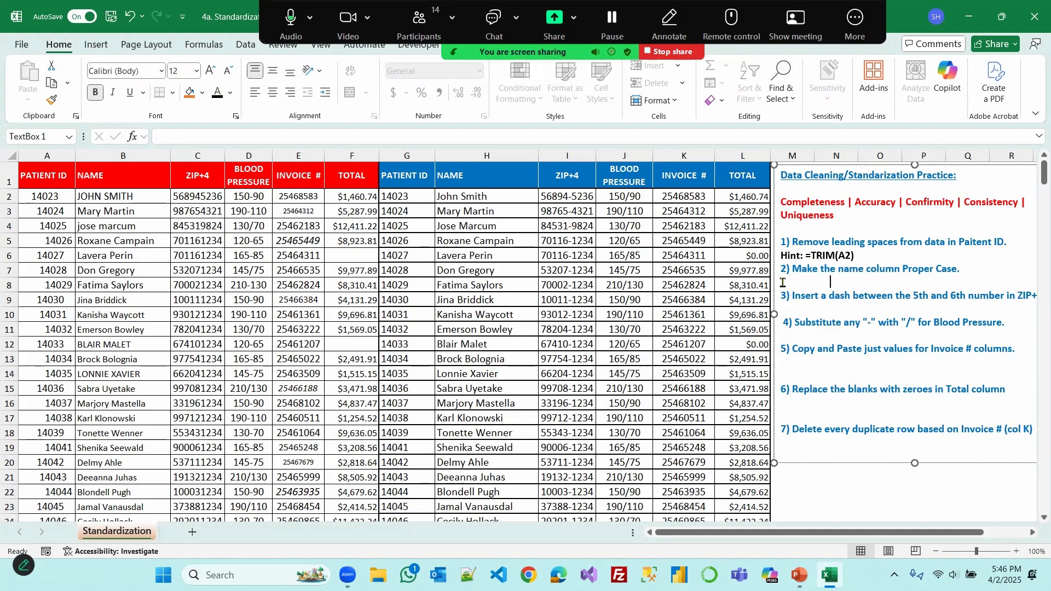
pyautogui.moveTo(782, 283); pyautogui.dragTo(868, 283)
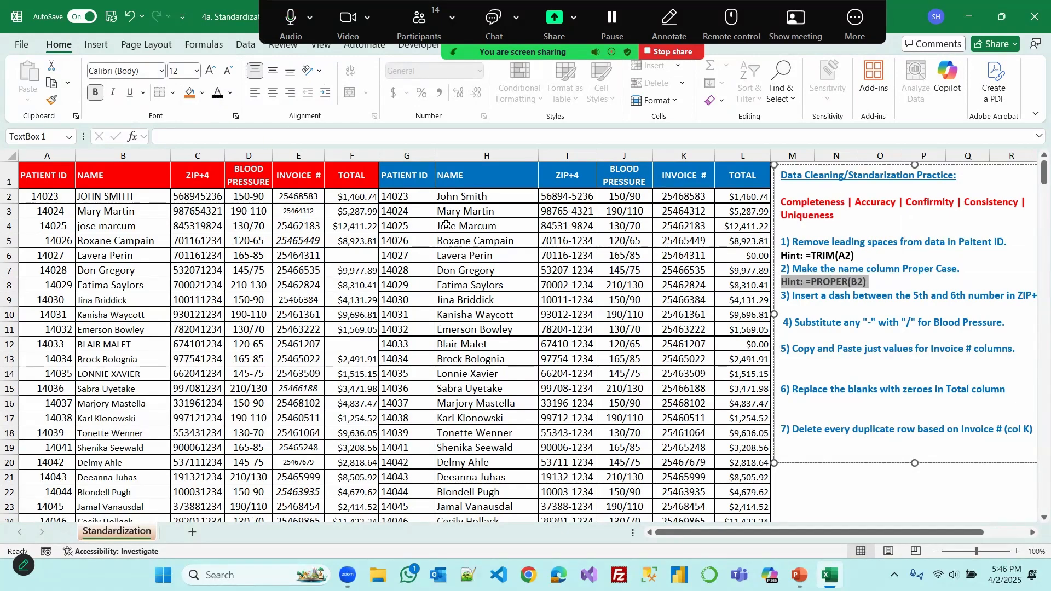
pyautogui.moveTo(783, 308); pyautogui.dragTo(1017, 311)
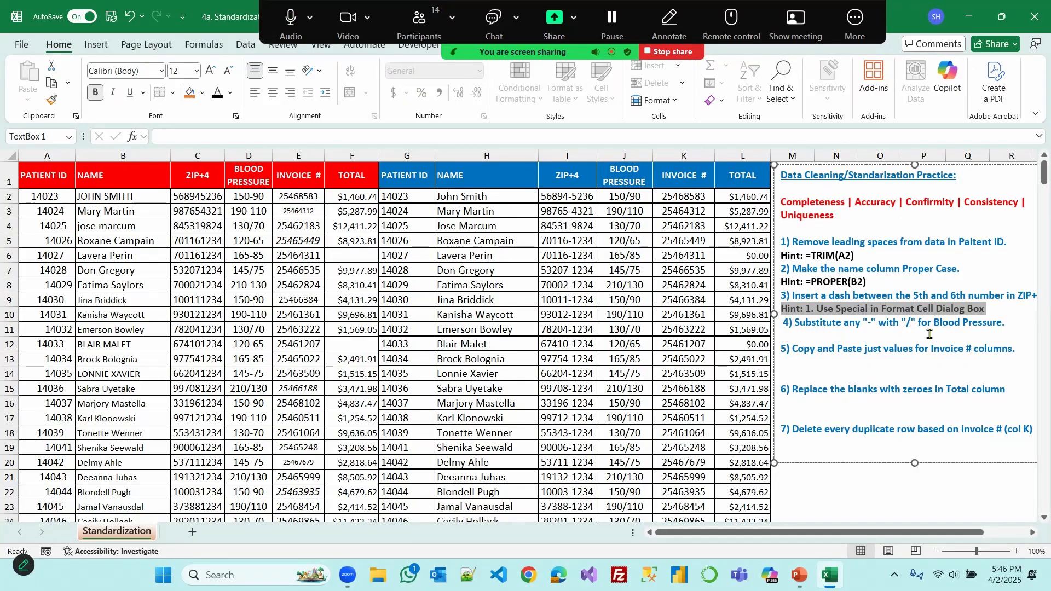
pyautogui.moveTo(928, 334); pyautogui.dragTo(926, 378)
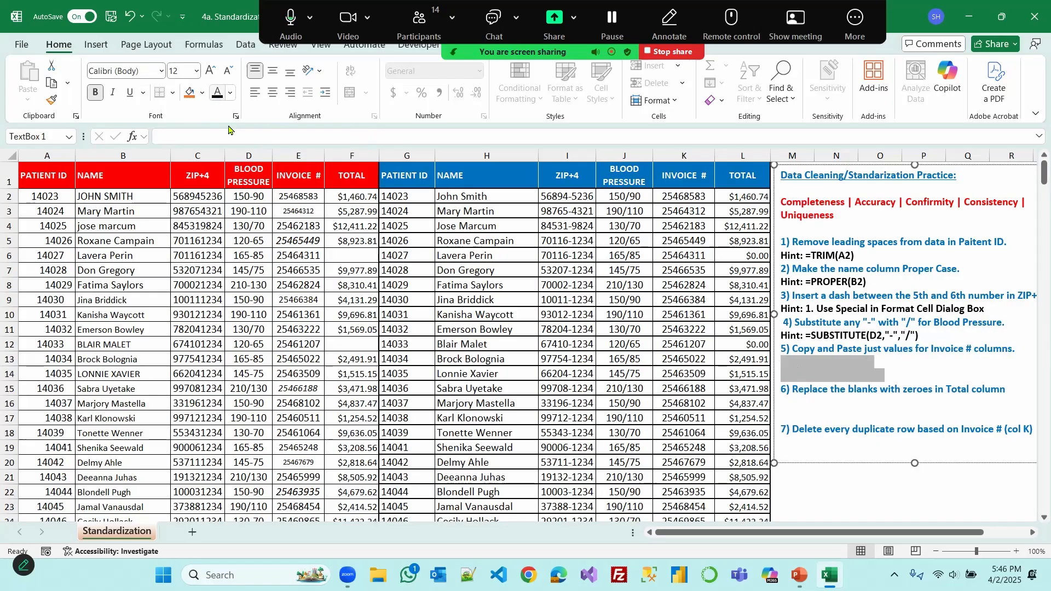
pyautogui.click(216, 96)
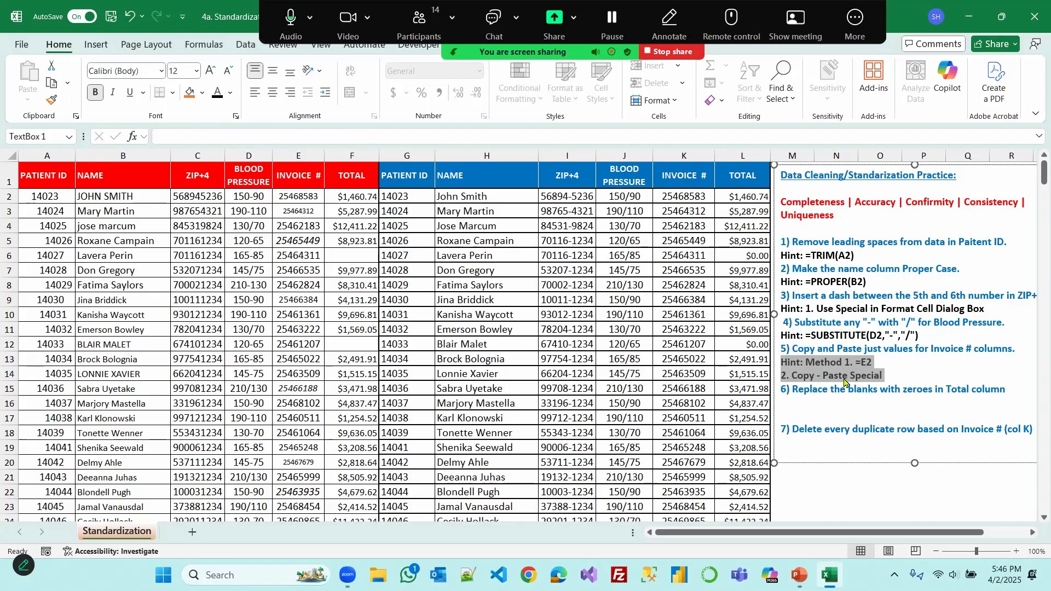
# Apply the black font color to the hidden hints under practice items 6 and 7
pyautogui.moveTo(783, 402); pyautogui.dragTo(1022, 414)
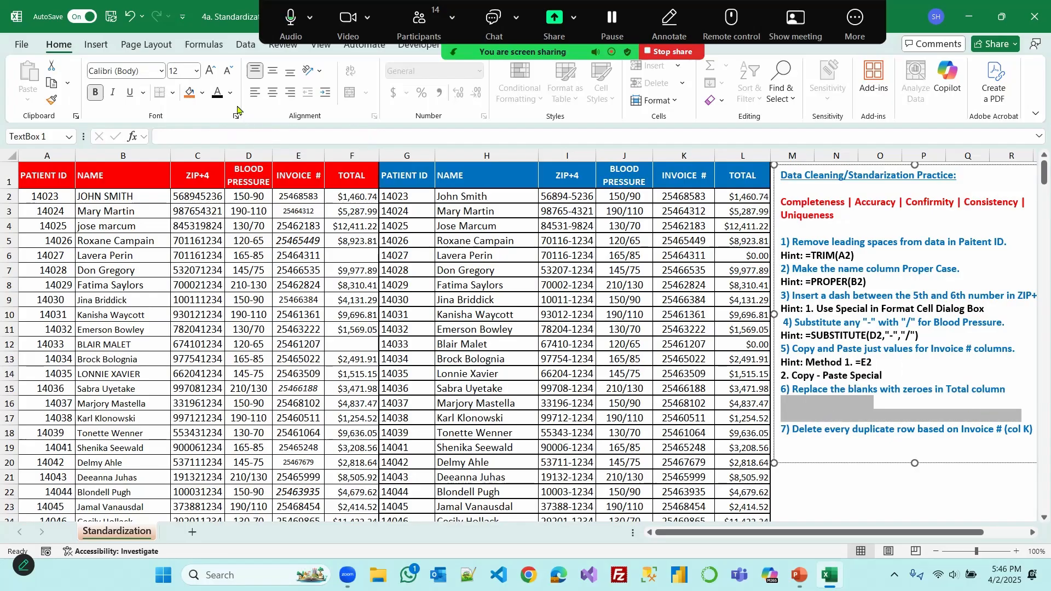
pyautogui.click(217, 93)
pyautogui.moveTo(784, 441); pyautogui.dragTo(1021, 444)
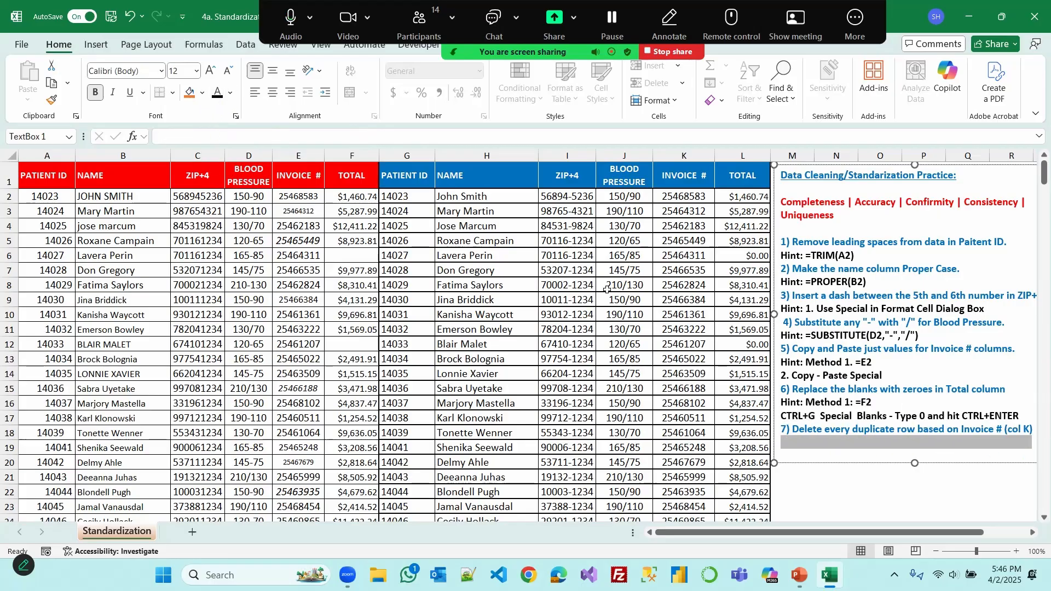
pyautogui.click(218, 93)
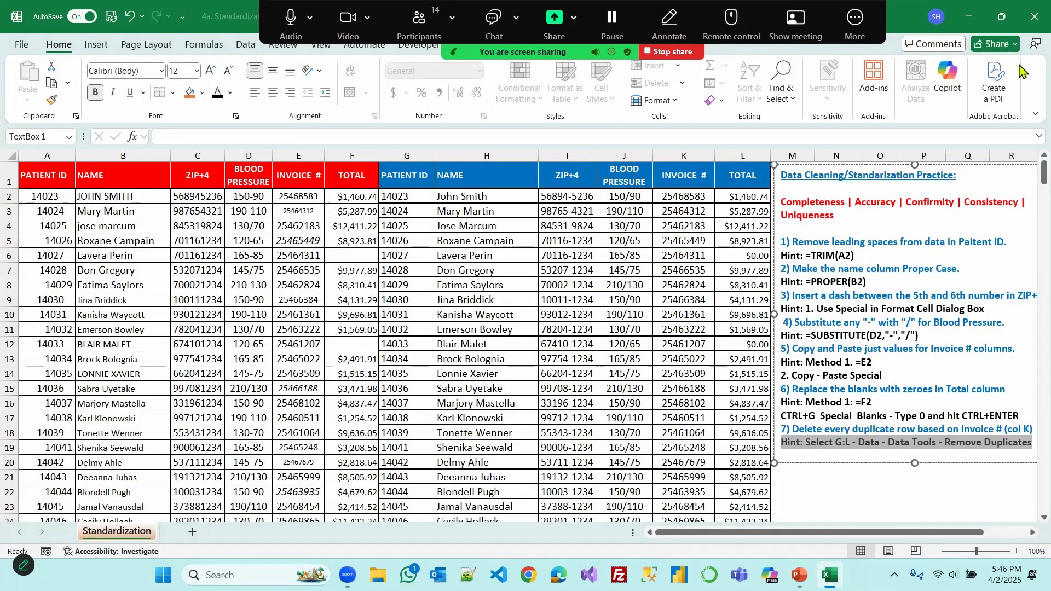
# Close the standardization workbook and switch to the PowerPoint slide show
pyautogui.click(1033, 16)
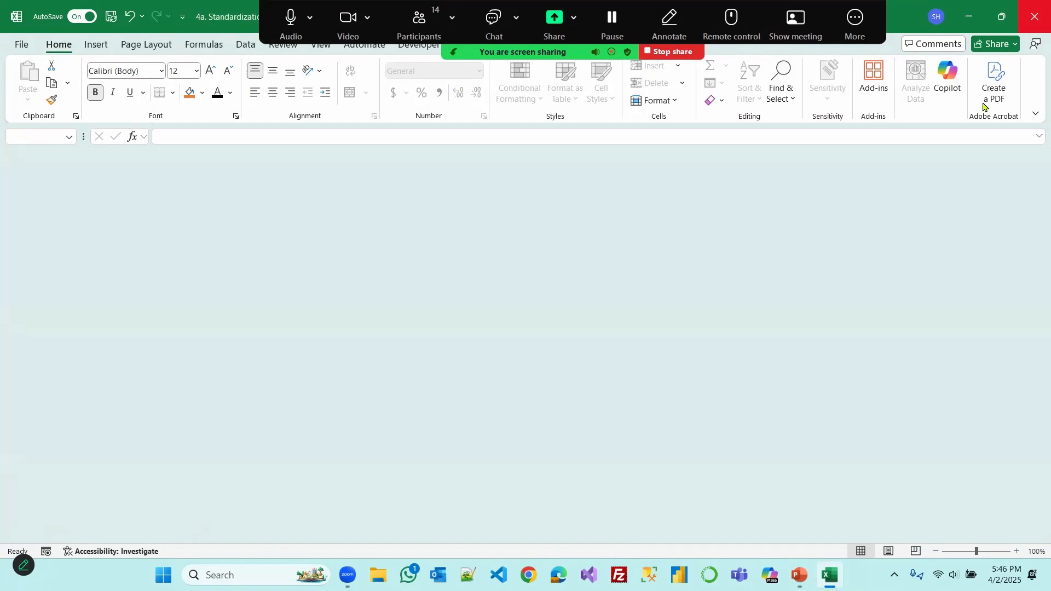
pyautogui.hotkey('alt', 'Tab')
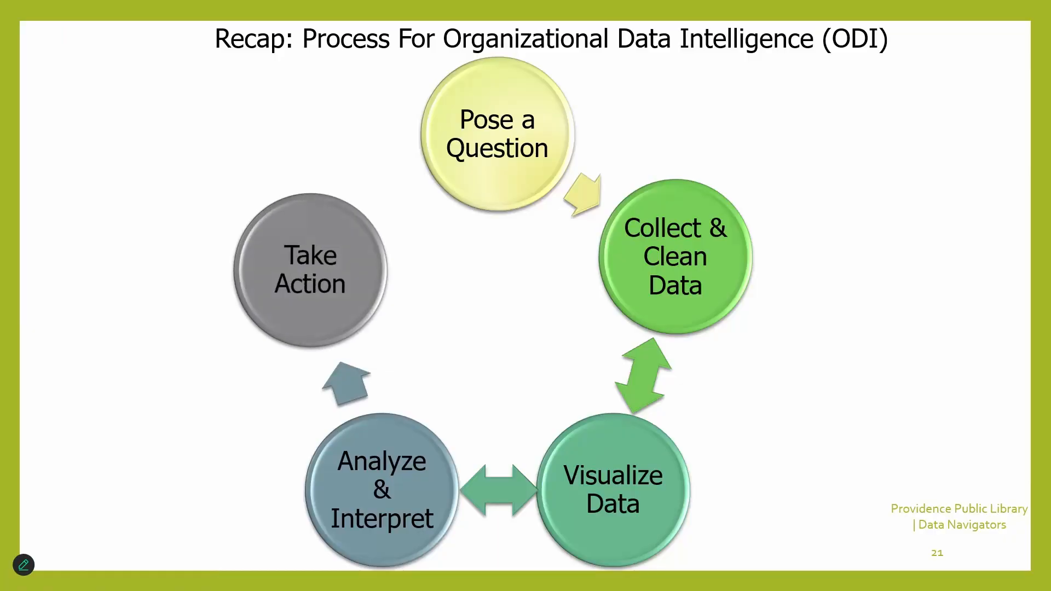
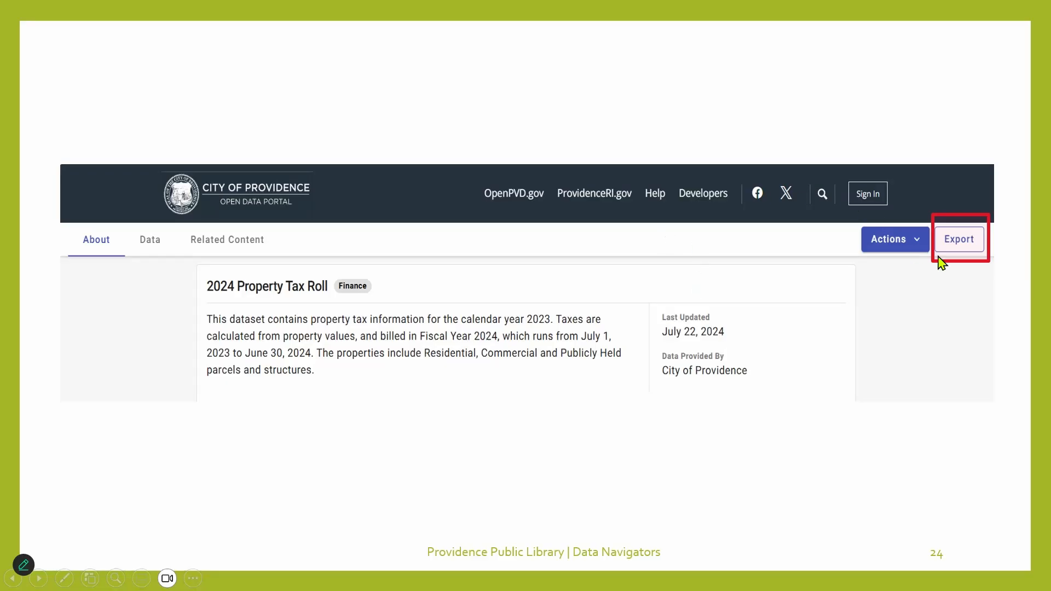
# Go through the dataset export slides to the learning objectives summary, and return to the slide on questions and data collection
pyautogui.click(927, 326)
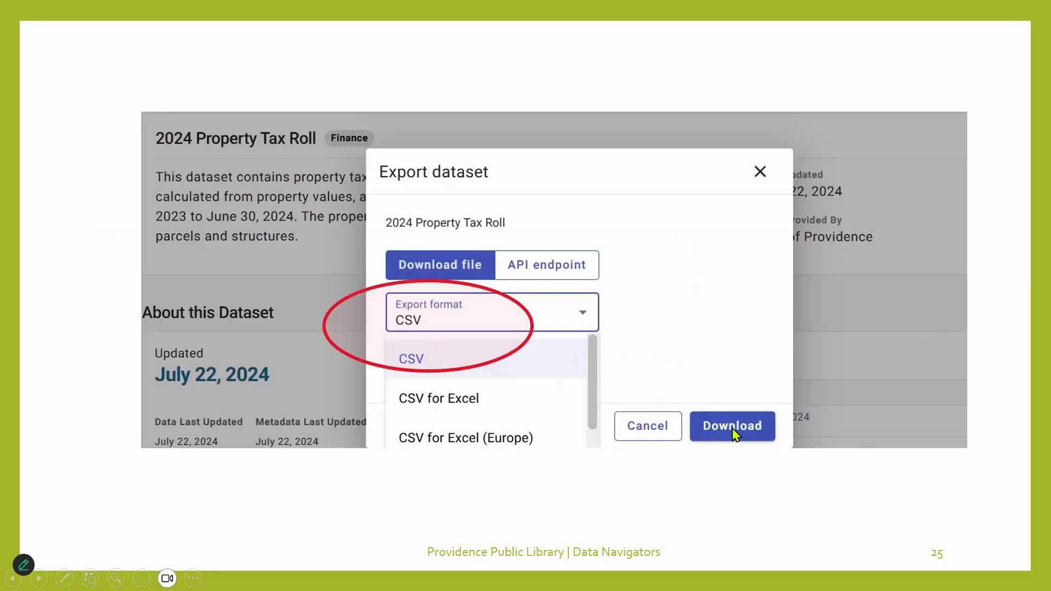
pyautogui.click(735, 382)
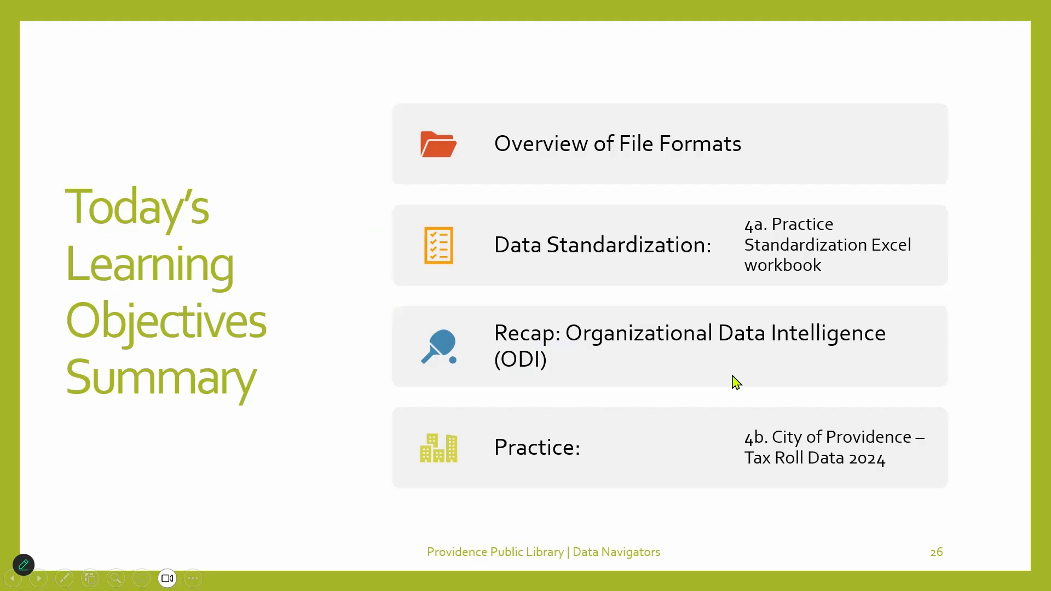
pyautogui.press('Left')
pyautogui.press('Left')
pyautogui.press('Left')
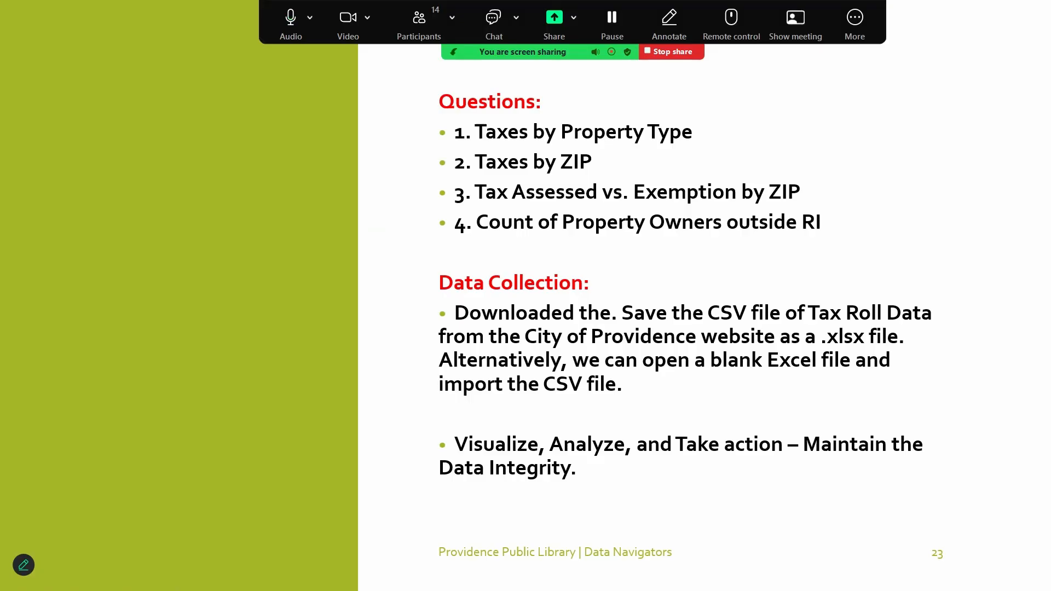
# Leave the slide show for the desktop and hide Zoom's floating meeting controls
pyautogui.click(854, 21)
pyautogui.moveTo(873, 64)
pyautogui.click(933, 66)
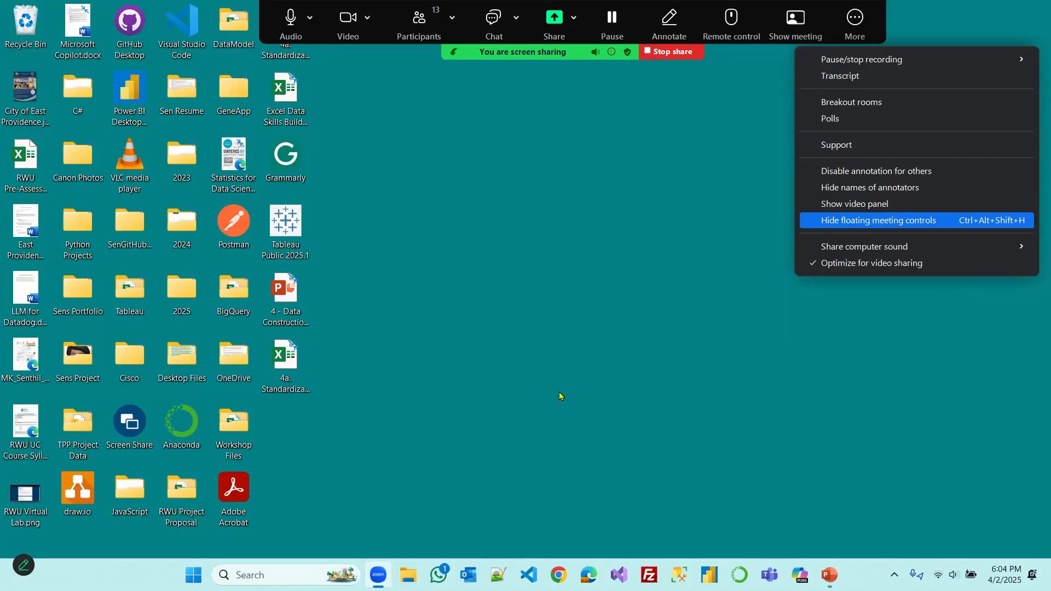
pyautogui.click(859, 221)
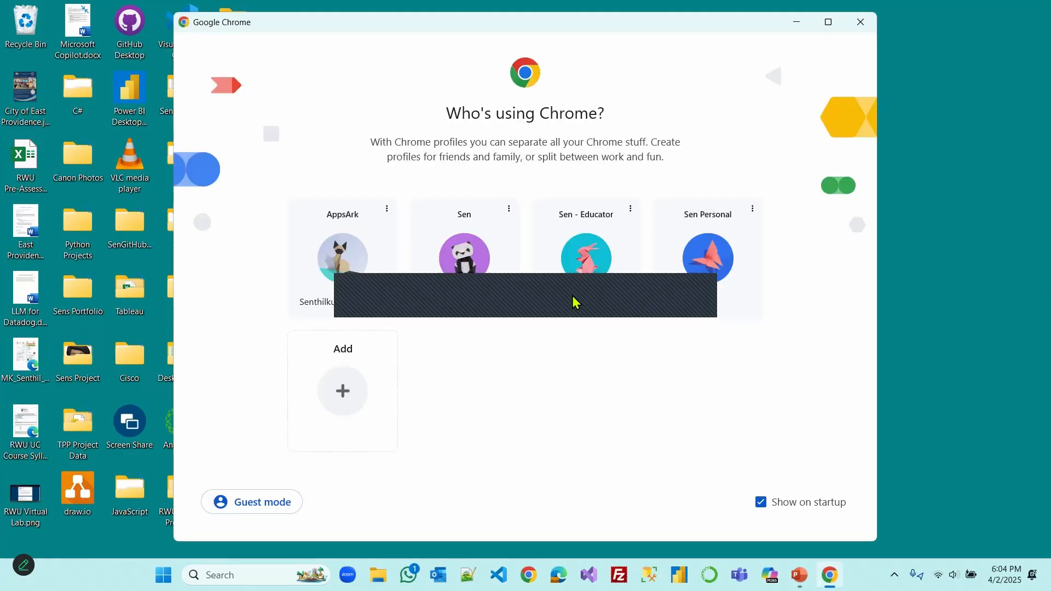
# In a maximized Chrome window, go to data.providenceri.gov and open the 2024 Property Tax Roll dataset
pyautogui.click(828, 23)
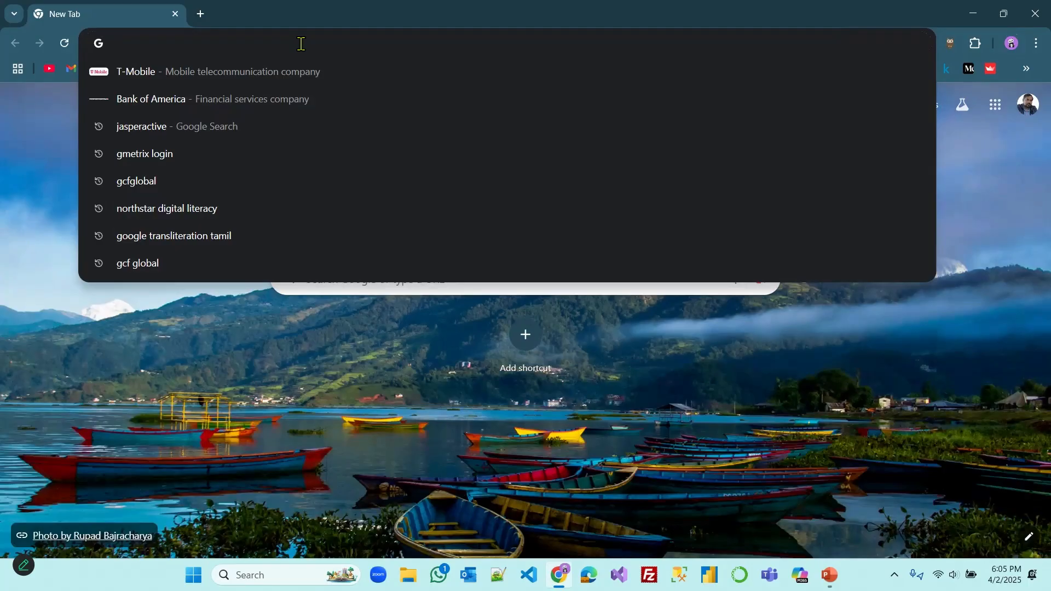
pyautogui.write('dat')
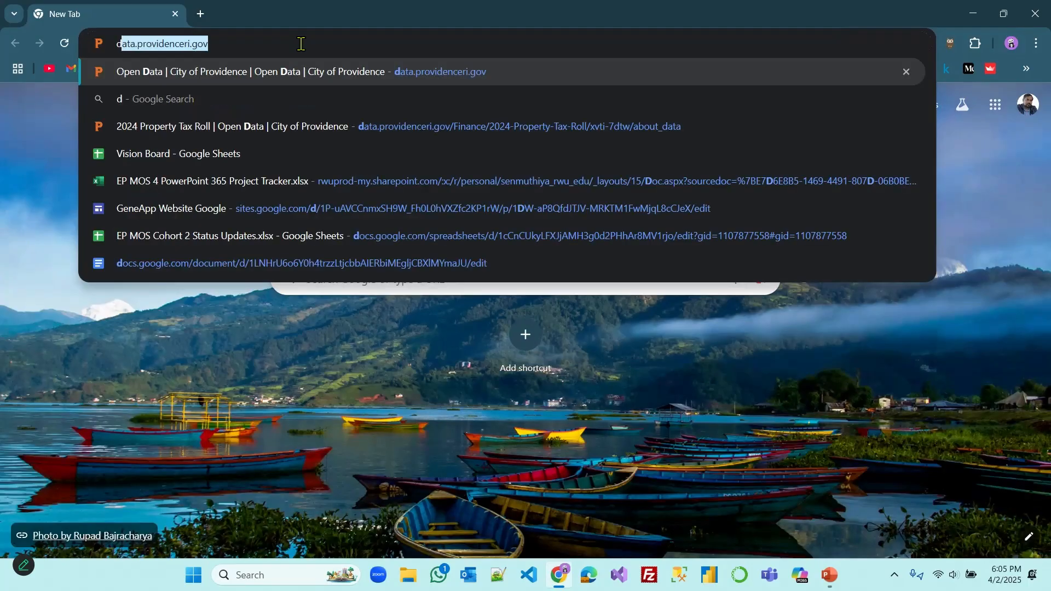
pyautogui.click(432, 74)
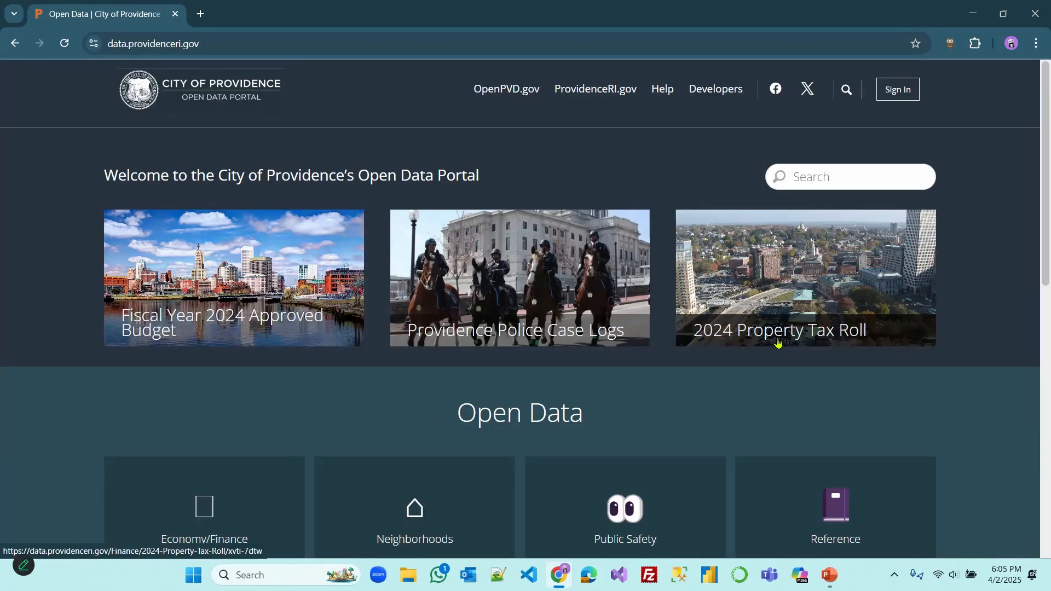
pyautogui.click(814, 343)
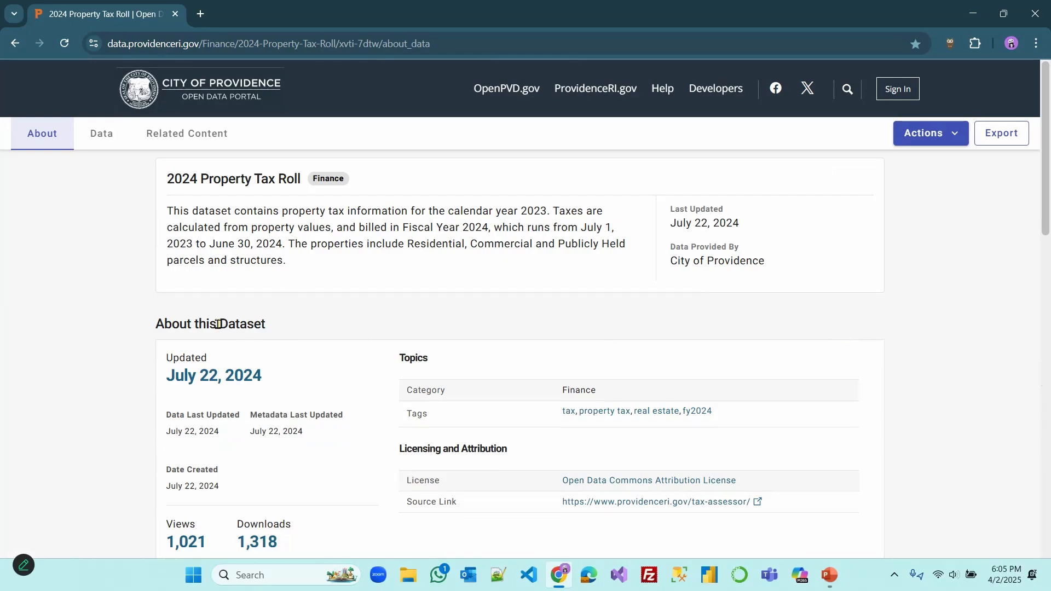
# Export all data of the 2024 Property Tax Roll dataset as a CSV file and download it
pyautogui.moveTo(218, 323); pyautogui.dragTo(267, 327)
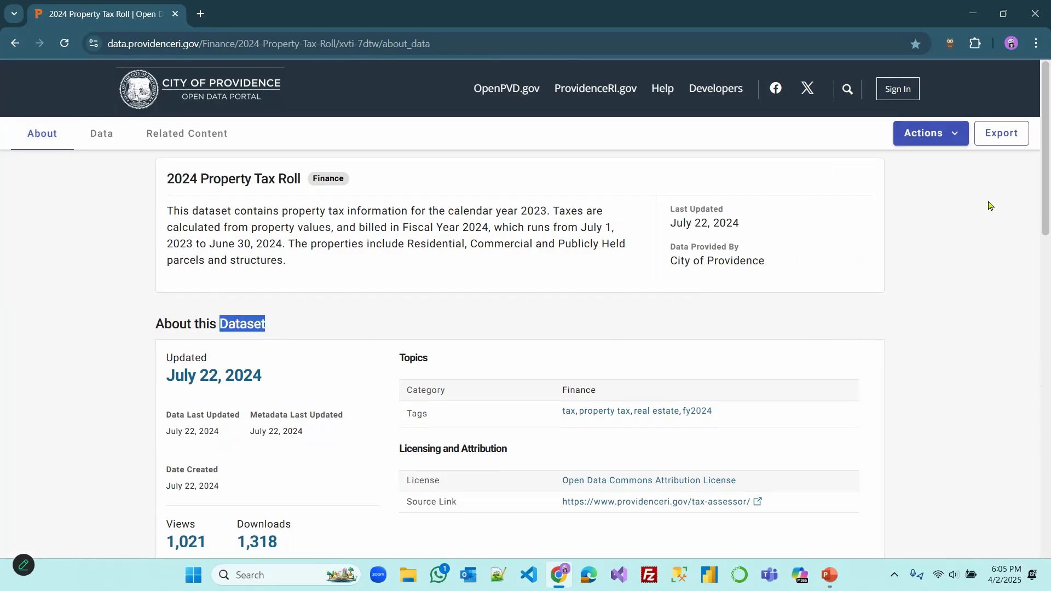
pyautogui.click(1004, 137)
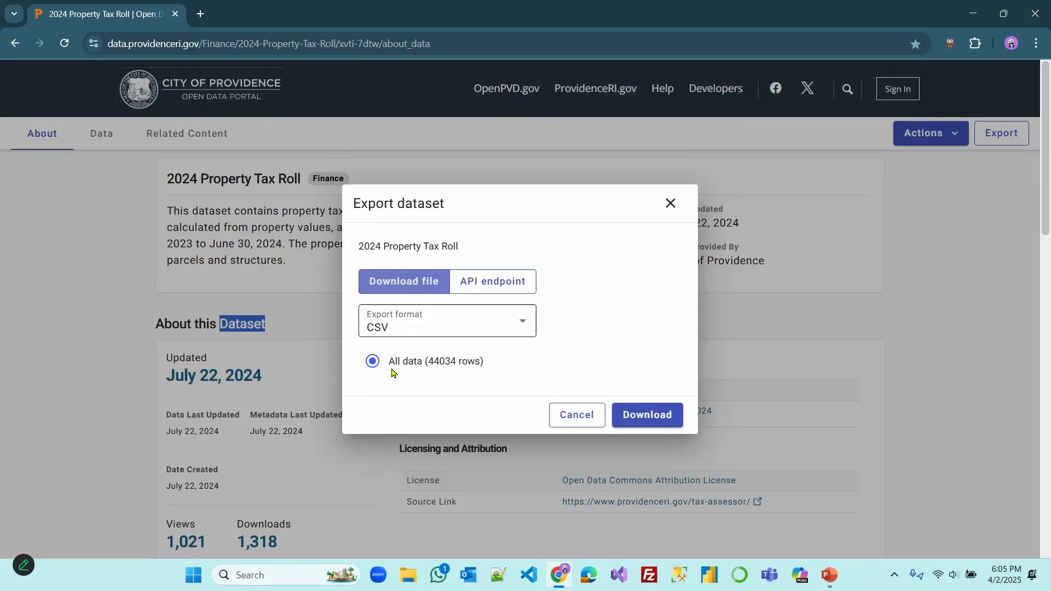
pyautogui.click(648, 416)
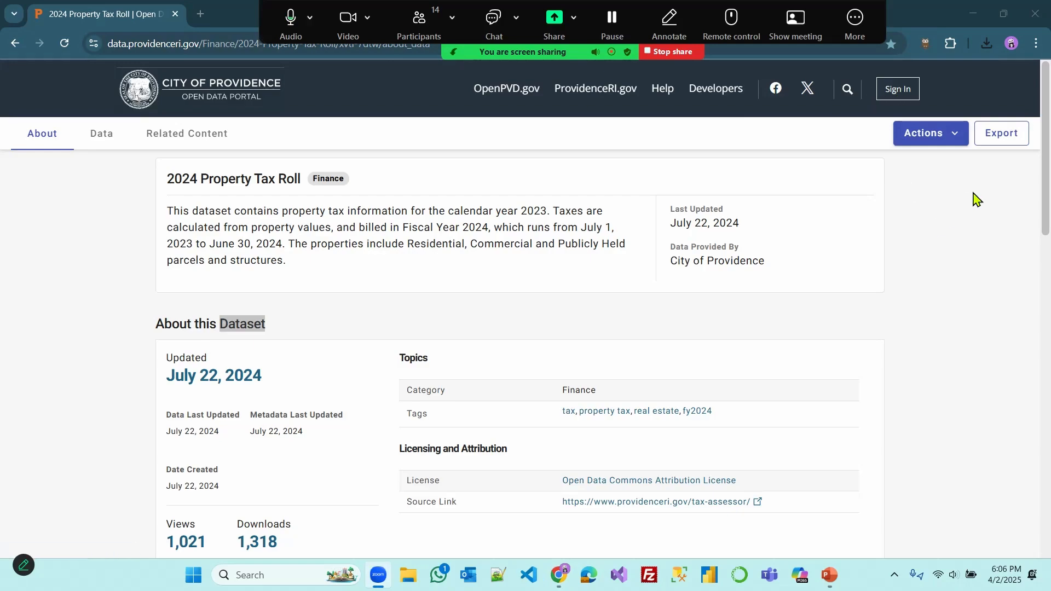
# Close the browser and open the Downloads folder in File Explorer to locate the downloaded tax roll CSV
pyautogui.click(1034, 14)
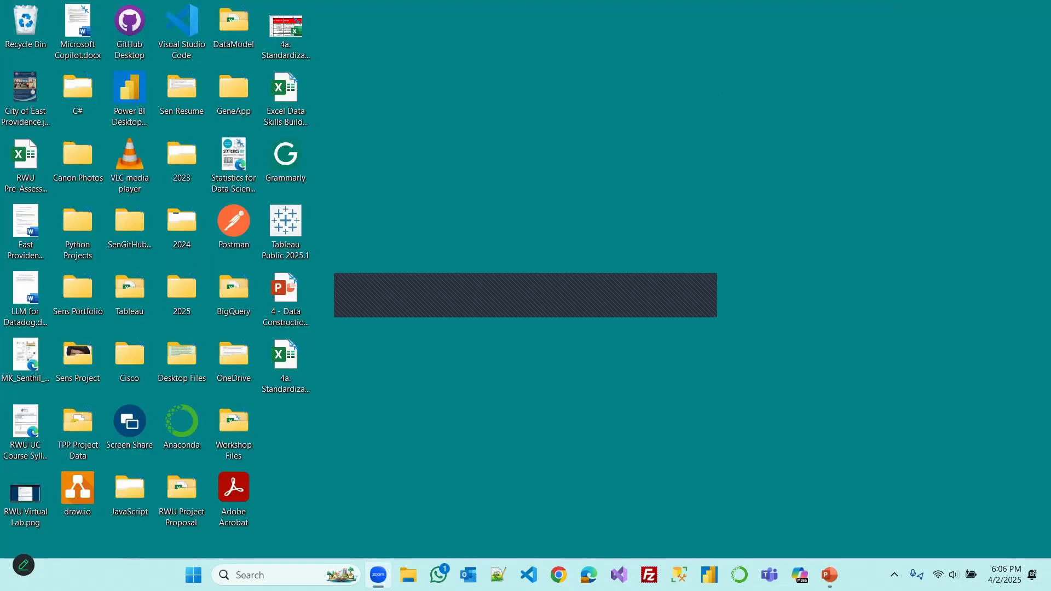
pyautogui.click(408, 575)
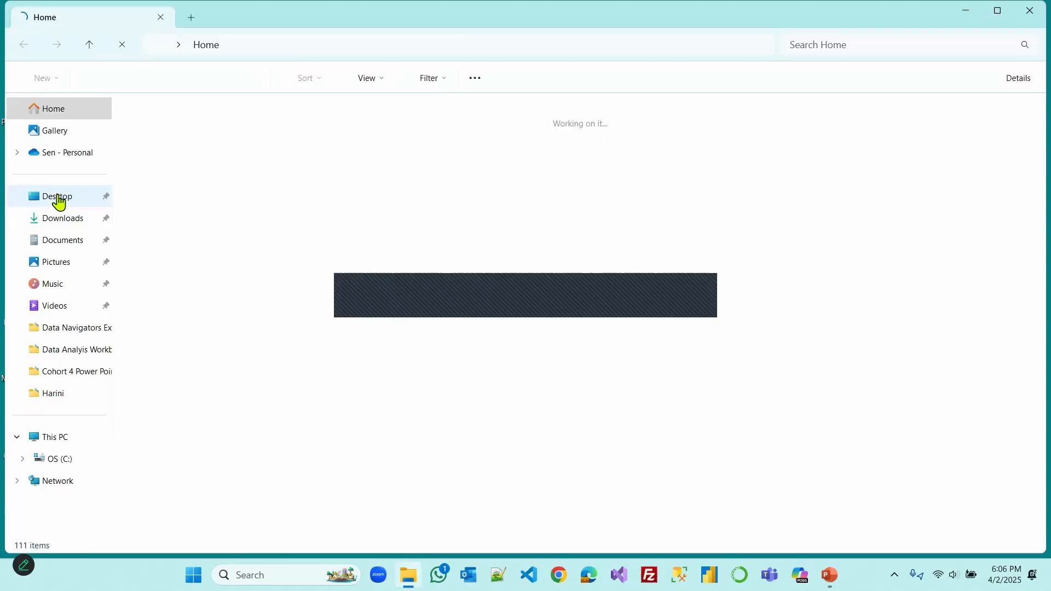
pyautogui.click(62, 219)
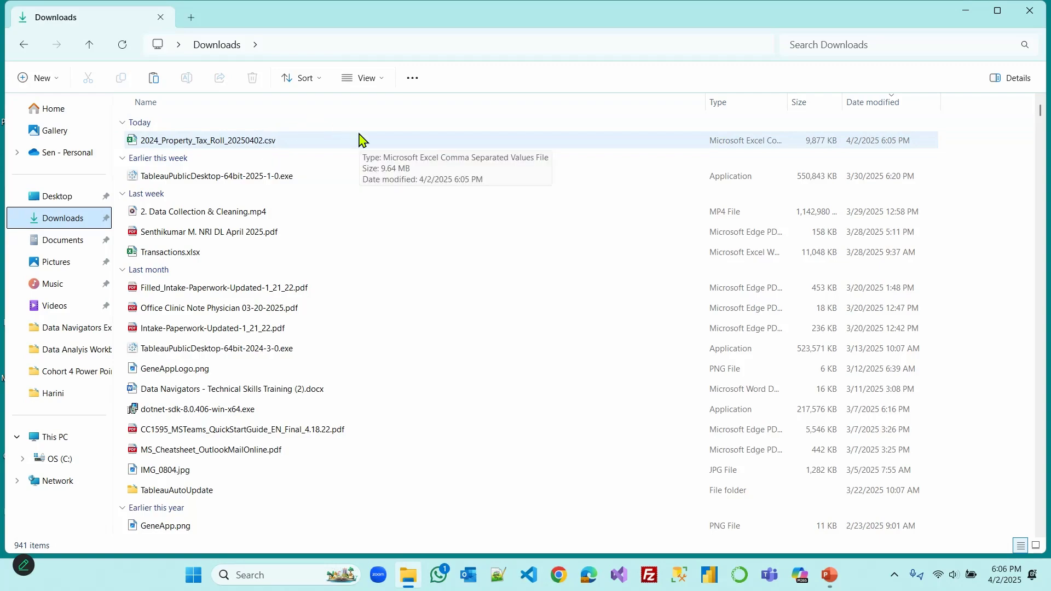
# Open Excel and create a blank workbook
pyautogui.click(295, 575)
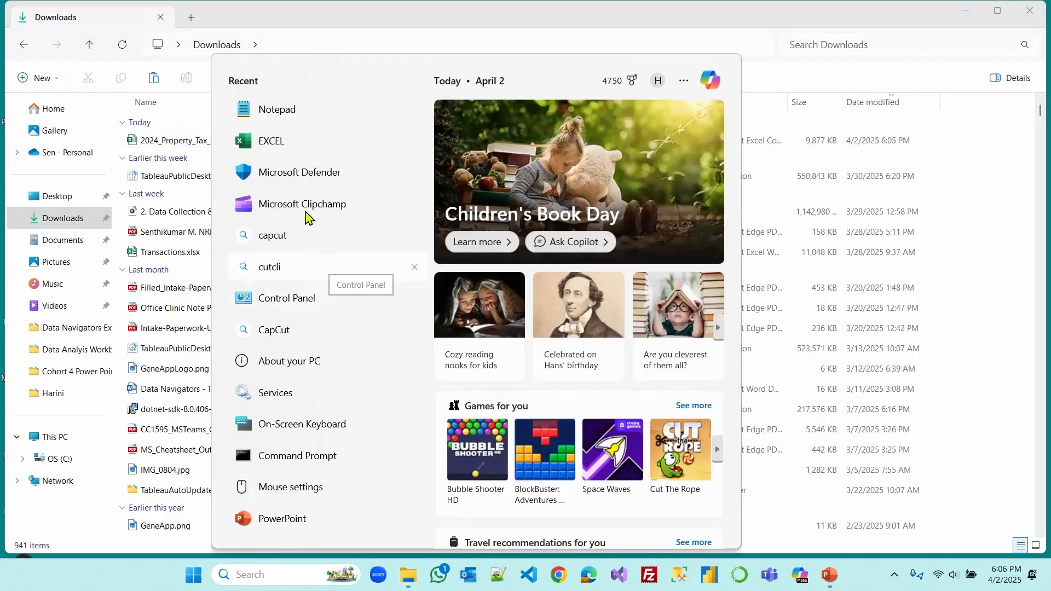
pyautogui.click(278, 144)
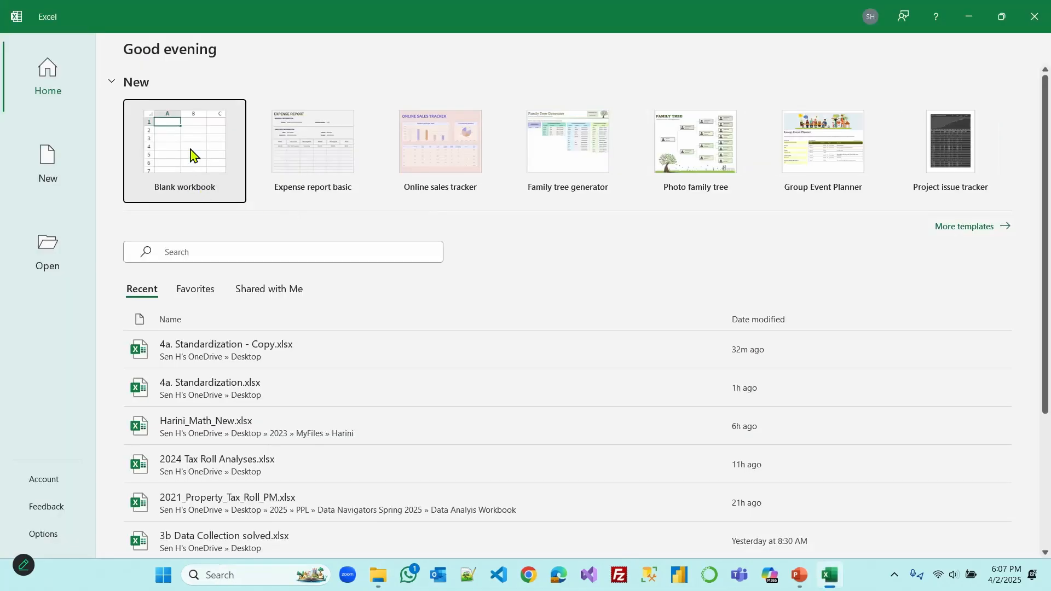
pyautogui.click(190, 148)
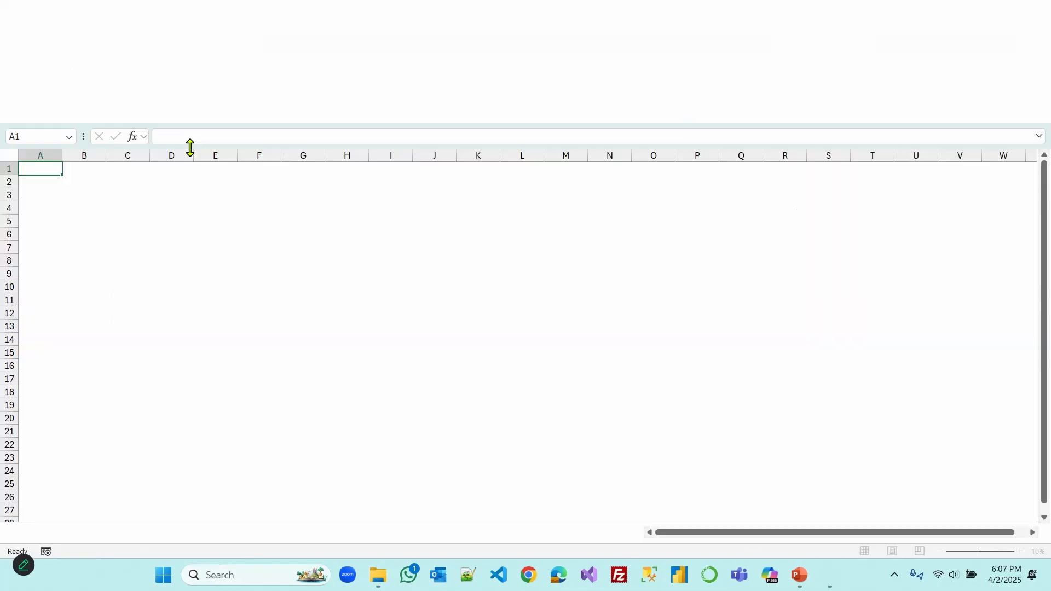
# Save the new workbook to the Desktop as an Excel Workbook named 2024 Tax Roll Analyses
pyautogui.click(21, 43)
pyautogui.press('F12')
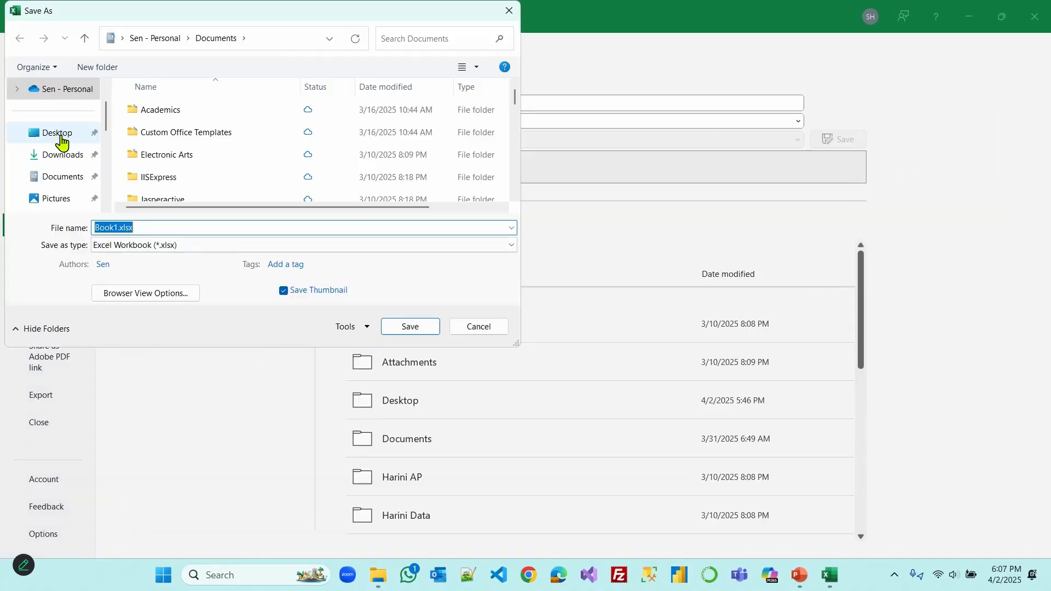
pyautogui.click(59, 137)
pyautogui.click(147, 227)
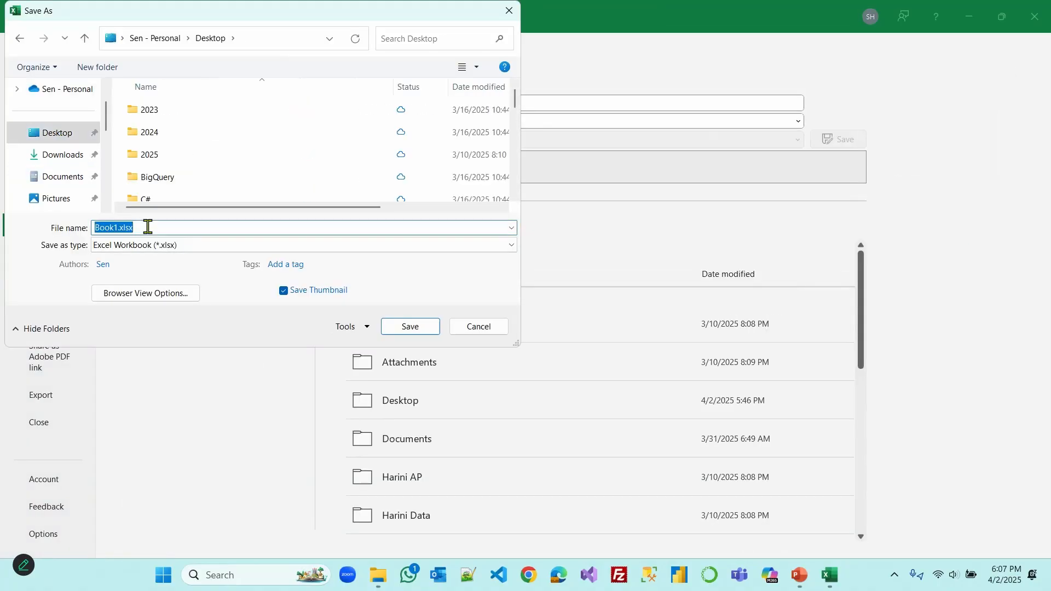
pyautogui.write('2024 Tax Roll Analyses')
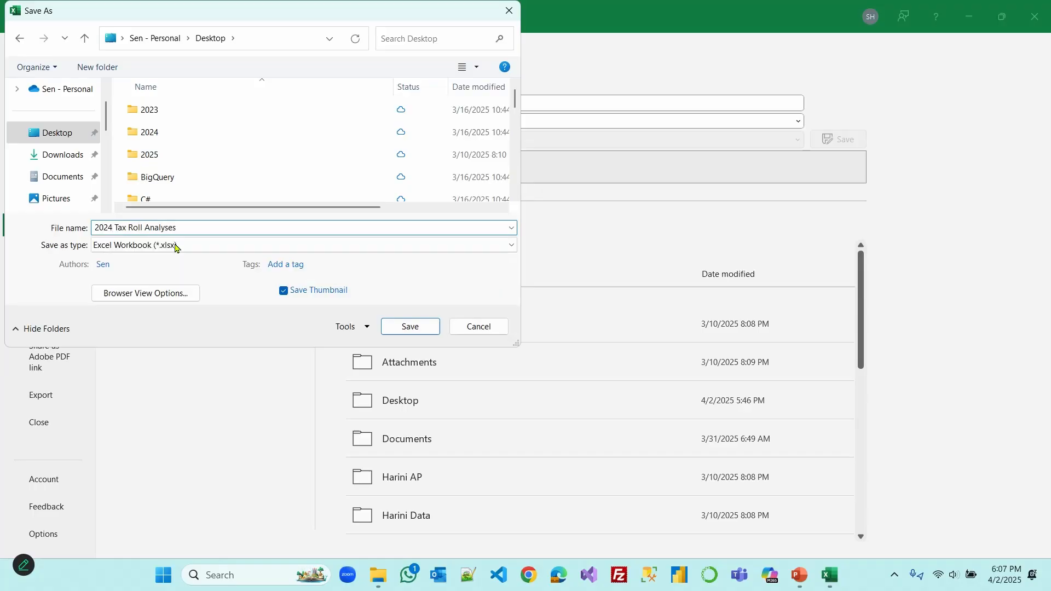
pyautogui.click(427, 328)
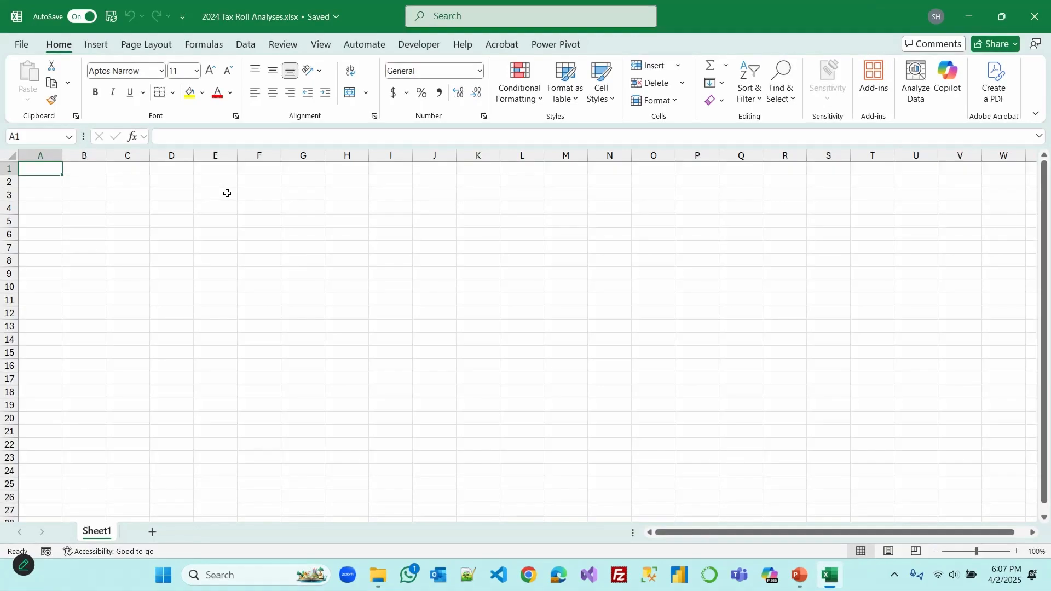
# Import 2024_Property_Tax_Roll_20250402.csv from the Downloads folder as a text/CSV data source, up to its preview
pyautogui.click(244, 46)
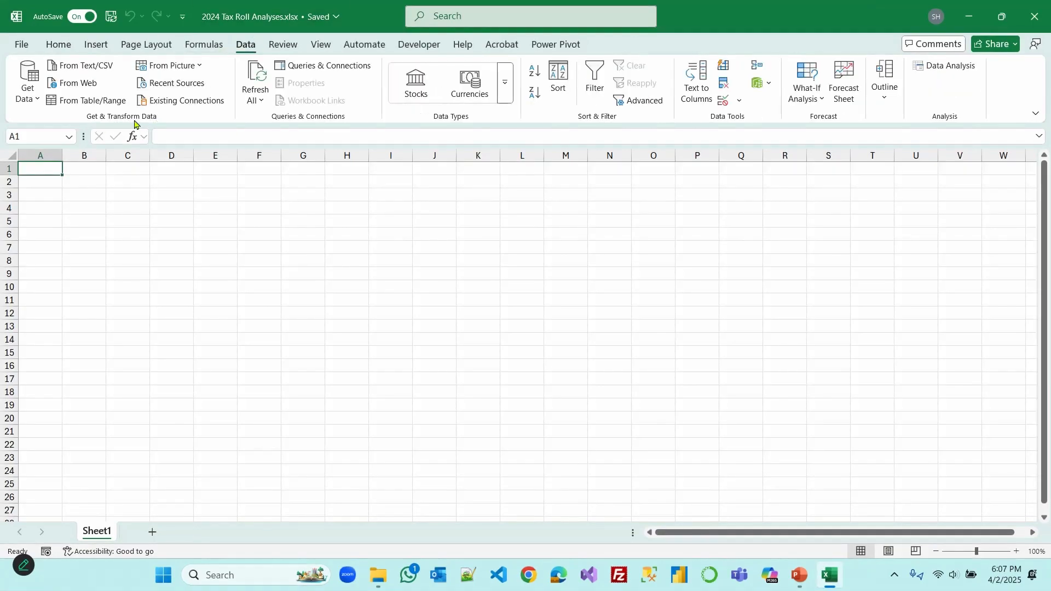
pyautogui.click(38, 102)
pyautogui.moveTo(124, 119)
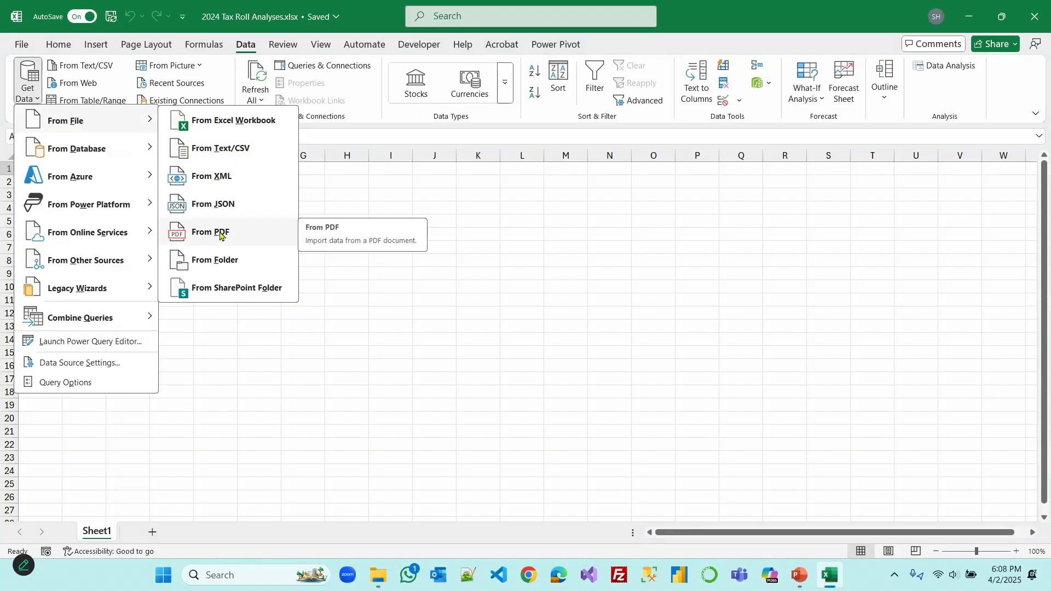
pyautogui.click(240, 149)
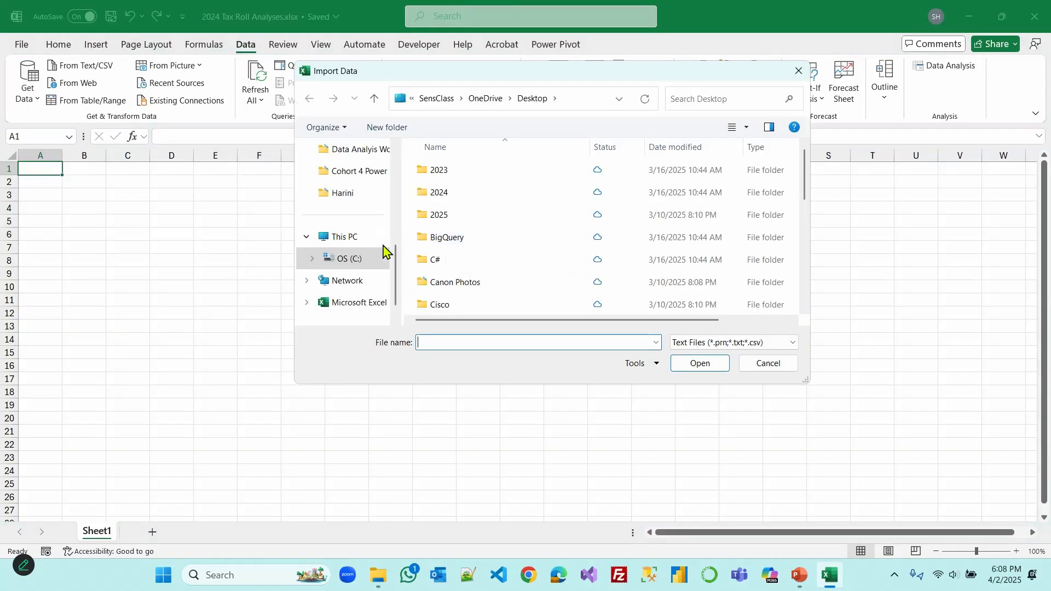
pyautogui.scroll(-1, 387, 246)
pyautogui.scroll(3, 387, 251)
pyautogui.scroll(2, 377, 241)
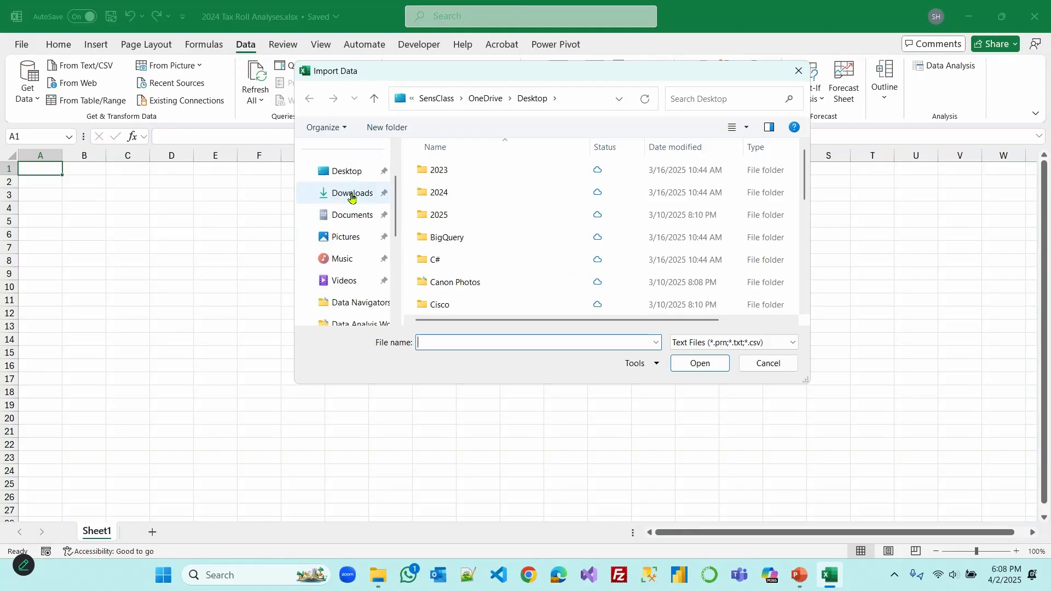
pyautogui.click(350, 194)
pyautogui.click(496, 187)
pyautogui.click(694, 363)
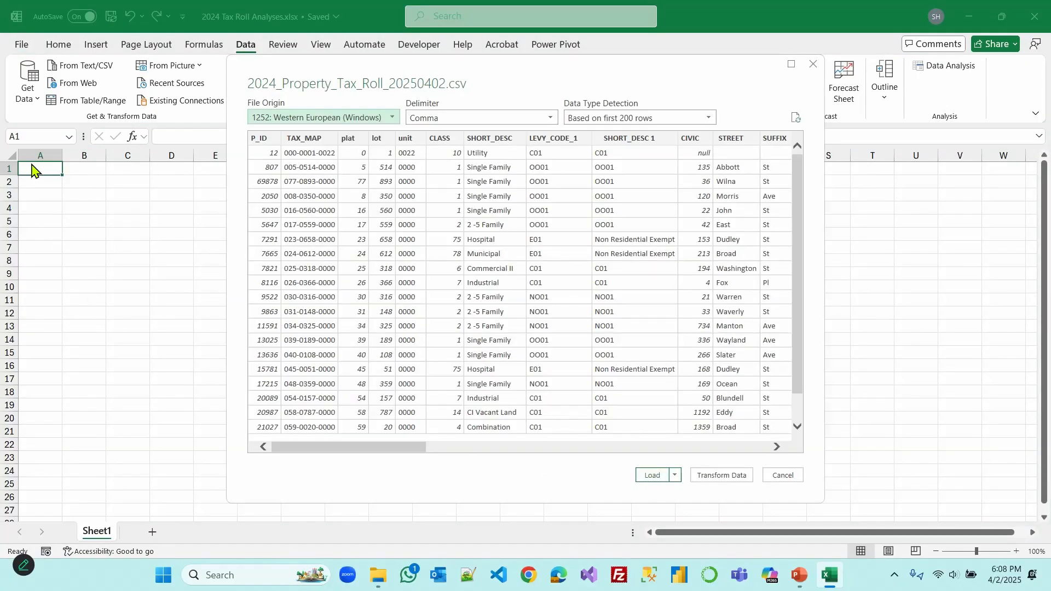
# Load the previewed tax roll data into the workbook and delete the empty Sheet1
pyautogui.click(650, 475)
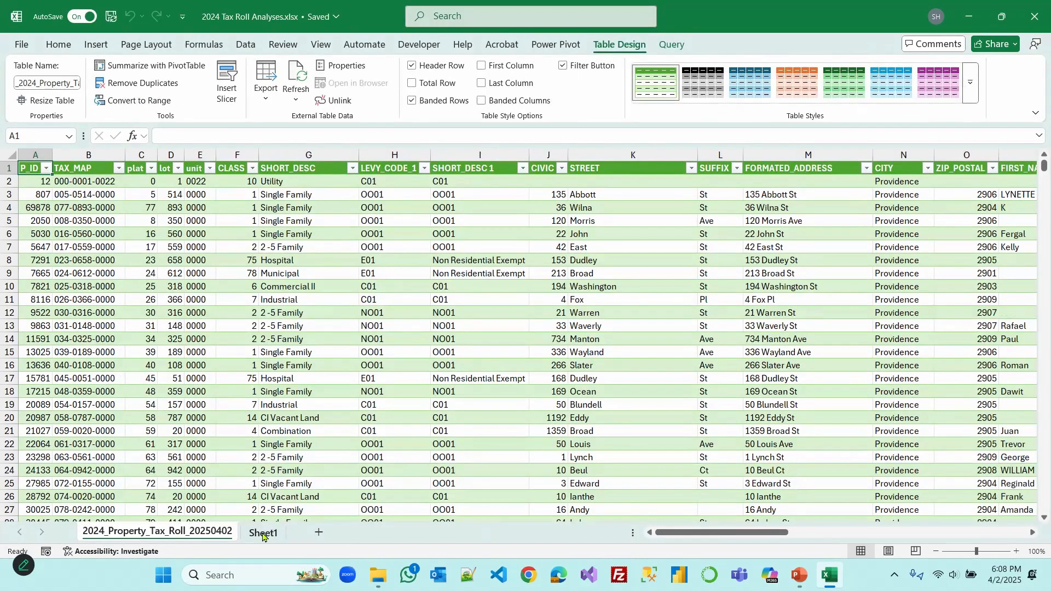
pyautogui.rightClick(262, 535)
pyautogui.click(302, 319)
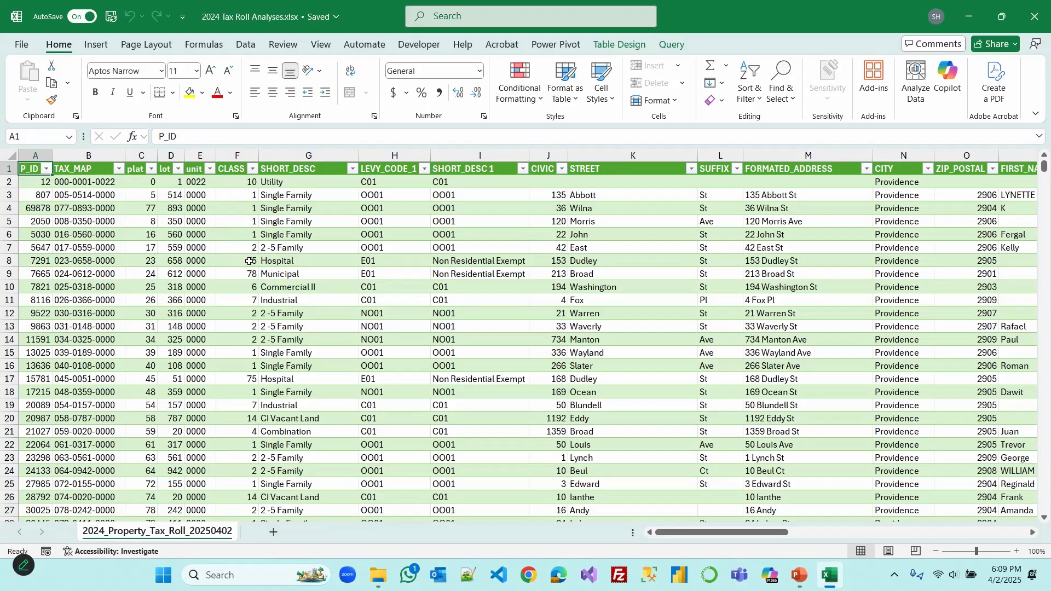
# Filter the CLASS column to show only class 75 records, and clear the filter after viewing them
pyautogui.click(252, 169)
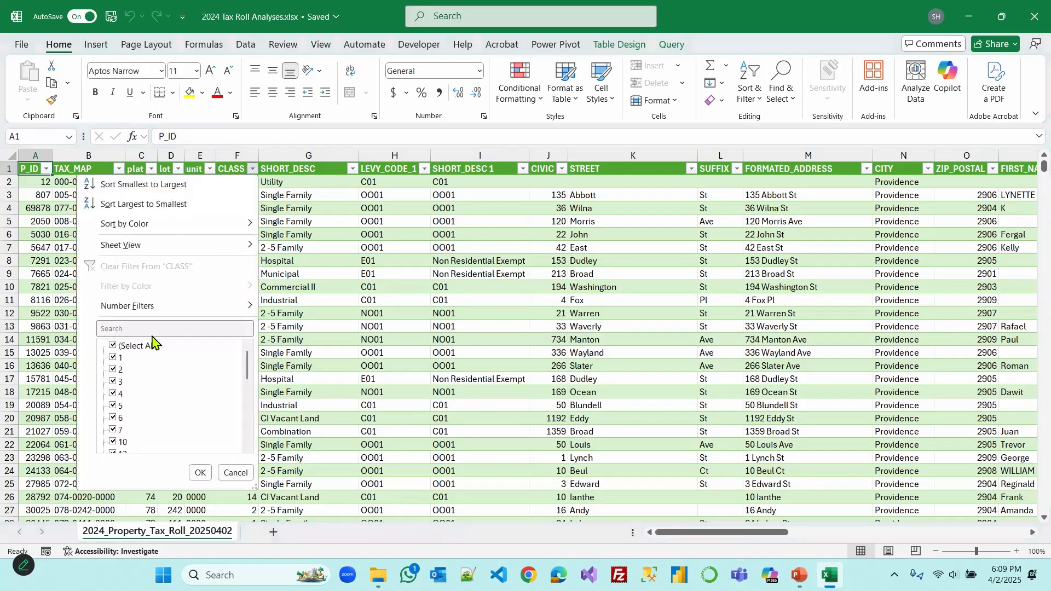
pyautogui.click(113, 345)
pyautogui.scroll(-3, 148, 393)
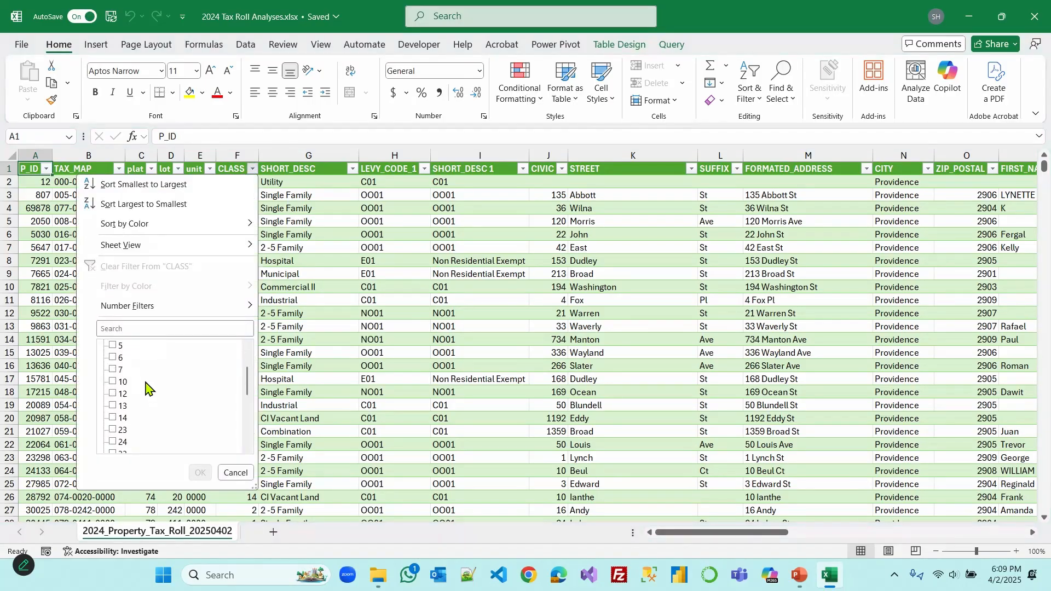
pyautogui.click(201, 472)
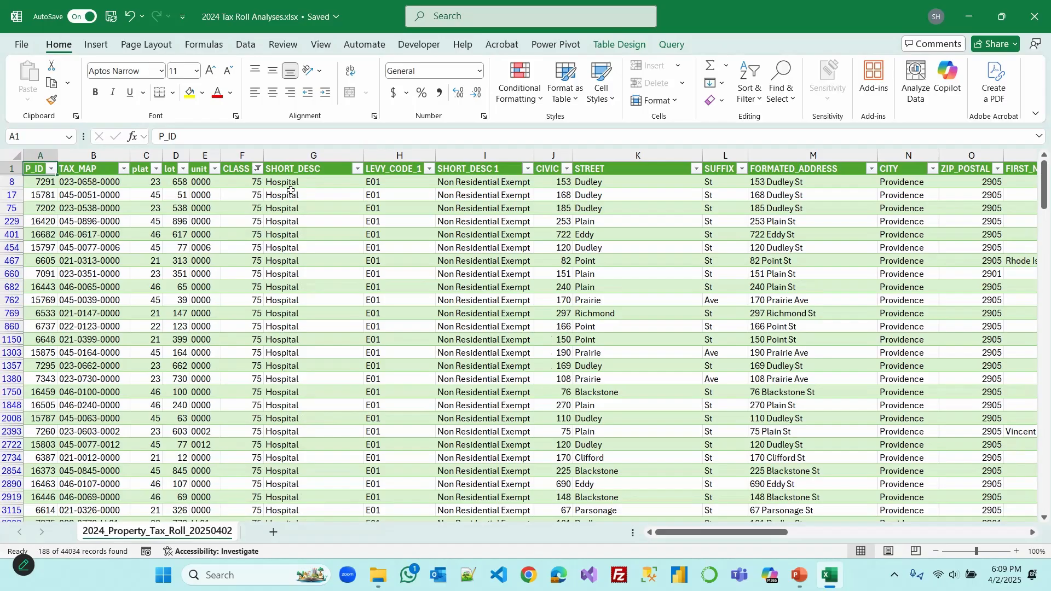
pyautogui.click(257, 170)
pyautogui.click(137, 267)
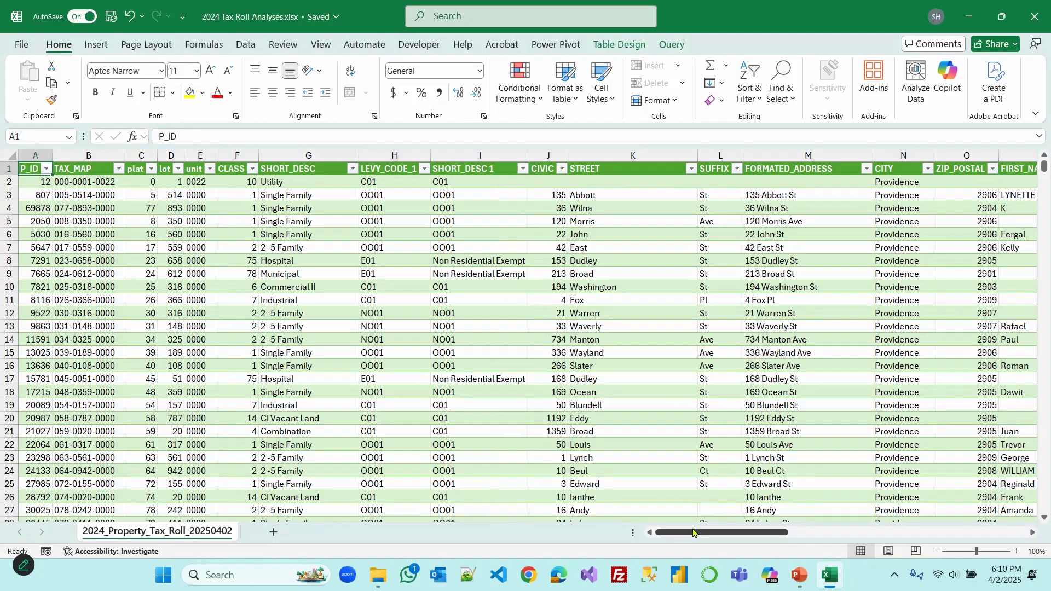
# Inspect the ZIP_POSTAL filter values, show only the record with value 1, and clear that filter
pyautogui.moveTo(693, 535); pyautogui.dragTo(748, 535)
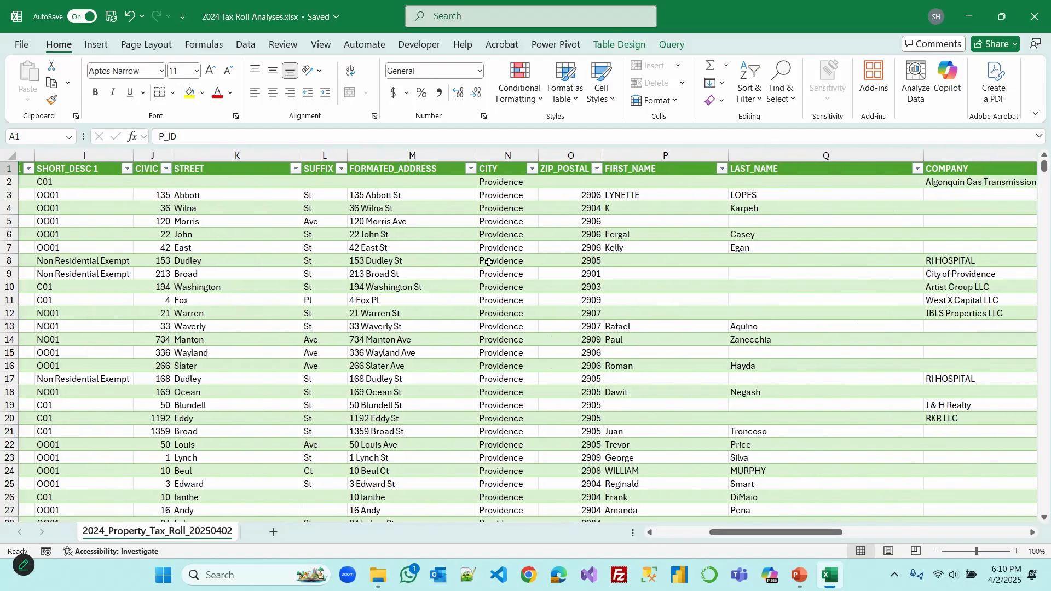
pyautogui.click(565, 161)
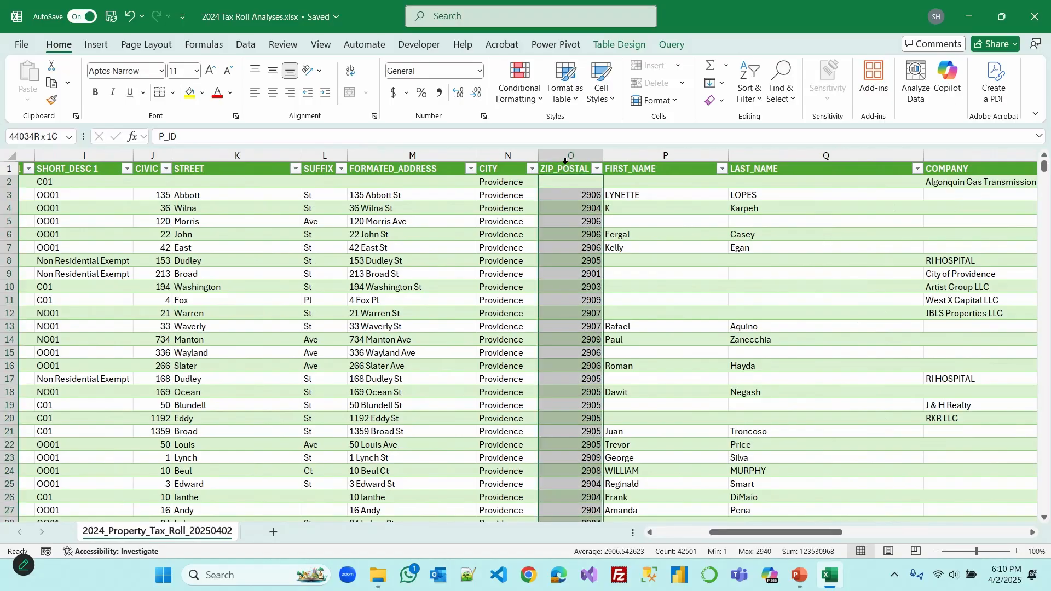
pyautogui.click(597, 174)
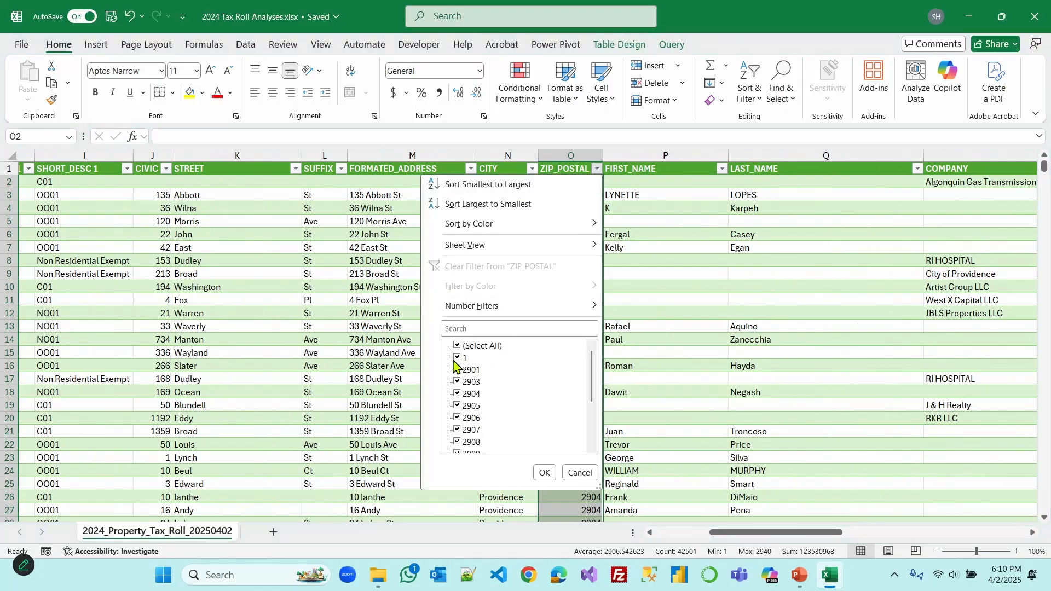
pyautogui.moveTo(591, 372); pyautogui.dragTo(591, 422)
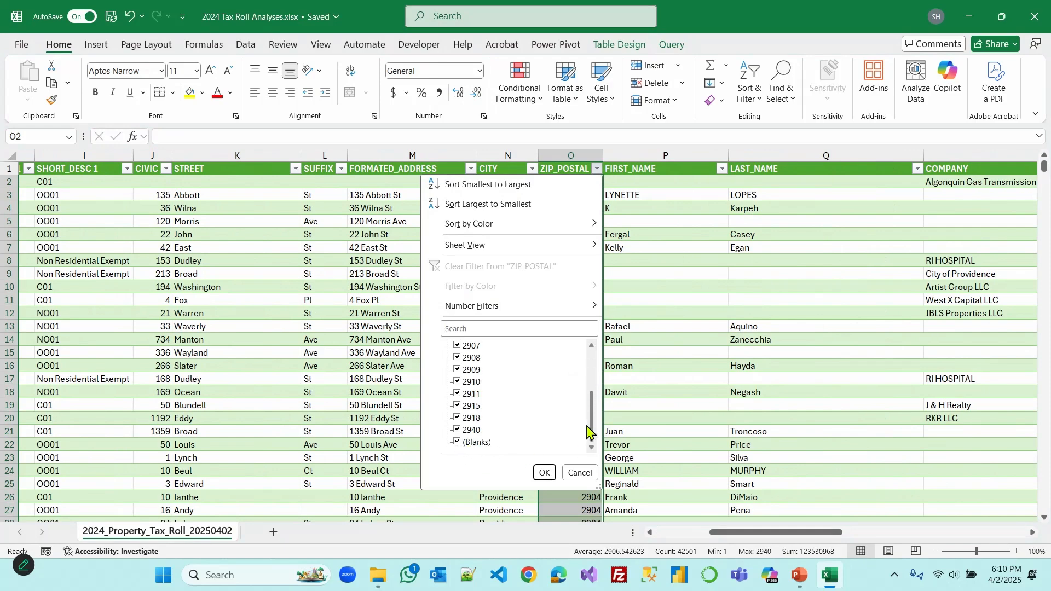
pyautogui.moveTo(593, 414); pyautogui.dragTo(591, 369)
pyautogui.click(457, 345)
pyautogui.click(458, 358)
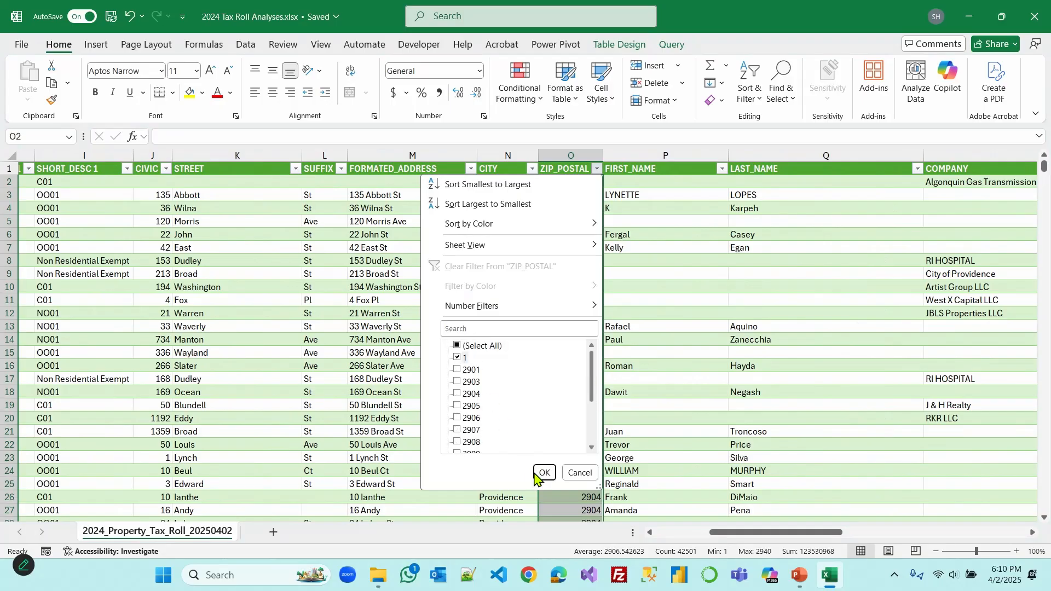
pyautogui.click(544, 472)
pyautogui.click(606, 169)
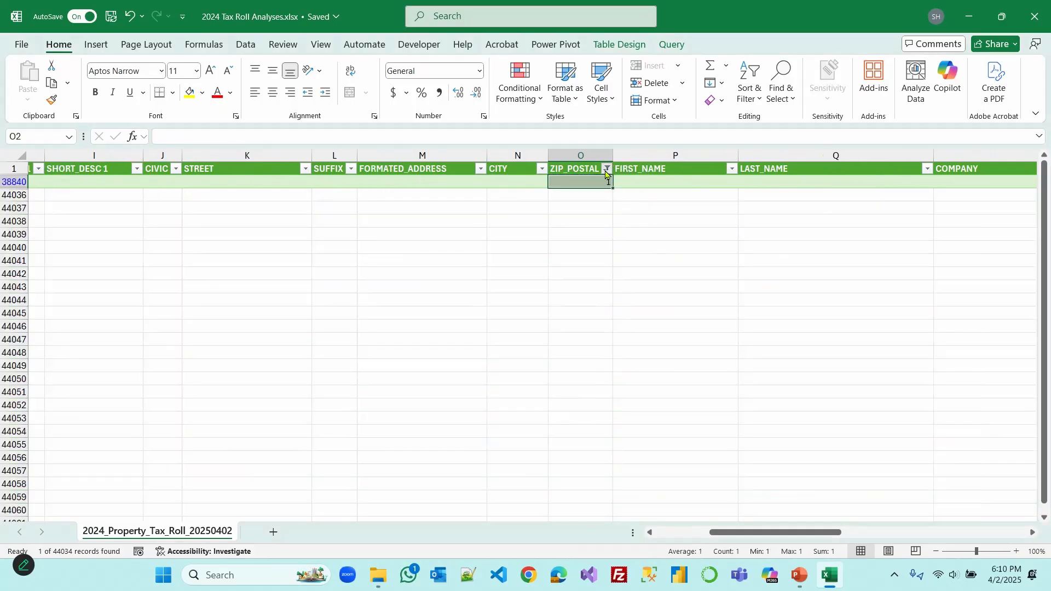
pyautogui.click(522, 267)
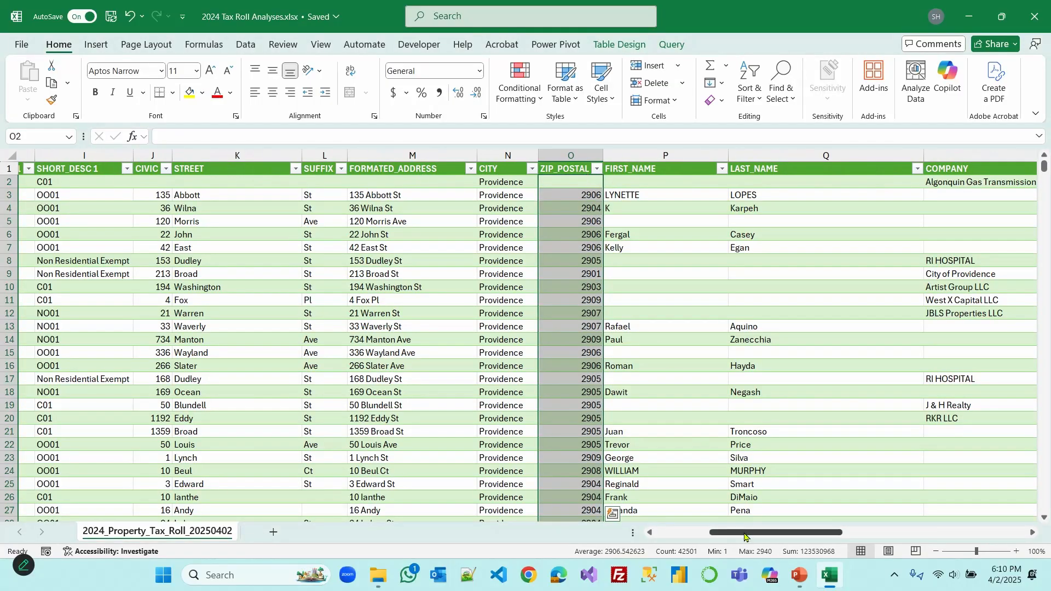
# Examine the remaining tax roll columns, from COMPANY and the mailing address fields to STATE, TOTAL_ASSMT, TOTAL_EXEMPT, TOTAL_TAXES and Property_Location
pyautogui.moveTo(745, 536); pyautogui.dragTo(849, 534)
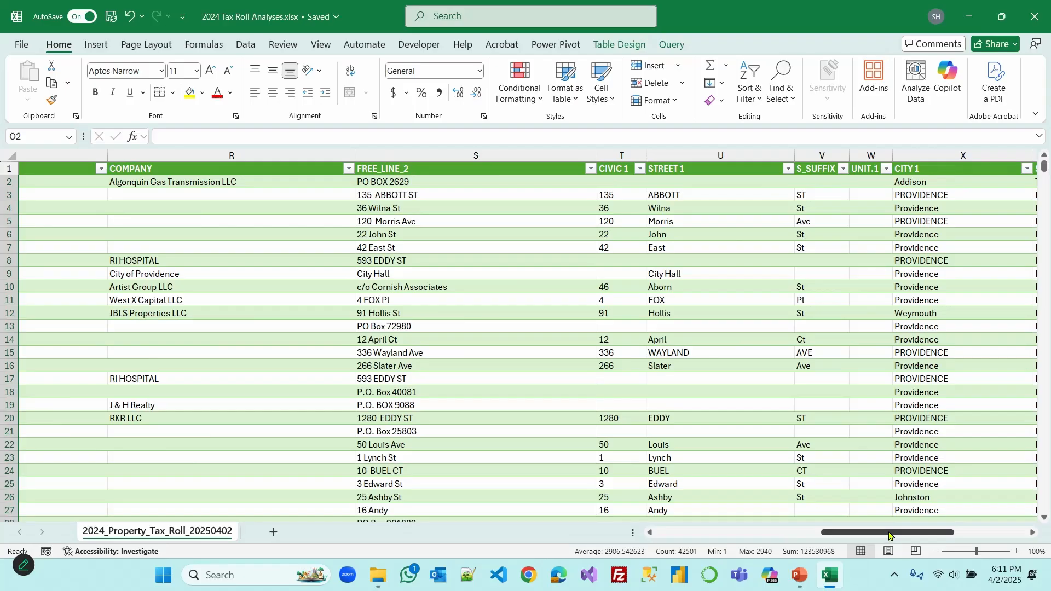
pyautogui.moveTo(888, 535); pyautogui.dragTo(889, 536)
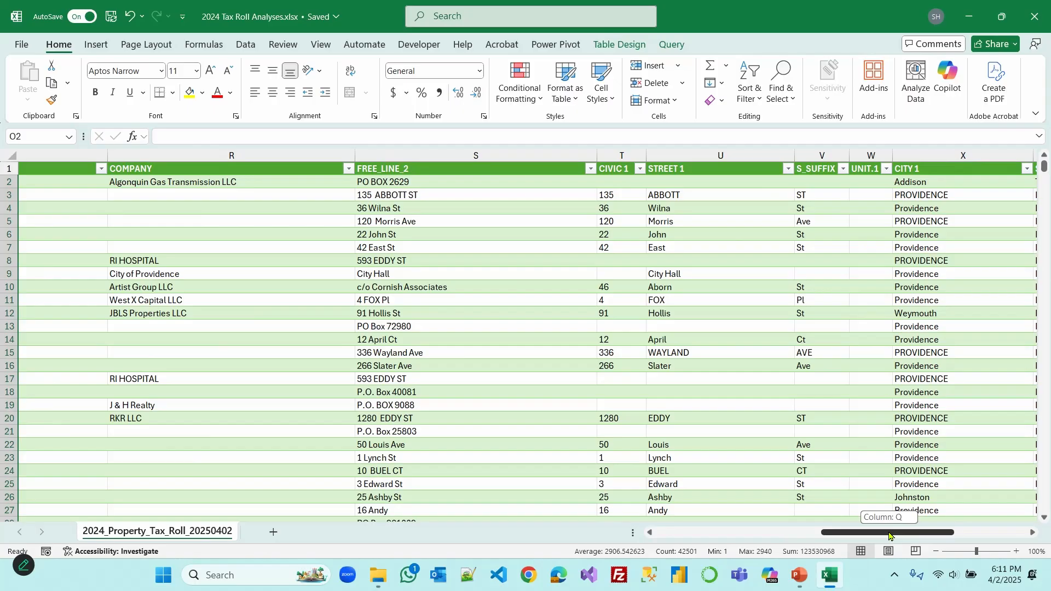
pyautogui.moveTo(888, 535); pyautogui.dragTo(955, 531)
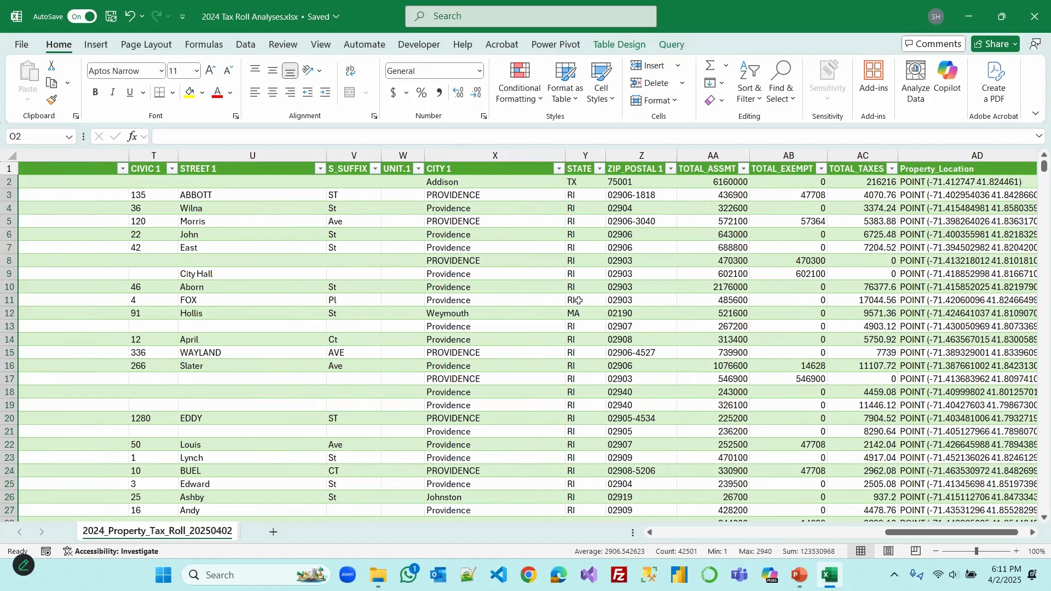
pyautogui.scroll(-1, 582, 340)
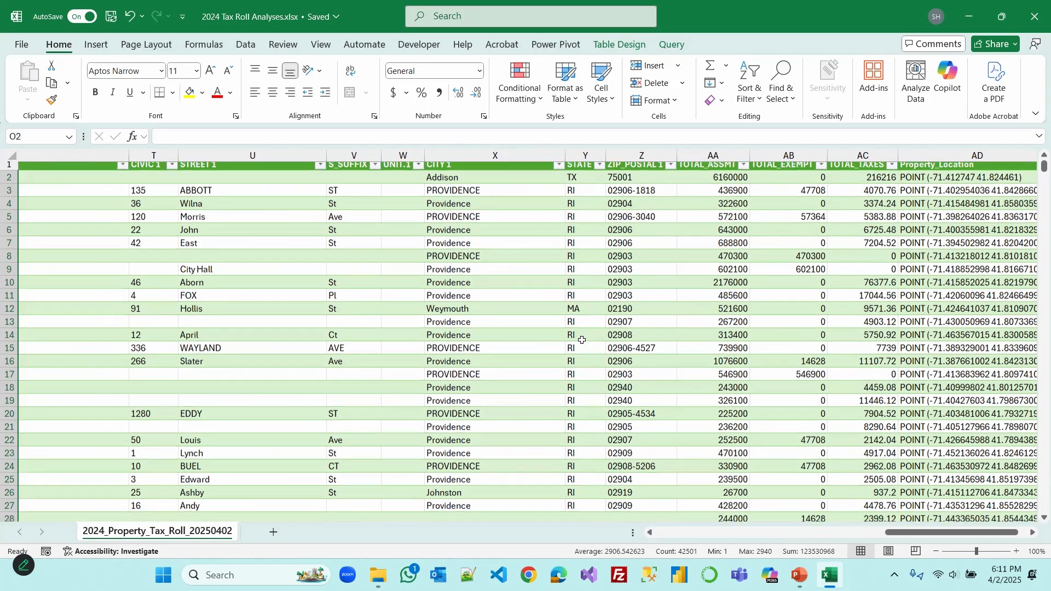
pyautogui.scroll(-6, 582, 340)
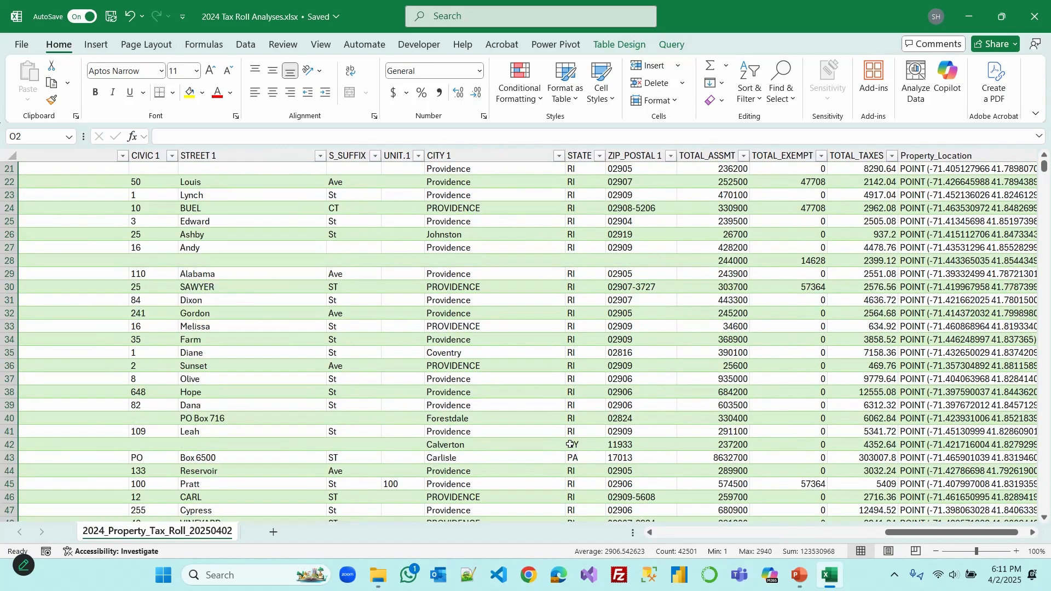
pyautogui.scroll(7, 584, 234)
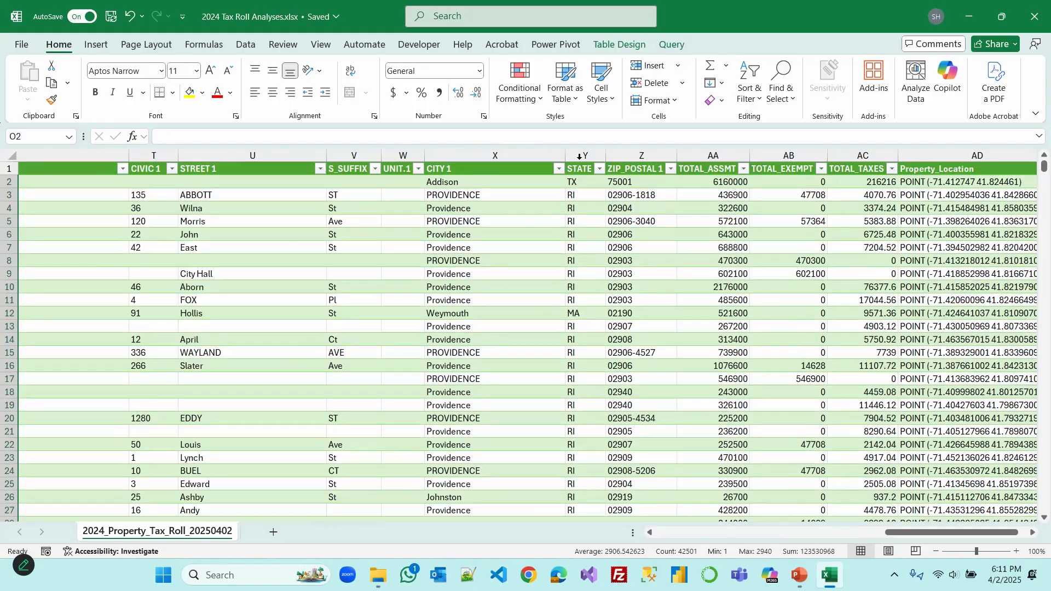
pyautogui.click(585, 155)
pyautogui.moveTo(706, 155); pyautogui.dragTo(862, 155)
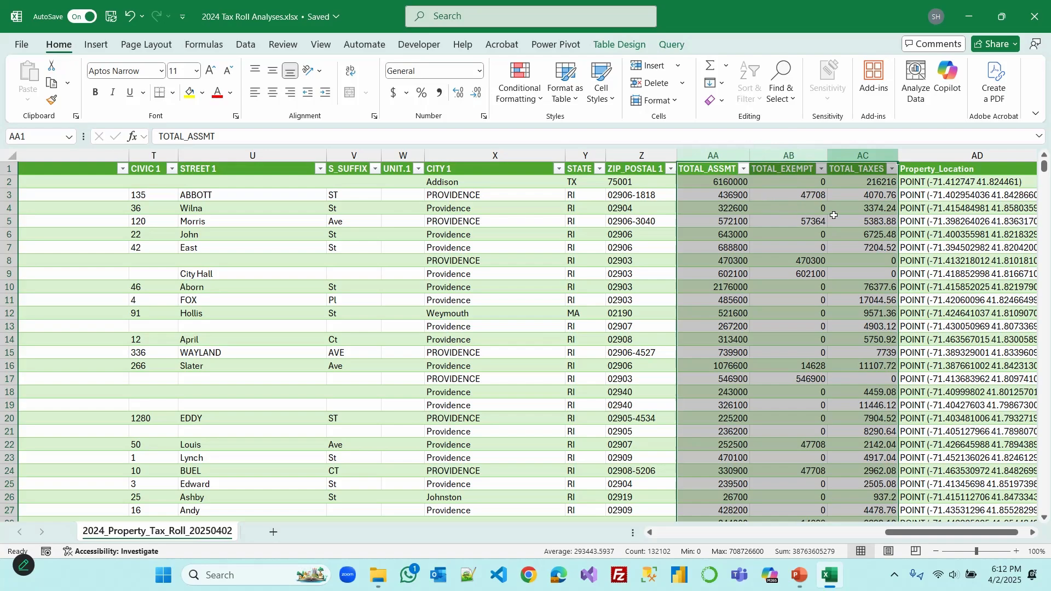
pyautogui.moveTo(910, 531); pyautogui.dragTo(663, 545)
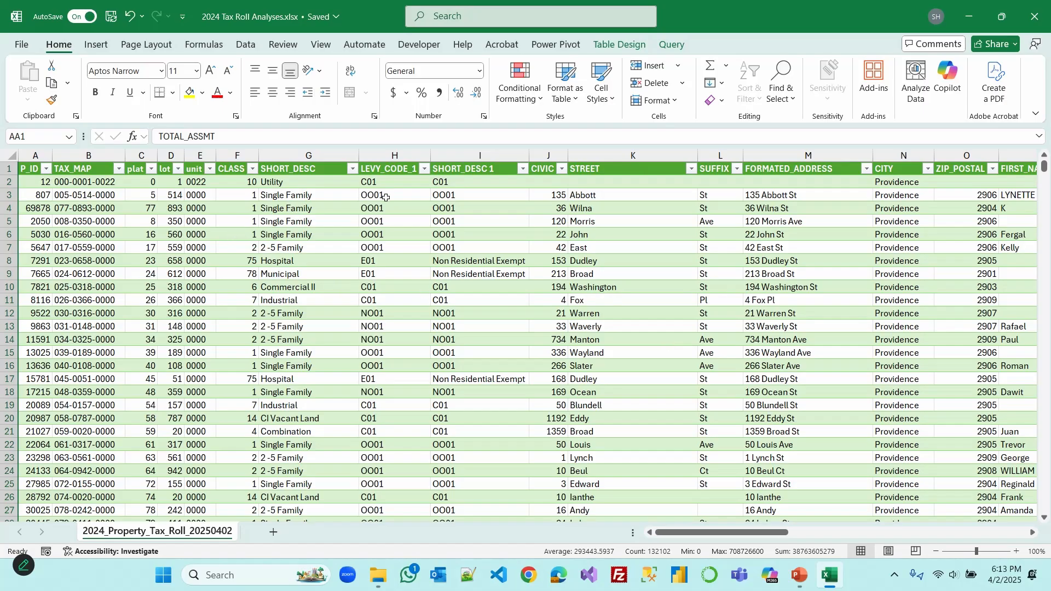
# Select a cell in the tax roll table and view the table's design settings, including its table name
pyautogui.click(487, 244)
pyautogui.click(624, 45)
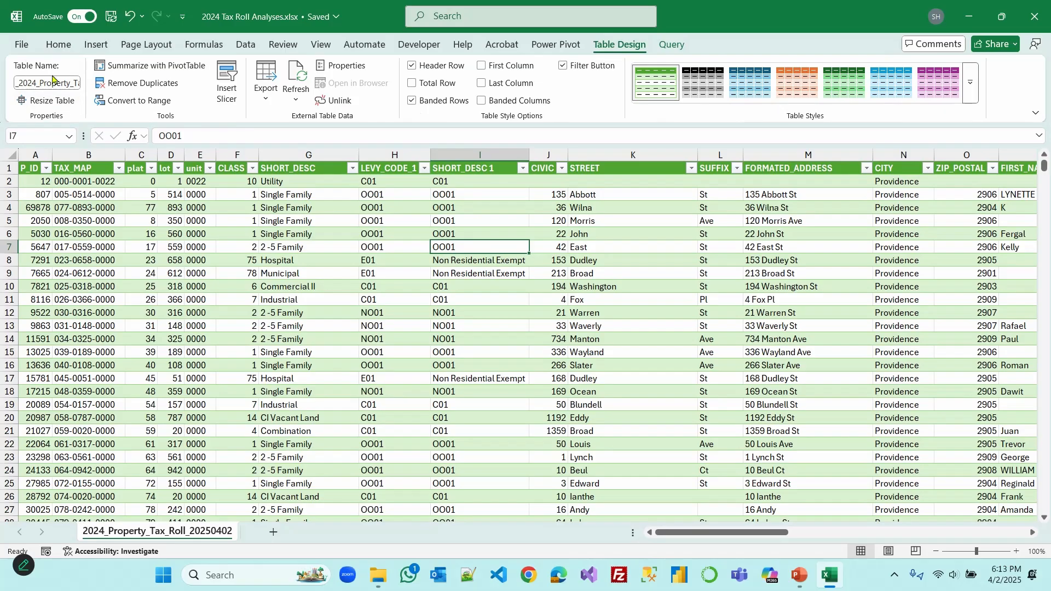
pyautogui.click(477, 324)
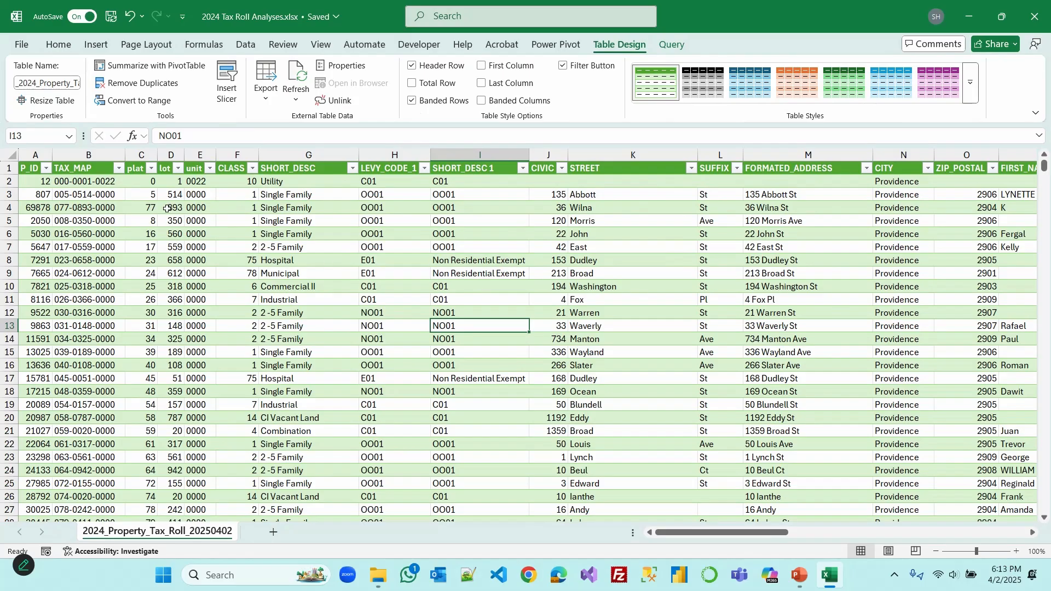
# Create a PivotTable from the 2024 property tax roll table on a new worksheet
pyautogui.click(97, 45)
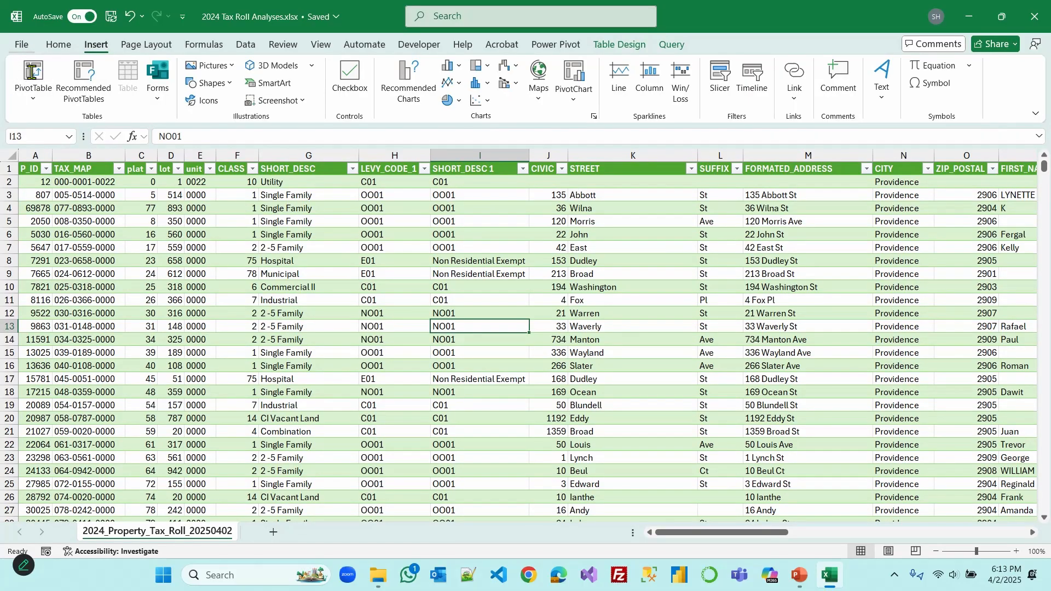
pyautogui.click(31, 72)
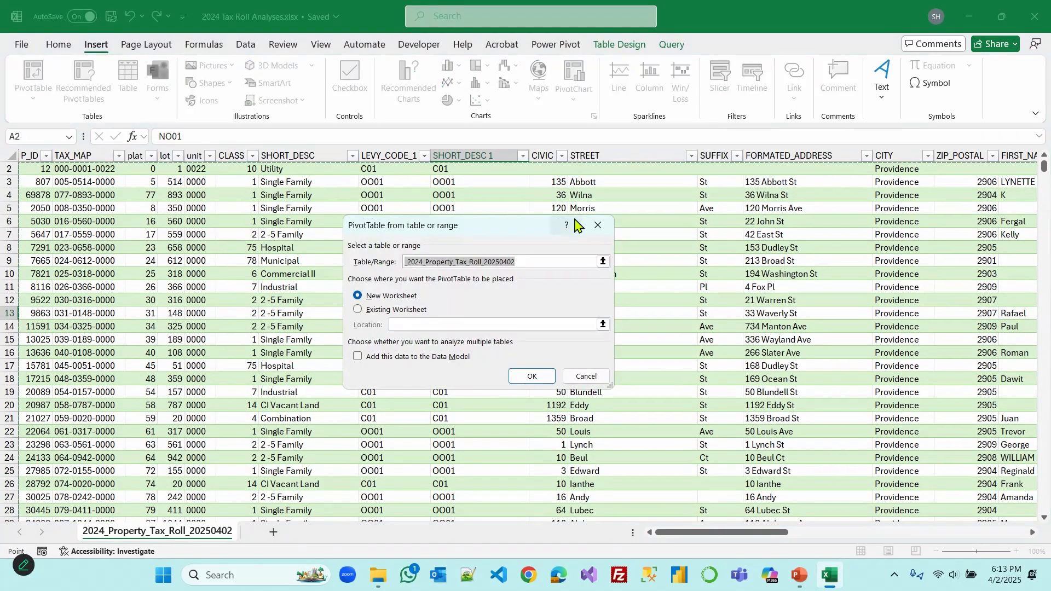
pyautogui.click(534, 377)
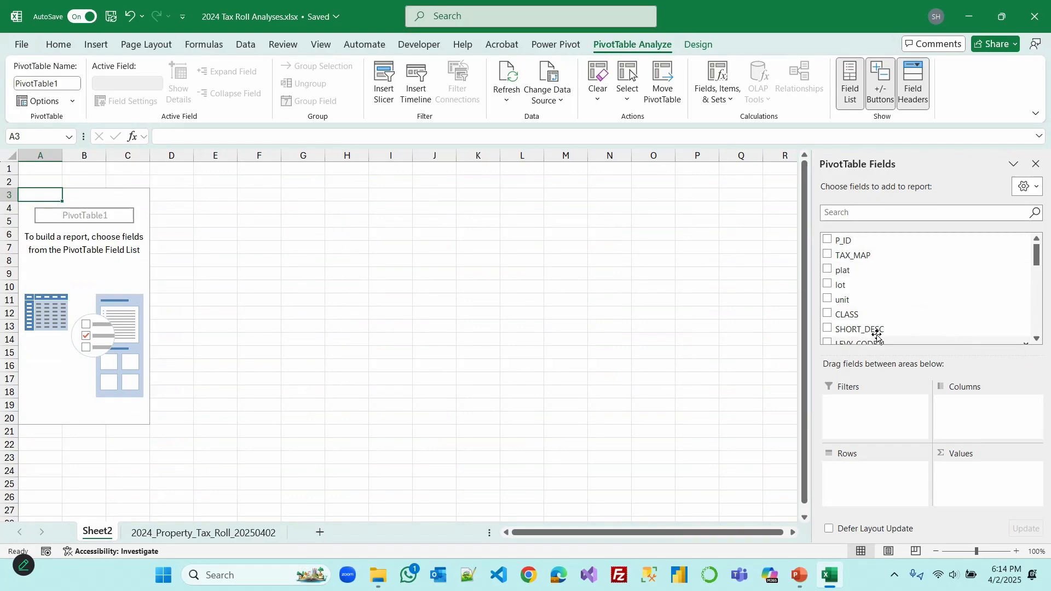
# Review the available PivotTable fields, check the analysis questions slide in PowerPoint, and return to the Excel workbook
pyautogui.click(1036, 337)
pyautogui.scroll(-5, 881, 306)
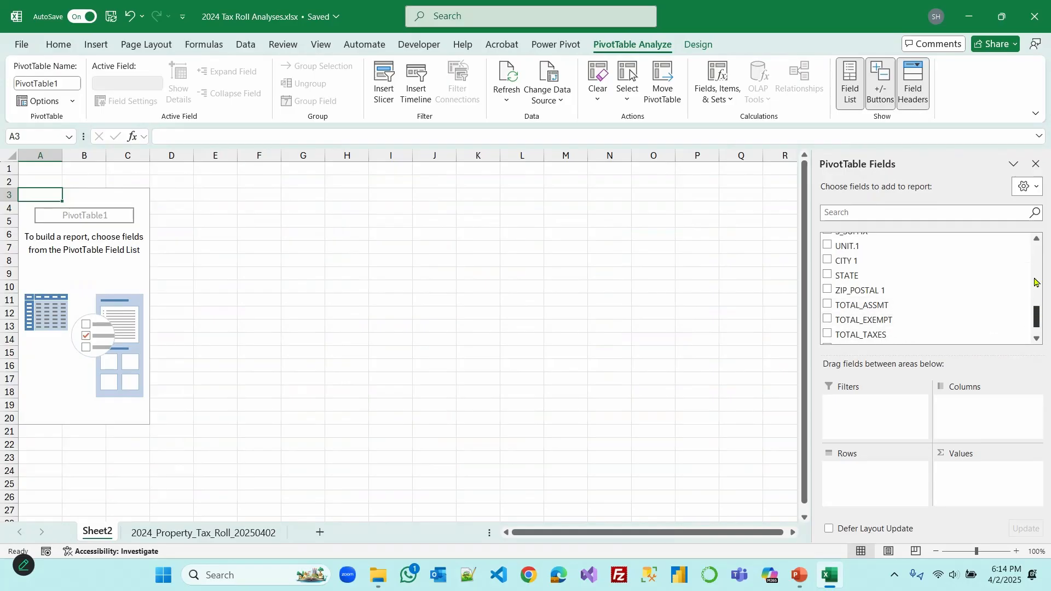
pyautogui.moveTo(1036, 317); pyautogui.dragTo(1036, 253)
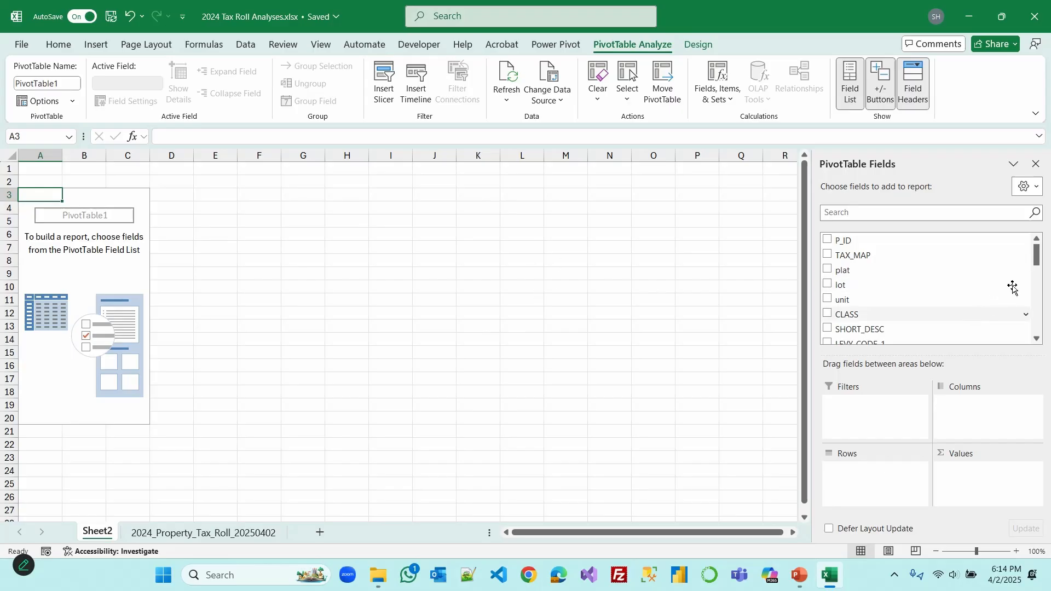
pyautogui.click(799, 575)
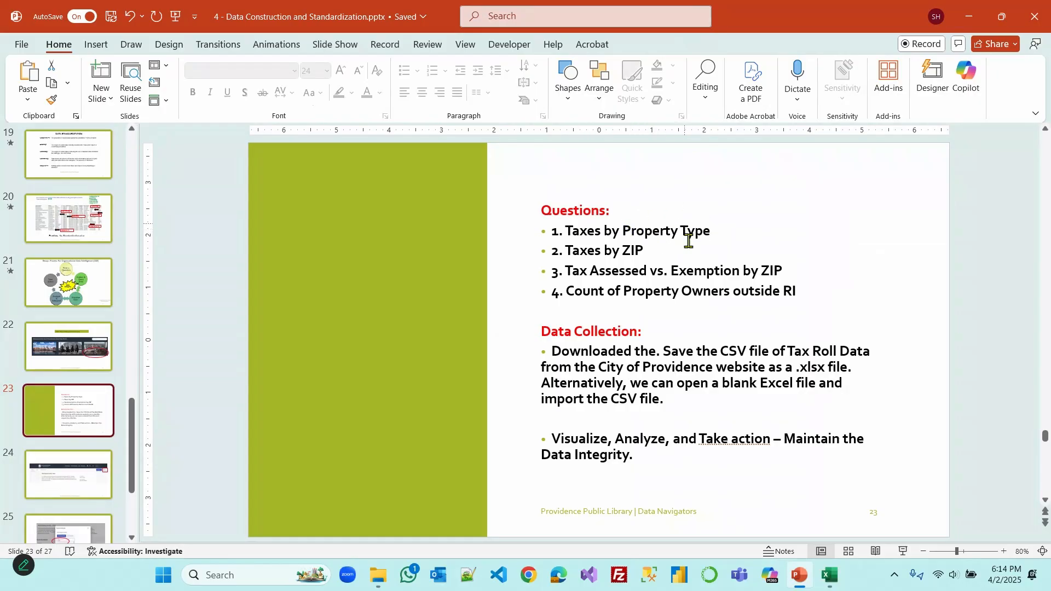
pyautogui.click(829, 575)
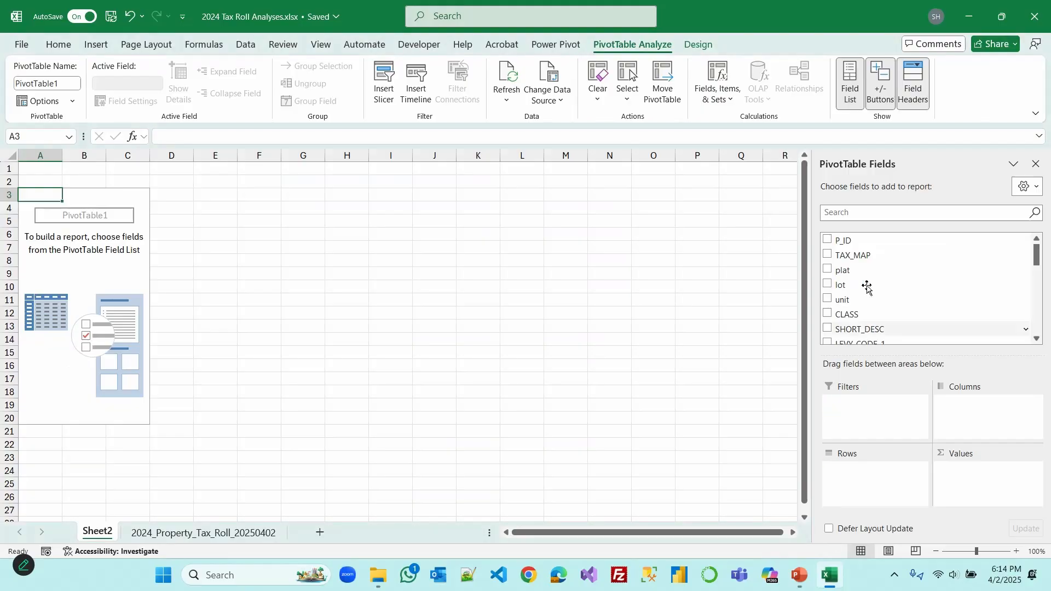
# Build the PivotTable with the sum of TOTAL_TAXES as values and SHORT_DESC as rows
pyautogui.scroll(-2, 898, 293)
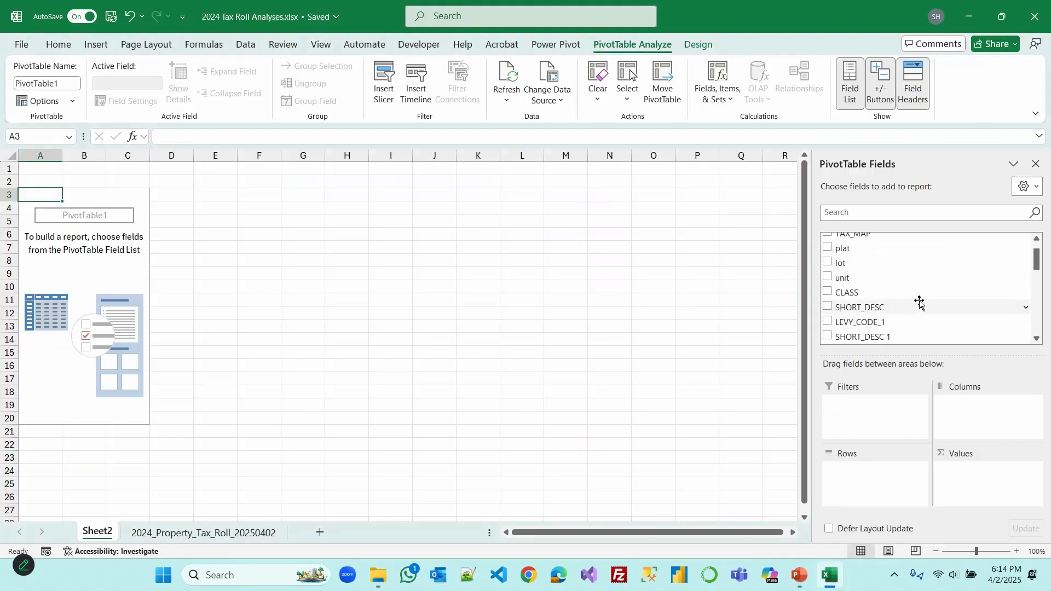
pyautogui.scroll(-4, 919, 303)
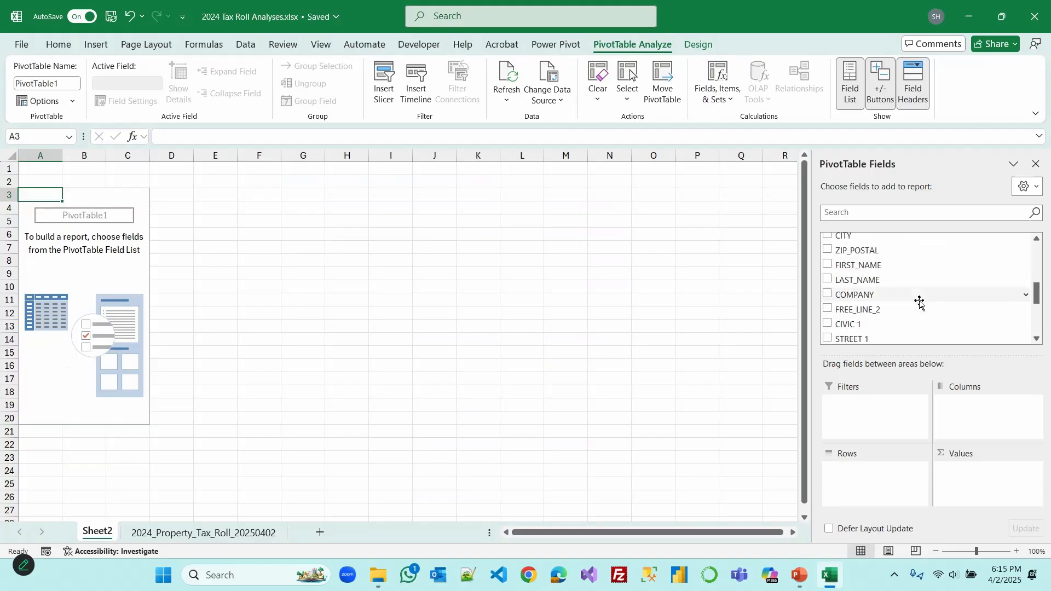
pyautogui.scroll(-4, 919, 303)
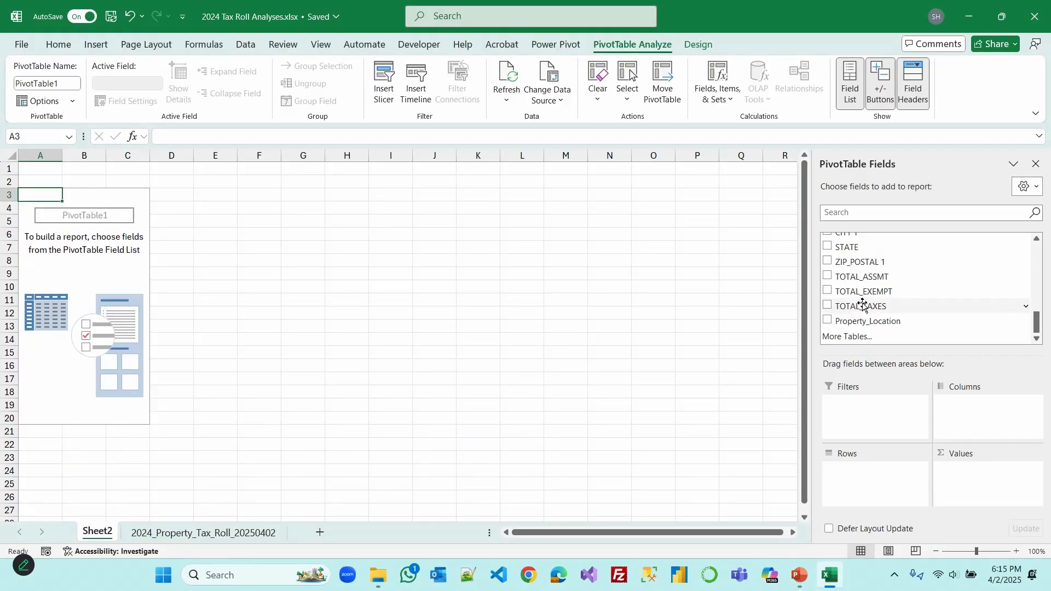
pyautogui.moveTo(863, 307); pyautogui.dragTo(988, 479)
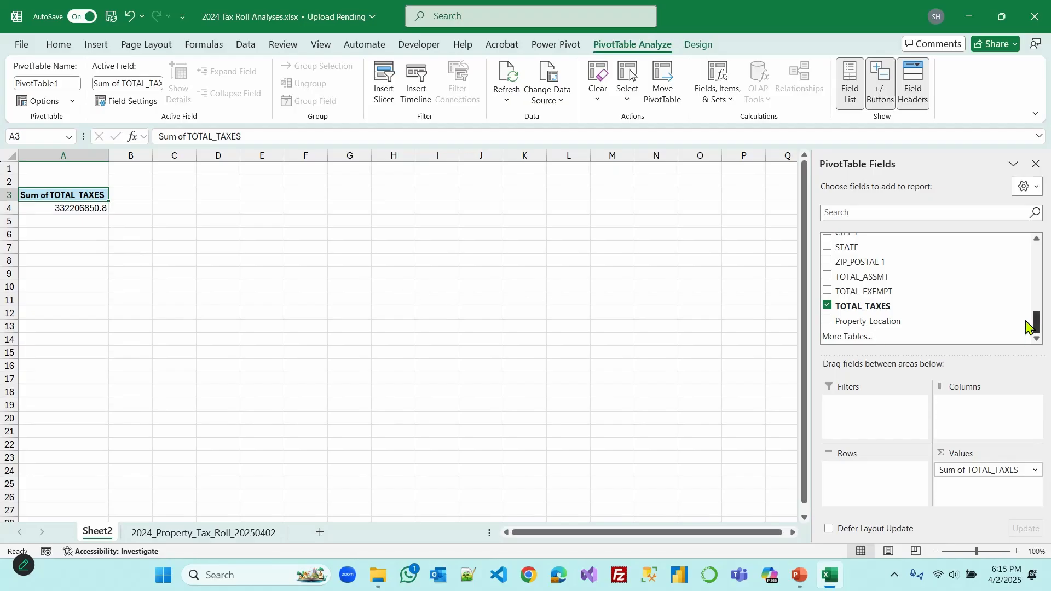
pyautogui.moveTo(1027, 327); pyautogui.dragTo(1026, 274)
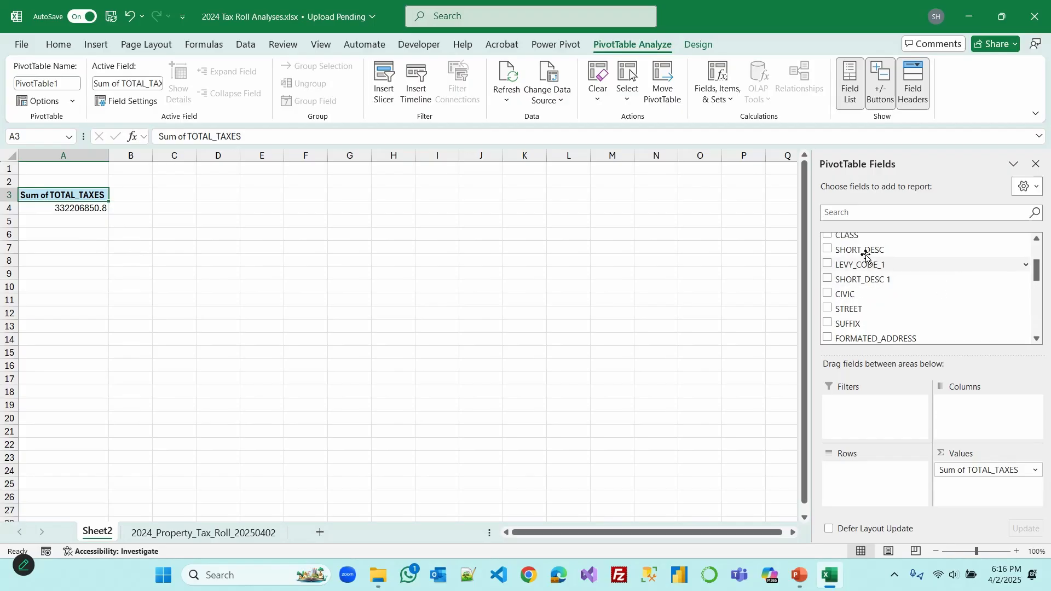
pyautogui.moveTo(874, 251); pyautogui.dragTo(870, 484)
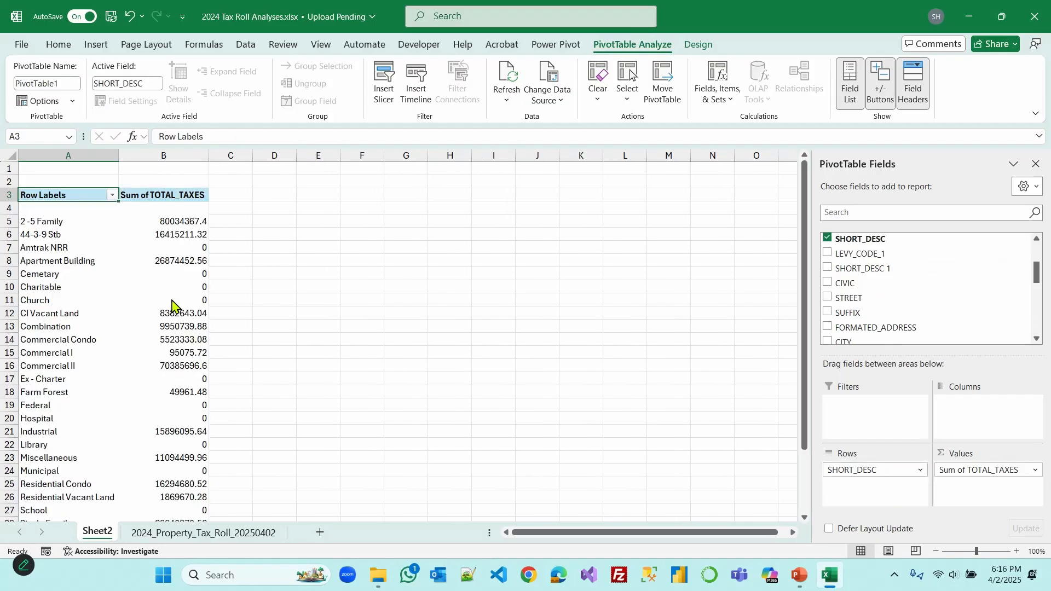
# Review the taxes by property type and filter the blank item out of the PivotTable's row labels
pyautogui.scroll(-4, 153, 326)
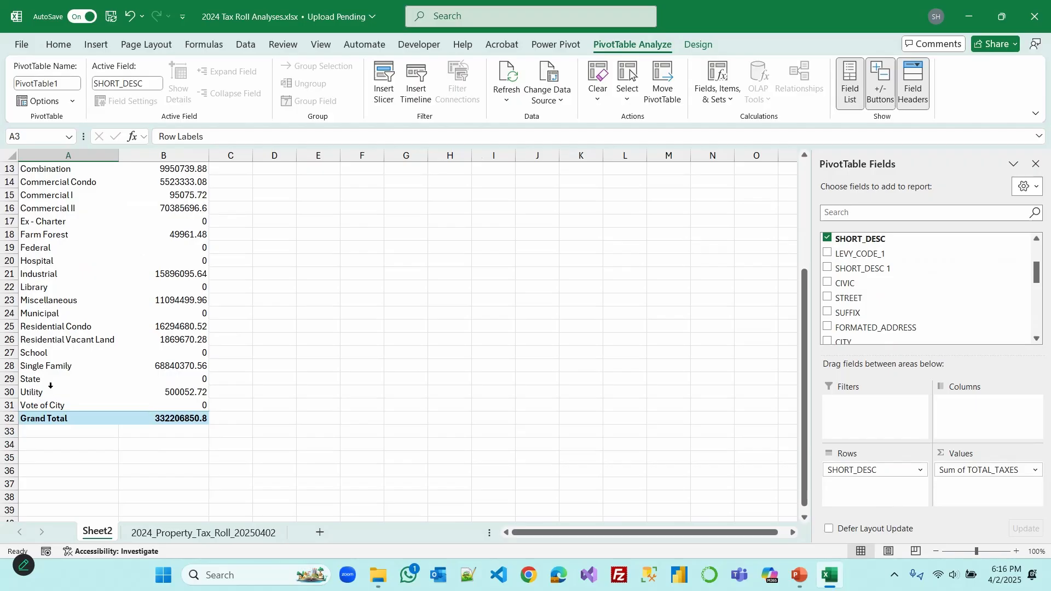
pyautogui.scroll(4, 86, 304)
pyautogui.scroll(-1, 63, 291)
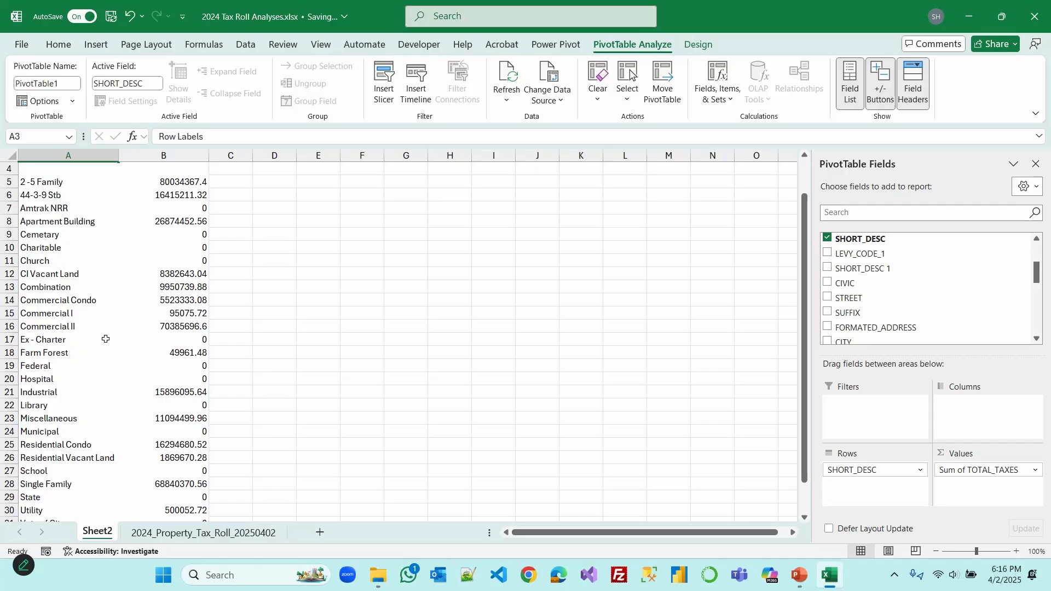
pyautogui.scroll(-1, 43, 367)
pyautogui.scroll(-1, 77, 362)
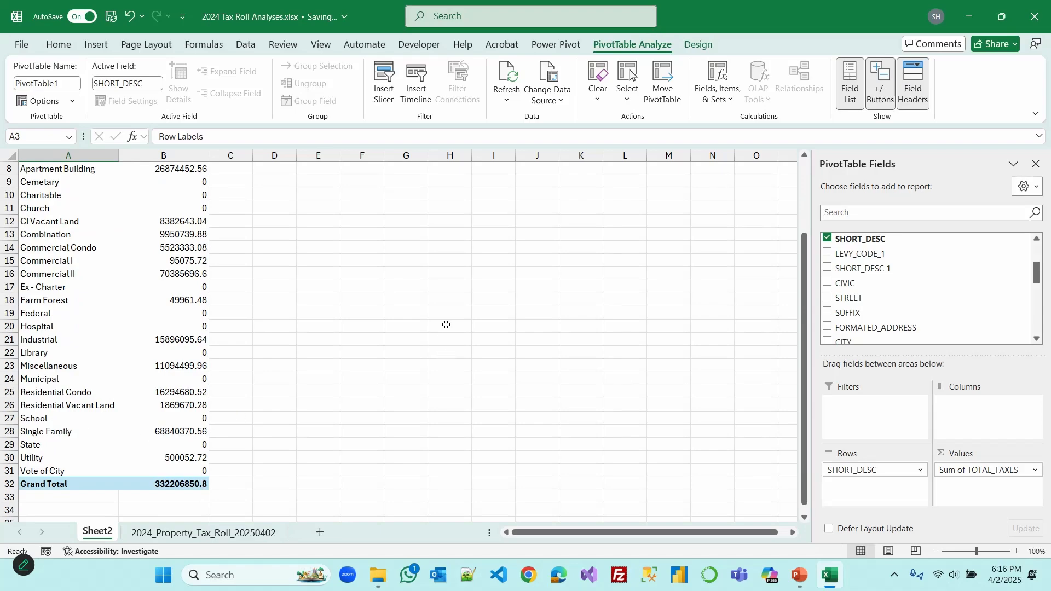
pyautogui.scroll(3, 446, 324)
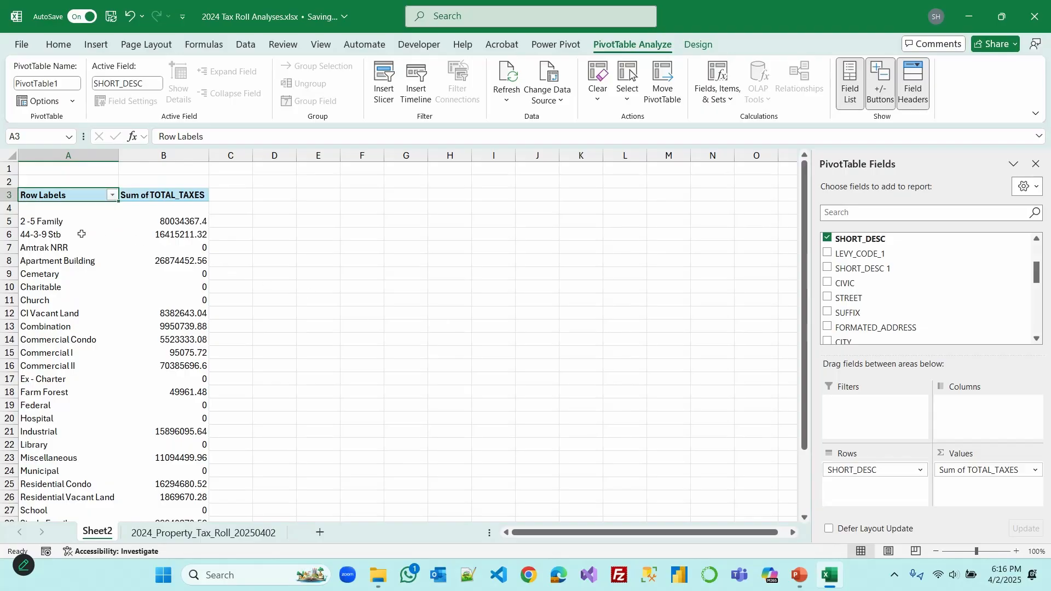
pyautogui.click(112, 196)
pyautogui.click(39, 364)
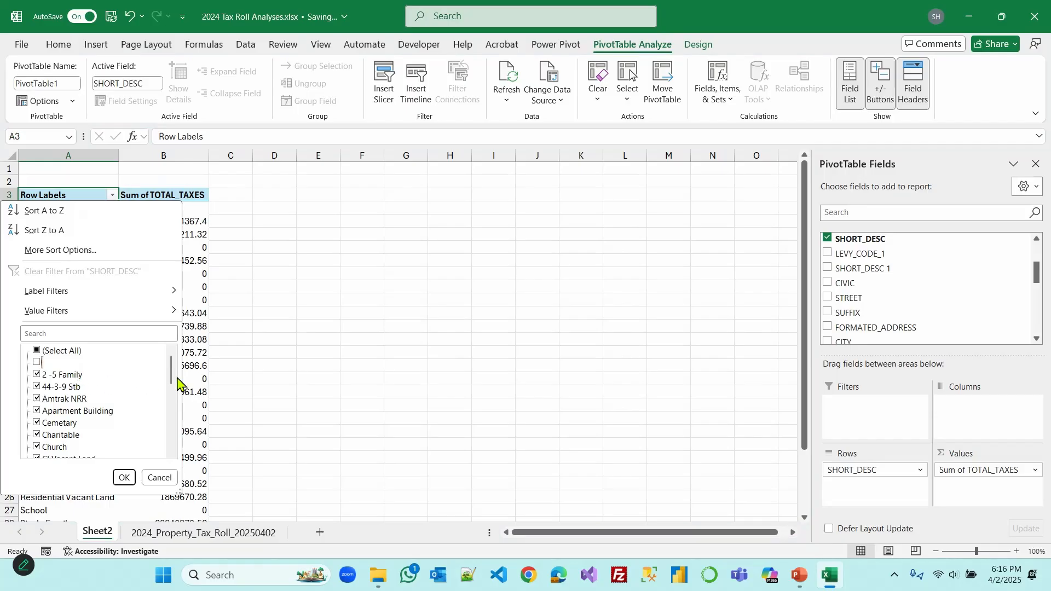
pyautogui.scroll(-1, 169, 426)
pyautogui.scroll(1, 164, 454)
pyautogui.click(124, 477)
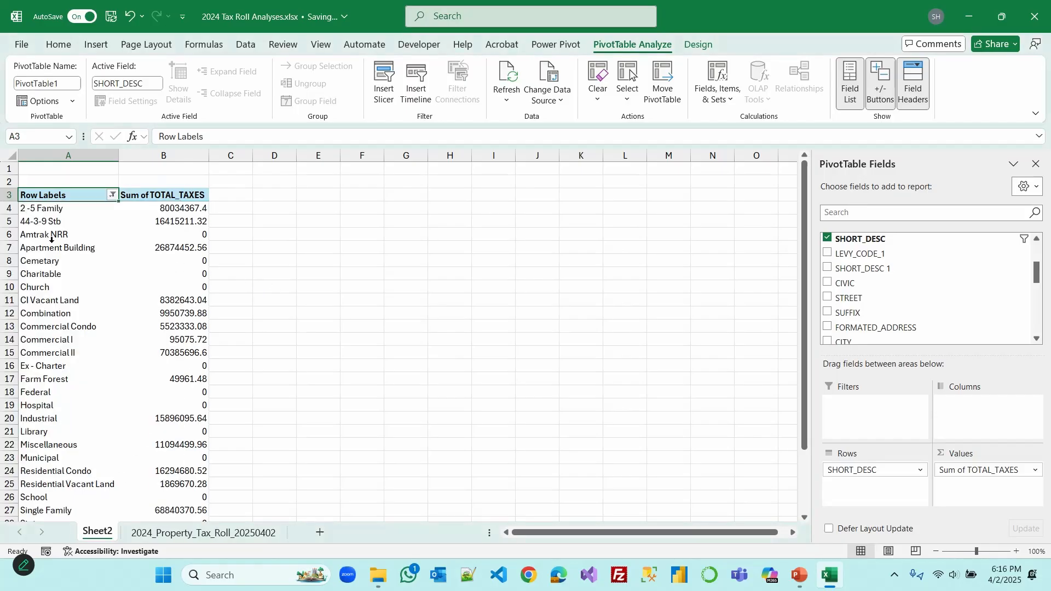
# Sort the PivotTable's property types by Sum of TOTAL_TAXES from largest to smallest and review the zero-tax types
pyautogui.rightClick(180, 222)
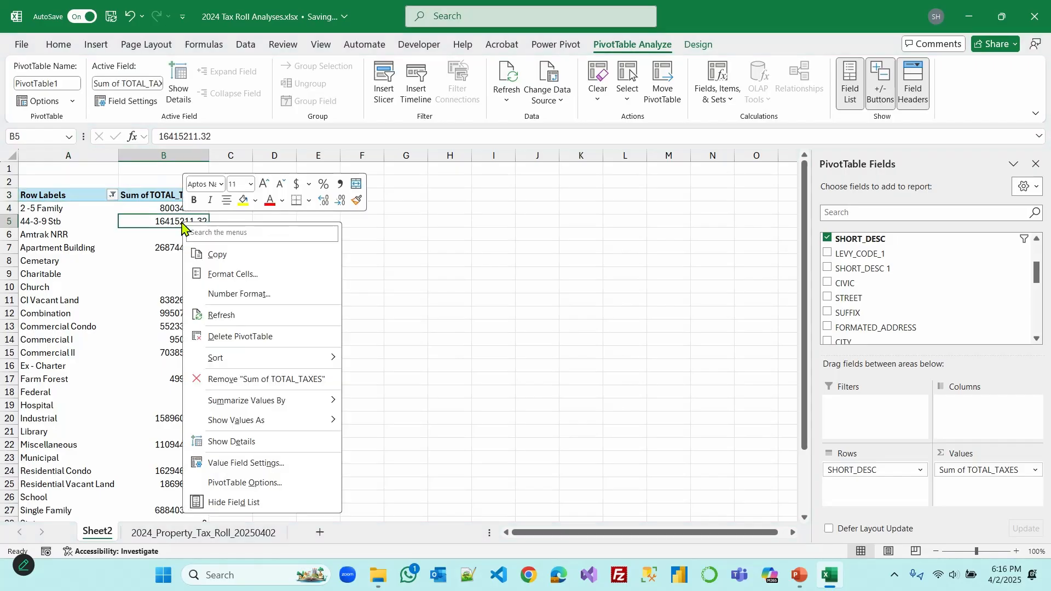
pyautogui.click(171, 211)
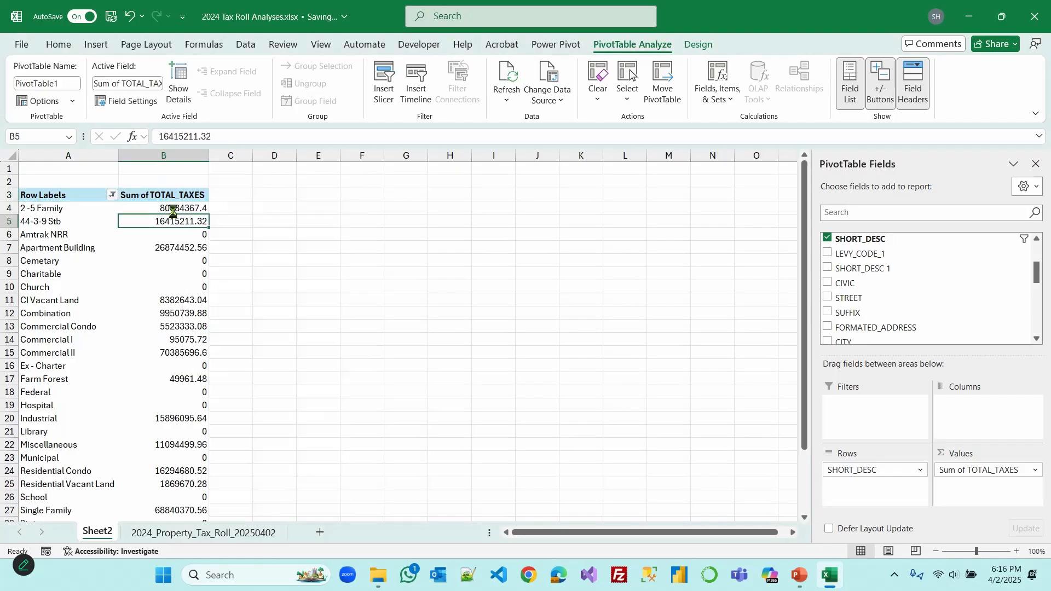
pyautogui.scroll(-3, 200, 290)
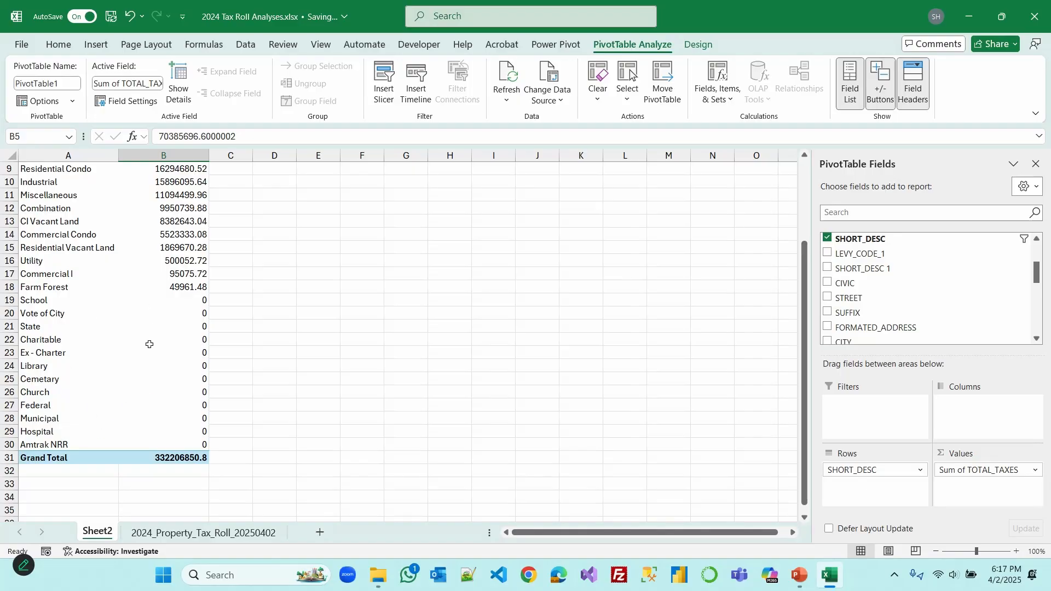
pyautogui.scroll(3, 134, 324)
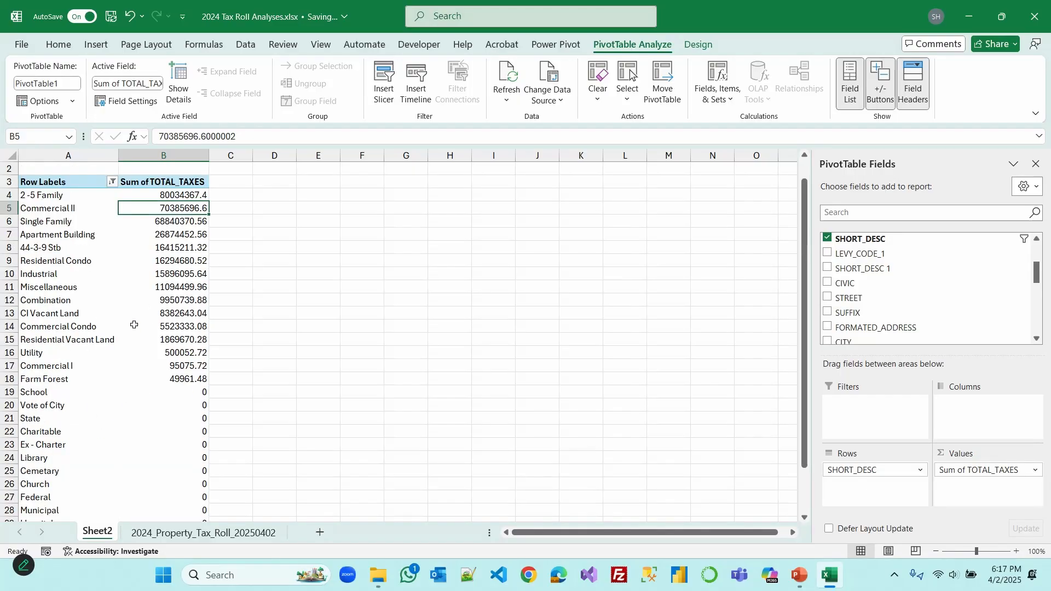
# In the row label filter, deselect the zero-tax types Amtrak NRR, Cemetary, Charitable, Church, Federal and Hospital
pyautogui.scroll(1, 114, 208)
pyautogui.click(112, 197)
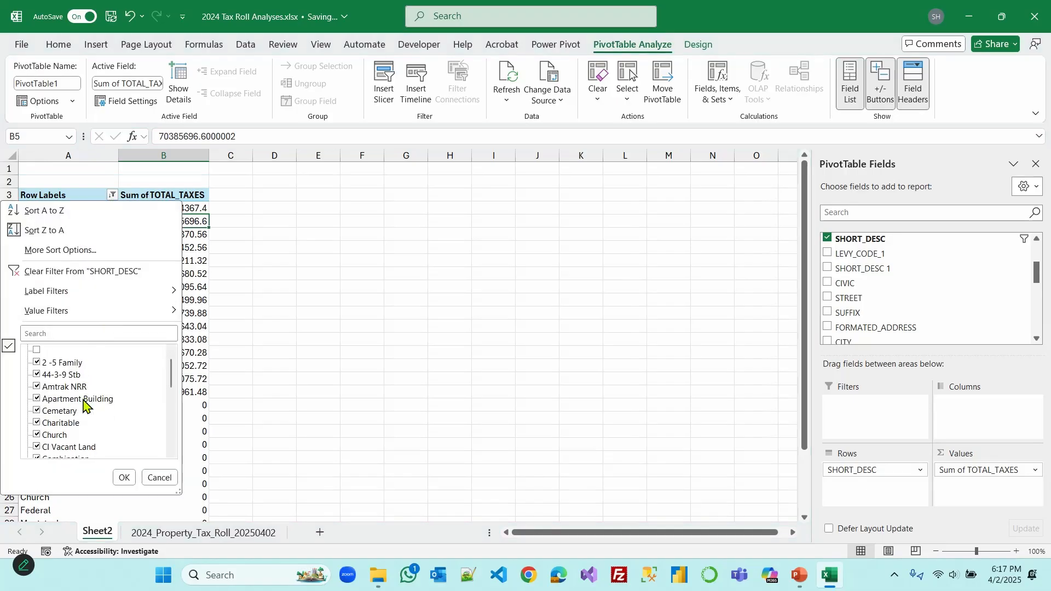
pyautogui.click(40, 387)
pyautogui.click(37, 423)
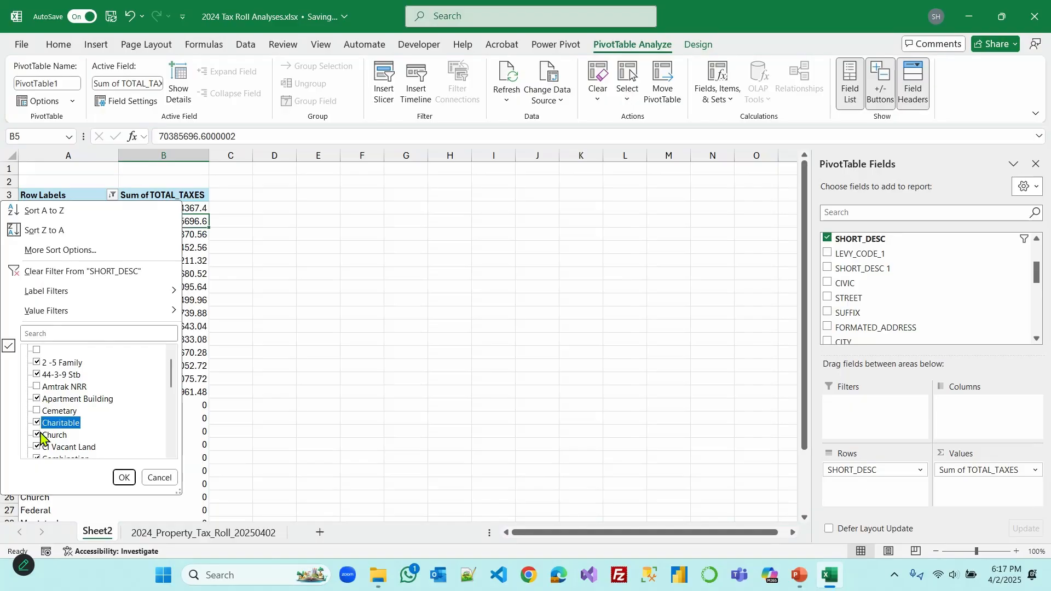
pyautogui.click(39, 435)
pyautogui.scroll(-1, 153, 420)
pyautogui.scroll(-4, 155, 424)
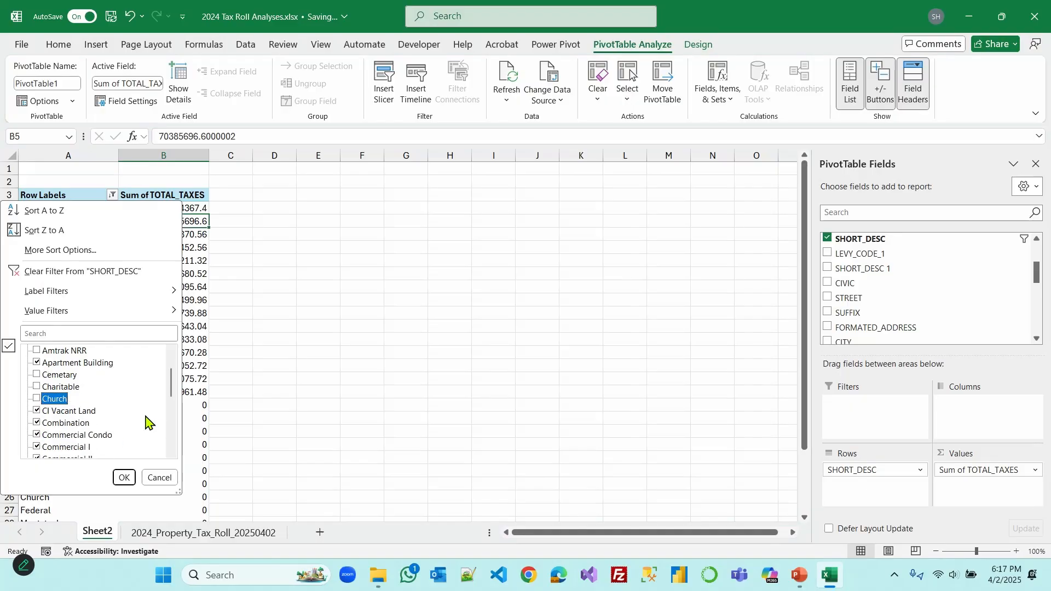
pyautogui.click(41, 424)
pyautogui.click(38, 435)
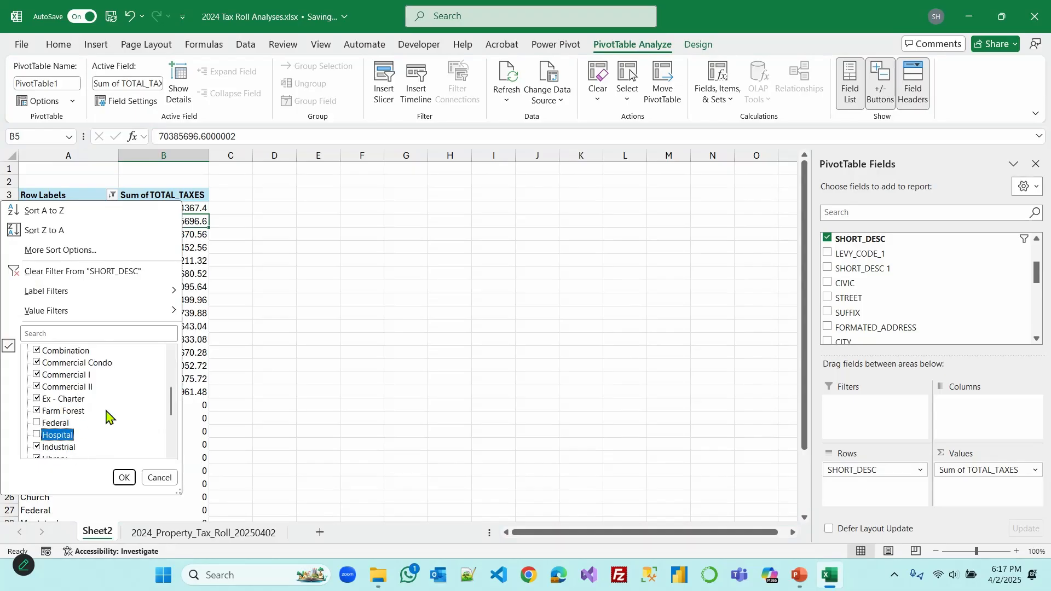
# Deselect Library, Municipal, School, State and Vote of City in the same filter and apply it to the PivotTable
pyautogui.scroll(-3, 106, 414)
pyautogui.click(39, 405)
pyautogui.scroll(-1, 105, 408)
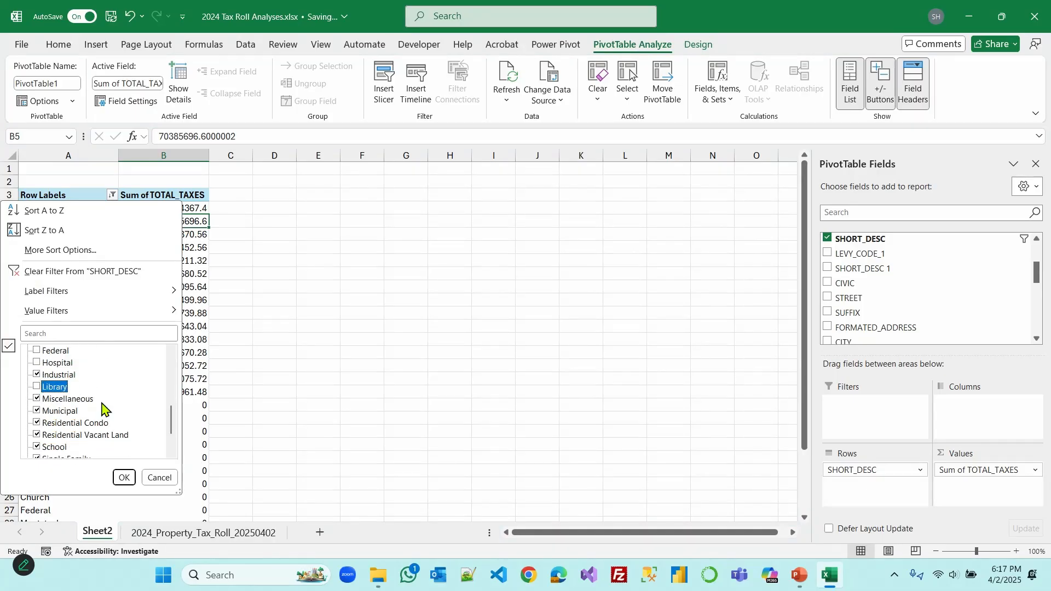
pyautogui.click(37, 410)
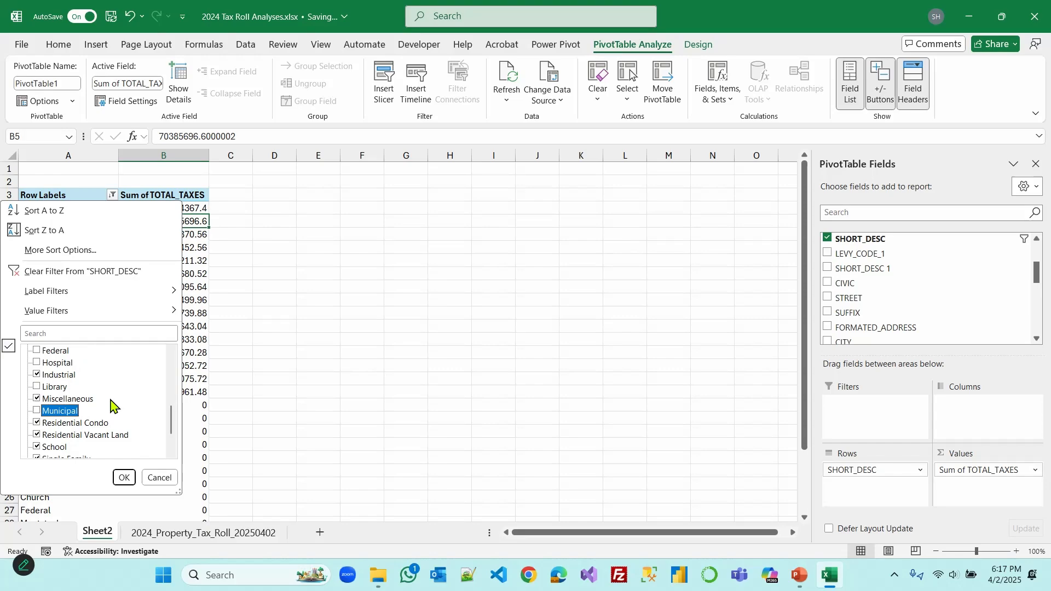
pyautogui.scroll(-1, 60, 418)
pyautogui.click(37, 422)
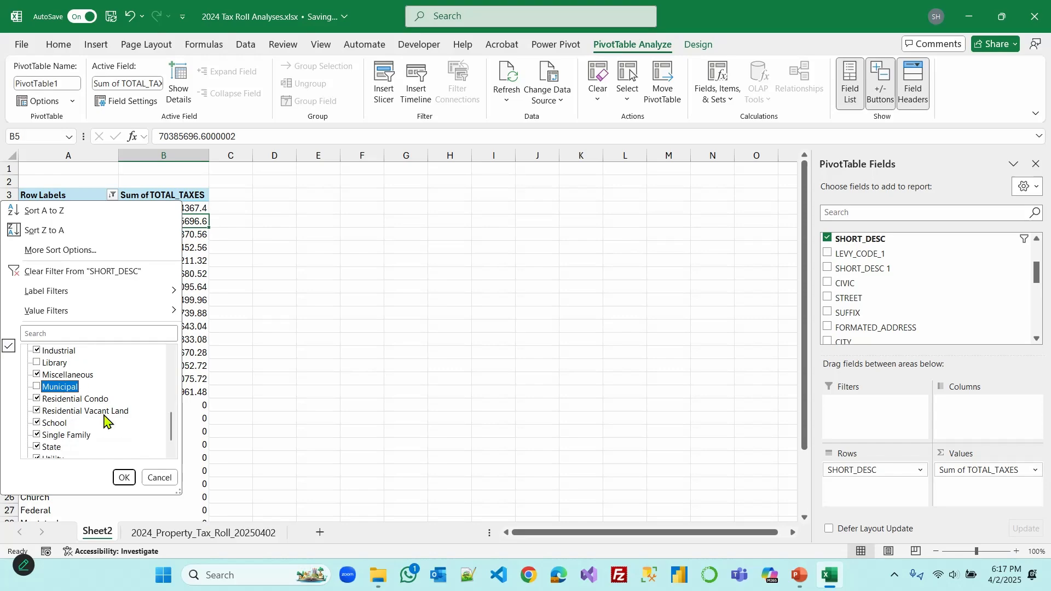
pyautogui.scroll(-1, 55, 432)
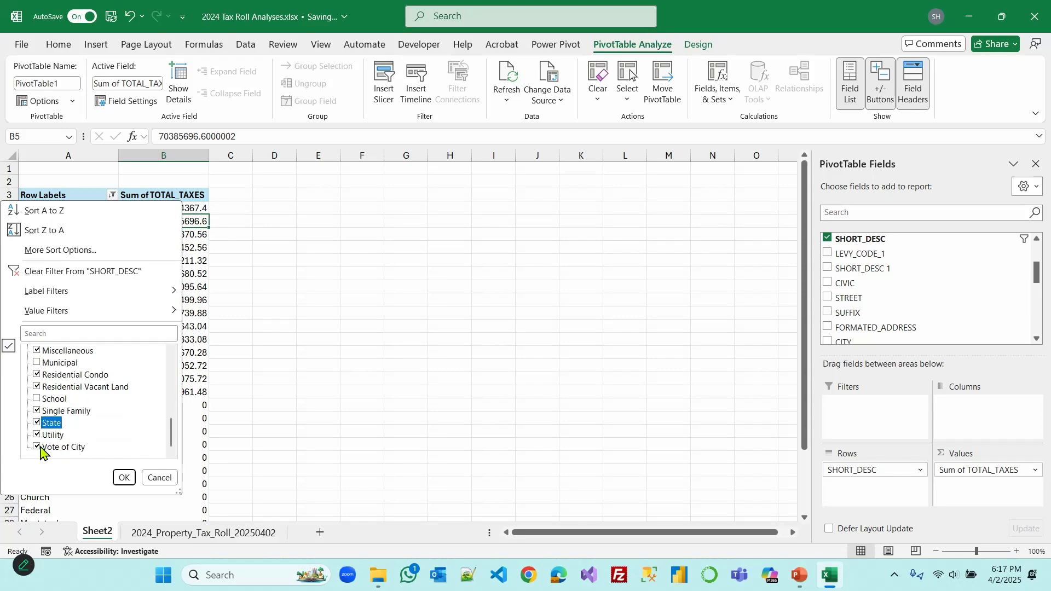
pyautogui.click(38, 446)
pyautogui.click(124, 478)
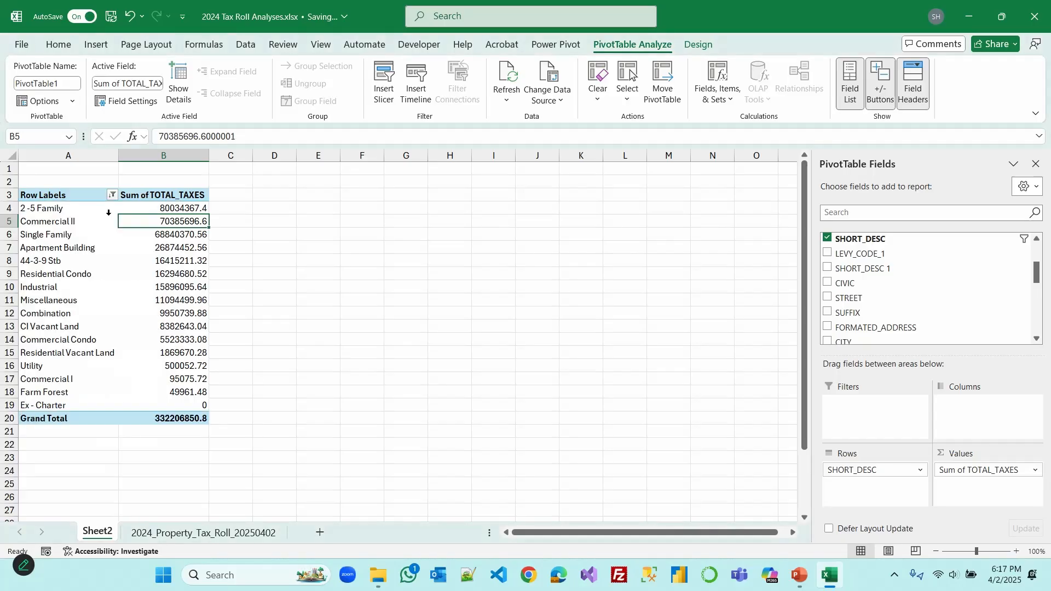
# Exclude the remaining zero-tax type Ex - Charter from the PivotTable's row labels
pyautogui.click(112, 194)
pyautogui.scroll(-3, 114, 431)
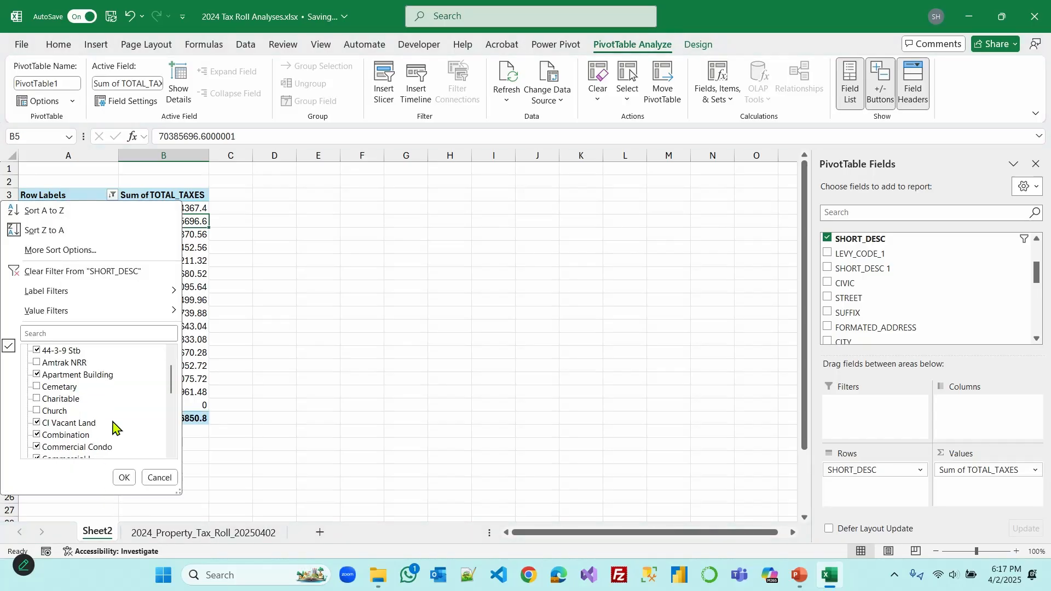
pyautogui.click(38, 401)
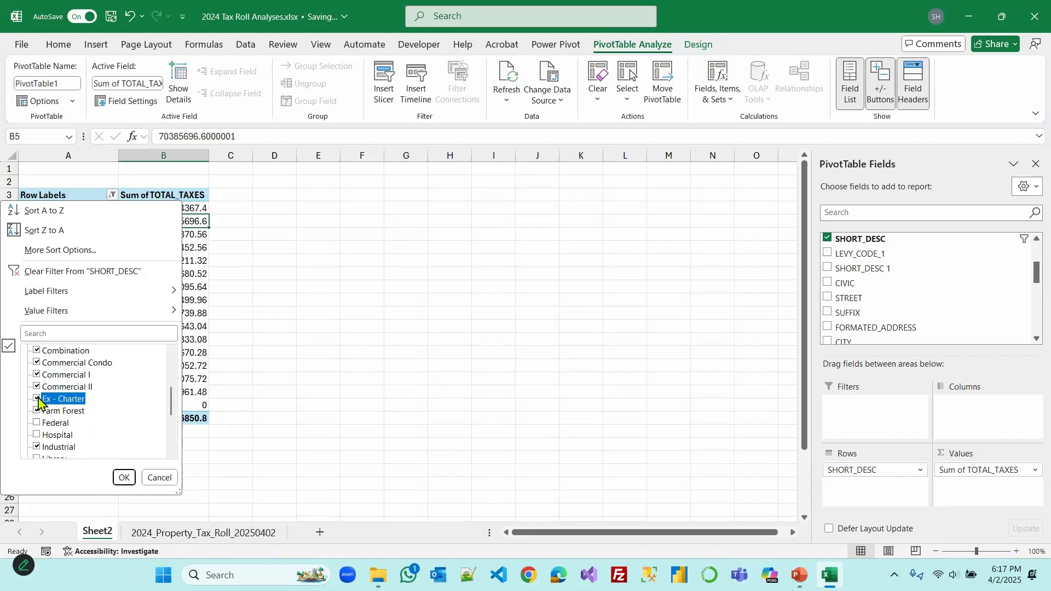
pyautogui.click(124, 477)
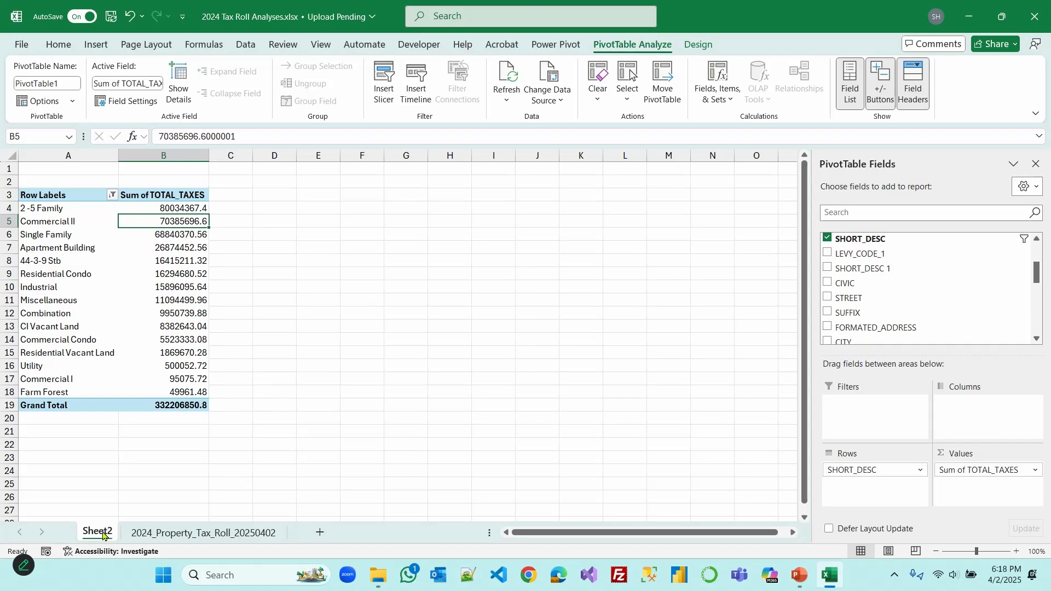
# Move Sheet2 after the 2024_Property_Tax_Roll_20250402 sheet and rename it Tax By Property
pyautogui.moveTo(99, 534); pyautogui.dragTo(290, 538)
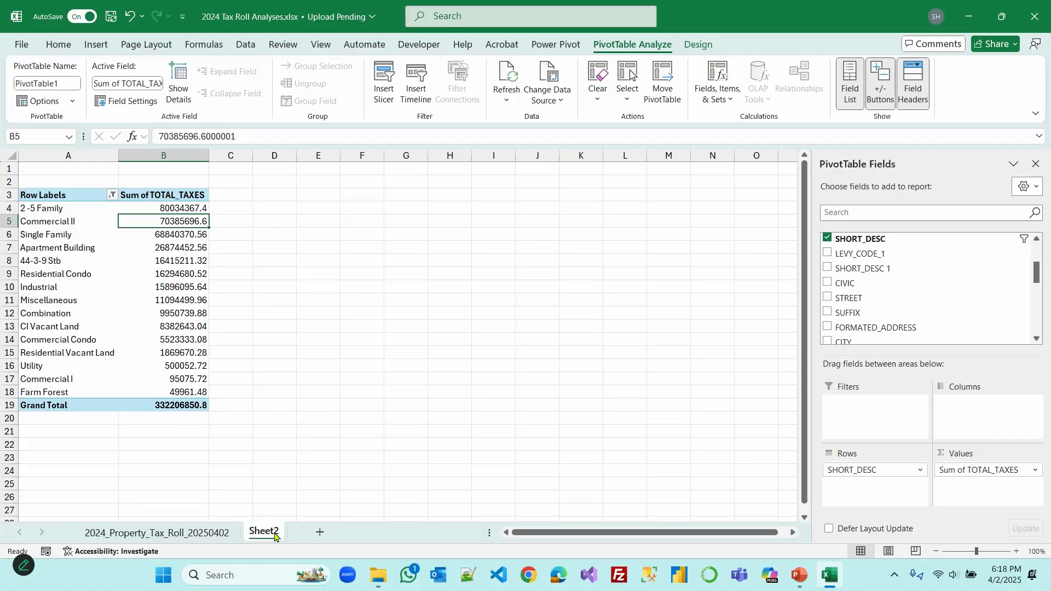
pyautogui.doubleClick(263, 532)
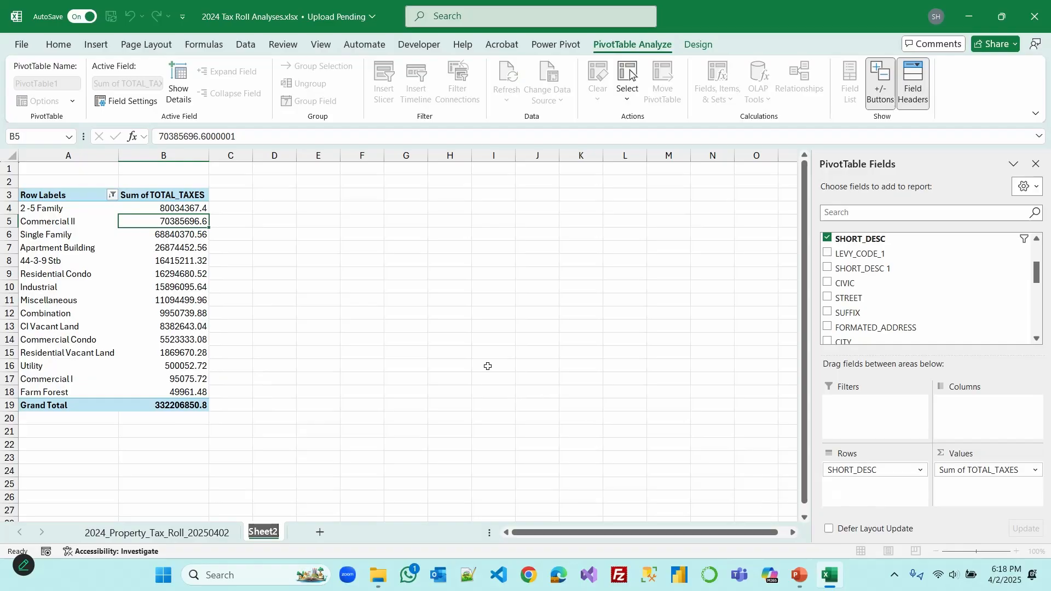
pyautogui.write('Tax By Pr')
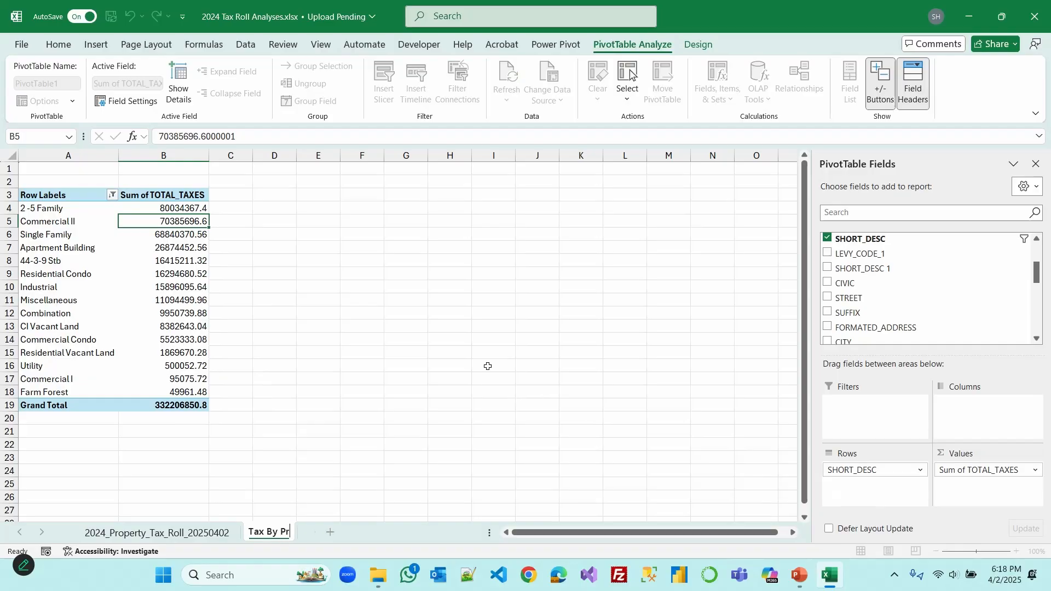
pyautogui.write('operty')
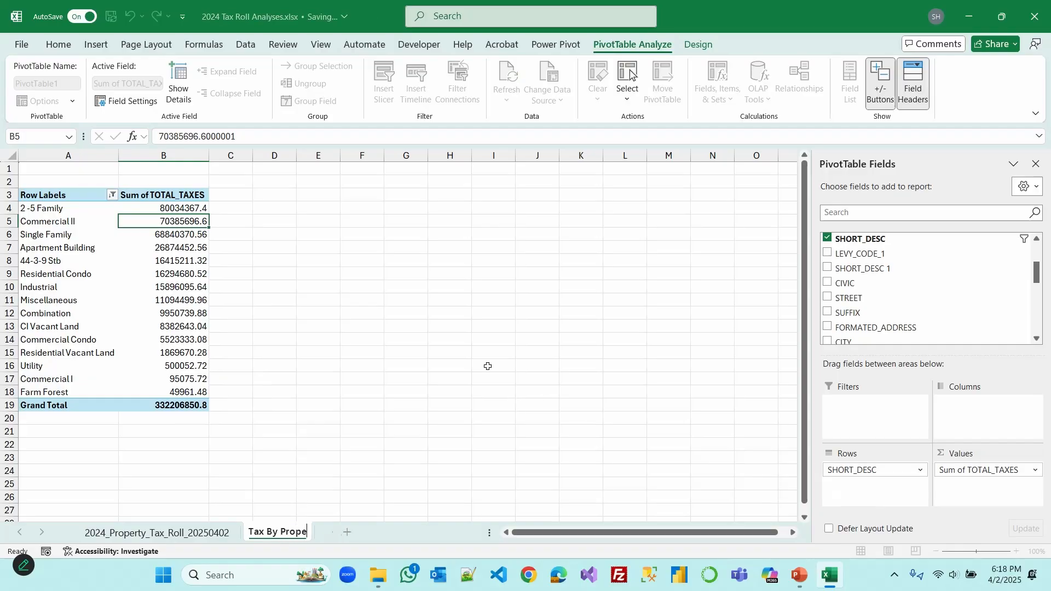
pyautogui.press('Return')
pyautogui.click(487, 366)
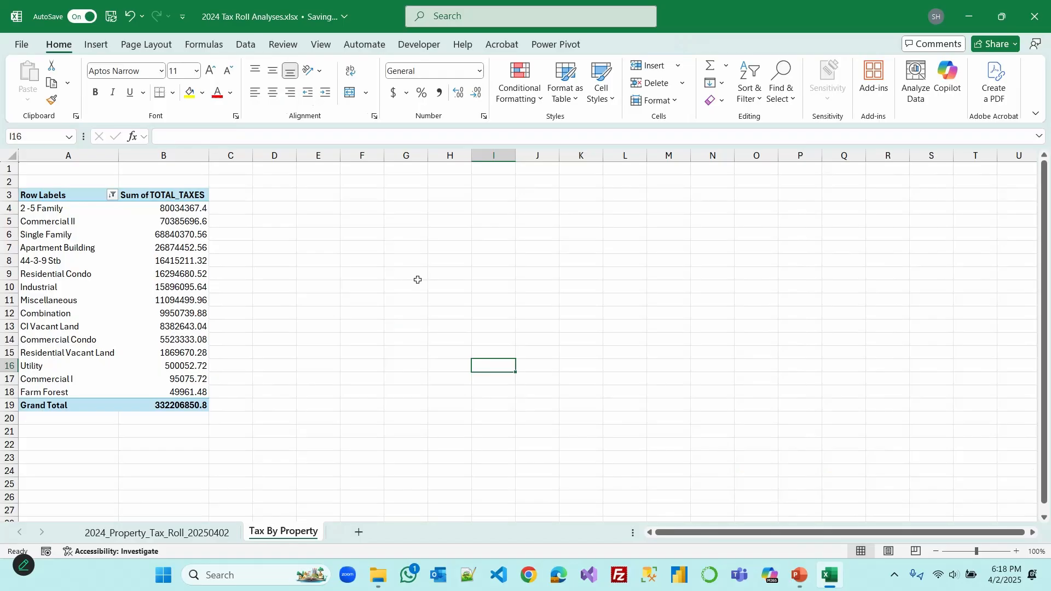
# Create a copy of the Tax By Property sheet at the end of the workbook
pyautogui.rightClick(290, 534)
pyautogui.click(340, 358)
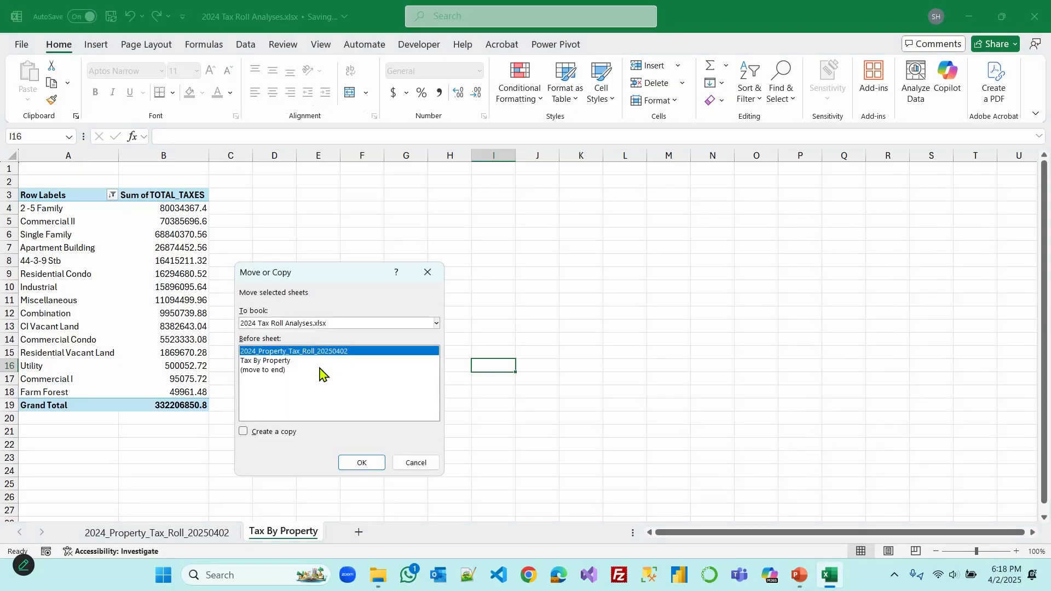
pyautogui.click(274, 432)
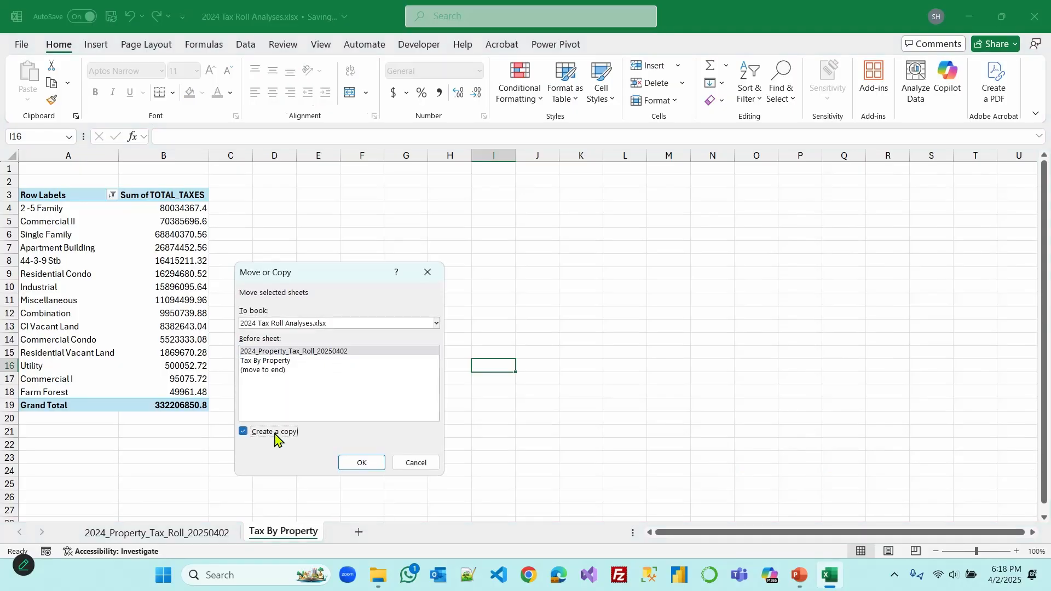
pyautogui.click(268, 370)
pyautogui.click(356, 462)
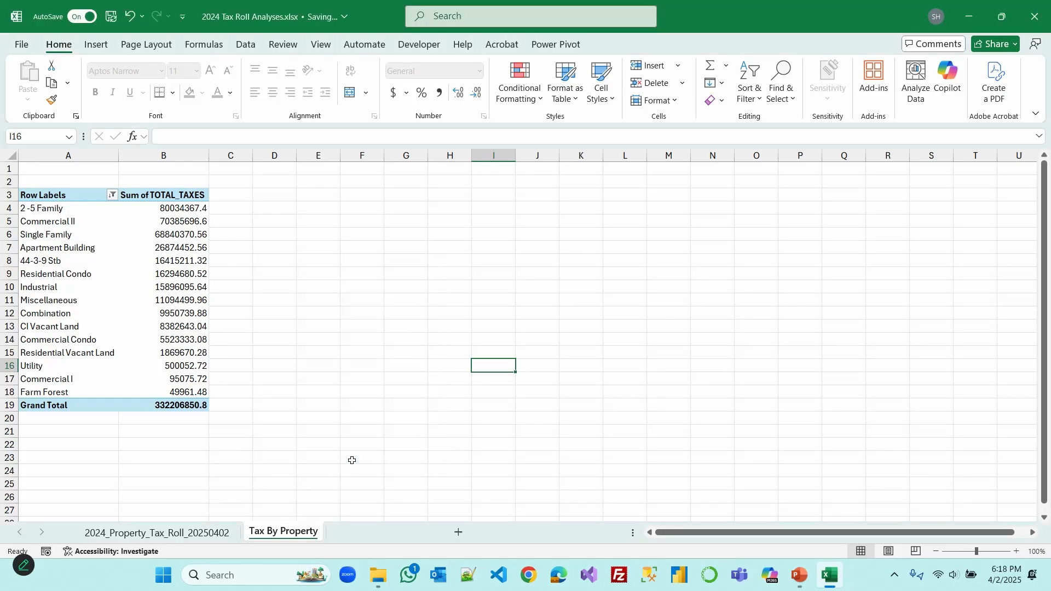
# Rename the copied Tax By Property sheet as Tax By ZIP
pyautogui.doubleClick(369, 532)
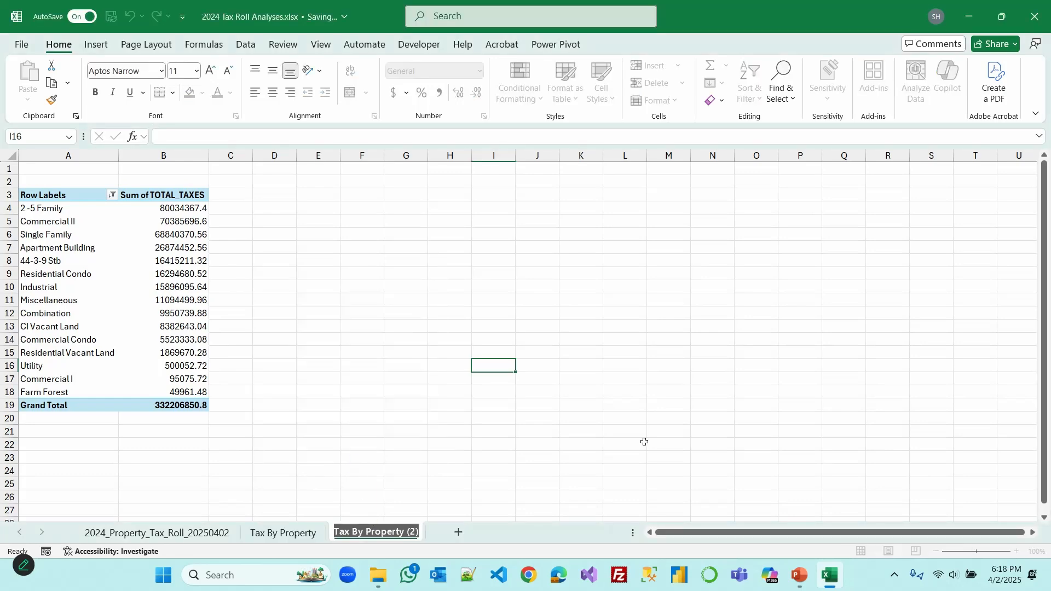
pyautogui.write('T')
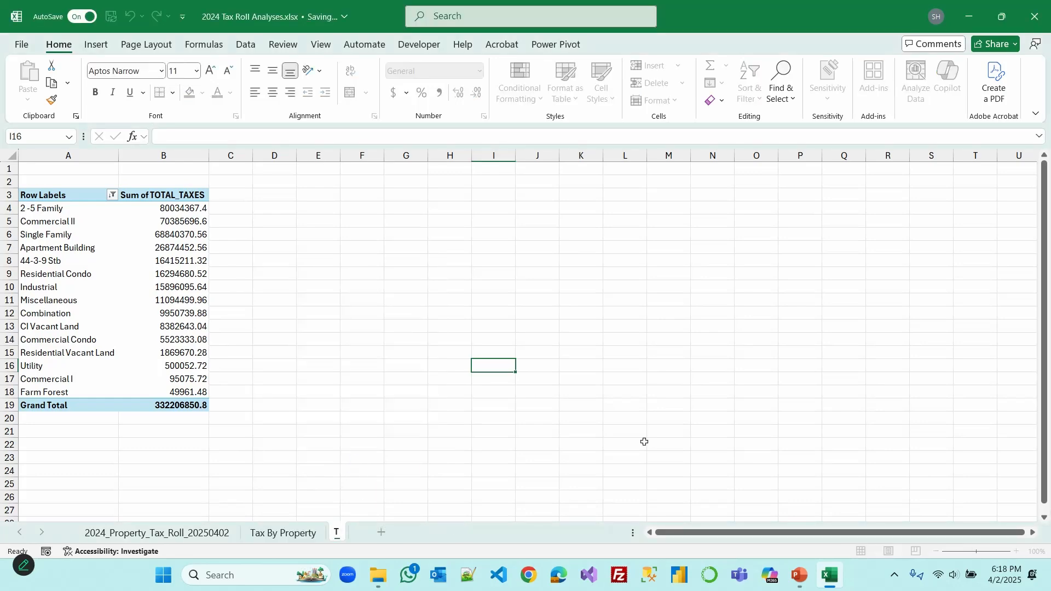
pyautogui.write('ax By ZIP')
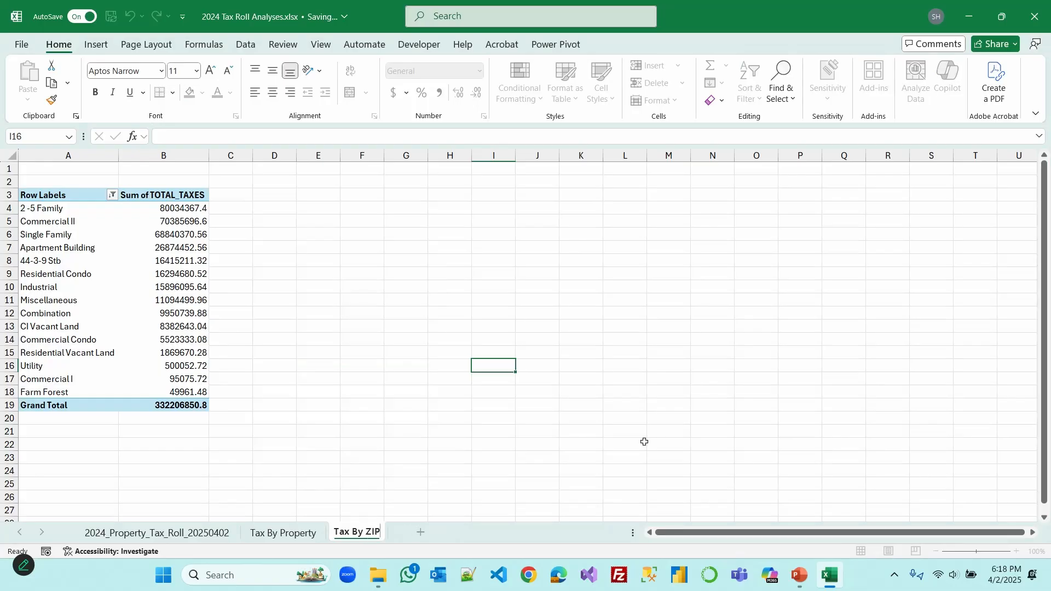
pyautogui.click(611, 408)
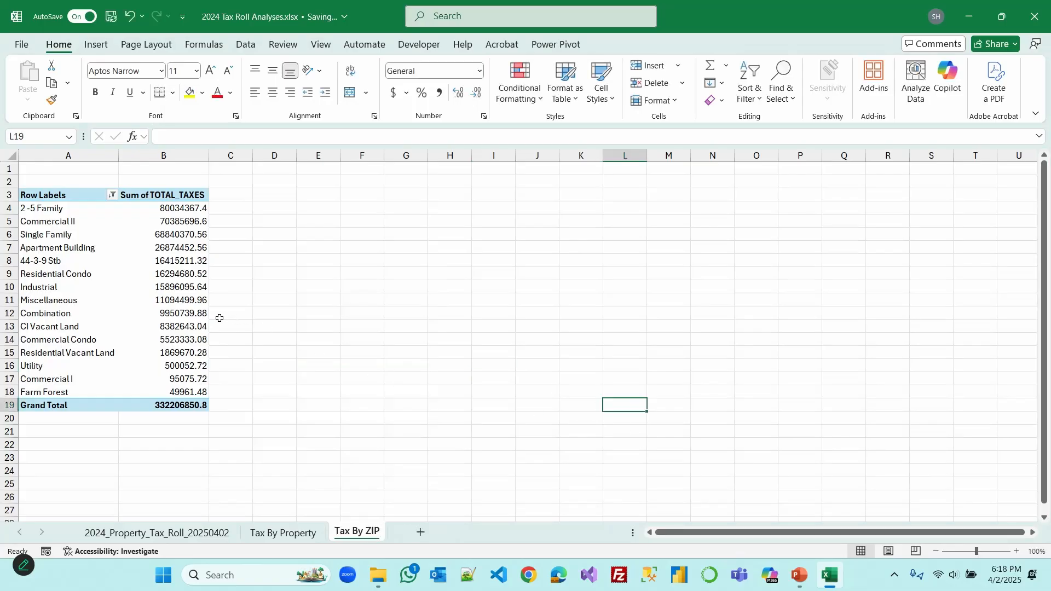
# In the Tax By ZIP PivotTable, remove SHORT_DESC from the rows and add ZIP_POSTAL as the row field
pyautogui.click(204, 311)
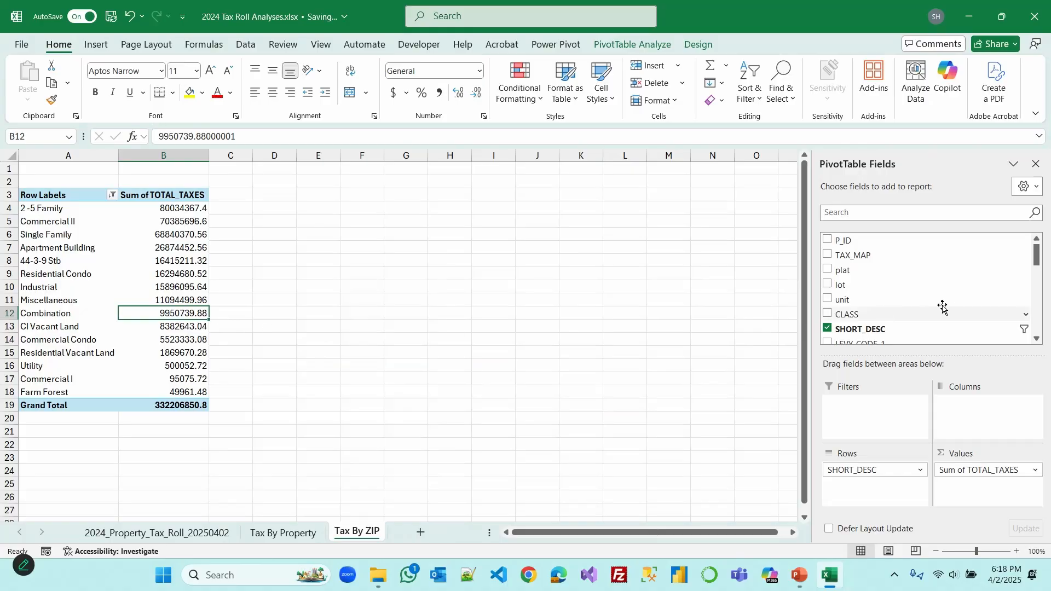
pyautogui.scroll(-3, 931, 313)
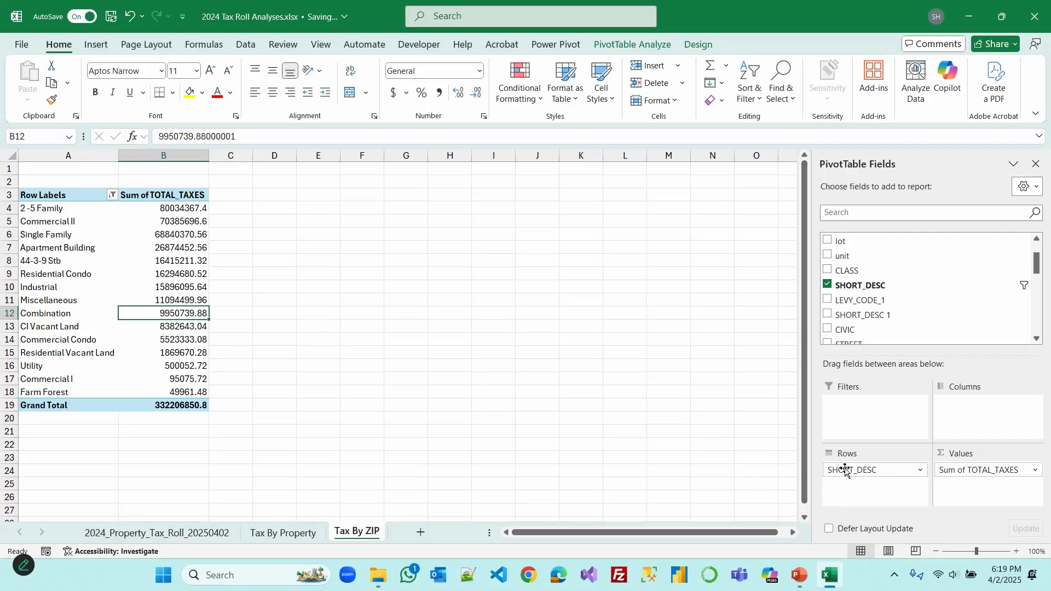
pyautogui.moveTo(849, 473); pyautogui.dragTo(720, 467)
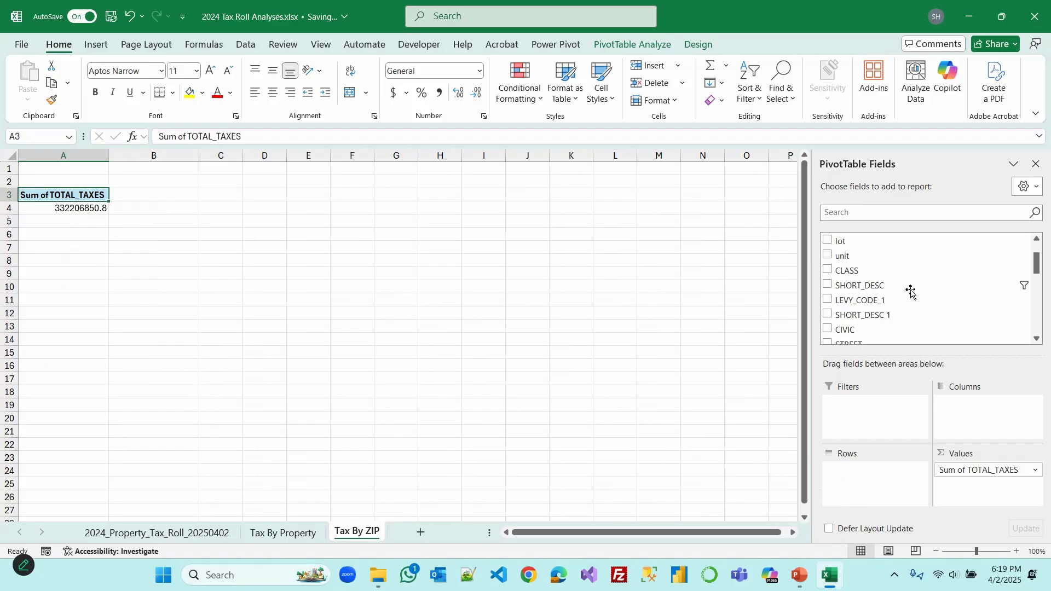
pyautogui.scroll(1, 903, 296)
pyautogui.scroll(1, 900, 298)
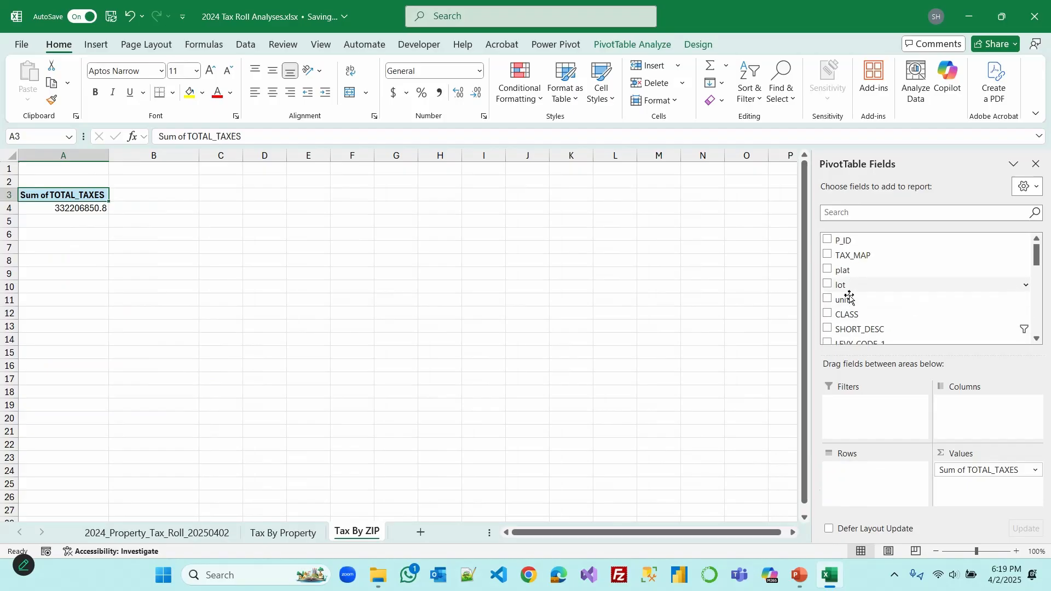
pyautogui.scroll(-3, 849, 298)
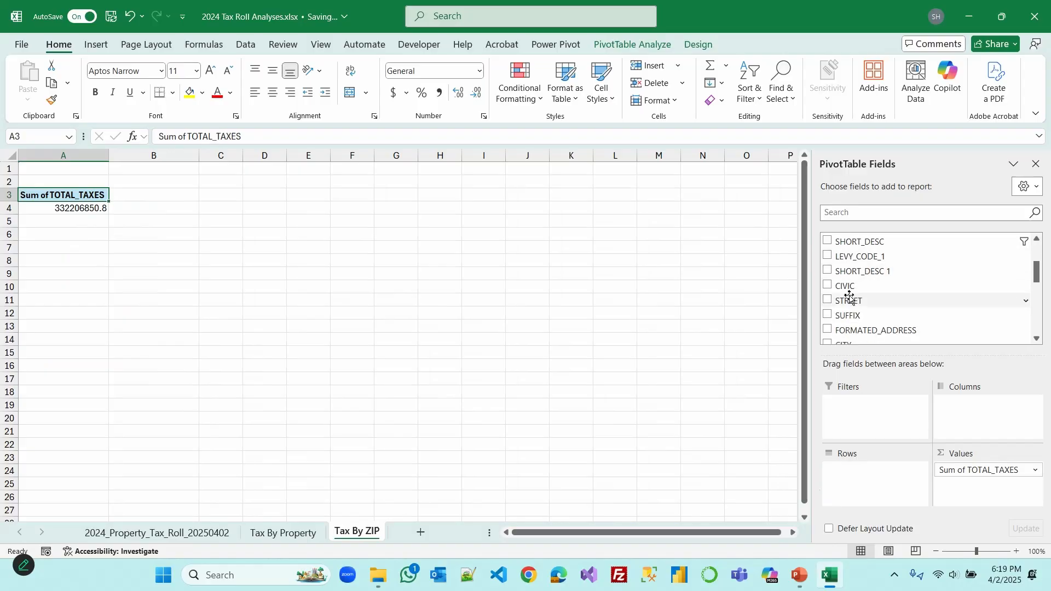
pyautogui.scroll(-1, 851, 312)
pyautogui.scroll(-1, 869, 321)
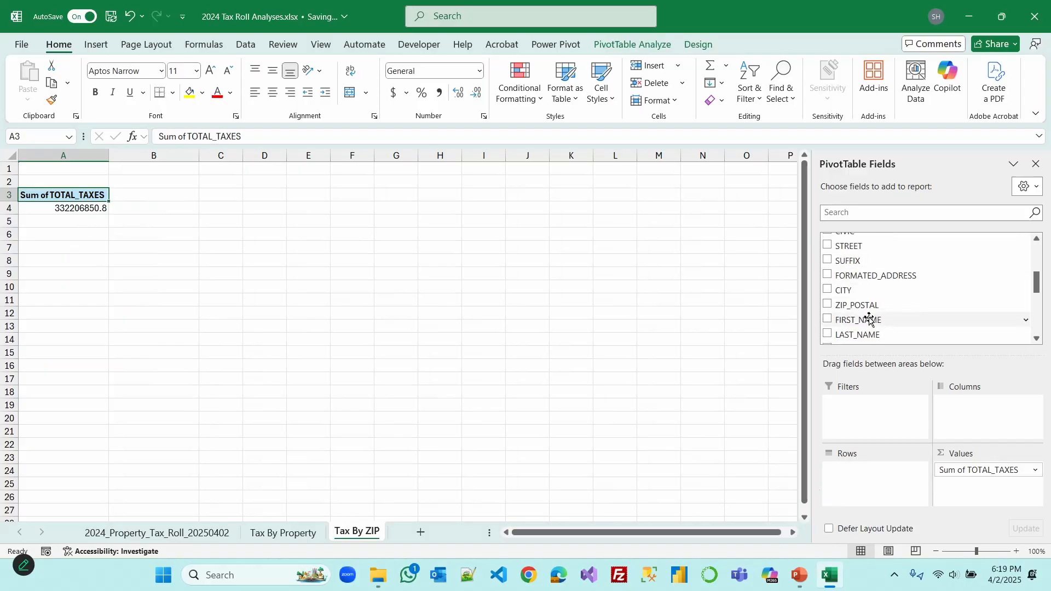
pyautogui.click(859, 305)
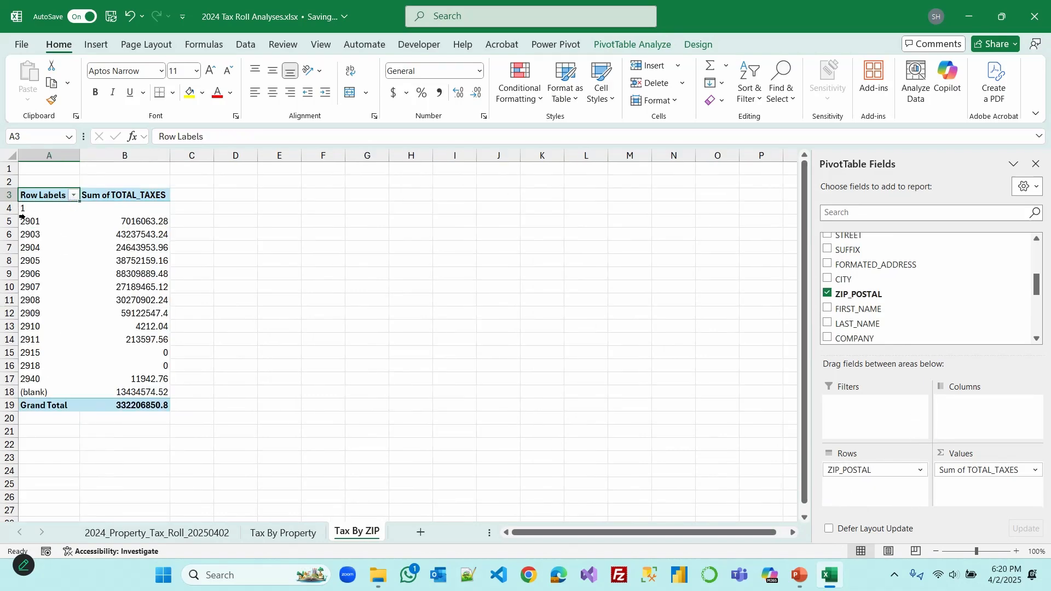
# Filter the ZIP_POSTAL row labels to exclude the values 1 and (blank)
pyautogui.click(73, 195)
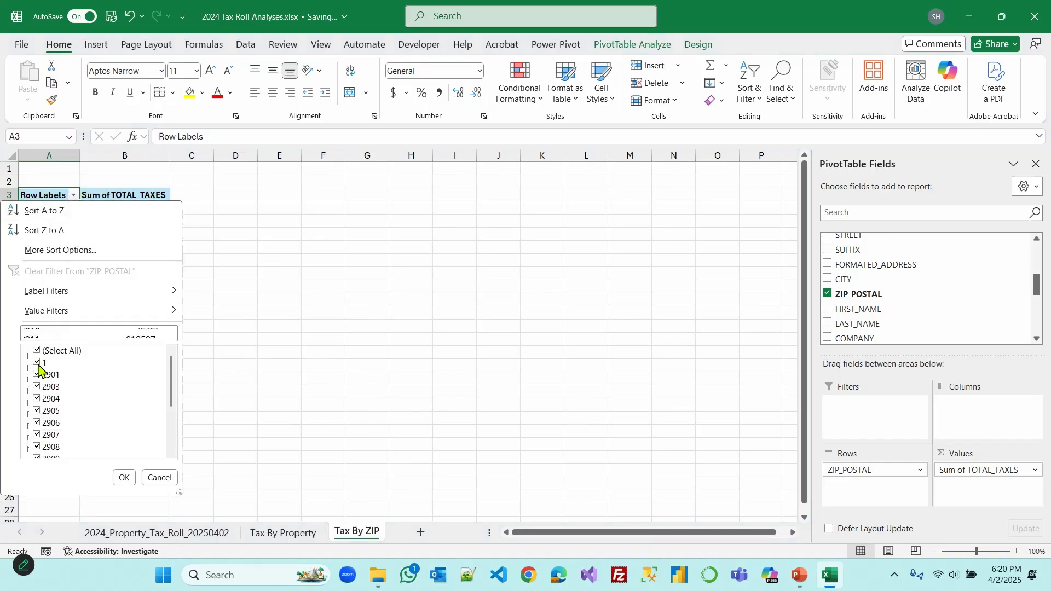
pyautogui.scroll(-3, 82, 383)
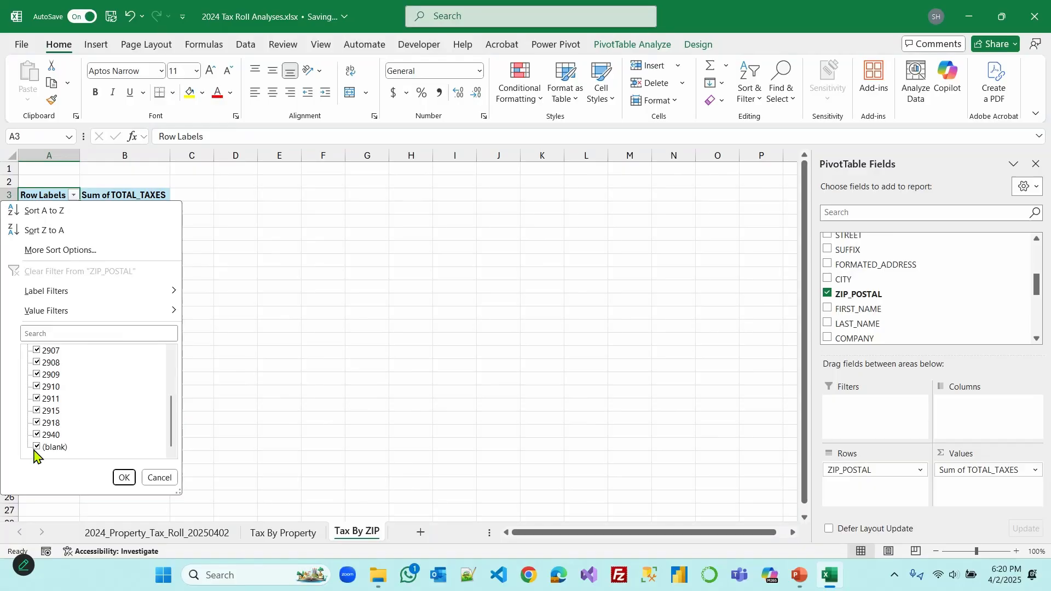
pyautogui.click(36, 447)
pyautogui.click(123, 477)
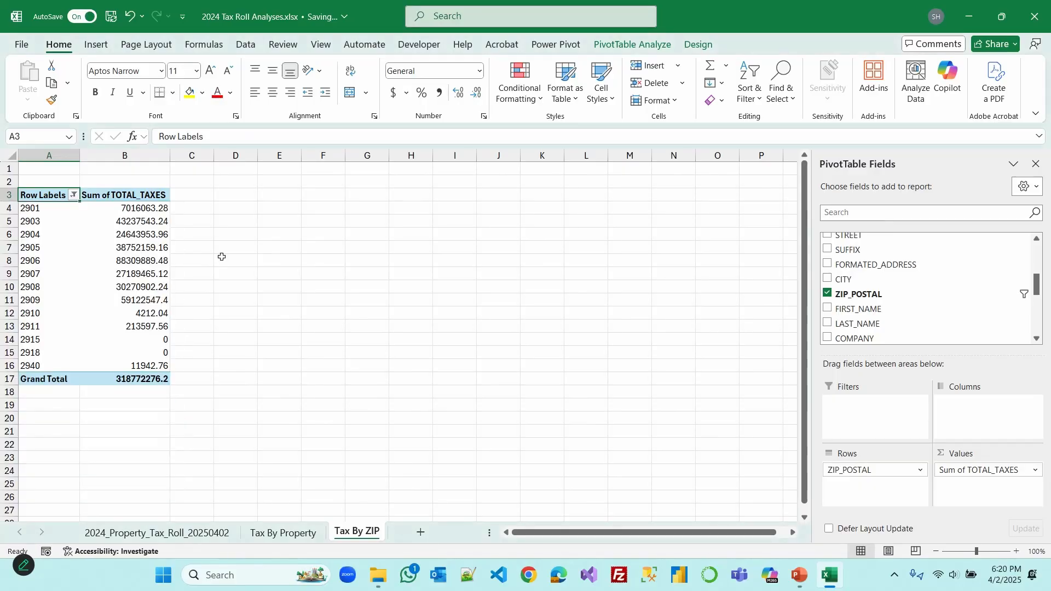
# Sort the ZIP codes by Sum of TOTAL_TAXES from largest to smallest
pyautogui.rightClick(140, 210)
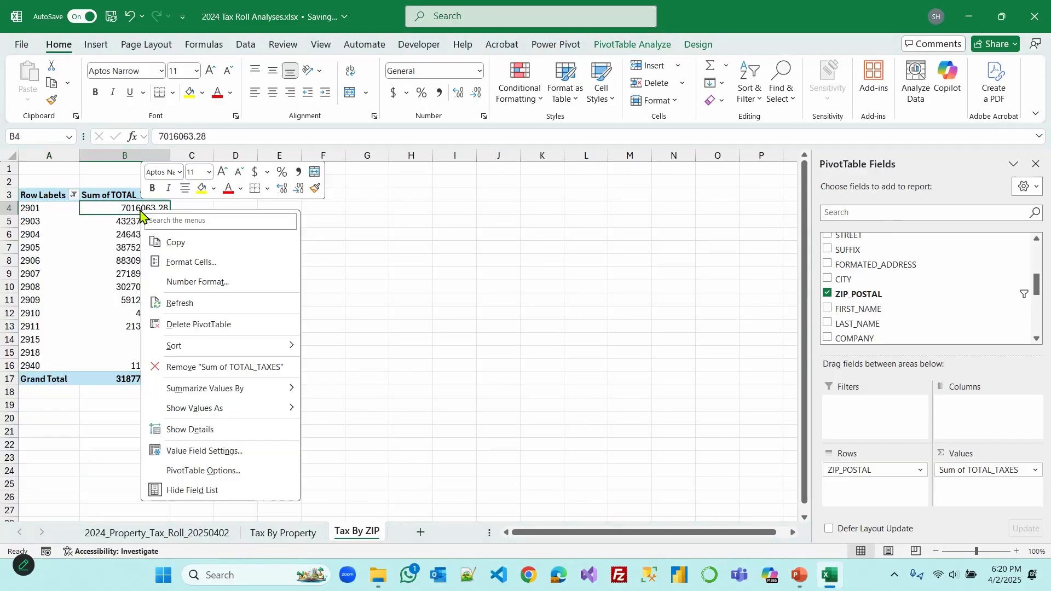
pyautogui.moveTo(279, 352)
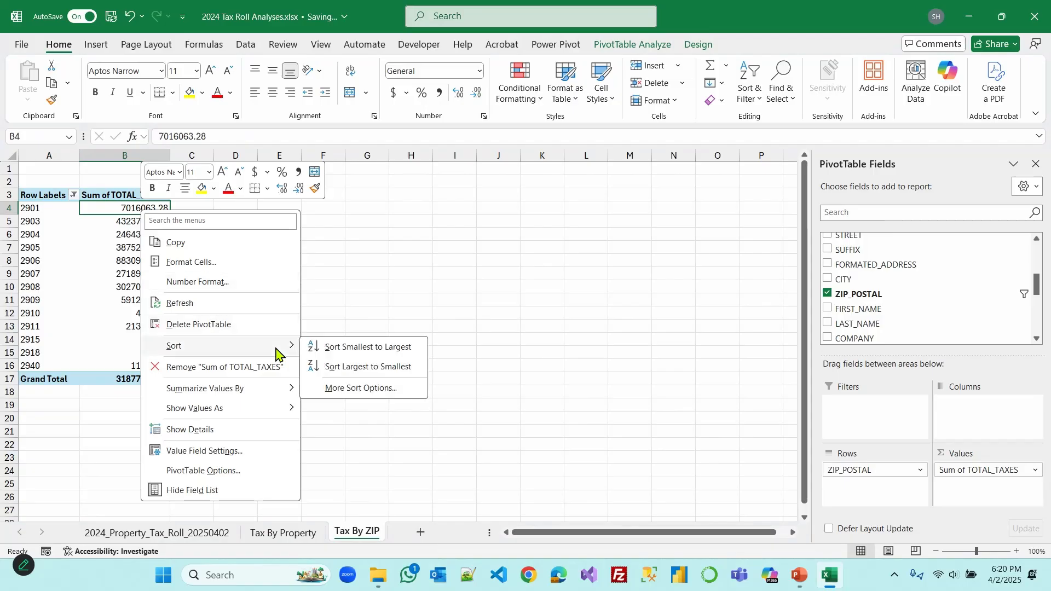
pyautogui.click(339, 365)
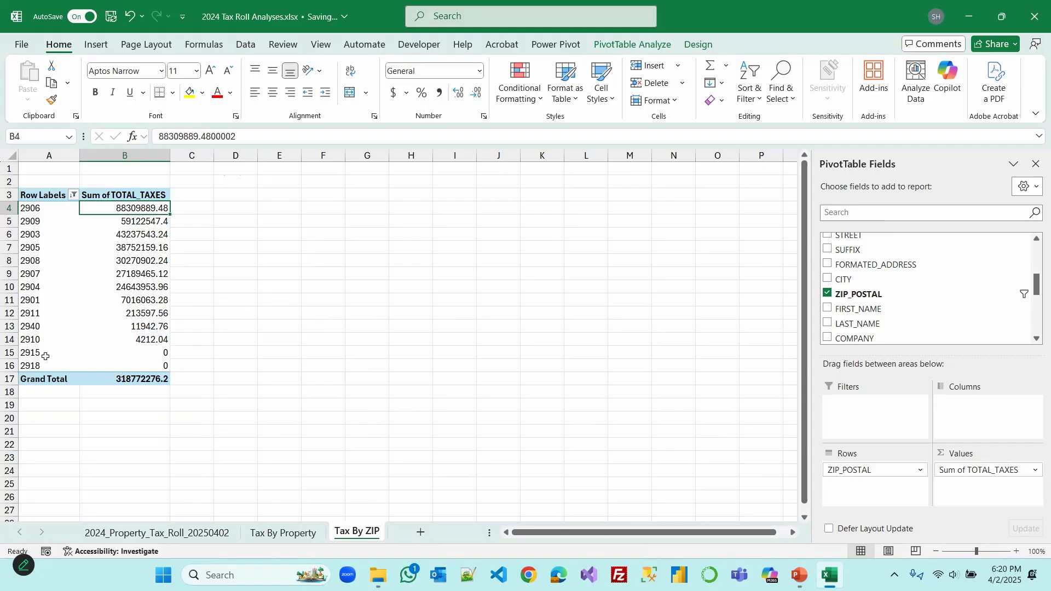
# Exclude the zero-tax ZIP codes 2915 and 2918 from the PivotTable's row labels
pyautogui.click(73, 195)
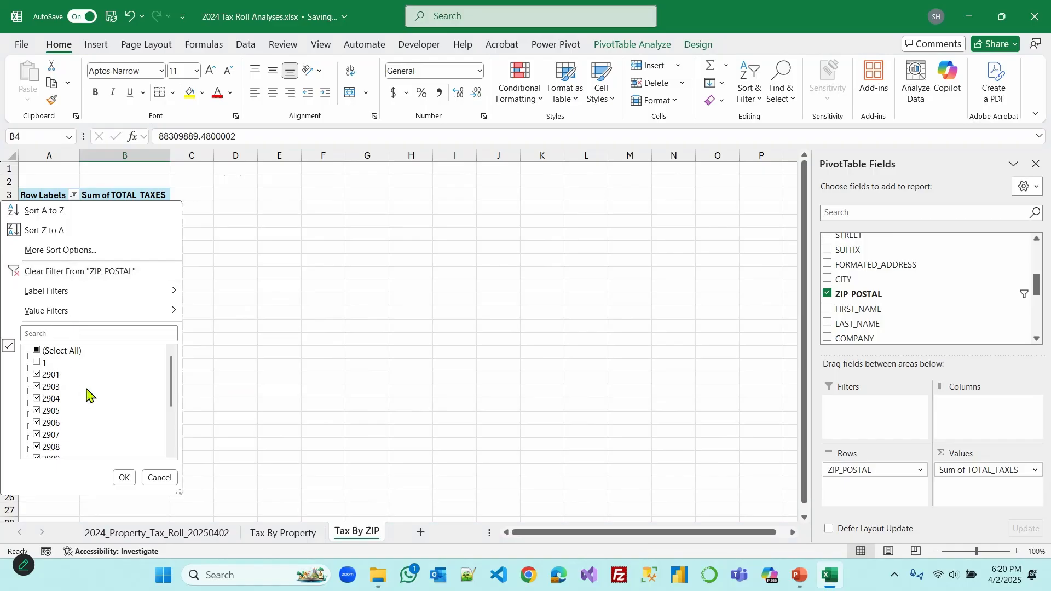
pyautogui.scroll(-2, 87, 394)
pyautogui.scroll(-1, 58, 417)
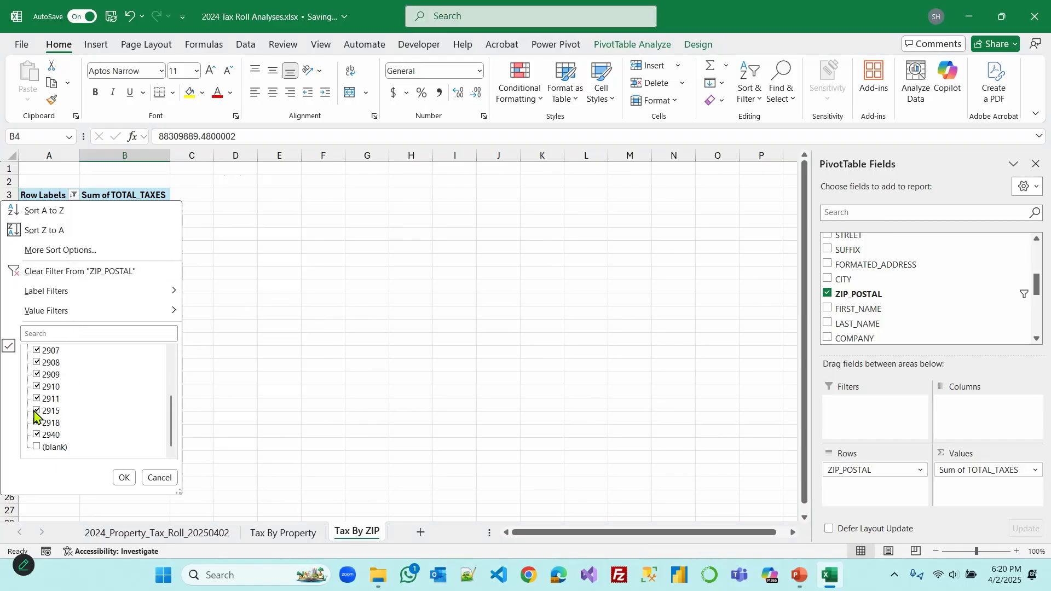
pyautogui.click(50, 411)
pyautogui.click(50, 422)
pyautogui.click(123, 477)
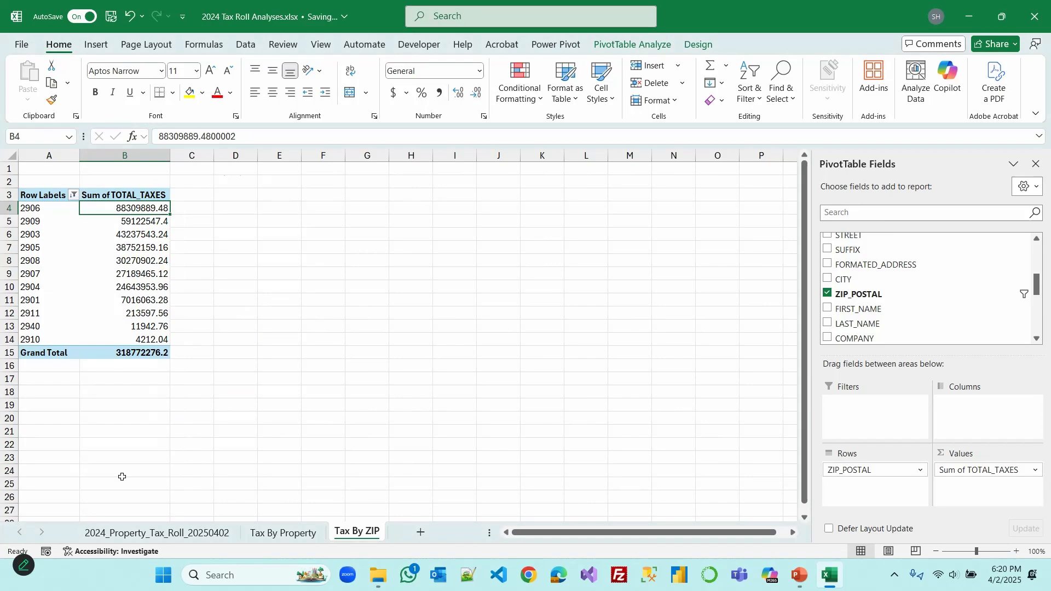
# Create a copy of the Tax By ZIP sheet at the end of the workbook
pyautogui.rightClick(356, 530)
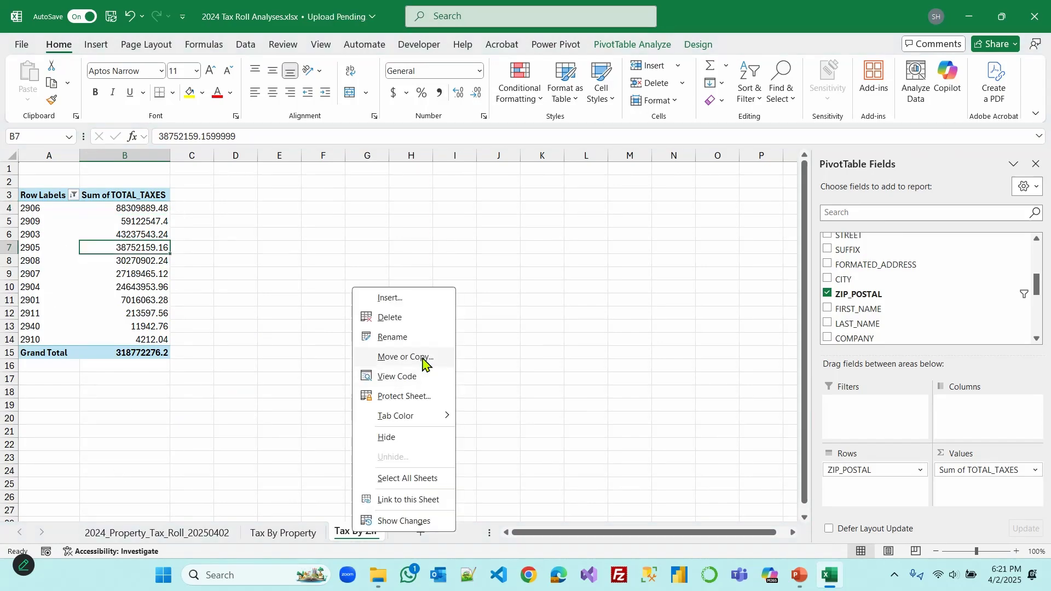
pyautogui.click(425, 362)
pyautogui.click(362, 383)
pyautogui.click(356, 435)
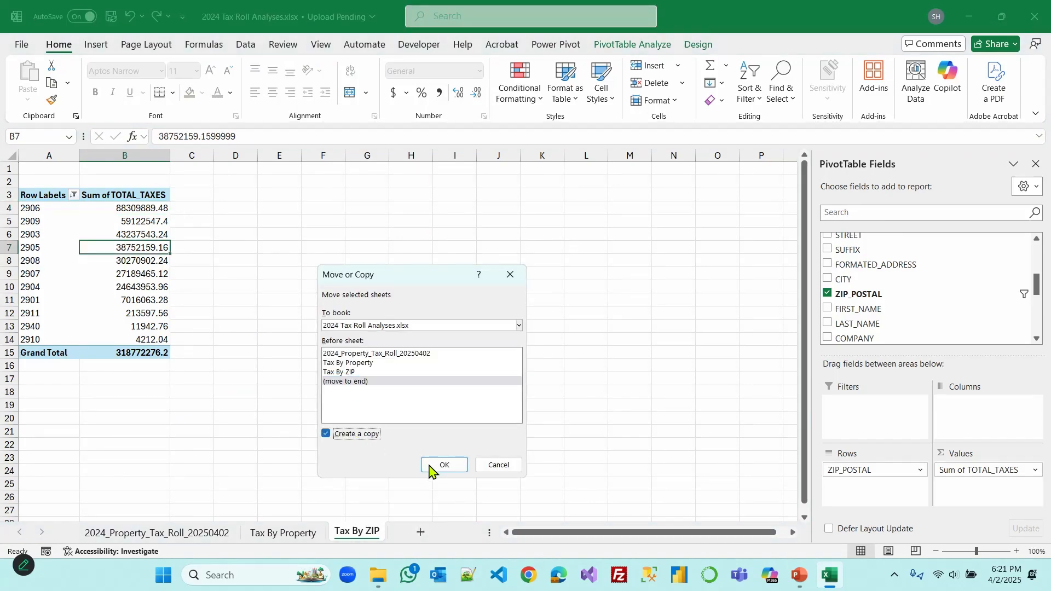
pyautogui.click(429, 465)
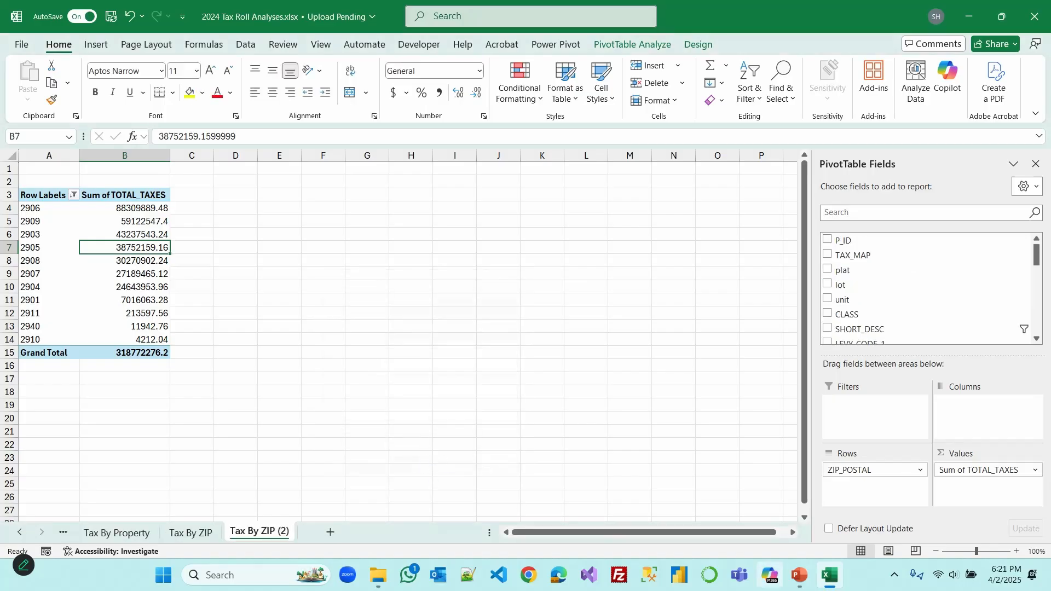
# Check the analysis questions on the PowerPoint slide, return to Excel and rename the copied sheet Tax Assessed VS Exmp By ZIP
pyautogui.click(799, 574)
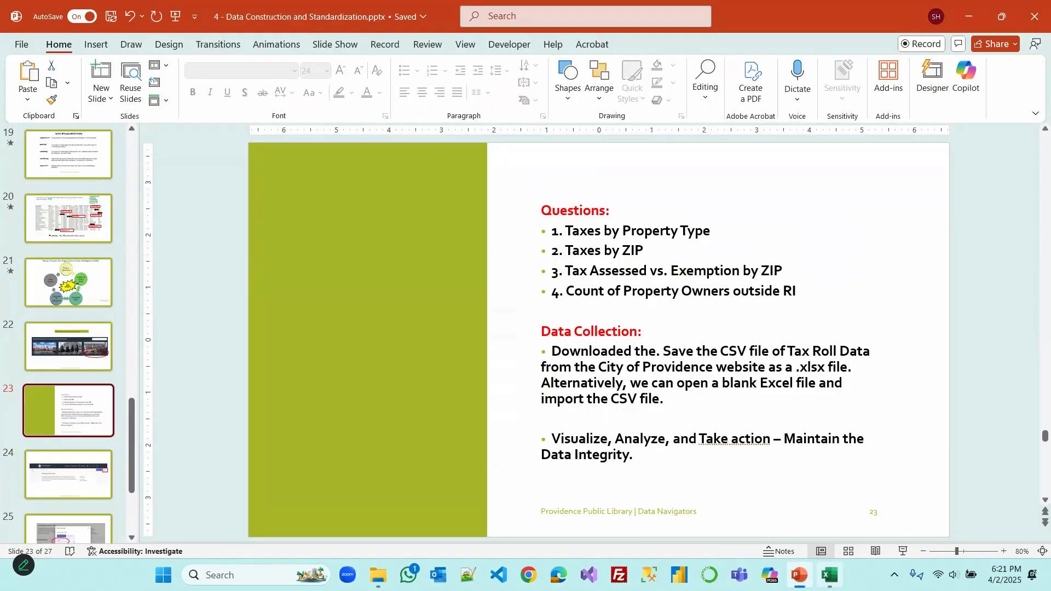
pyautogui.click(829, 575)
pyautogui.doubleClick(296, 535)
pyautogui.write('Tax Assesse')
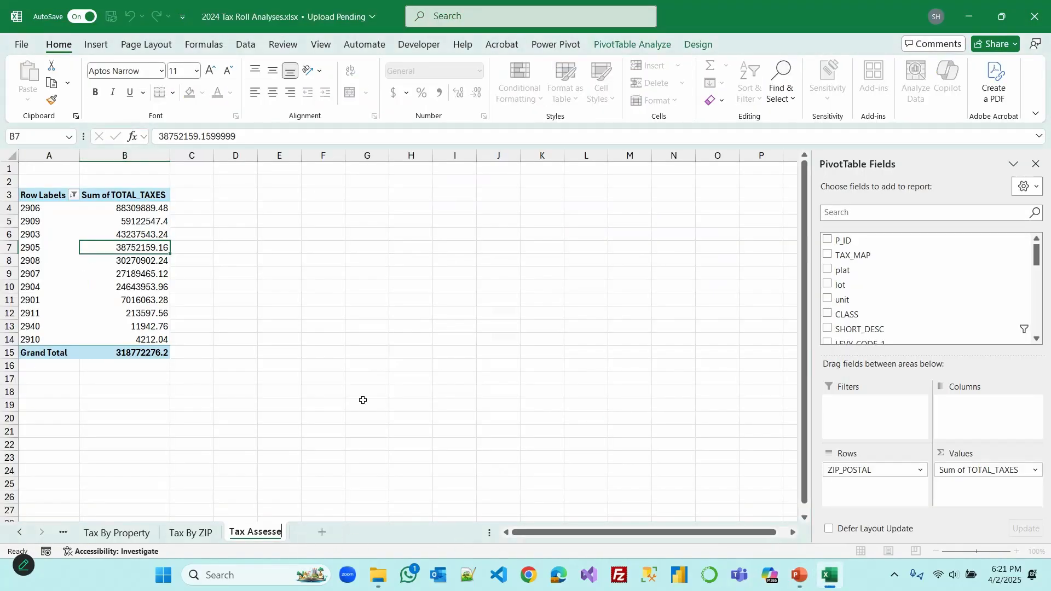
pyautogui.write('d VS Exmp B')
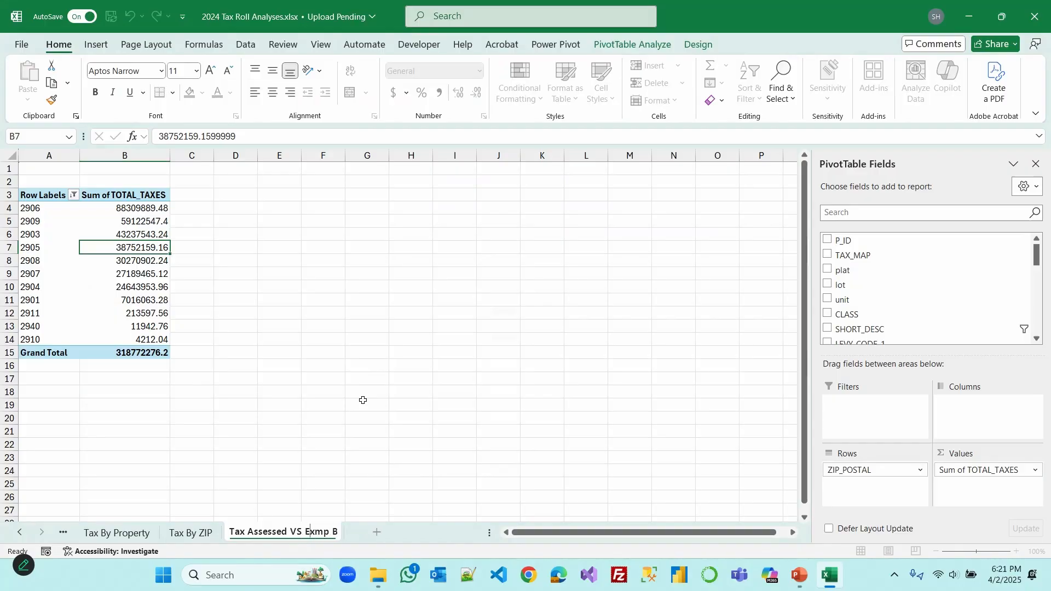
pyautogui.write('y ZIP')
pyautogui.click(362, 400)
pyautogui.click(161, 351)
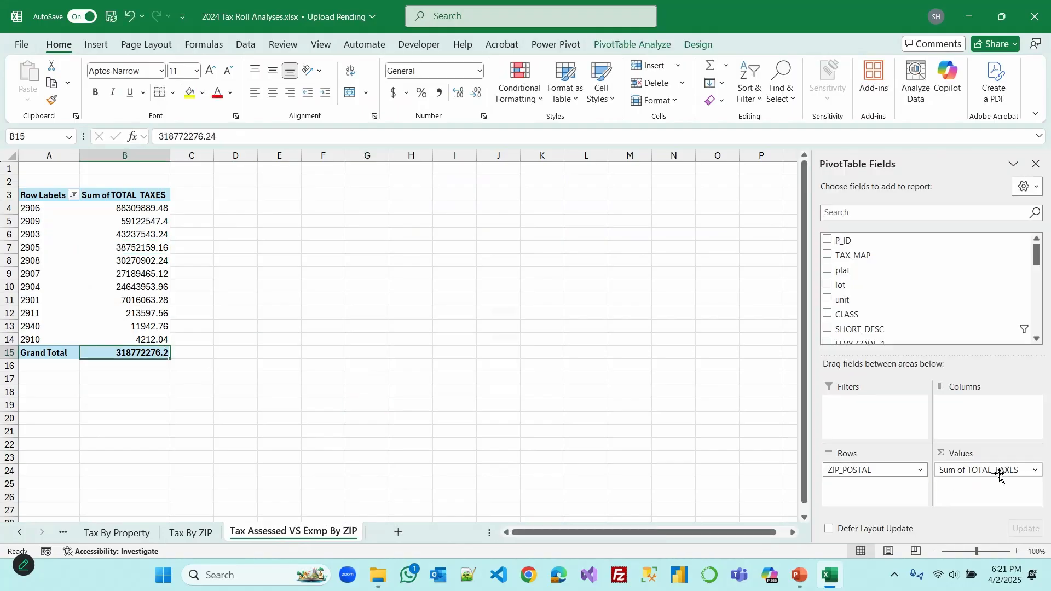
# Replace Sum of TOTAL_TAXES in the copied PivotTable's values with the sums of TOTAL_ASSMT and TOTAL_EXEMPT
pyautogui.moveTo(985, 471); pyautogui.dragTo(695, 430)
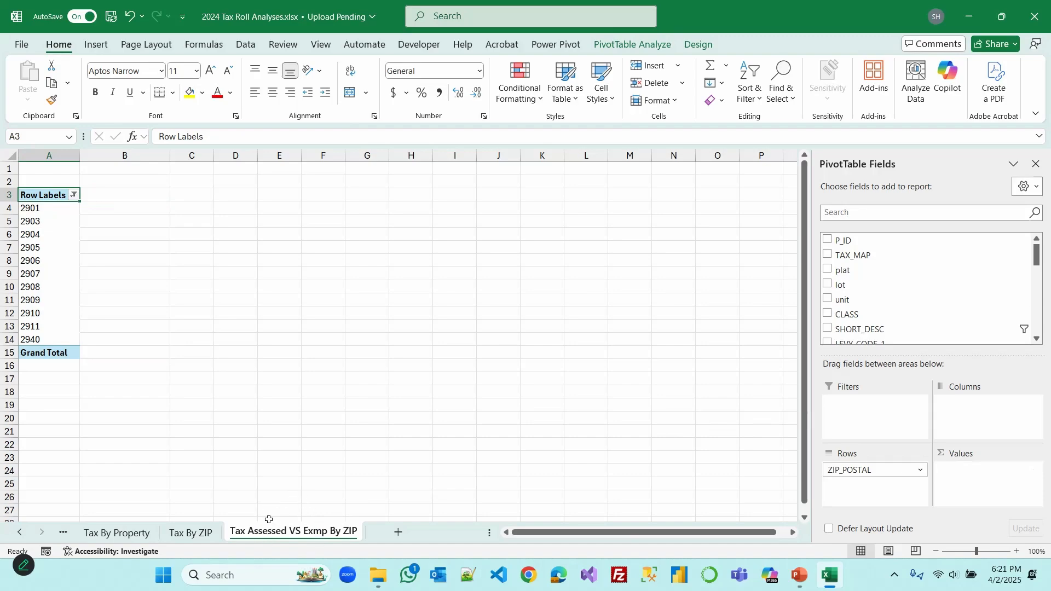
pyautogui.scroll(-6, 987, 300)
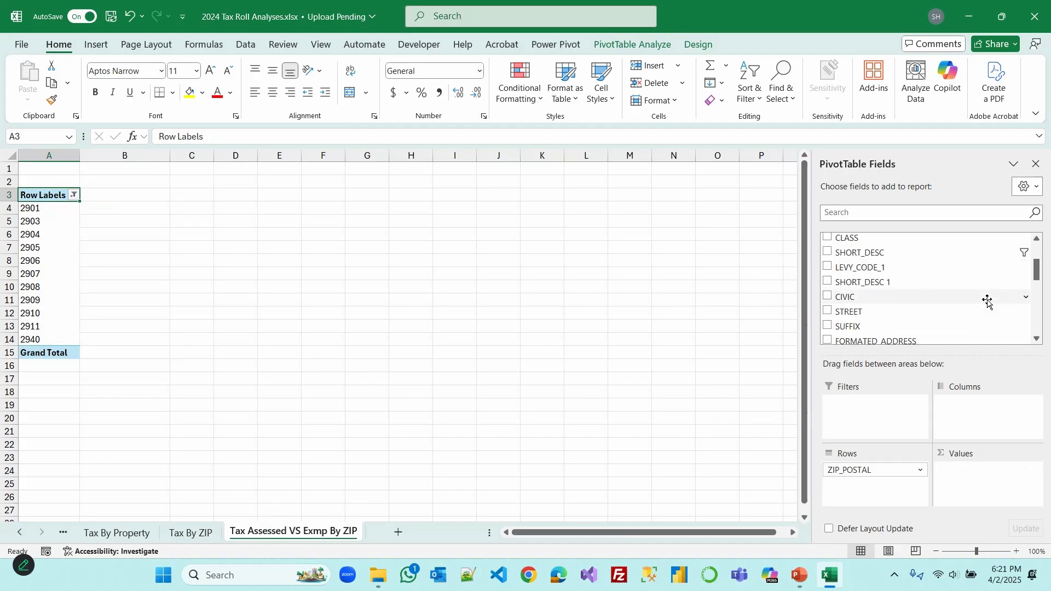
pyautogui.scroll(-5, 987, 300)
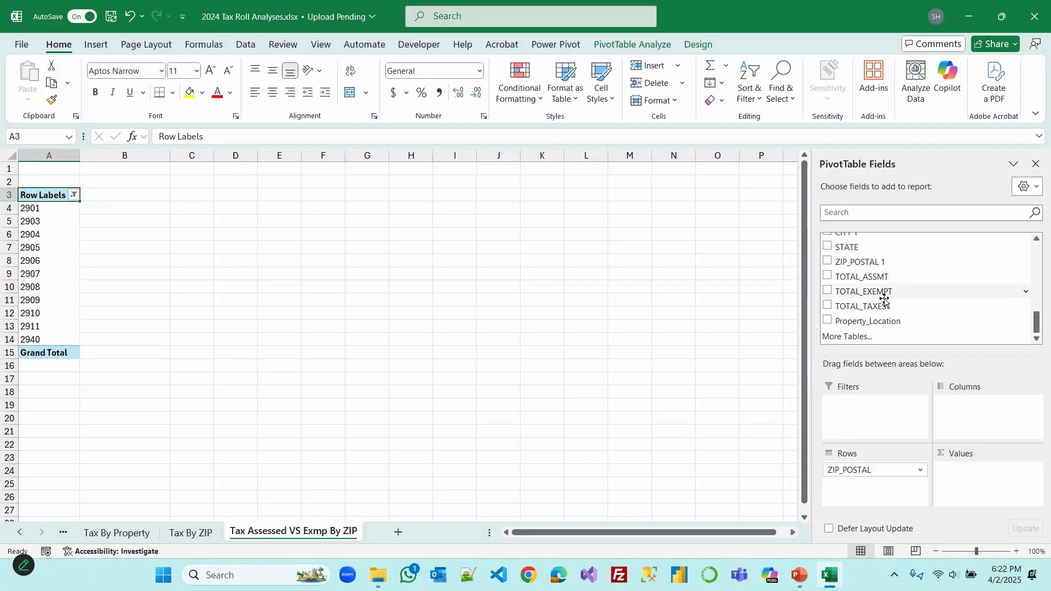
pyautogui.moveTo(875, 276); pyautogui.dragTo(973, 464)
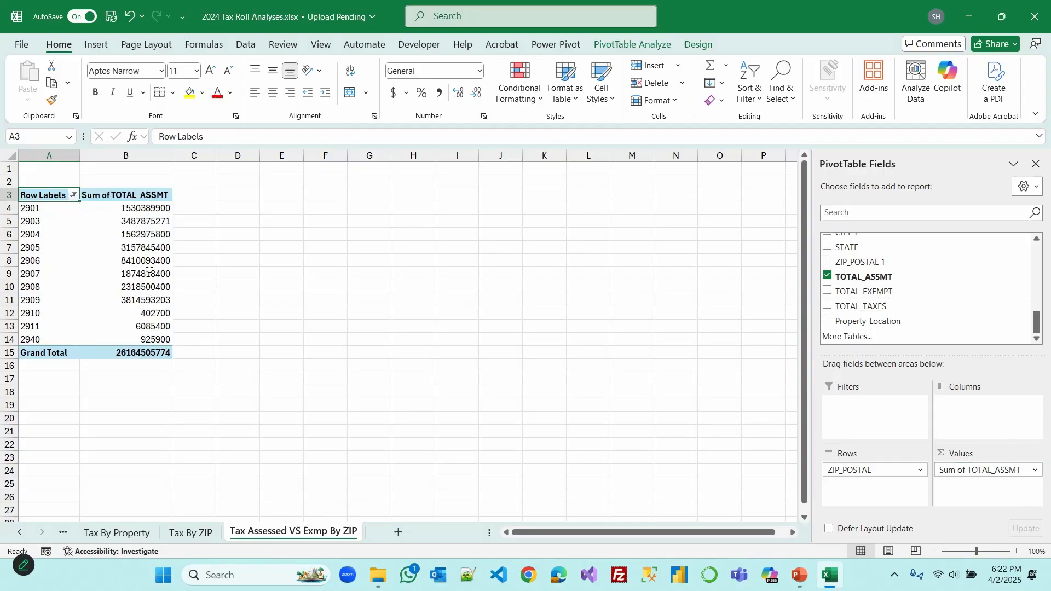
pyautogui.moveTo(872, 291); pyautogui.dragTo(984, 488)
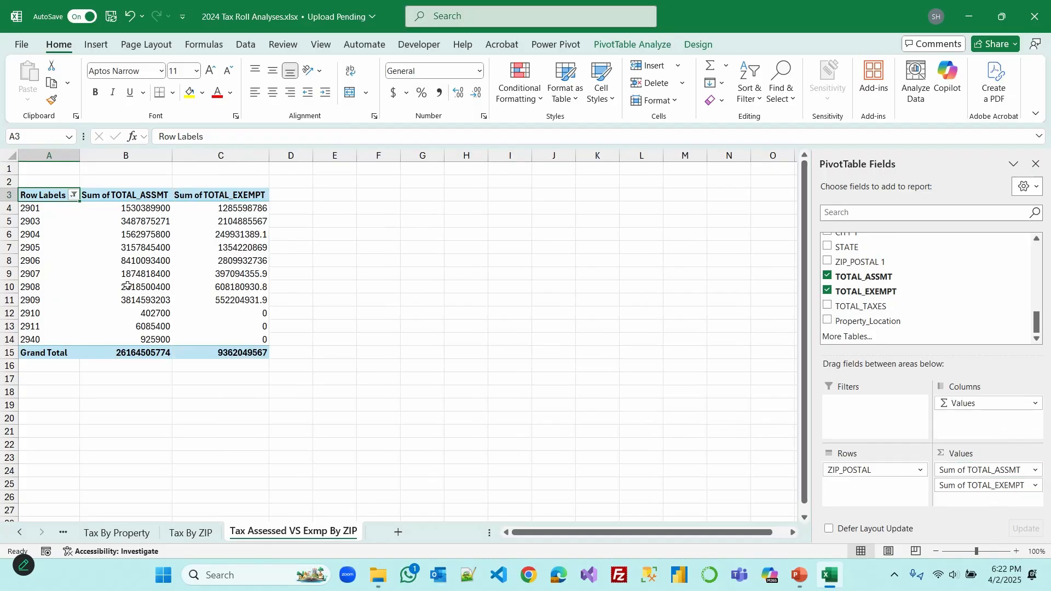
# Sort the ZIP codes by Sum of TOTAL_ASSMT from largest to smallest
pyautogui.rightClick(147, 209)
pyautogui.moveTo(182, 342)
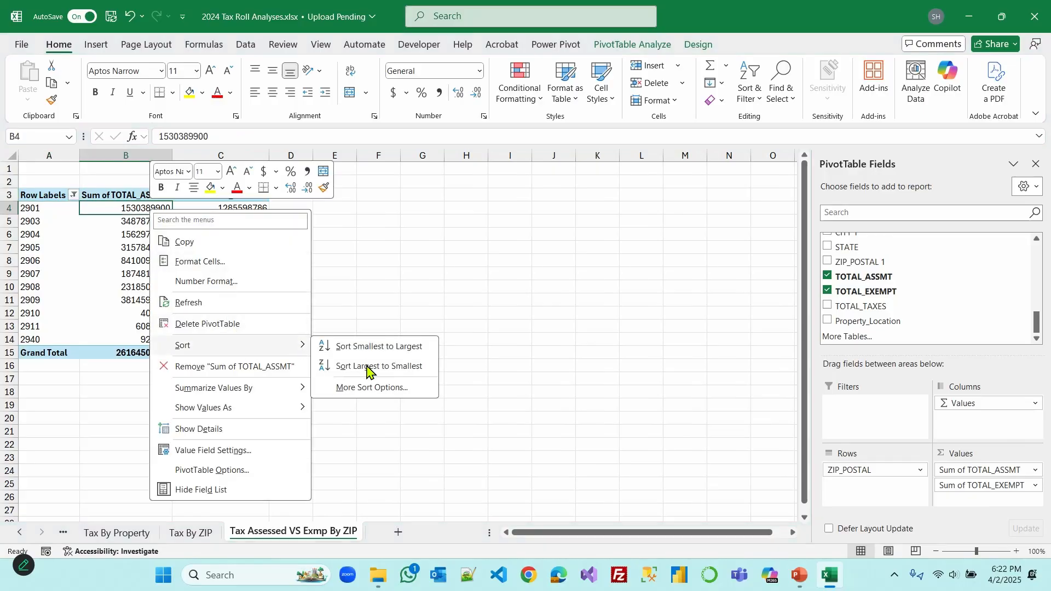
pyautogui.click(369, 366)
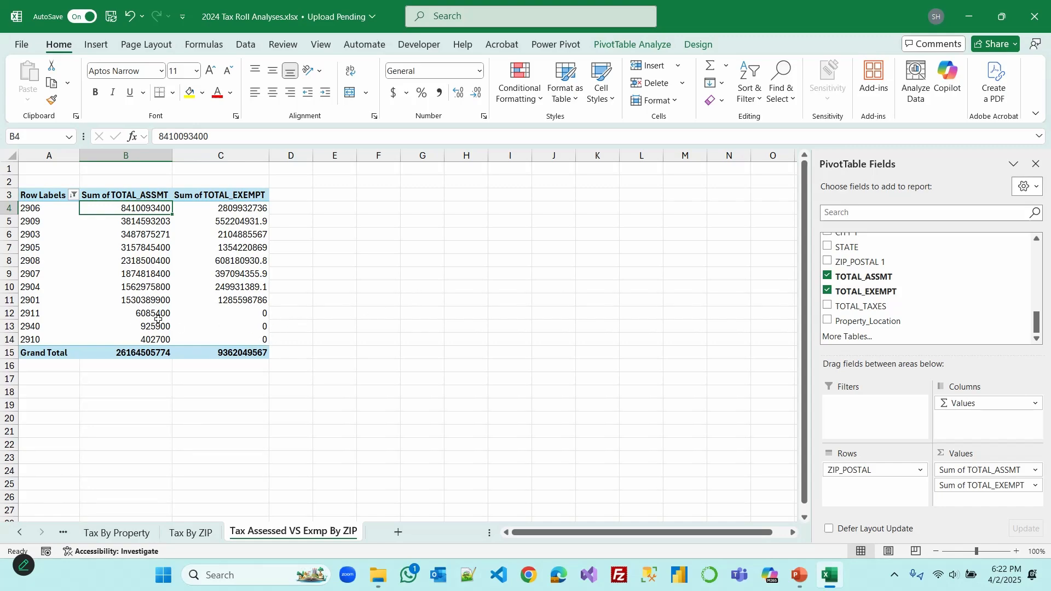
pyautogui.click(516, 341)
# Check the next analysis question on the PowerPoint slide, return to Excel and copy the Tax Assessed VS Exmp By ZIP sheet to the workbook's end
pyautogui.click(799, 575)
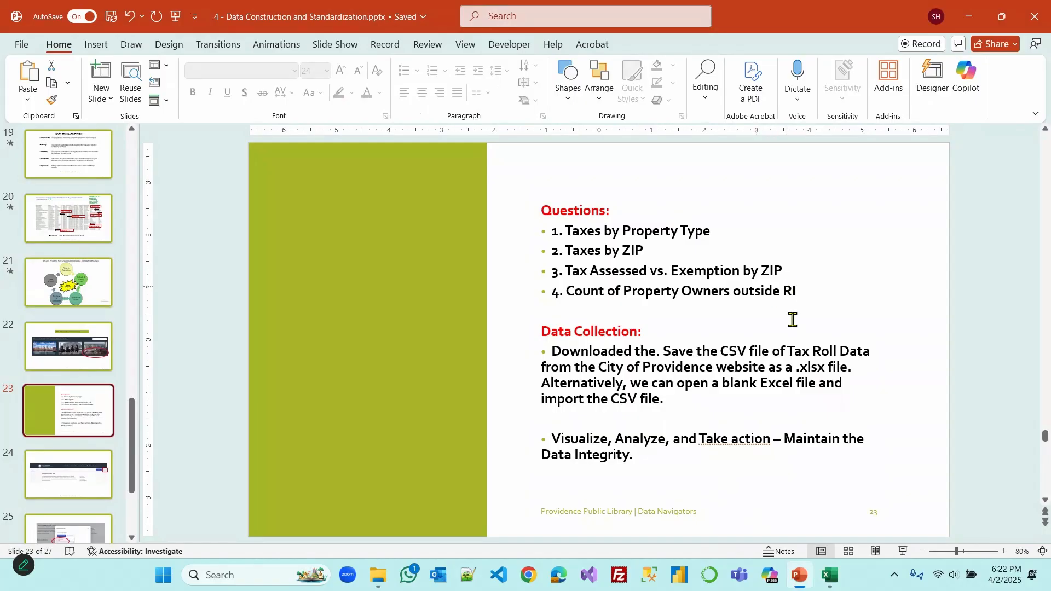
pyautogui.click(830, 575)
pyautogui.rightClick(318, 533)
pyautogui.click(352, 354)
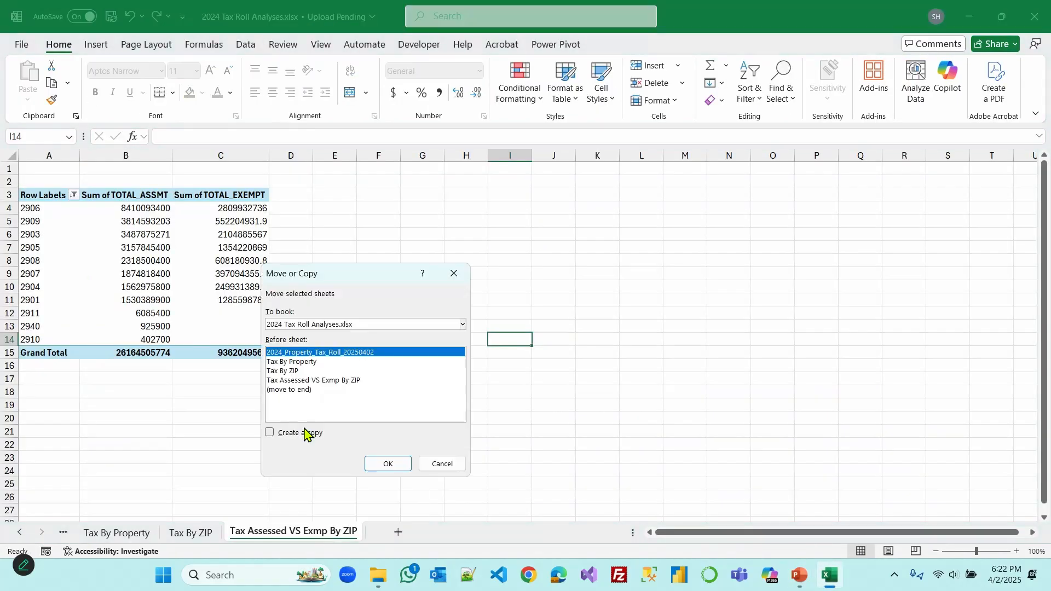
pyautogui.click(300, 432)
pyautogui.click(299, 389)
pyautogui.click(387, 463)
# Rename the copied sheet Property Owners Ouside of RI
pyautogui.hotkey('alt', 'h')
pyautogui.write('orCount O')
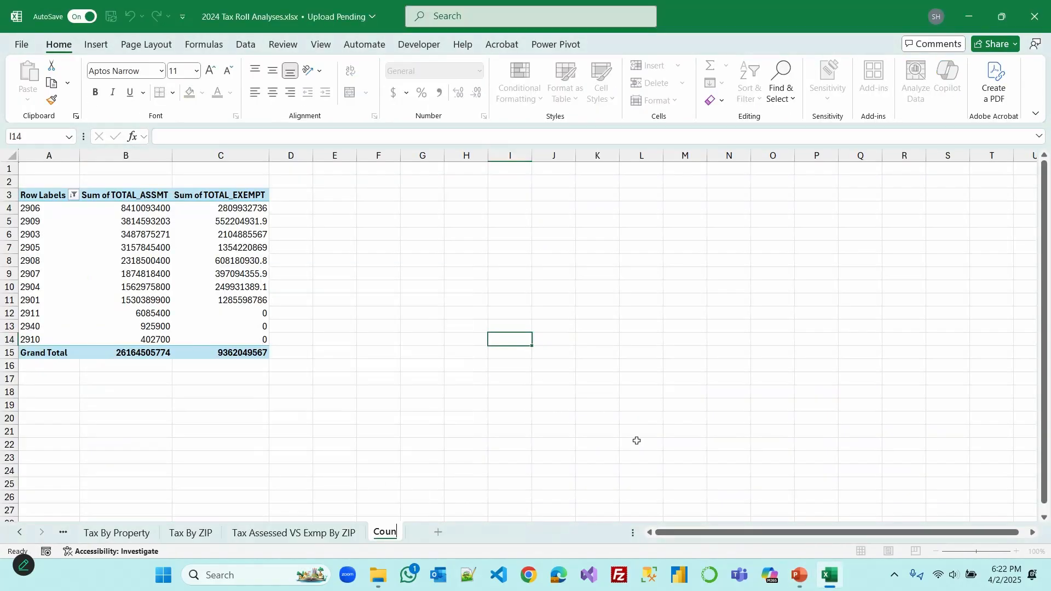
pyautogui.write('f Property')
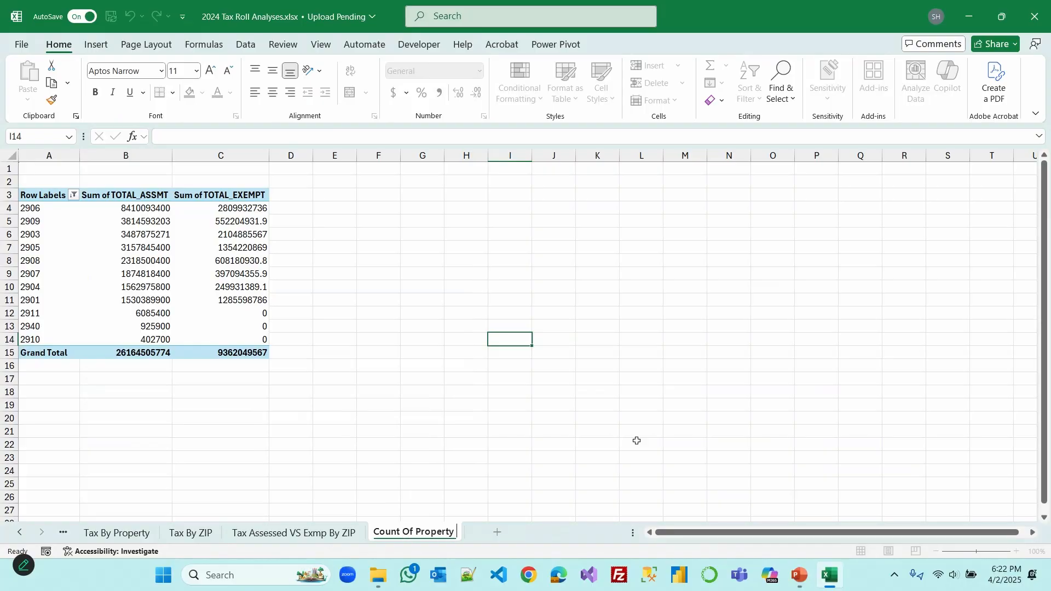
pyautogui.write(' Owners Outsee')
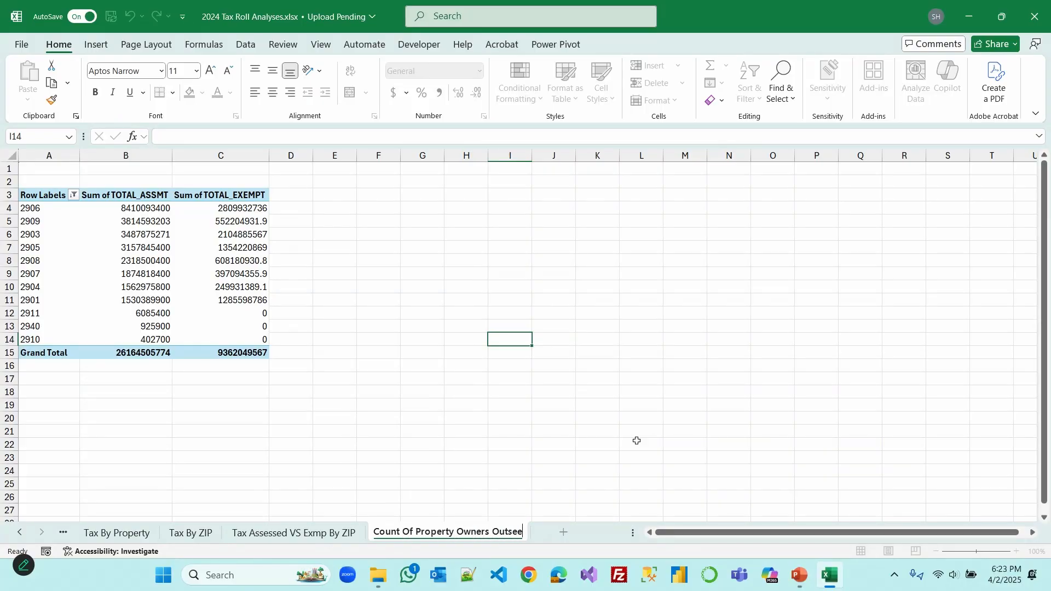
pyautogui.press('BackSpace')
pyautogui.write('i')
pyautogui.press('BackSpace')
pyautogui.press('BackSpace')
pyautogui.press('BackSpace')
pyautogui.press('BackSpace')
pyautogui.press('BackSpace')
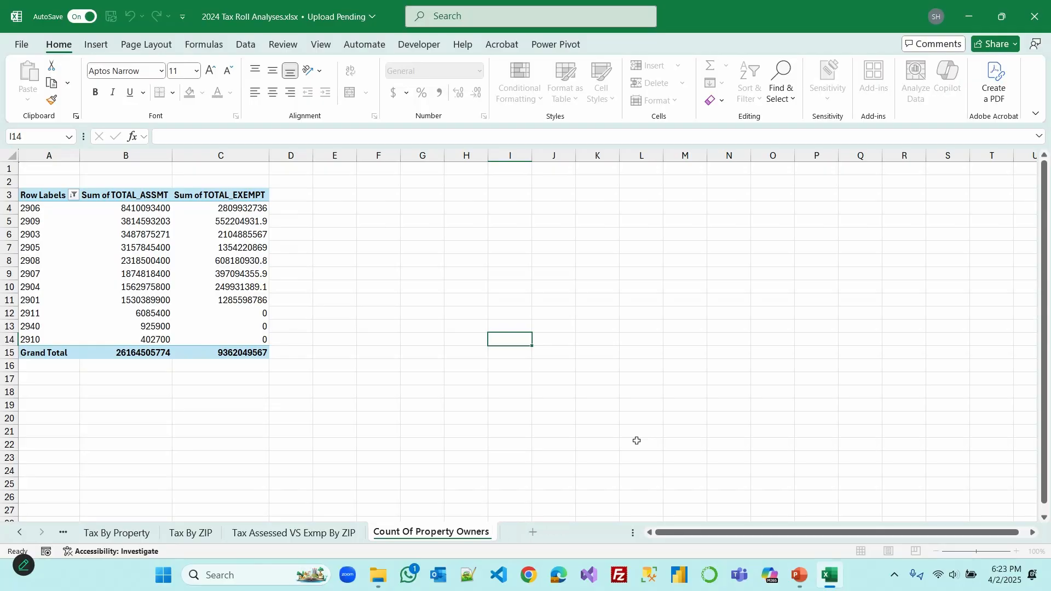
pyautogui.write('Coun')
pyautogui.click(572, 457)
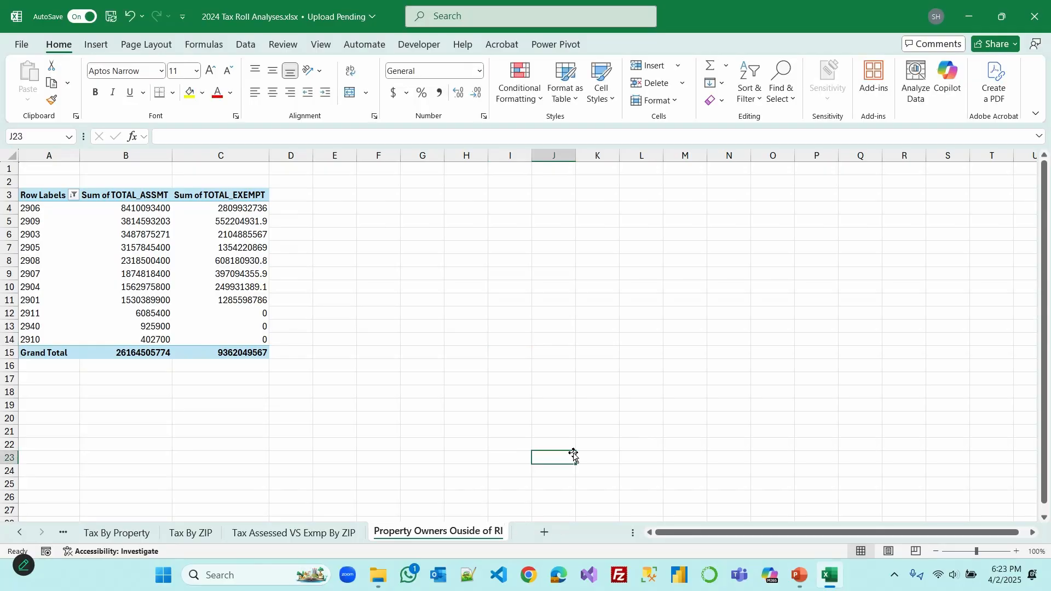
# Clear all fields and filters from the PivotTable on the renamed sheet
pyautogui.click(257, 326)
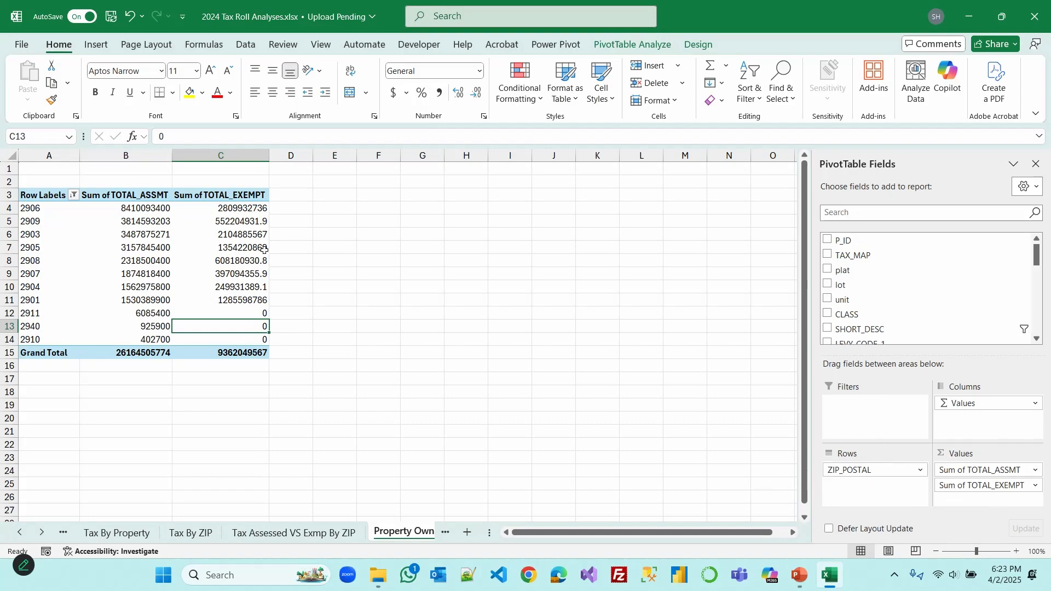
pyautogui.click(636, 45)
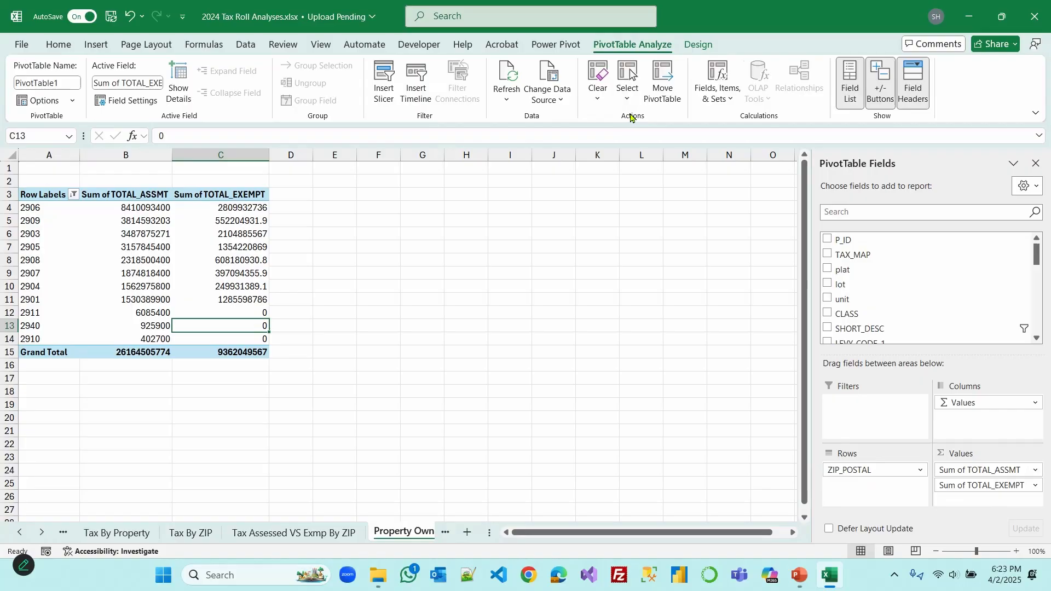
pyautogui.click(599, 96)
pyautogui.click(626, 121)
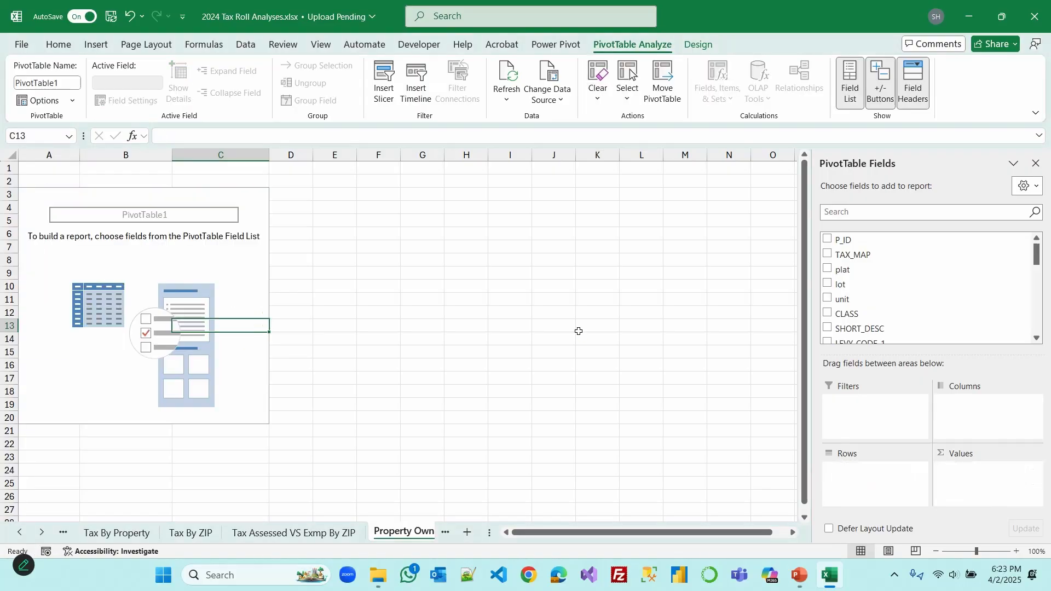
# Build the empty PivotTable with STATE as the row labels and Count of STATE as the values
pyautogui.scroll(-10, 966, 277)
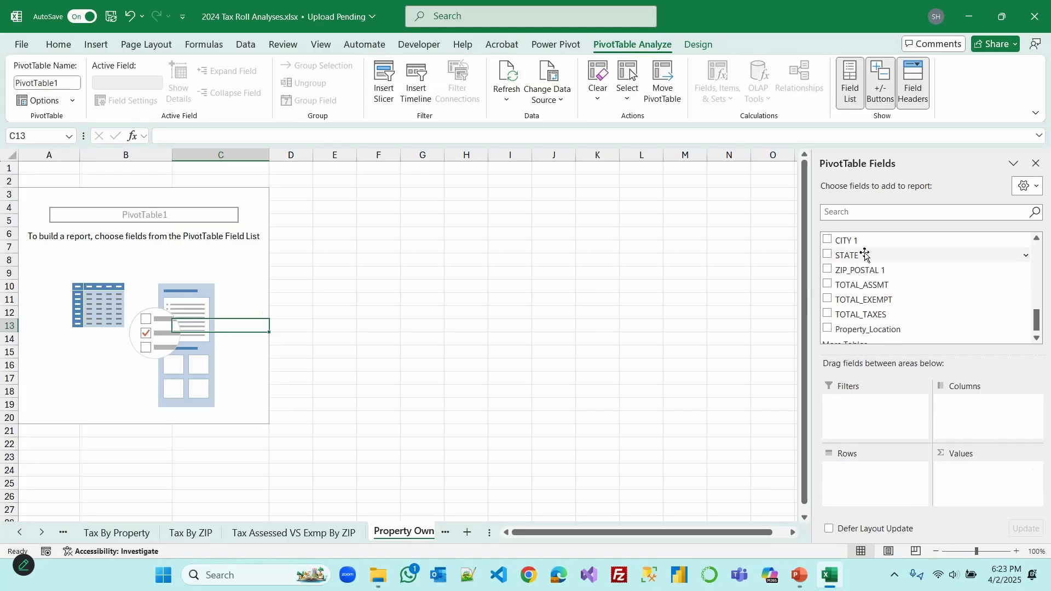
pyautogui.moveTo(846, 255); pyautogui.dragTo(980, 485)
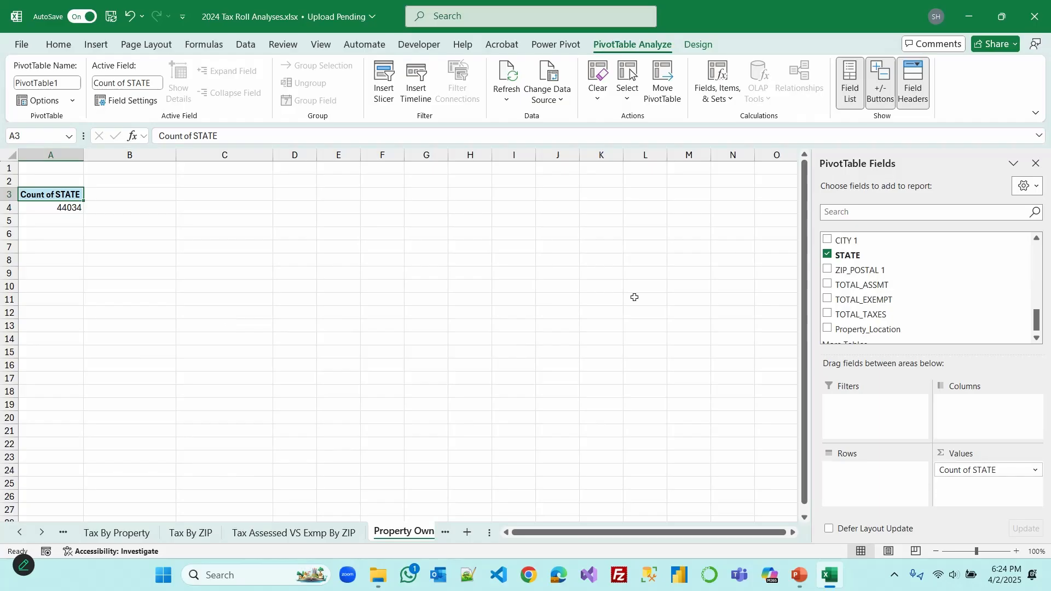
pyautogui.moveTo(849, 255); pyautogui.dragTo(860, 485)
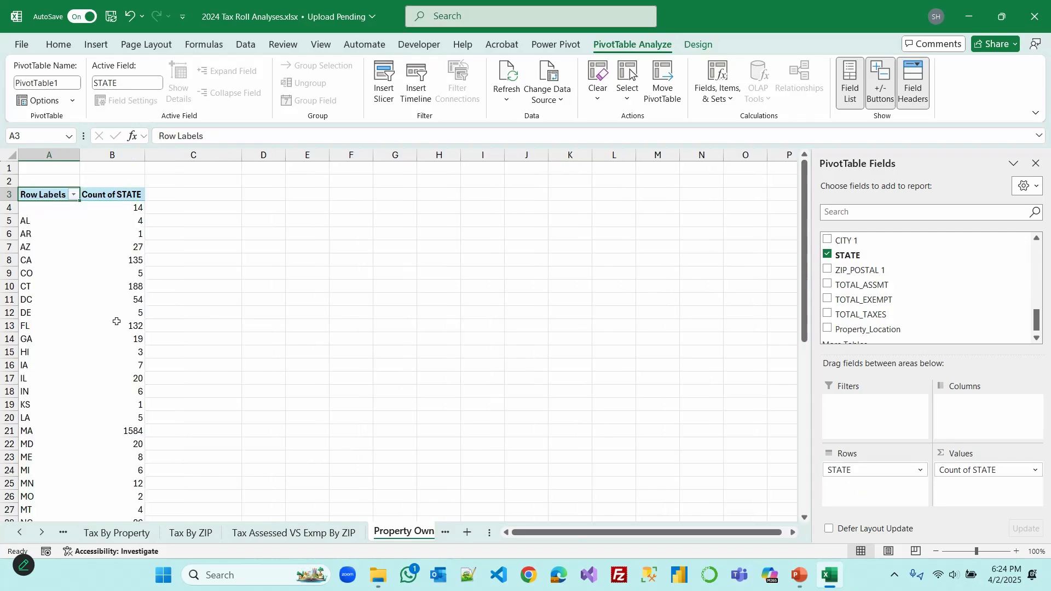
# Exclude the blank entry and RI from the PivotTable's STATE row labels
pyautogui.scroll(-2, 57, 355)
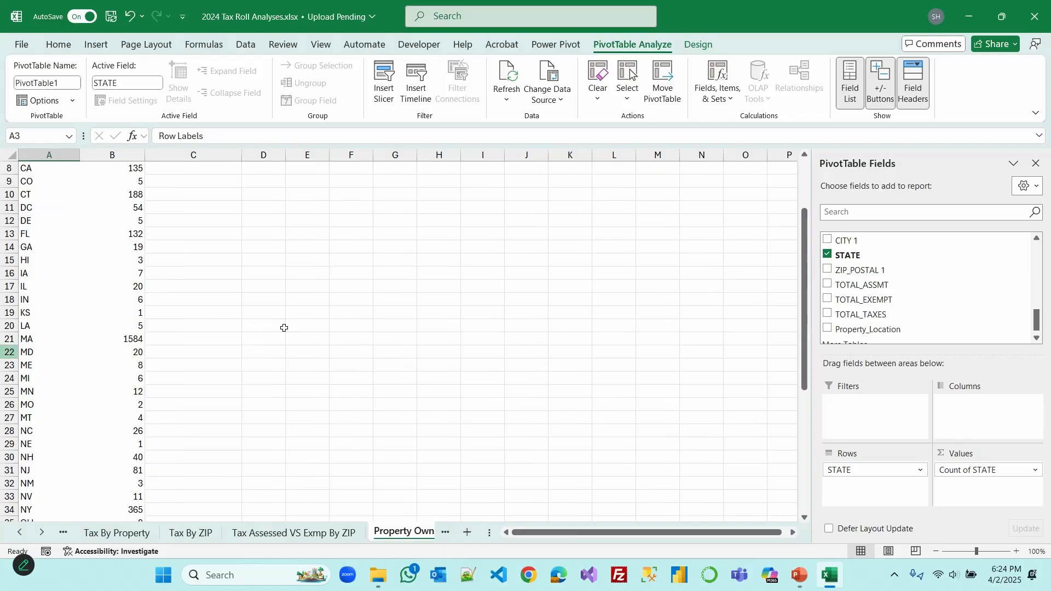
pyautogui.hotkey('alt', 'Down')
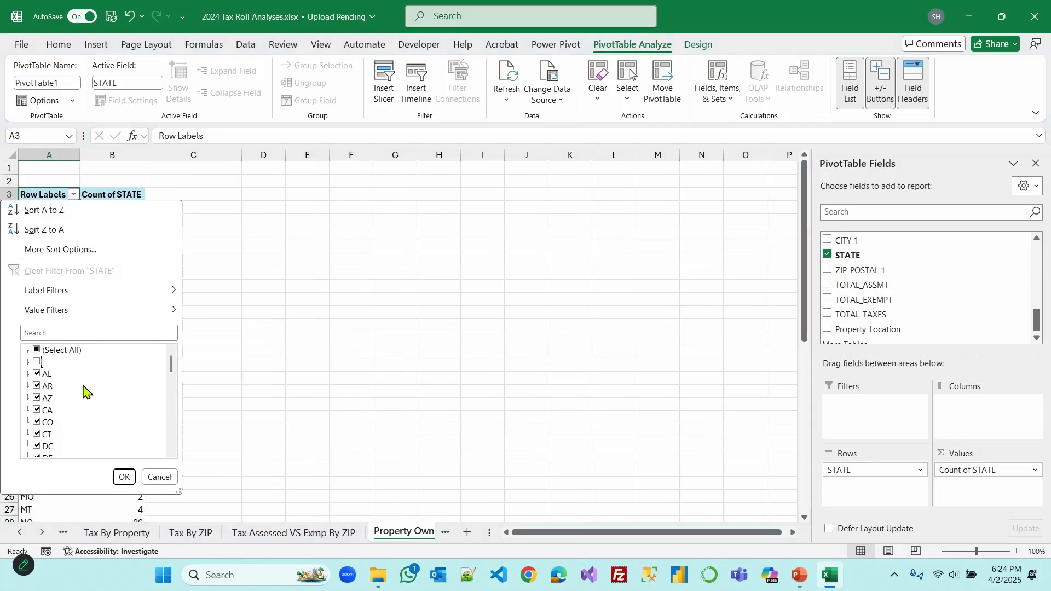
pyautogui.scroll(-4, 84, 391)
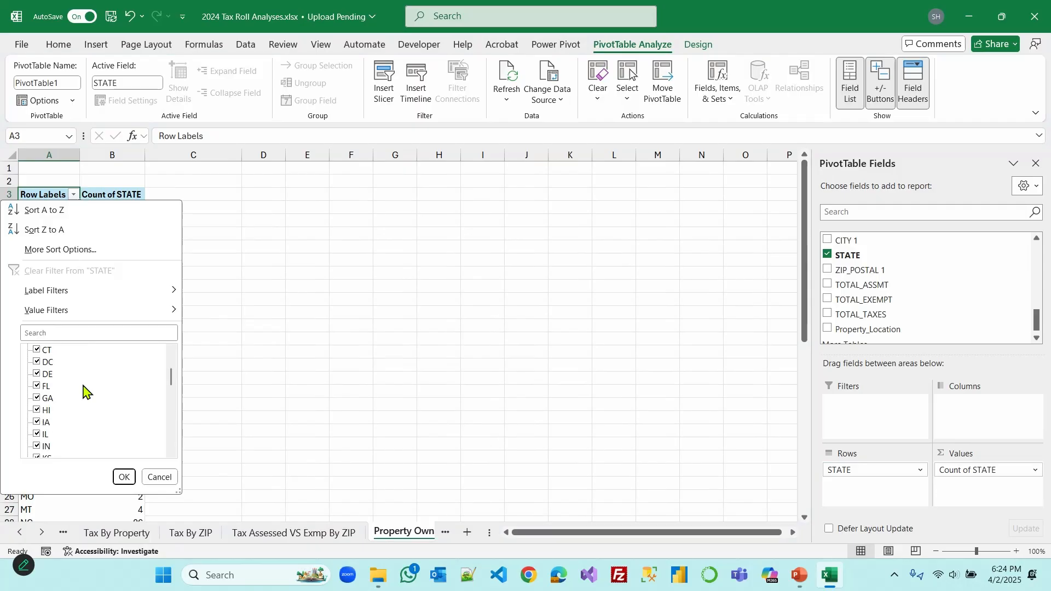
pyautogui.scroll(-5, 84, 391)
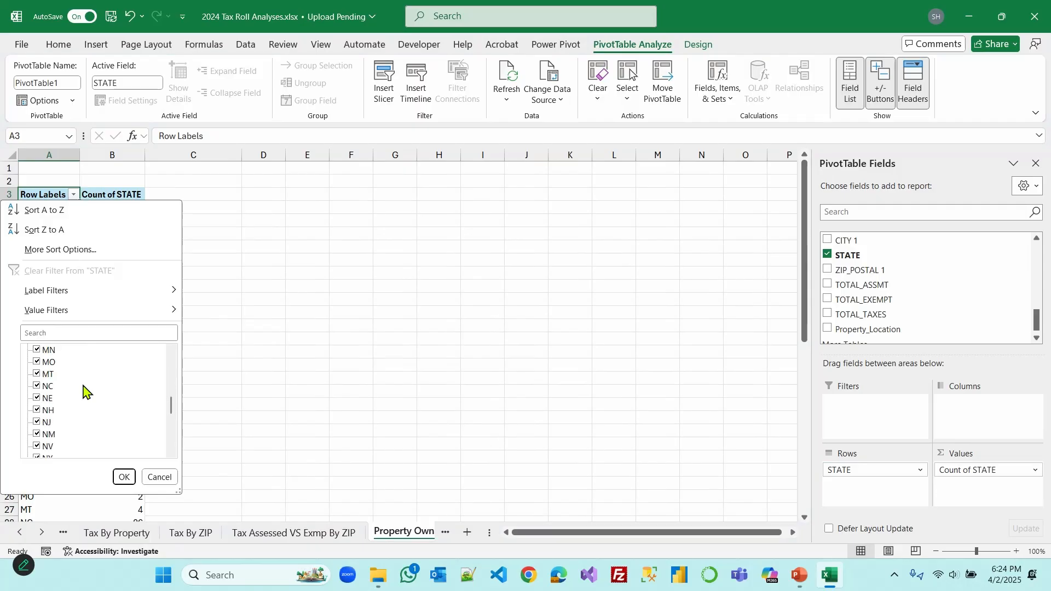
pyautogui.scroll(-5, 85, 392)
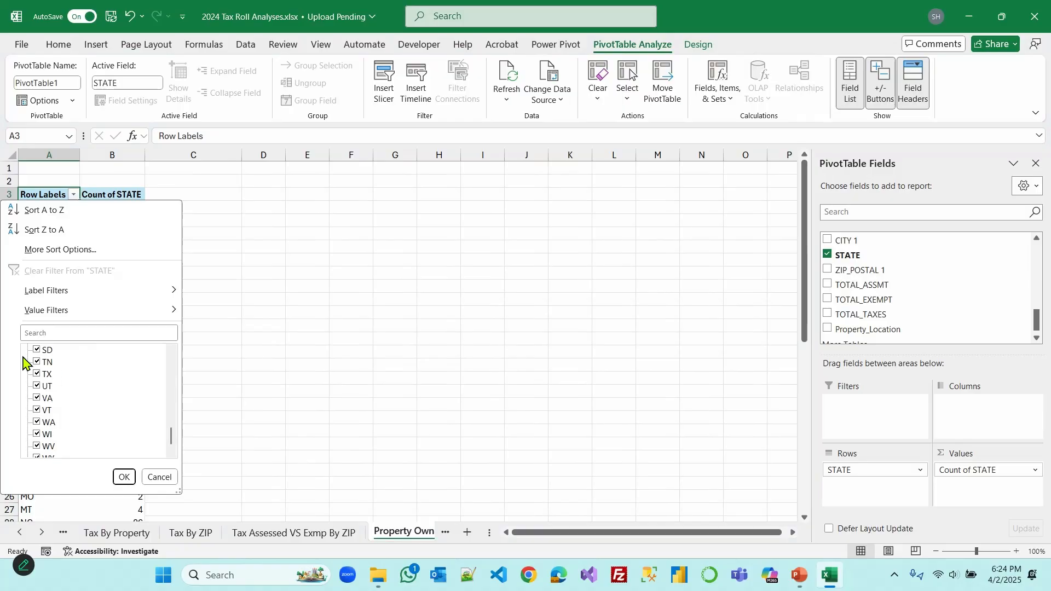
pyautogui.scroll(1, 29, 356)
pyautogui.click(36, 350)
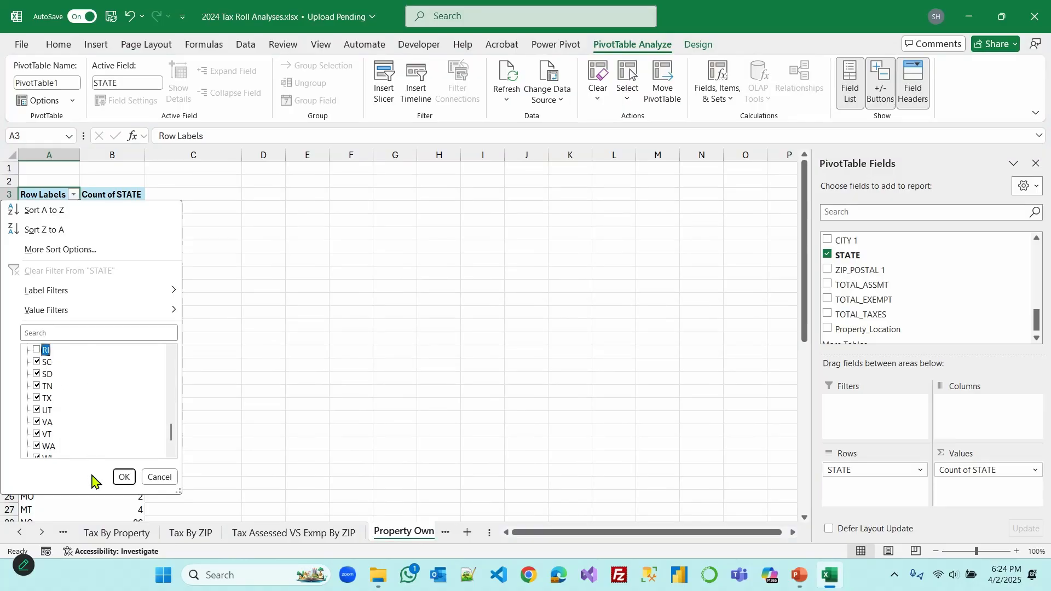
pyautogui.click(122, 476)
# Sort the states by Count of STATE from largest to smallest
pyautogui.click(137, 233)
pyautogui.rightClick(137, 233)
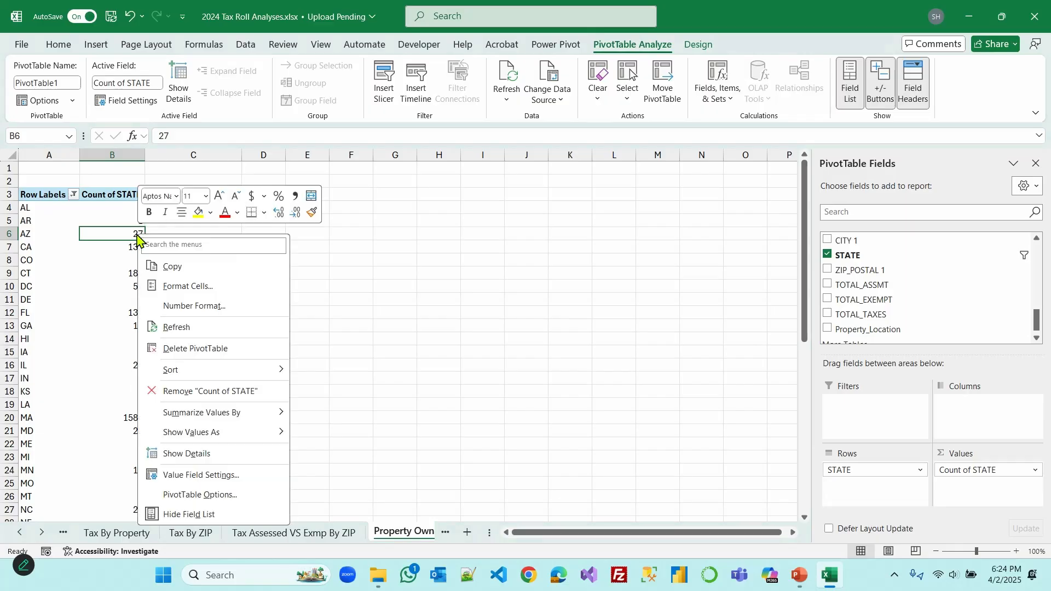
pyautogui.moveTo(276, 369)
pyautogui.click(332, 390)
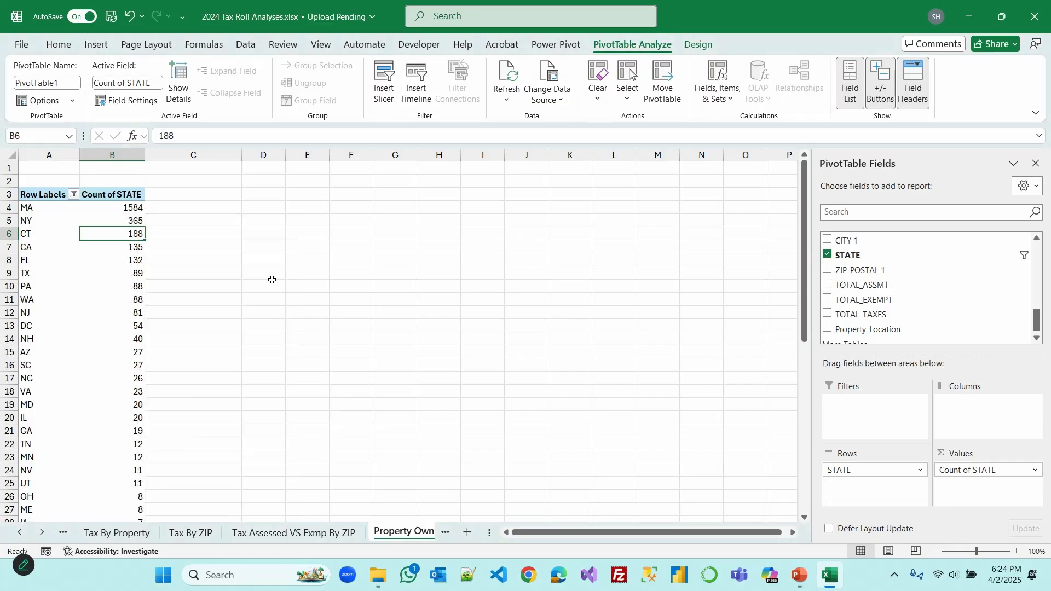
pyautogui.click(271, 281)
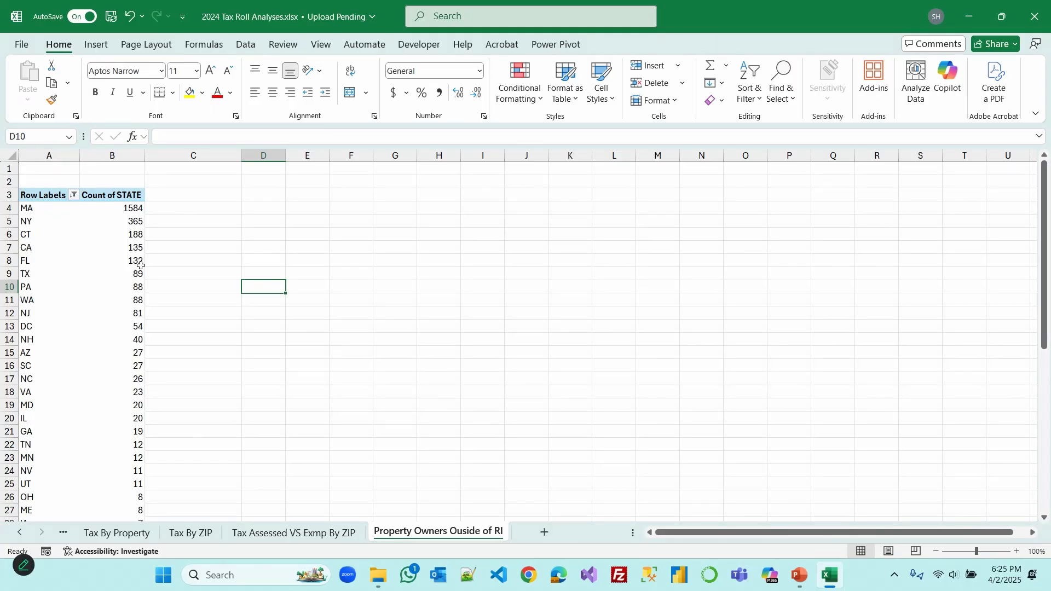
# Review the analysis questions on the PowerPoint slide and return to the Excel workbook
pyautogui.moveTo(138, 262)
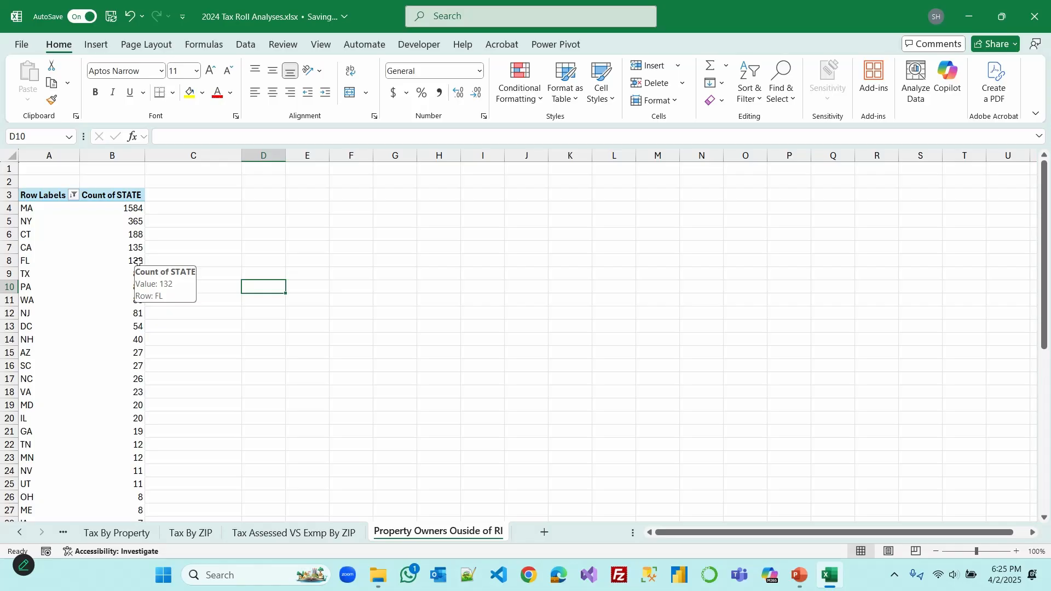
pyautogui.click(799, 575)
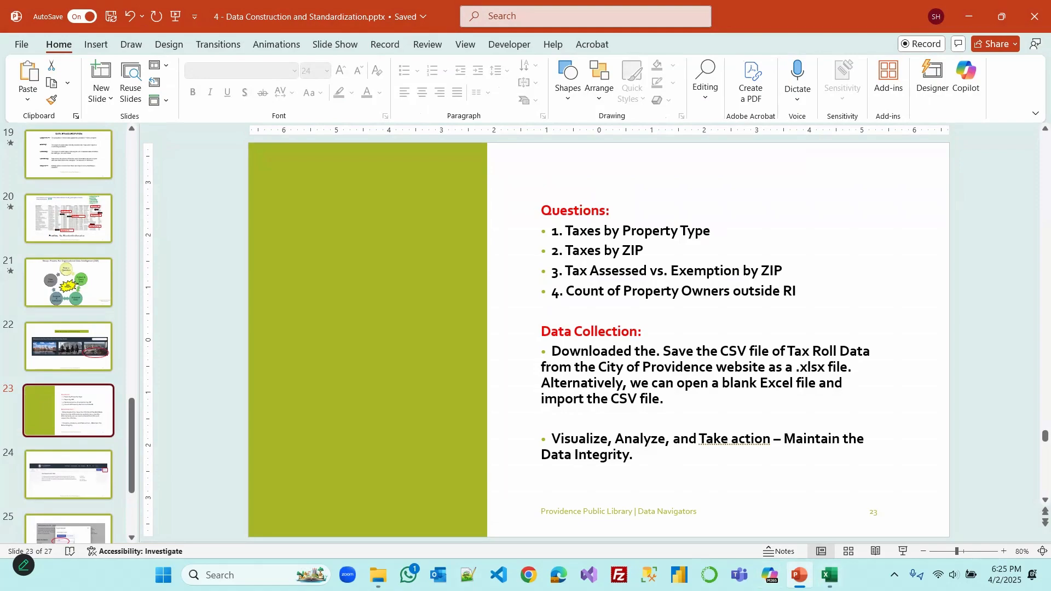
pyautogui.click(829, 574)
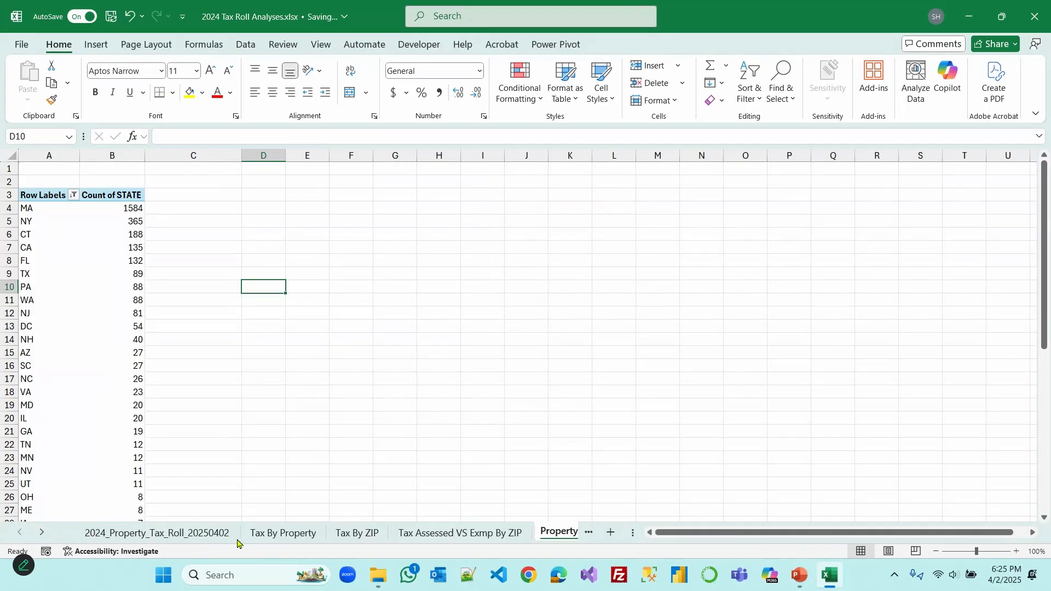
# Insert a blank row at row 2, above the PivotTable on the Tax By Property sheet
pyautogui.click(256, 534)
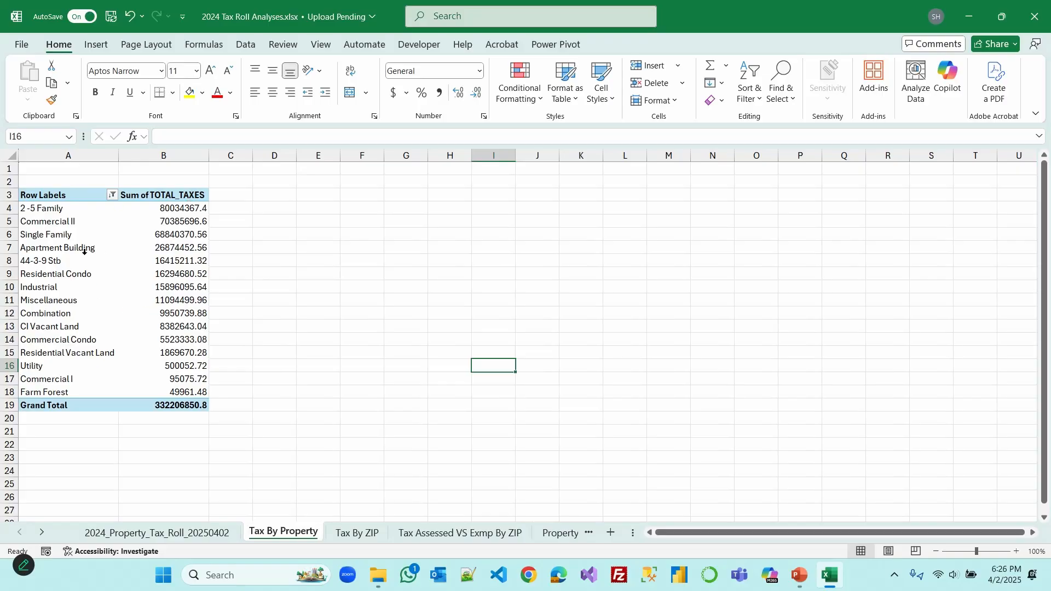
pyautogui.click(11, 180)
pyautogui.rightClick(11, 180)
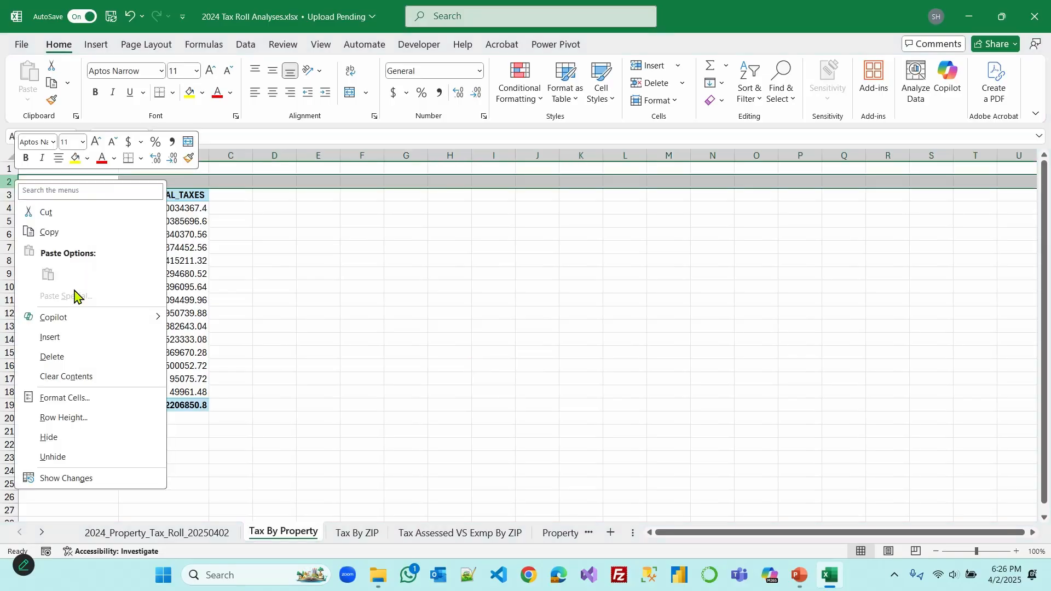
pyautogui.click(52, 339)
pyautogui.click(318, 287)
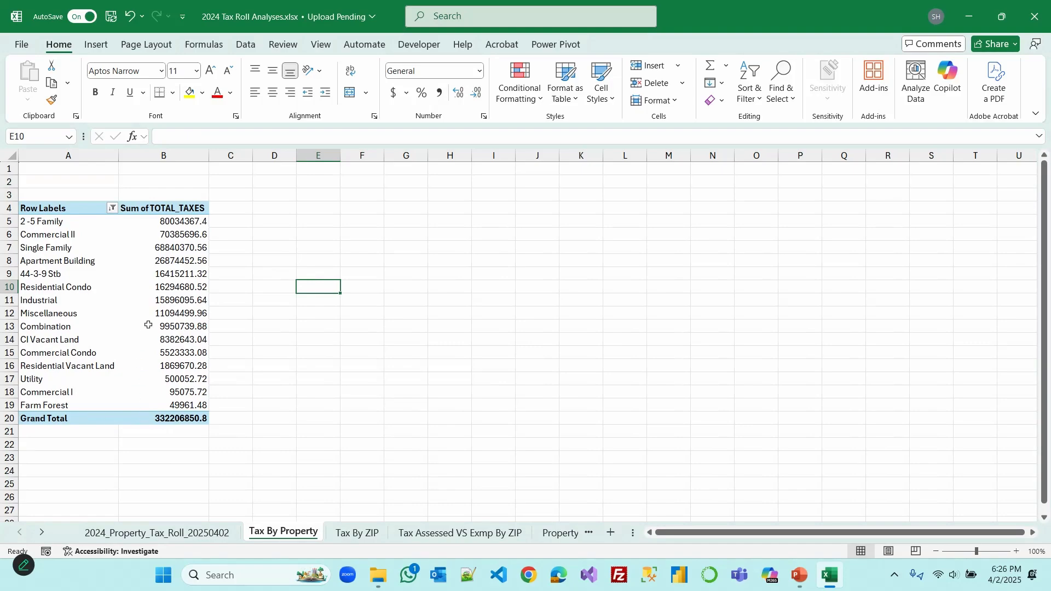
# Select the Apartment Building tax value in the Tax By Property PivotTable
pyautogui.moveTo(166, 308)
pyautogui.click(164, 260)
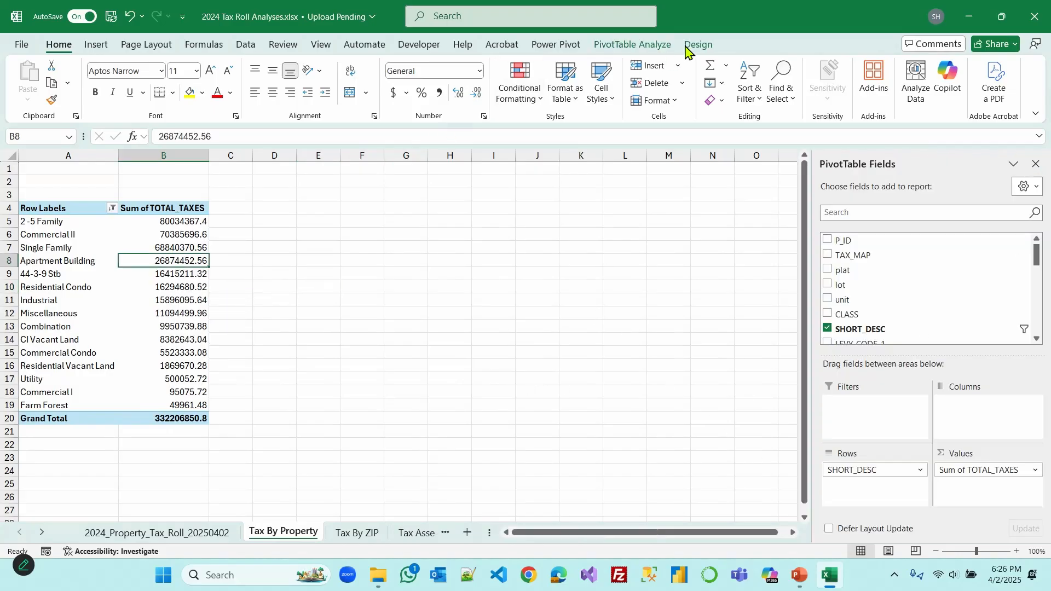
# Turn off the pivot table's grand totals and hide the gridlines on the Tax By Property sheet
pyautogui.click(688, 47)
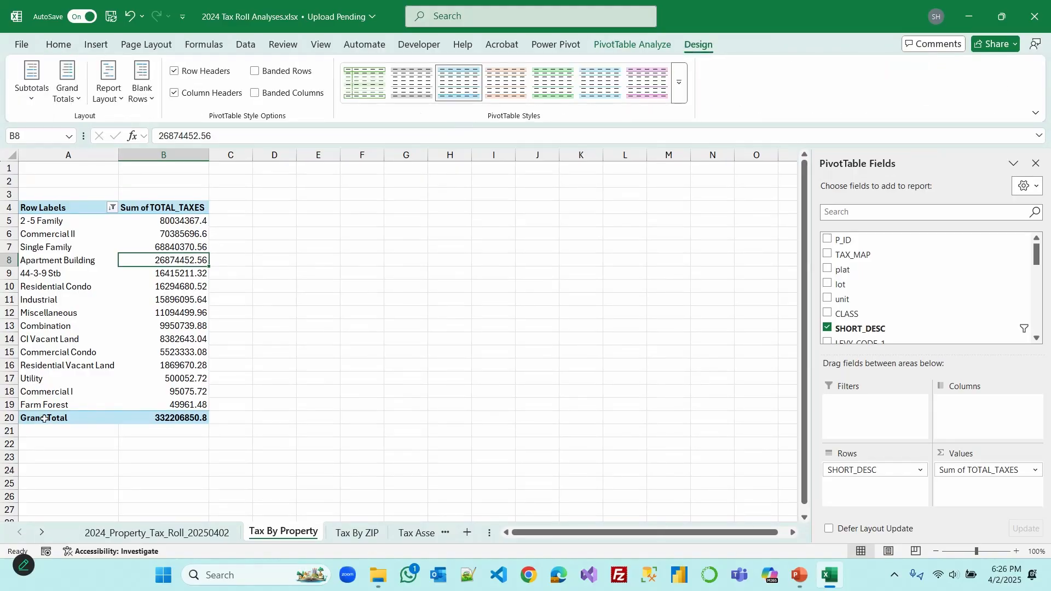
pyautogui.click(76, 100)
pyautogui.press('f')
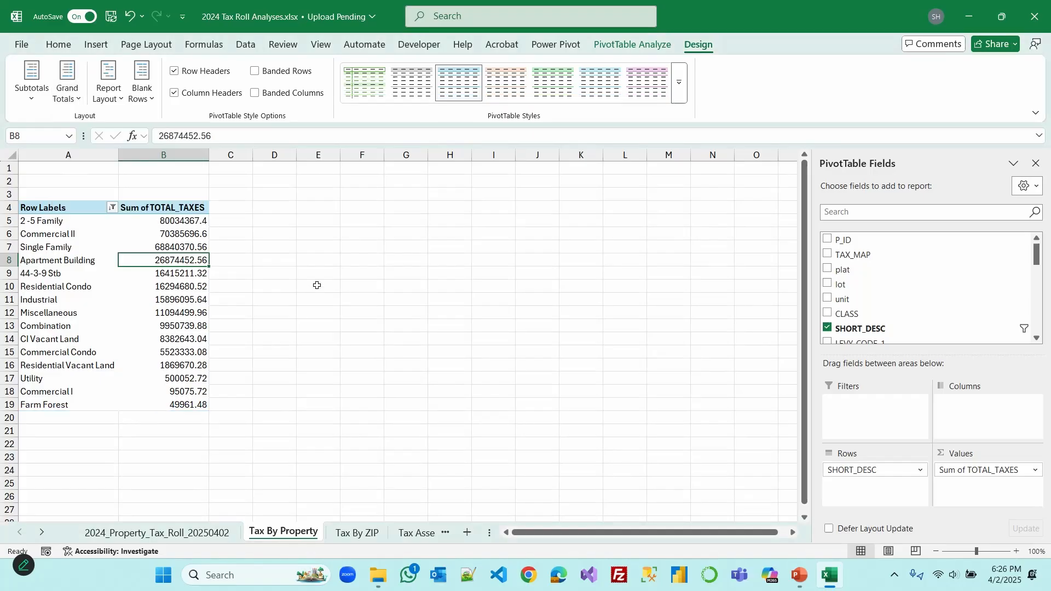
pyautogui.click(322, 45)
pyautogui.click(390, 82)
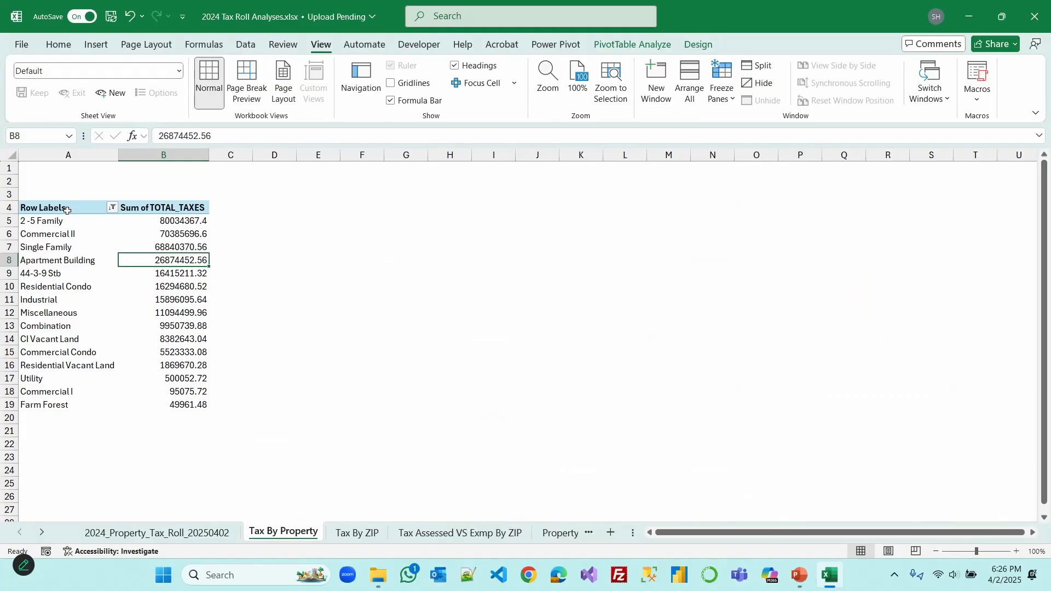
# Rename the pivot table headers in A4 and B4 to "Property Type" and "TAXES"
pyautogui.click(67, 210)
pyautogui.moveTo(208, 135); pyautogui.dragTo(115, 144)
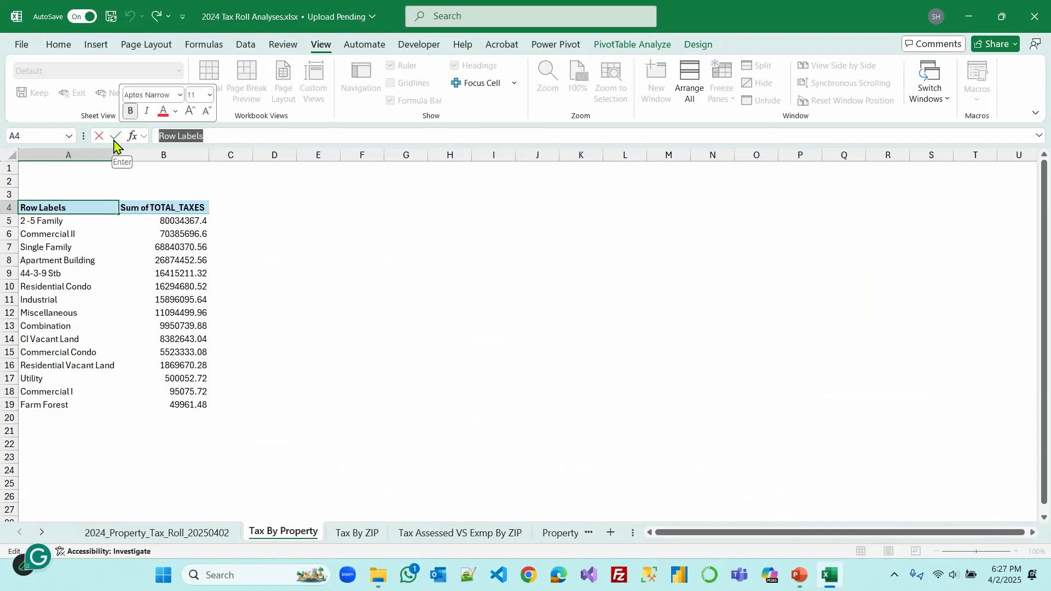
pyautogui.write('Property')
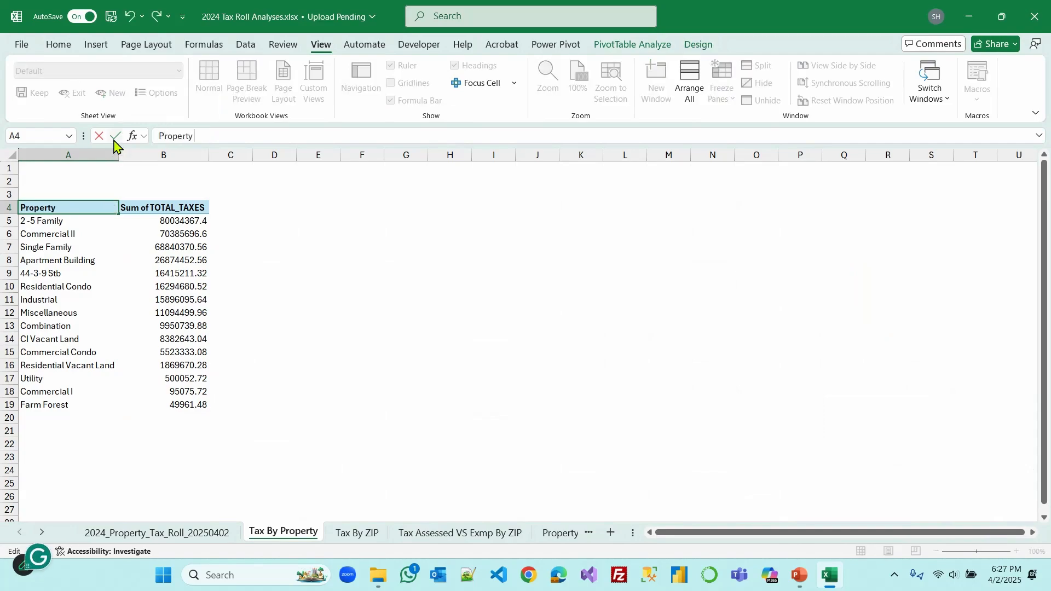
pyautogui.write(' Type')
pyautogui.click(168, 208)
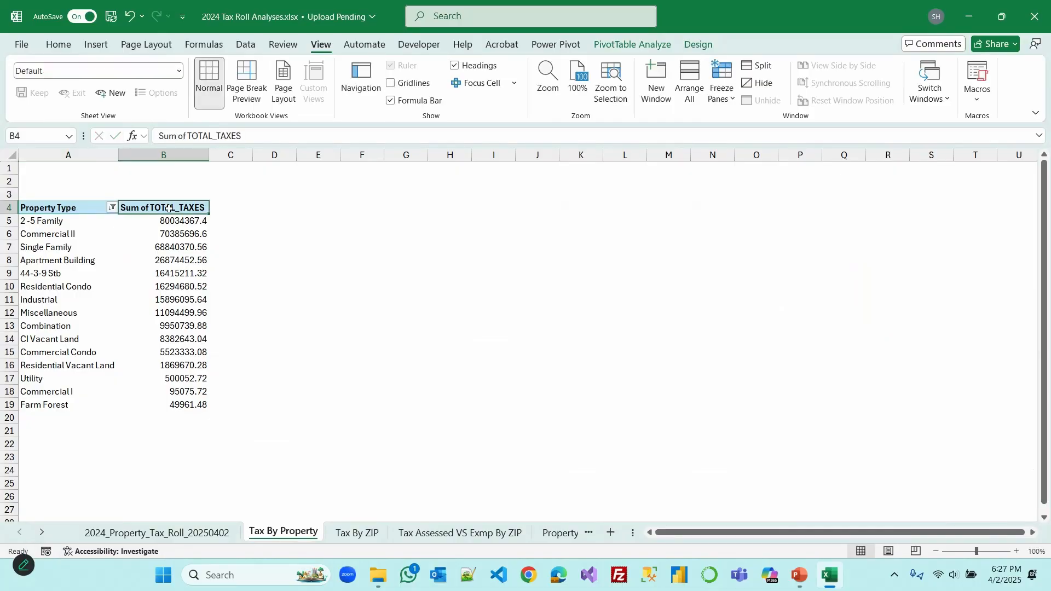
pyautogui.moveTo(217, 139); pyautogui.dragTo(124, 140)
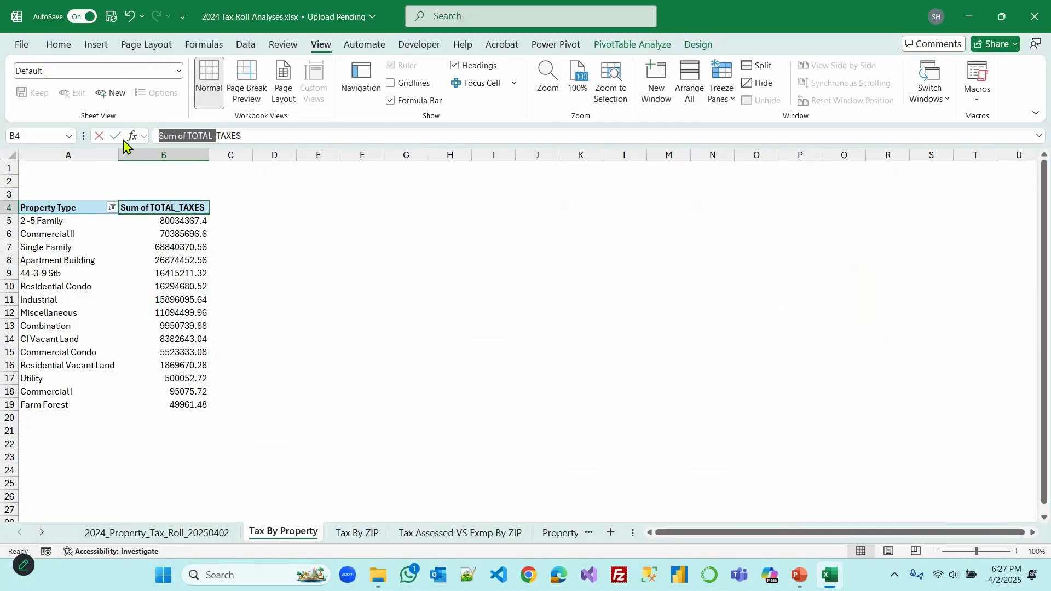
pyautogui.press('BackSpace')
pyautogui.click(410, 323)
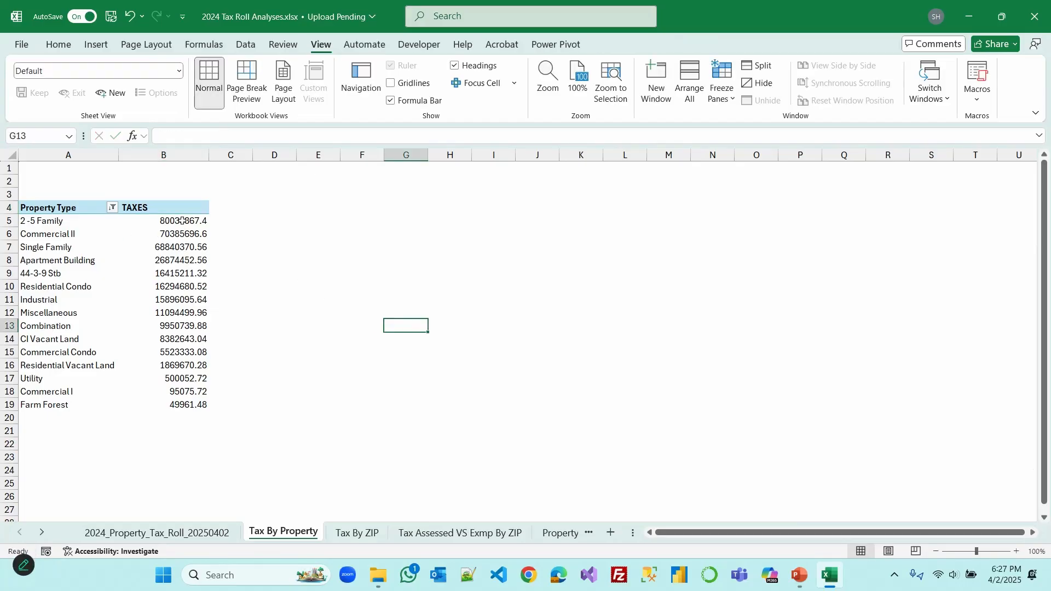
# Format the tax amounts in B5:B19 as Currency with no decimal places
pyautogui.moveTo(182, 220); pyautogui.dragTo(191, 400)
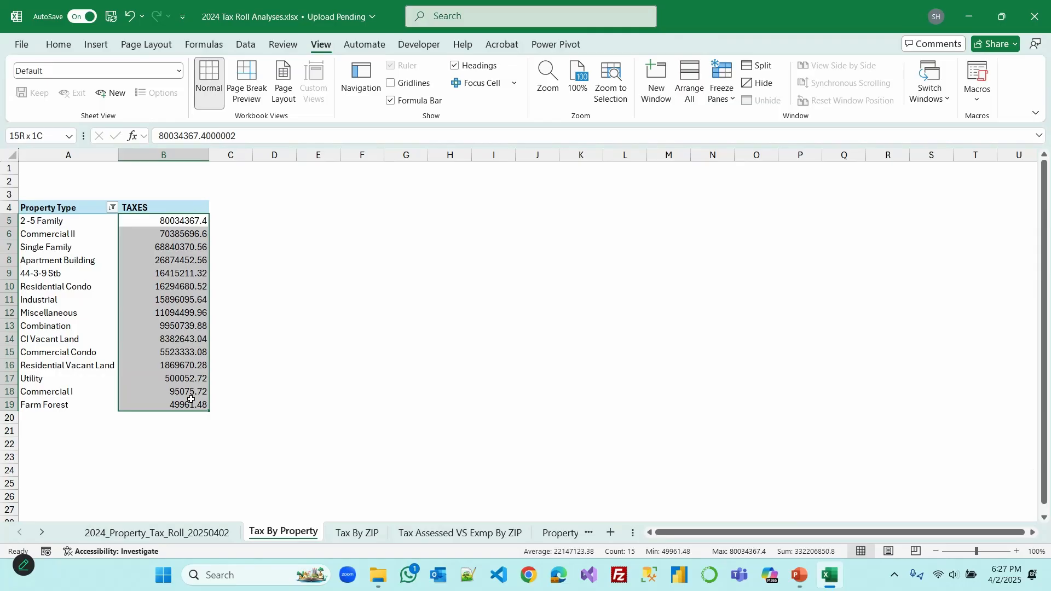
pyautogui.click(60, 44)
pyautogui.click(479, 71)
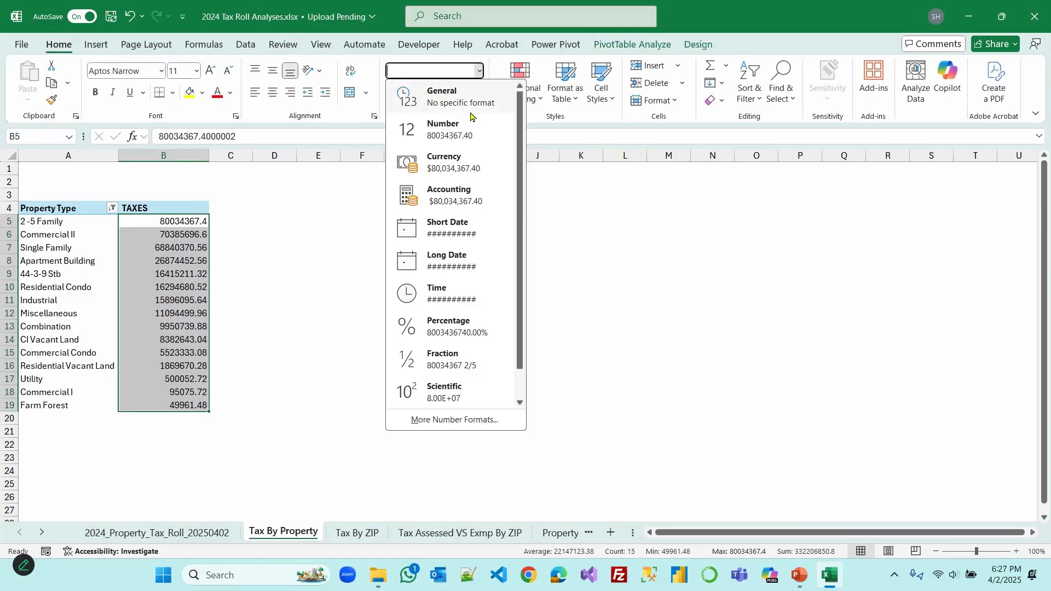
pyautogui.click(436, 162)
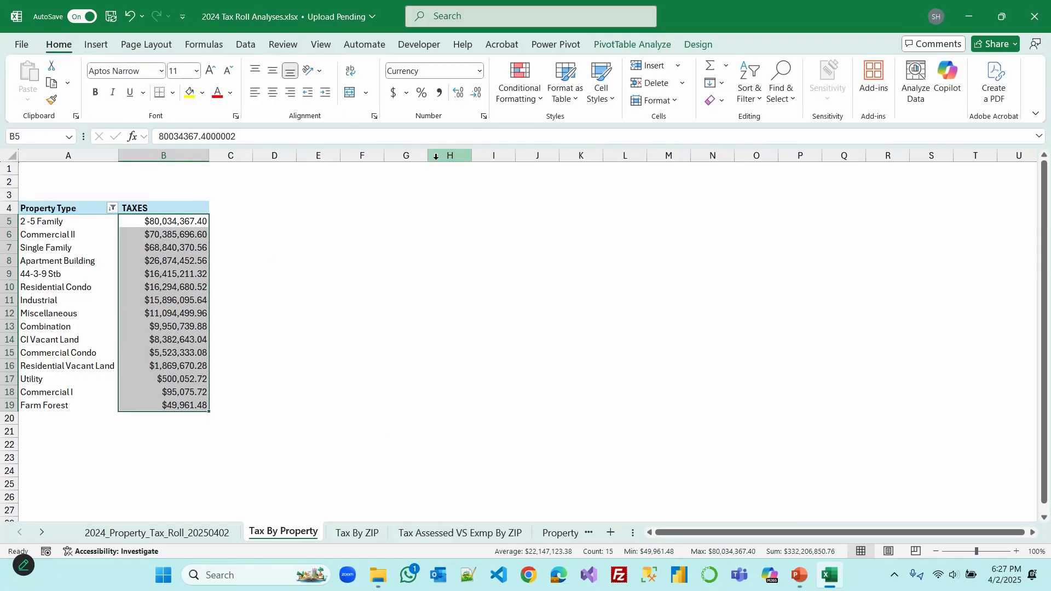
pyautogui.click(477, 94)
pyautogui.click(477, 94)
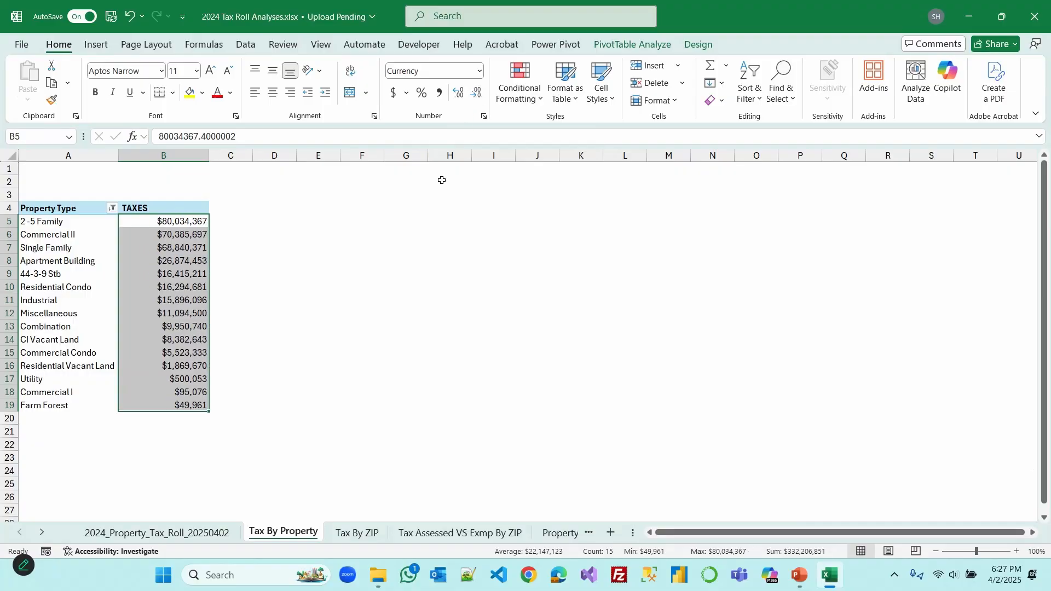
pyautogui.click(265, 260)
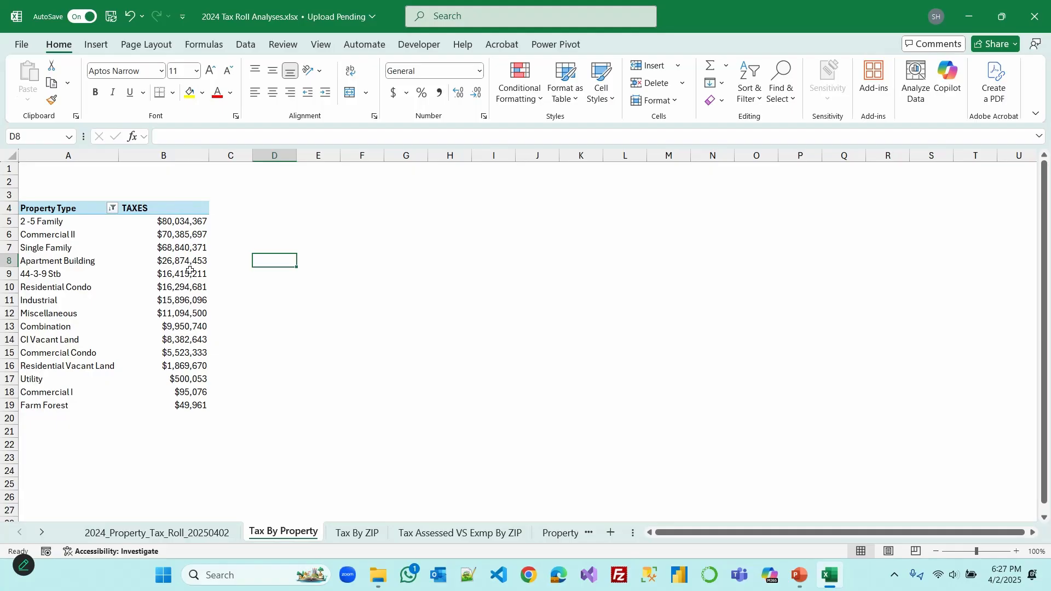
# Apply a blue style with a dark header from the Medium group to the pivot table
pyautogui.click(171, 285)
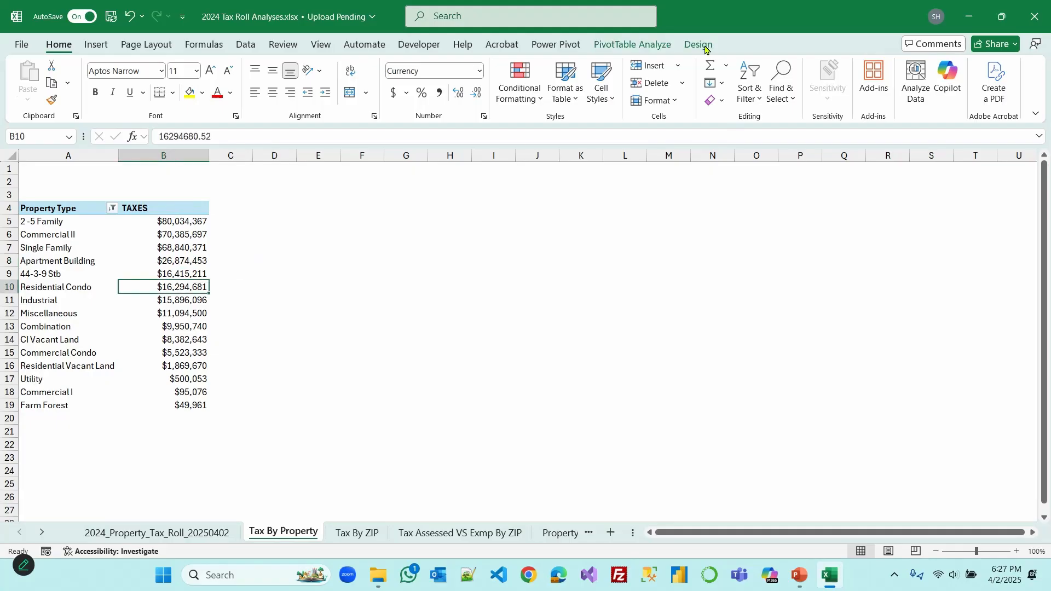
pyautogui.click(699, 44)
pyautogui.click(682, 86)
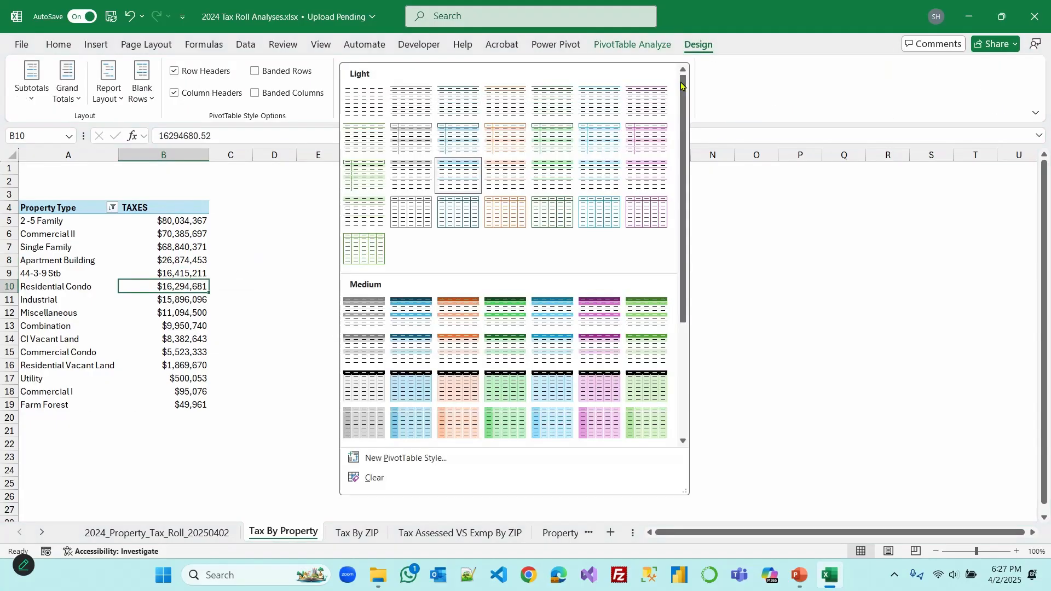
pyautogui.click(548, 312)
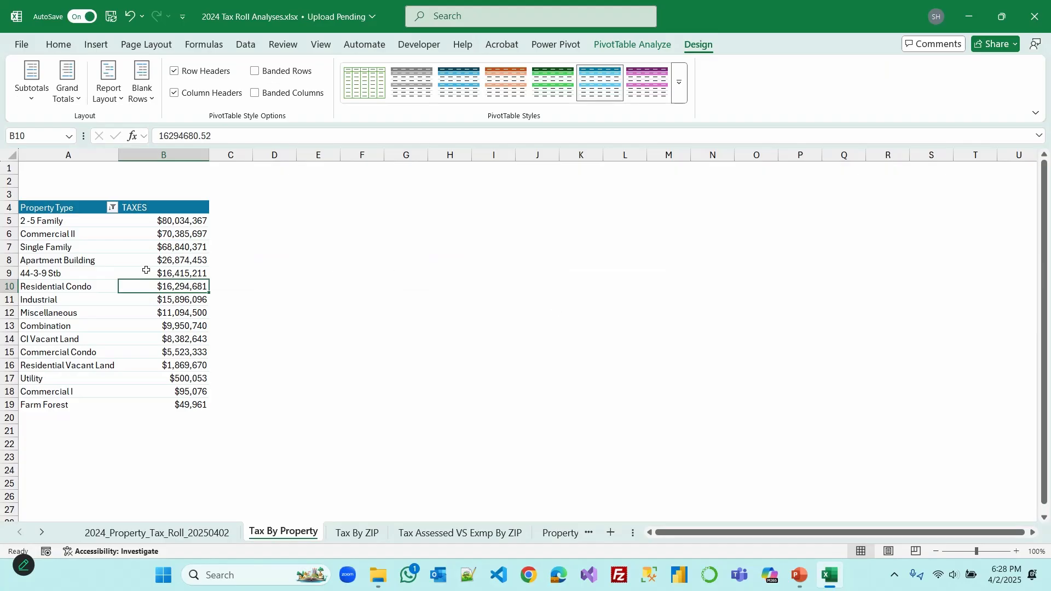
# Add all borders to the pivot table range A4:B19
pyautogui.moveTo(72, 207); pyautogui.dragTo(192, 404)
pyautogui.click(59, 44)
pyautogui.click(172, 92)
pyautogui.click(192, 233)
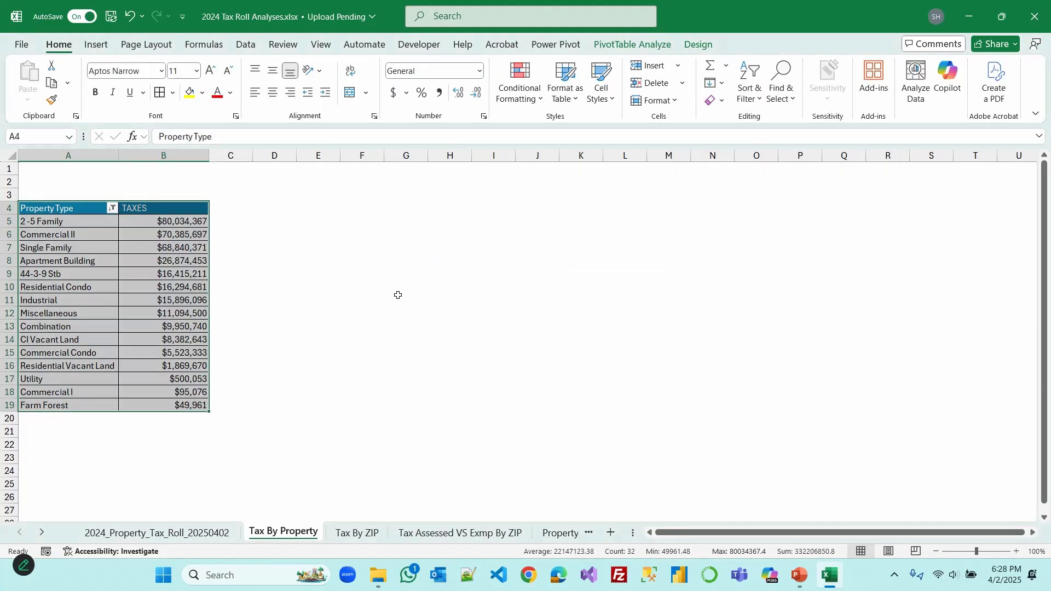
pyautogui.click(399, 297)
# Insert a bar chart from the pivot table, place it beside the table from column C and enlarge it to about column Q
pyautogui.click(132, 279)
pyautogui.click(96, 45)
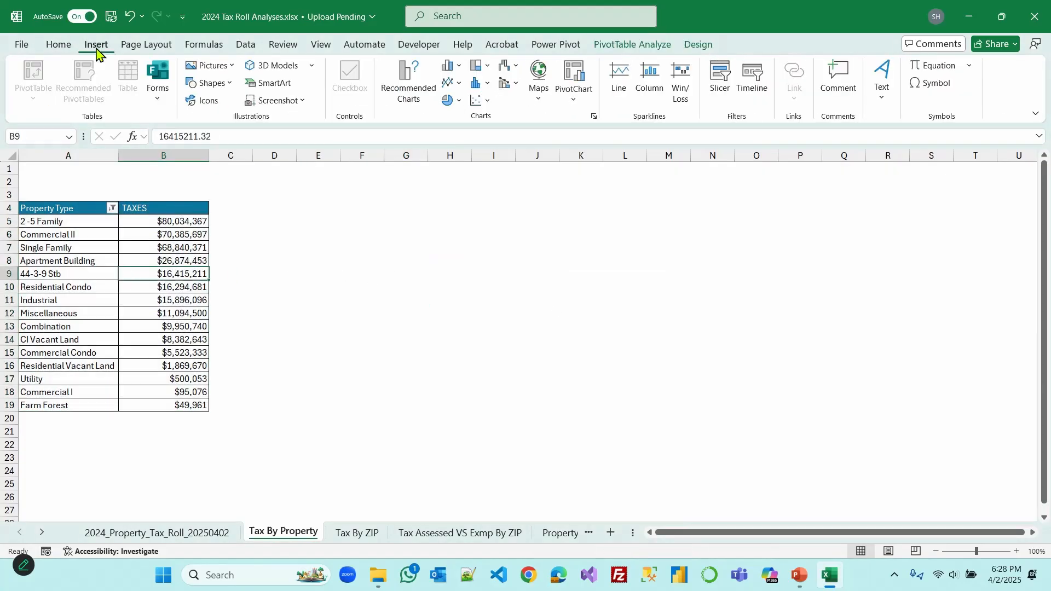
pyautogui.click(409, 90)
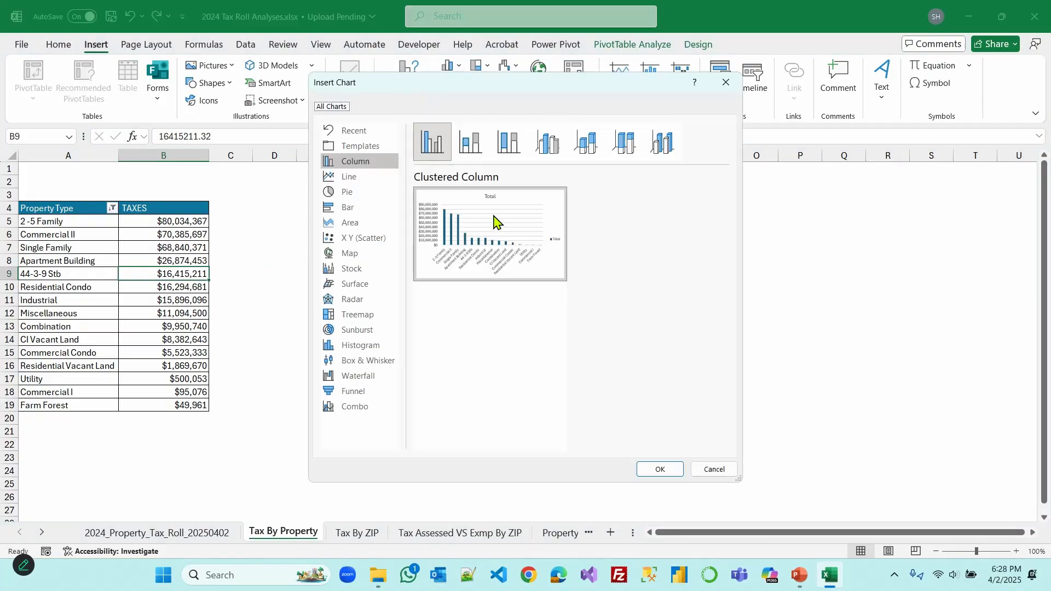
pyautogui.moveTo(494, 222)
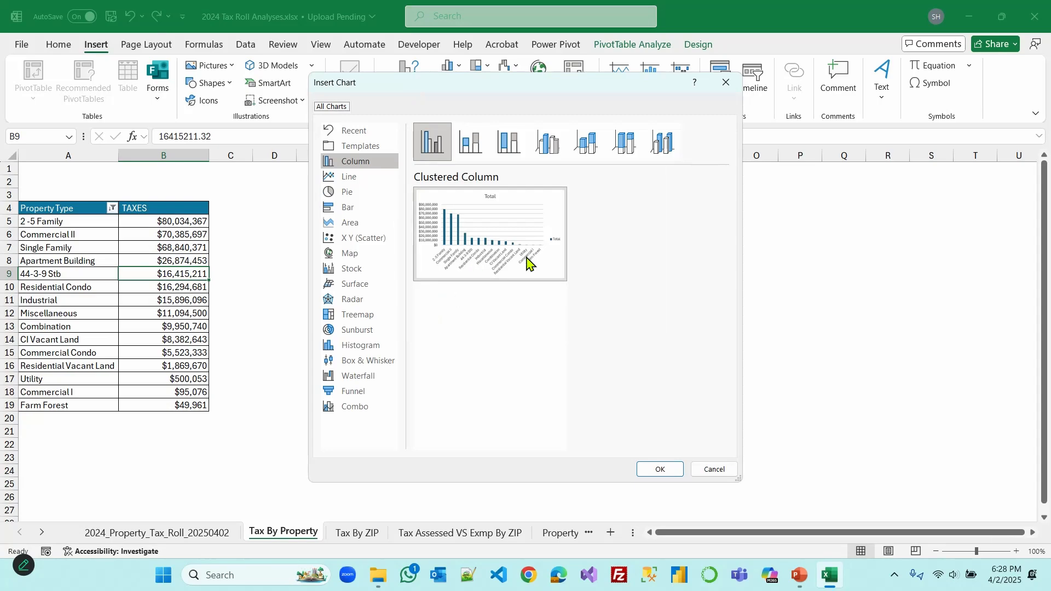
pyautogui.click(357, 208)
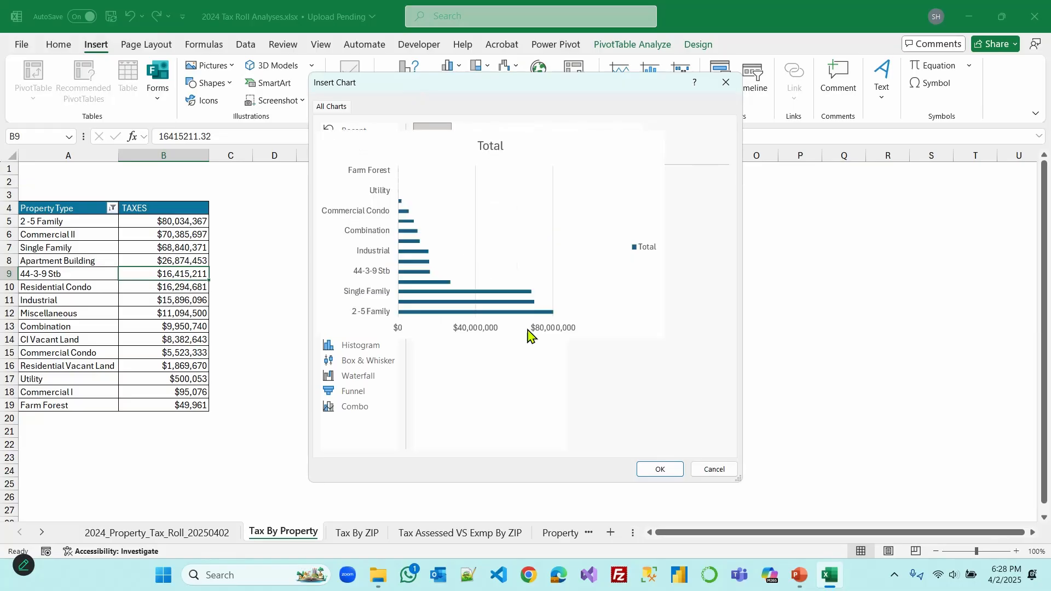
pyautogui.click(659, 469)
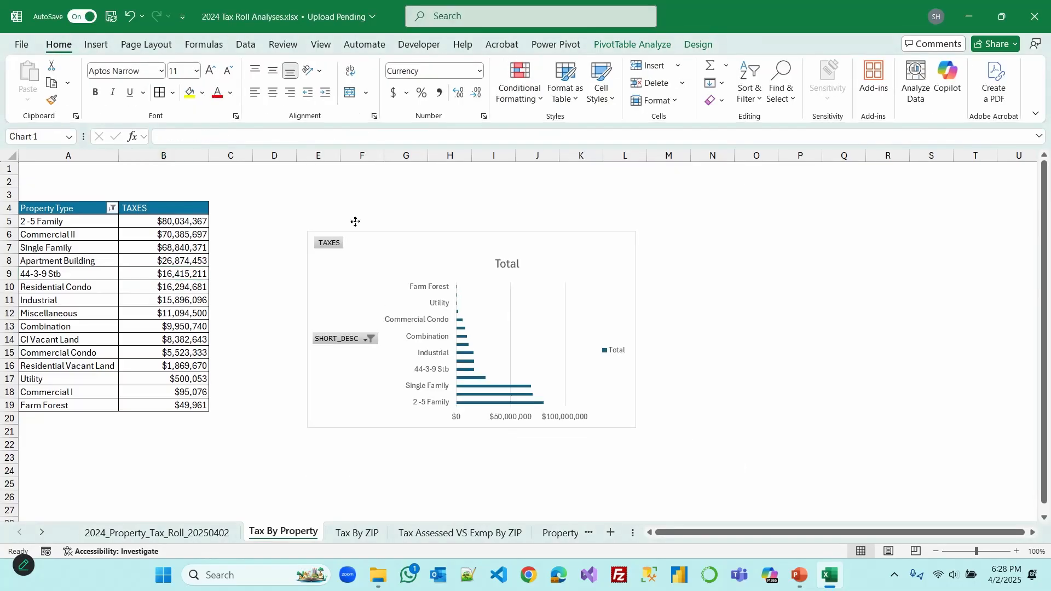
pyautogui.moveTo(383, 232); pyautogui.dragTo(298, 199)
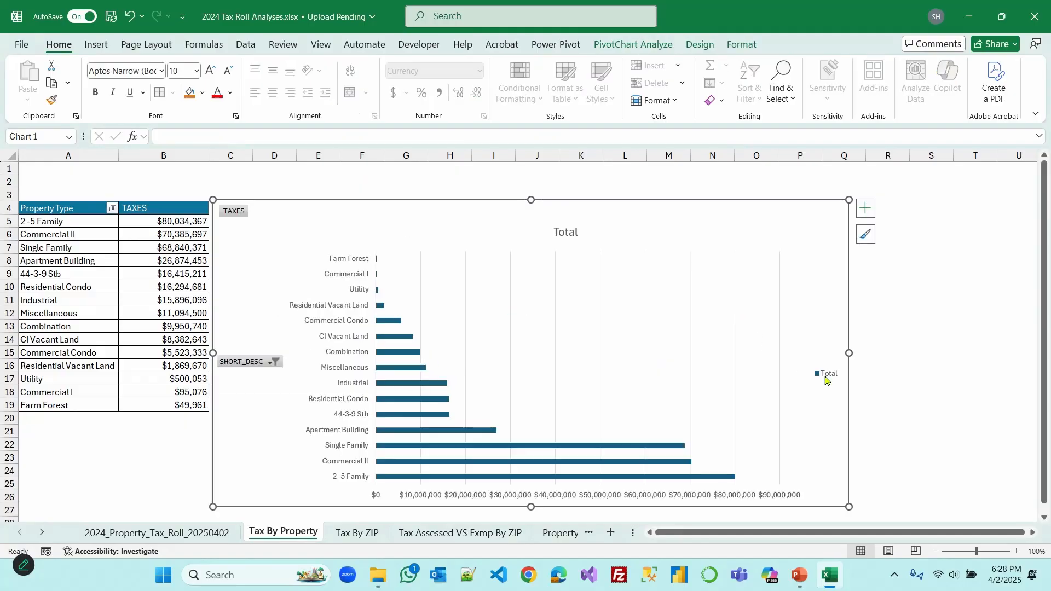
# Delete the bar chart's legend, title and vertical gridlines
pyautogui.click(825, 377)
pyautogui.press('Delete')
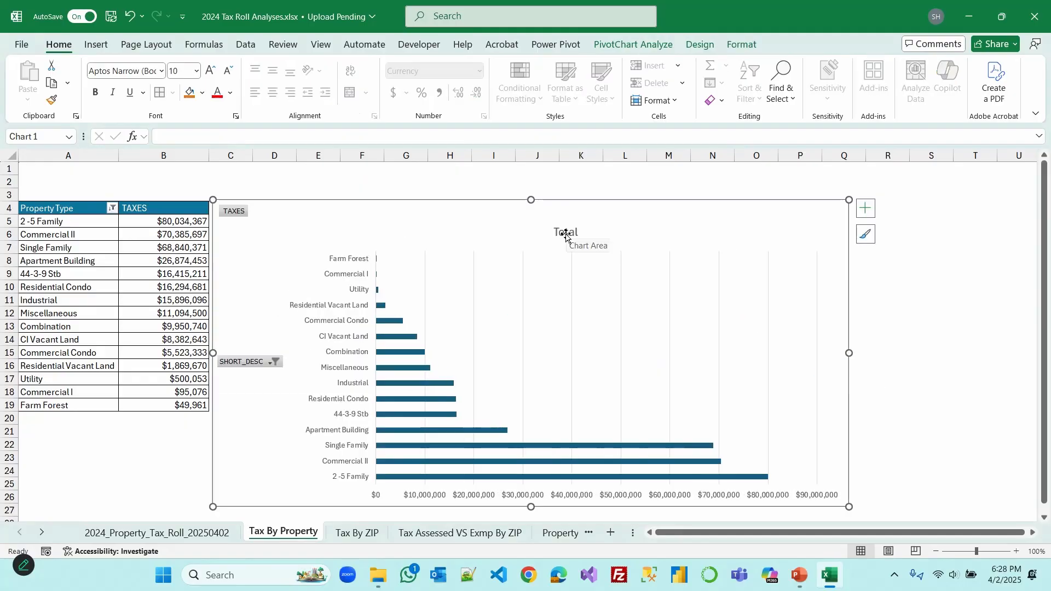
pyautogui.click(566, 230)
pyautogui.press('Delete')
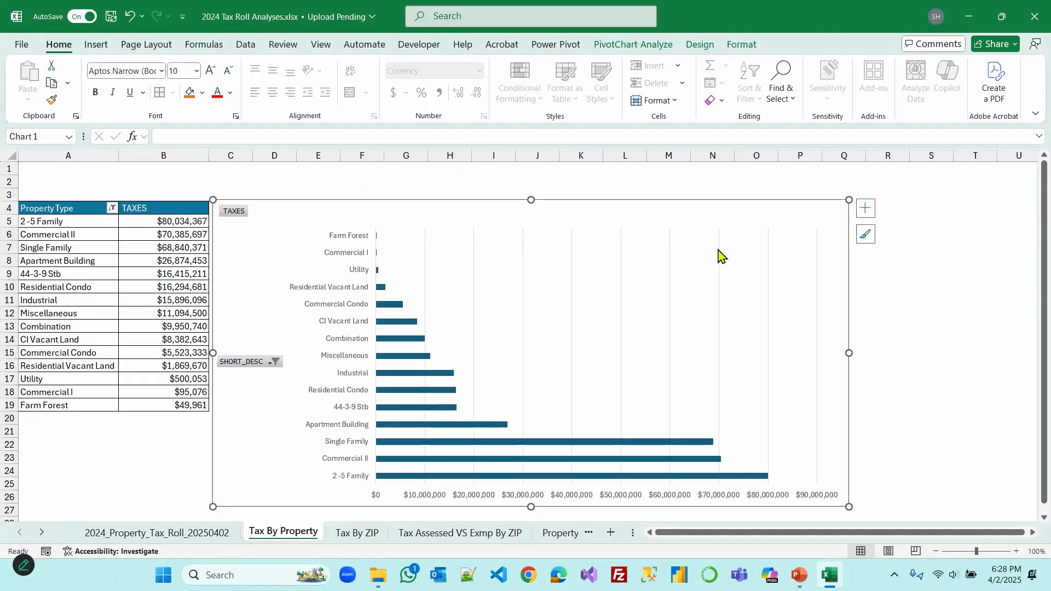
pyautogui.click(719, 279)
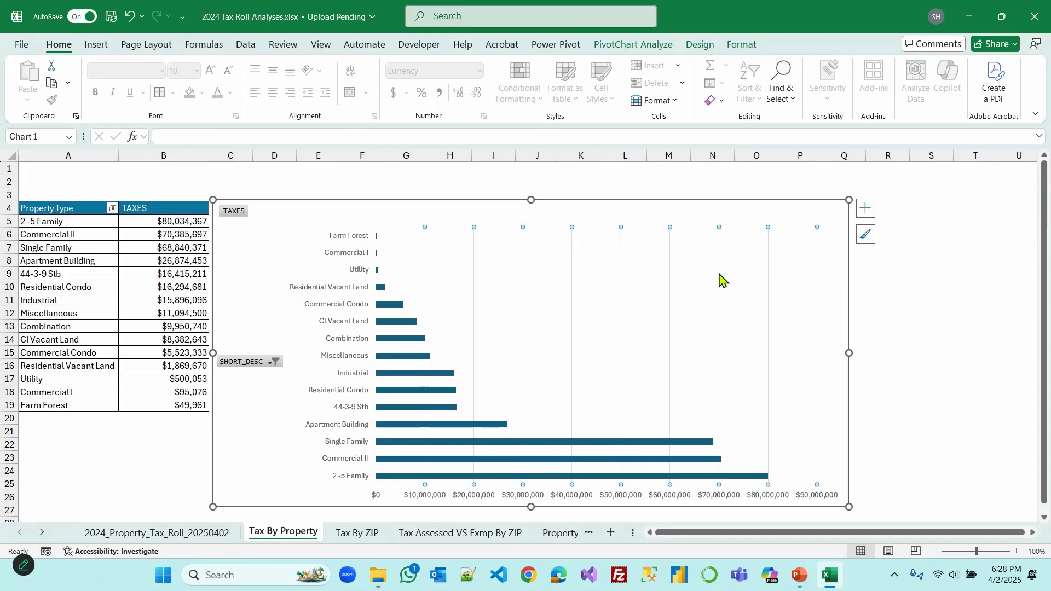
pyautogui.press('Delete')
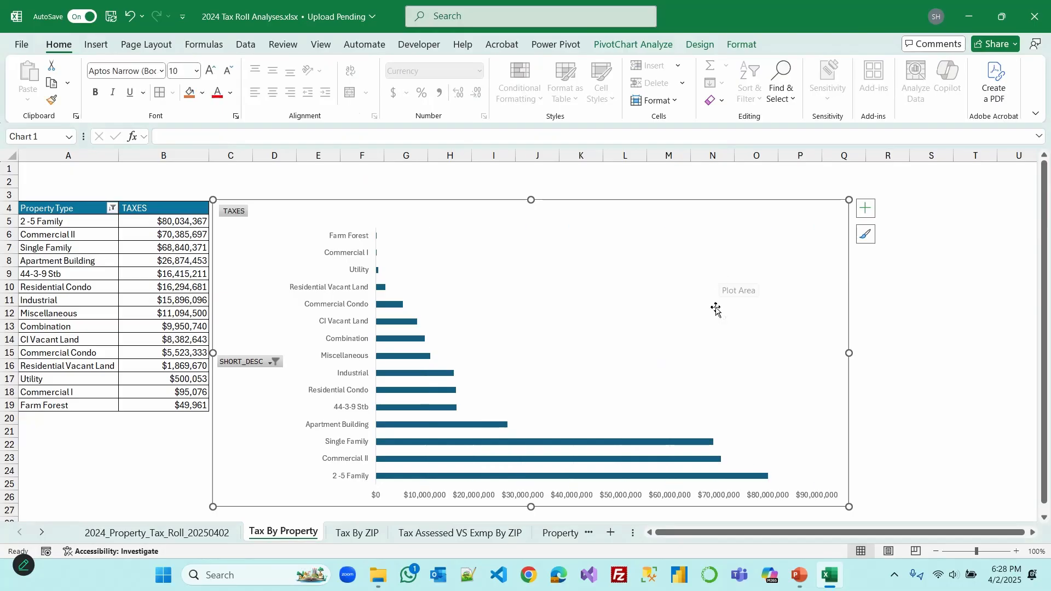
# Delete the chart's horizontal dollar axis and hide all field buttons on the chart
pyautogui.click(651, 496)
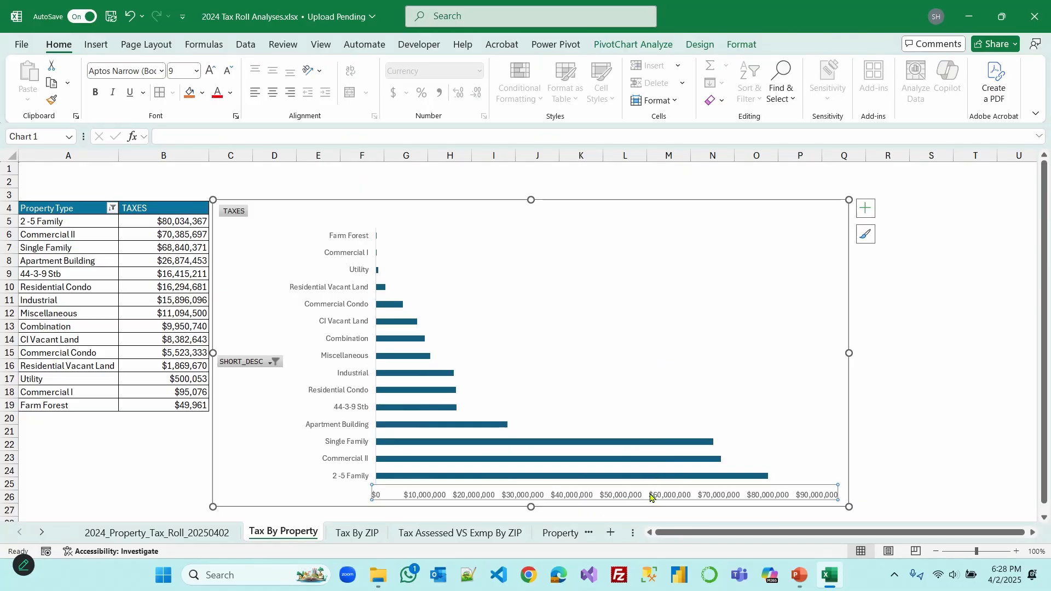
pyautogui.press('Delete')
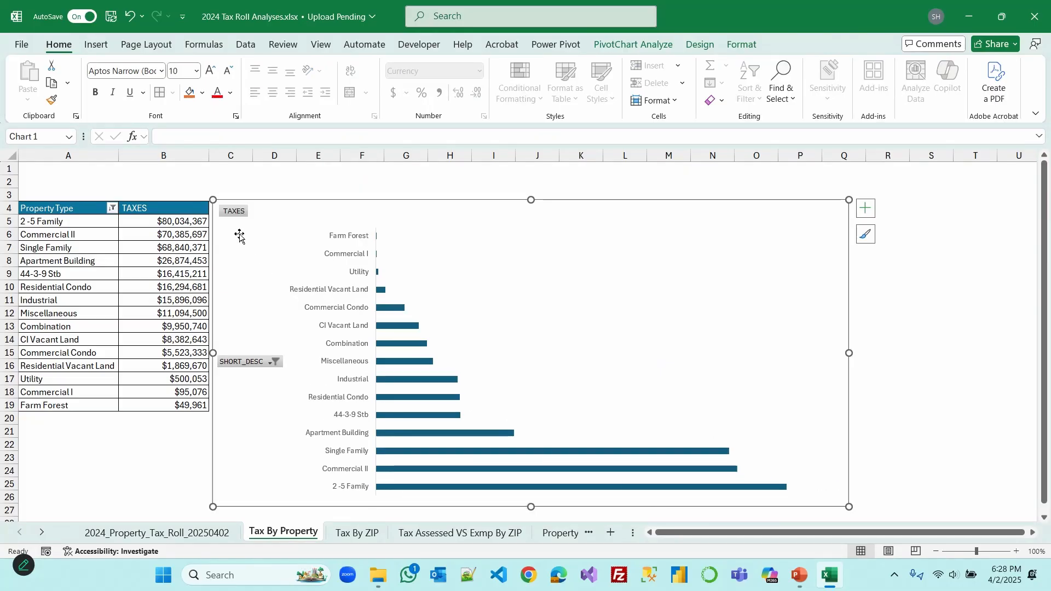
pyautogui.rightClick(239, 363)
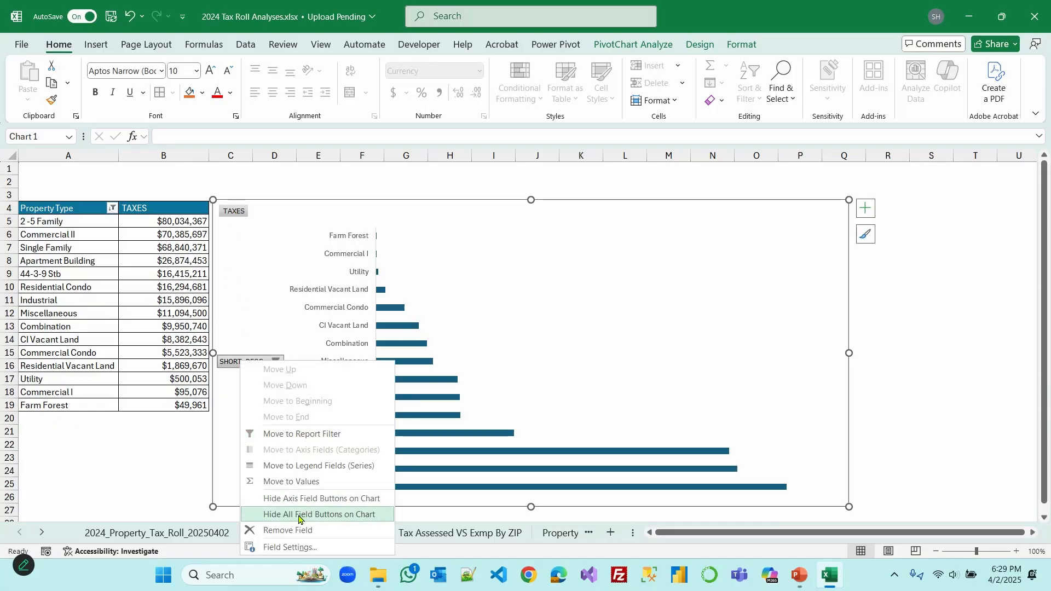
pyautogui.click(335, 517)
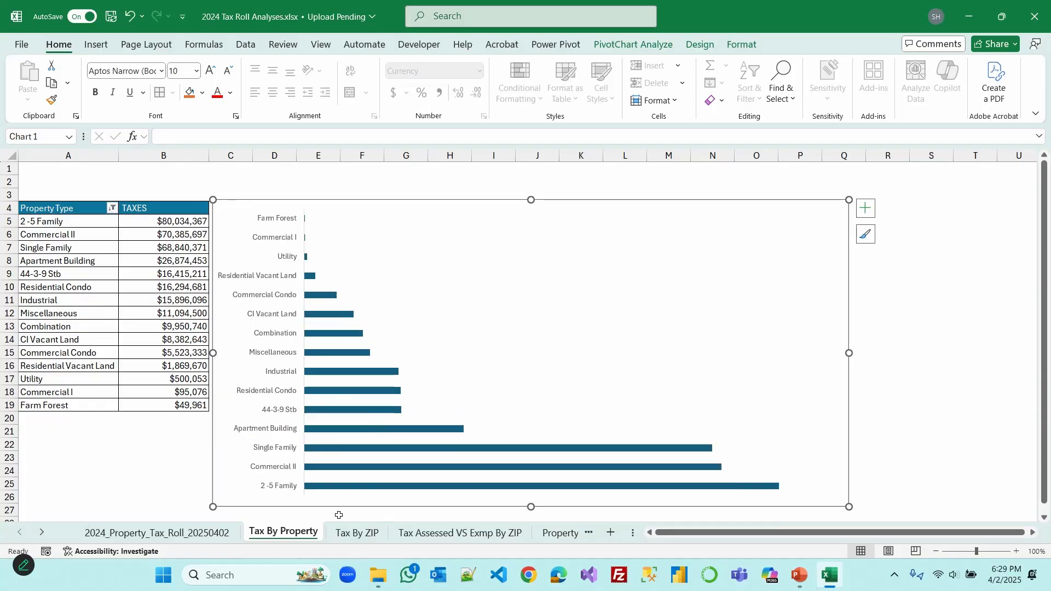
pyautogui.rightClick(606, 451)
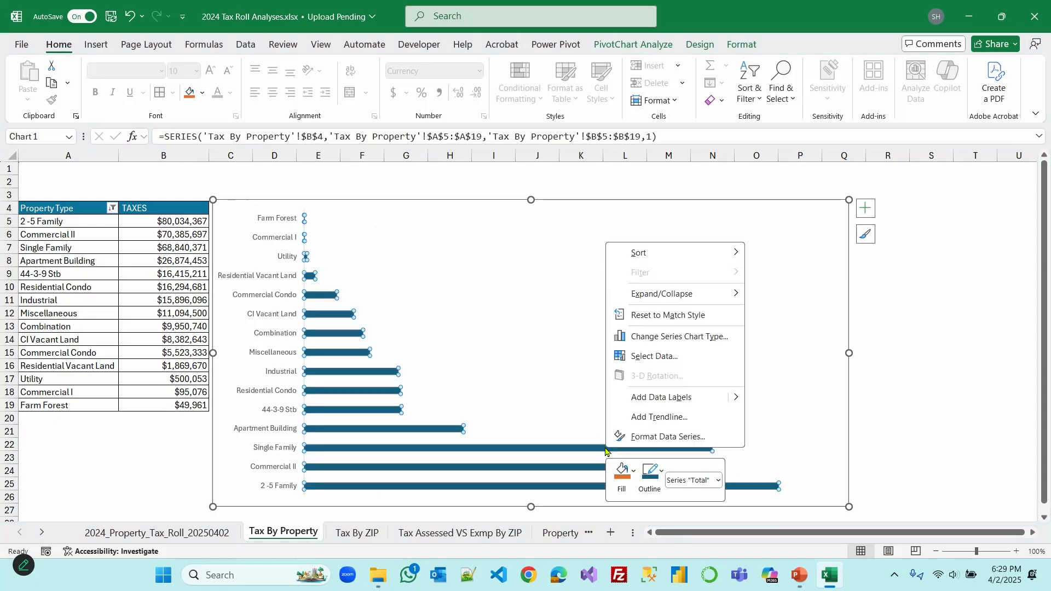
pyautogui.press('Escape')
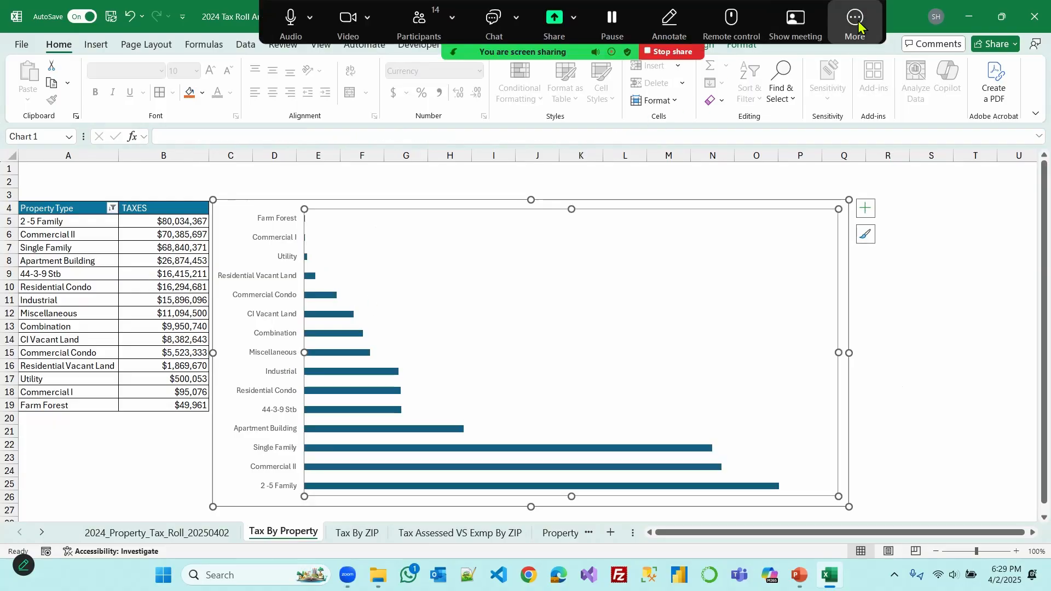
pyautogui.click(854, 20)
pyautogui.click(878, 220)
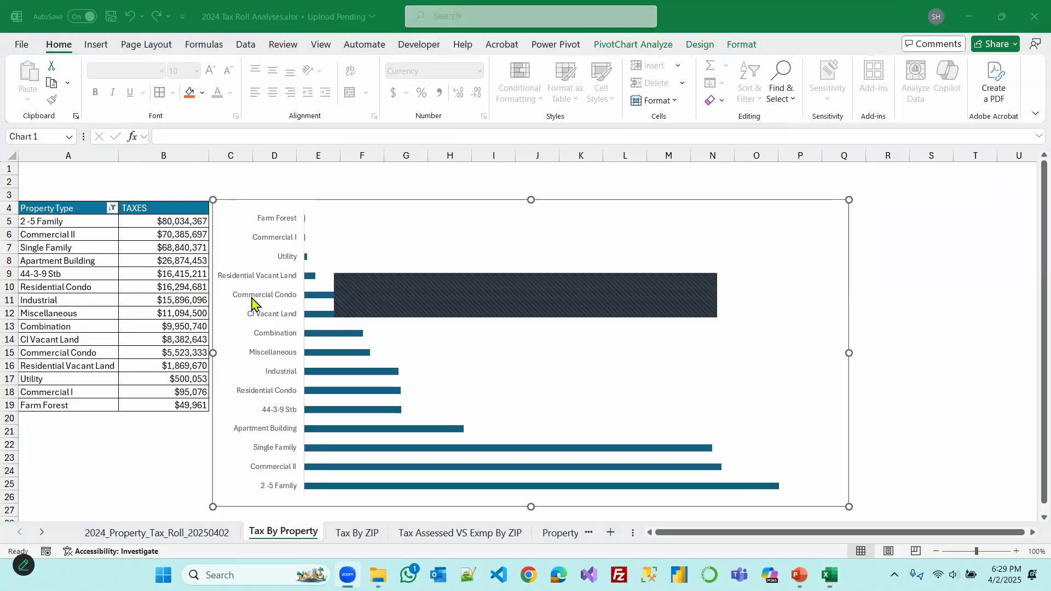
# List the property type categories on the chart's vertical axis in reverse order
pyautogui.rightClick(275, 297)
pyautogui.click(296, 286)
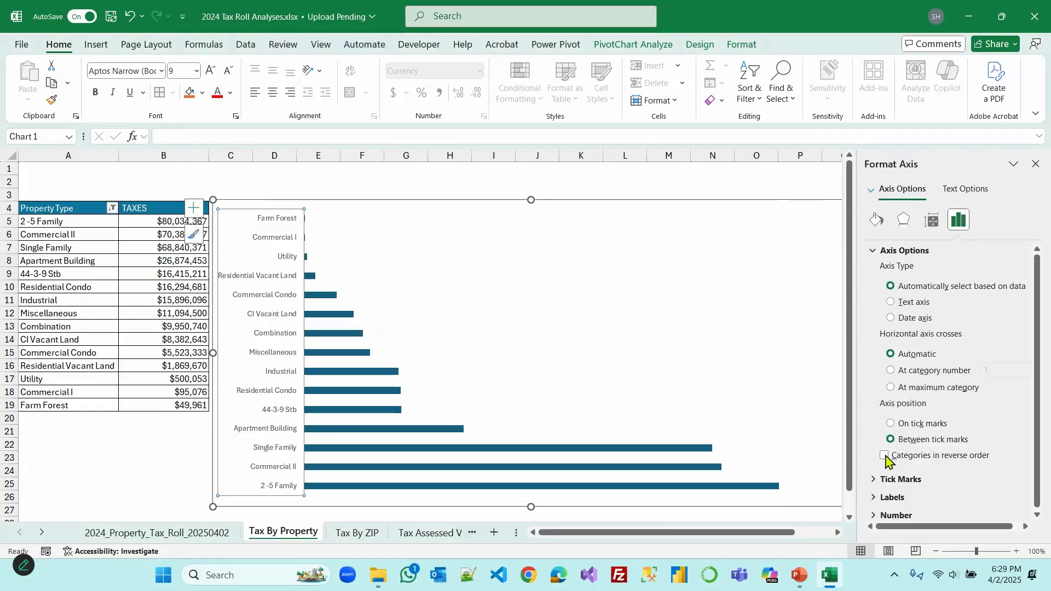
pyautogui.click(884, 455)
pyautogui.click(1035, 163)
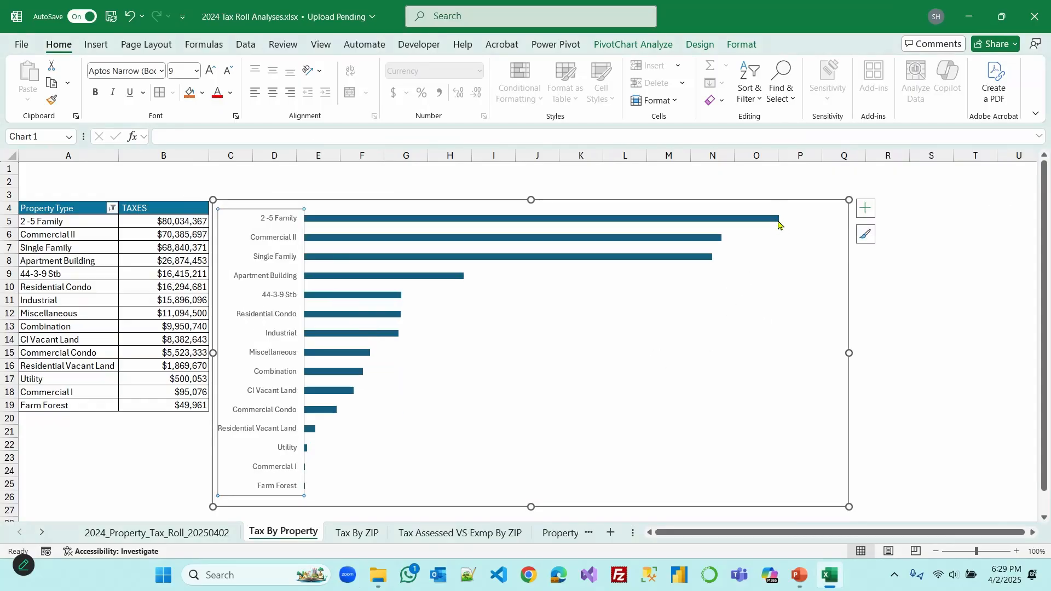
# Thicken the chart's bars by reducing the data series gap width to 72%
pyautogui.moveTo(775, 224)
pyautogui.rightClick(734, 220)
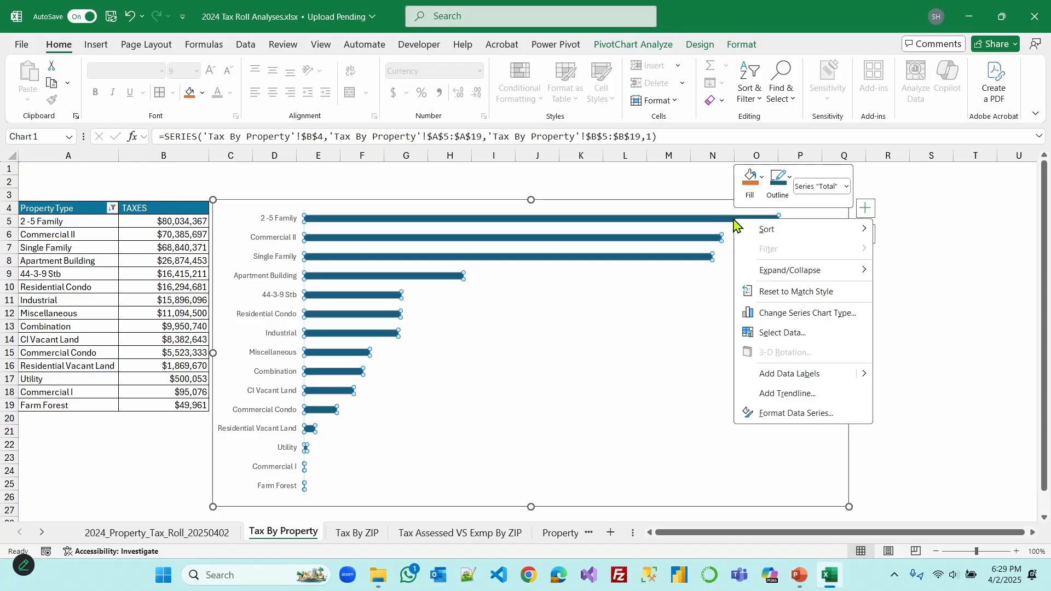
pyautogui.click(788, 415)
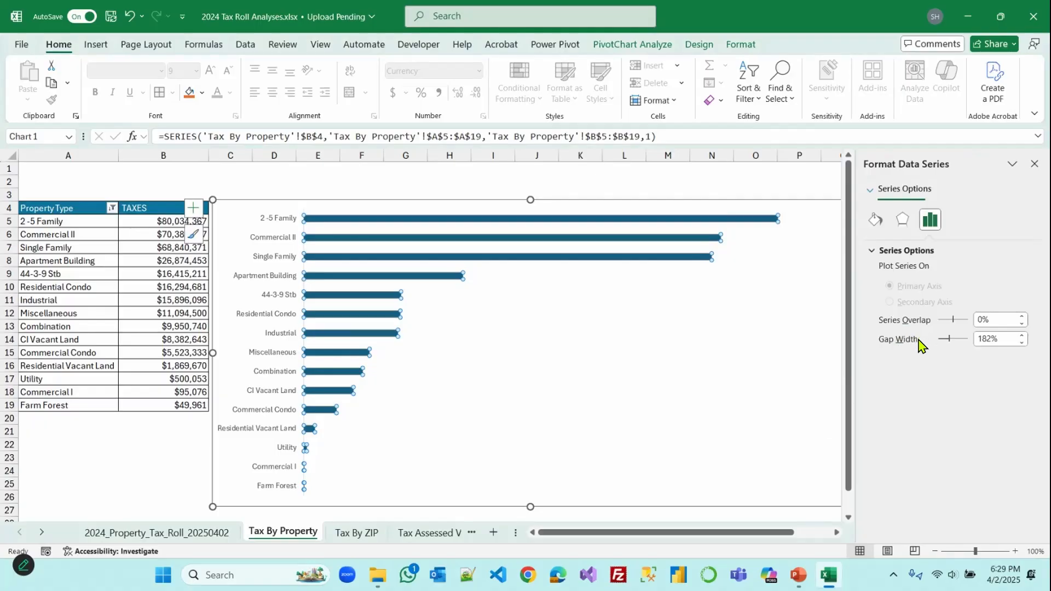
pyautogui.moveTo(947, 341); pyautogui.dragTo(941, 340)
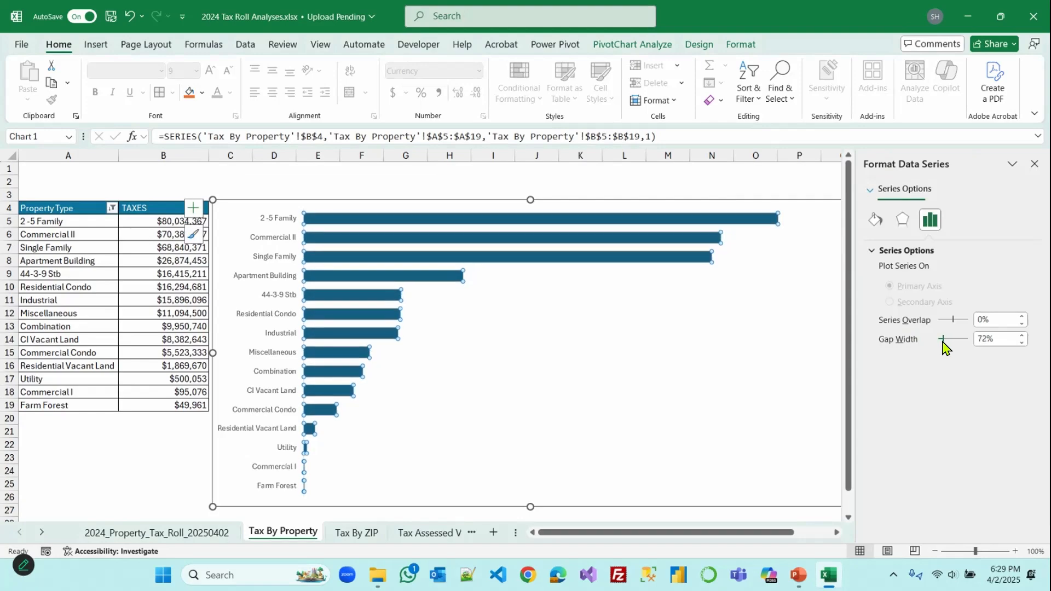
pyautogui.click(1034, 164)
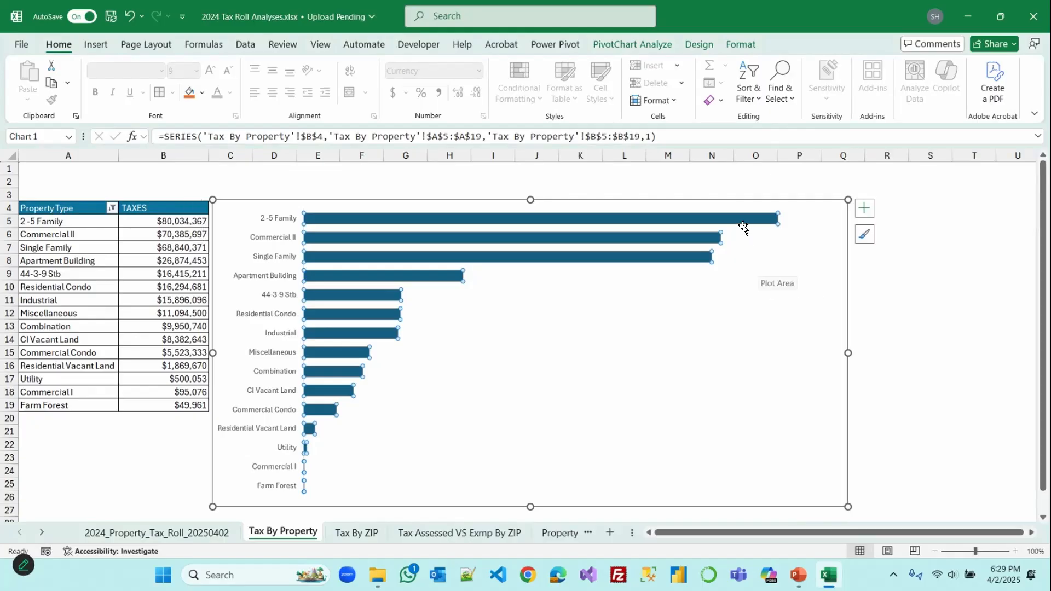
# Add data labels to the bars and make the label text bold
pyautogui.rightClick(739, 220)
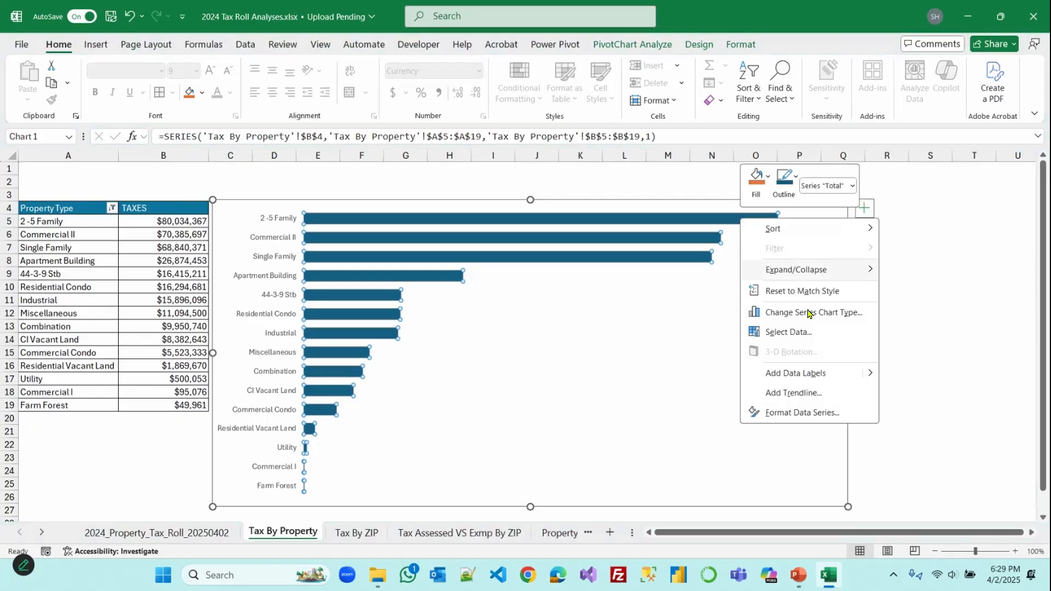
pyautogui.click(838, 373)
pyautogui.click(804, 221)
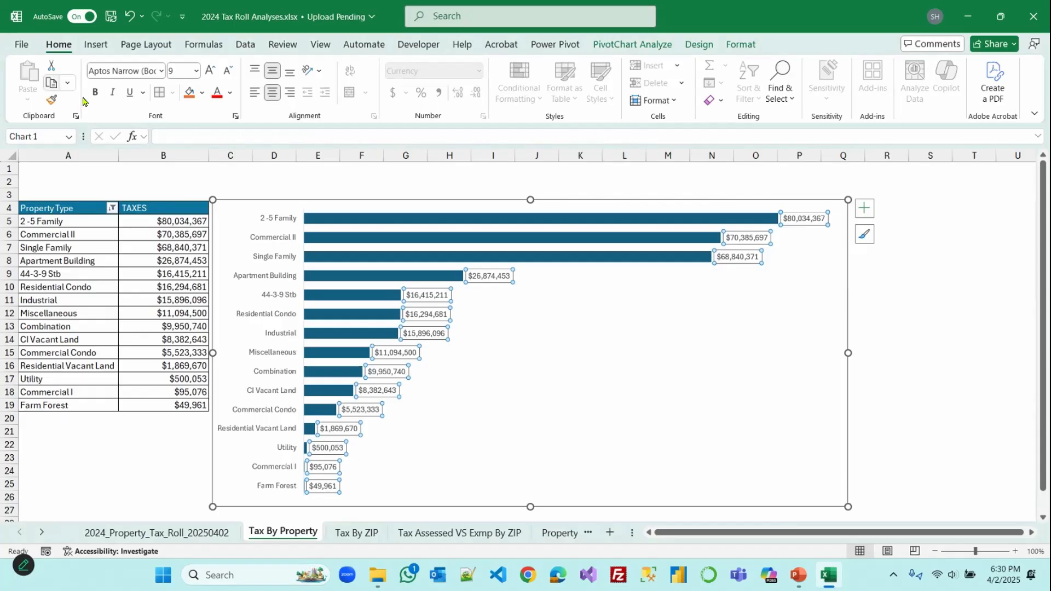
pyautogui.click(94, 92)
pyautogui.click(930, 312)
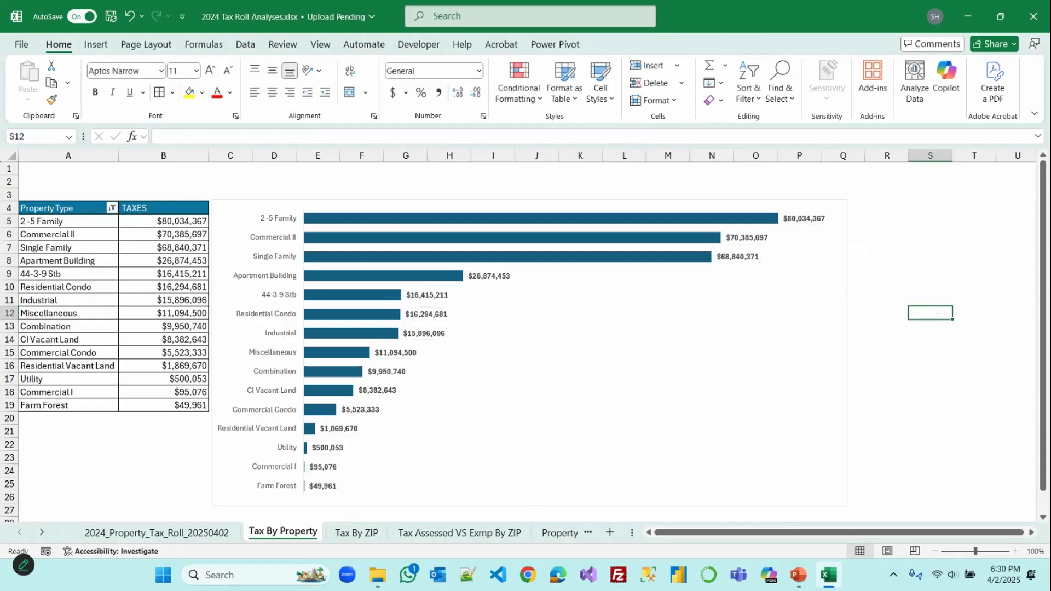
# Change the fill colour of the chart's bars to light blue
pyautogui.rightClick(632, 219)
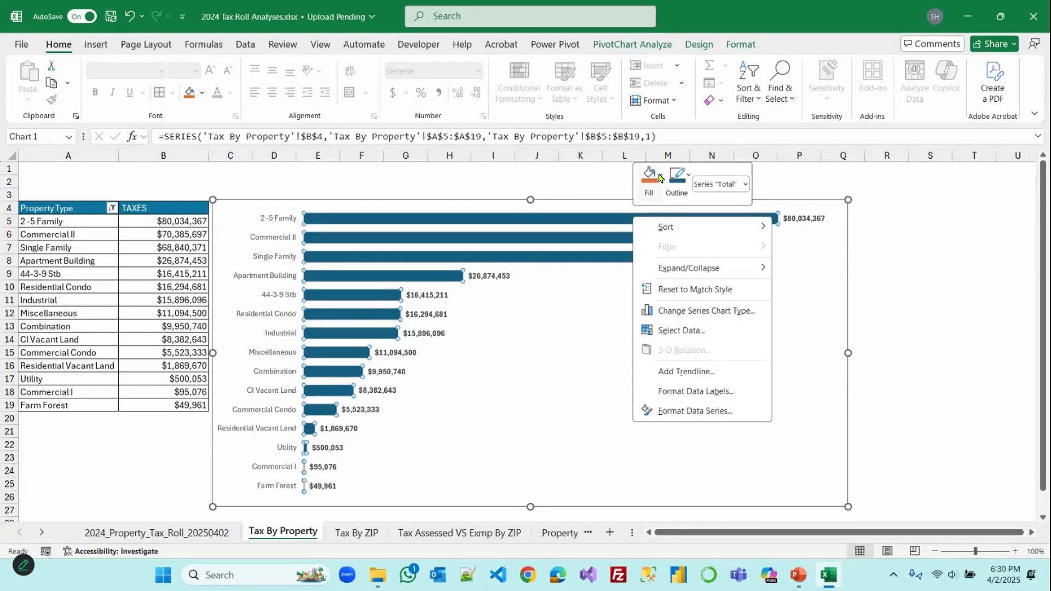
pyautogui.click(647, 189)
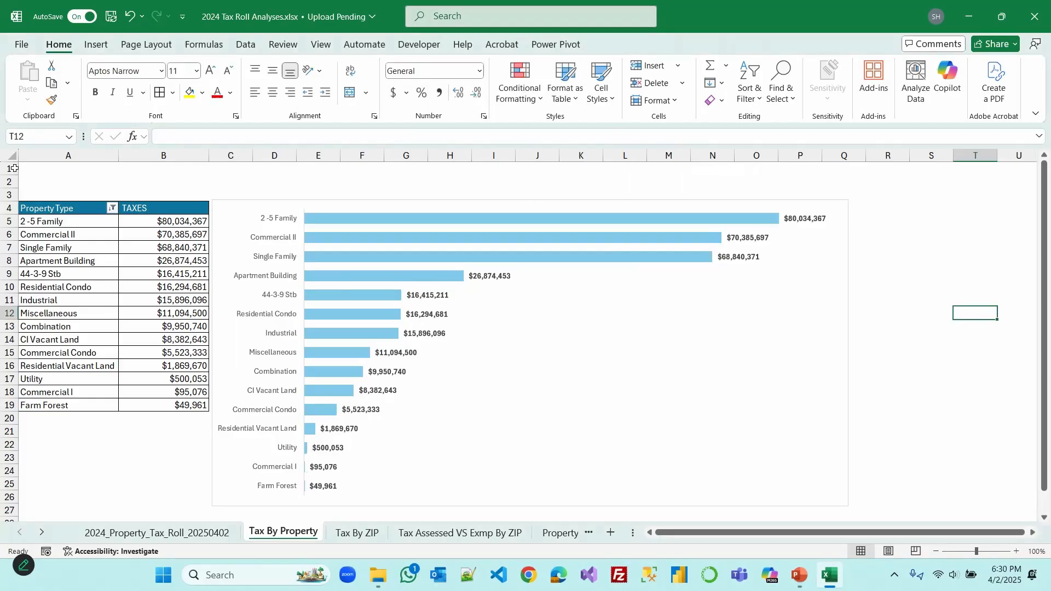
# Fill rows 1 to 3 with dark blue and enter the title "City Of Providence - Tax By Property Type - 2024" in F2
pyautogui.moveTo(13, 168); pyautogui.dragTo(14, 194)
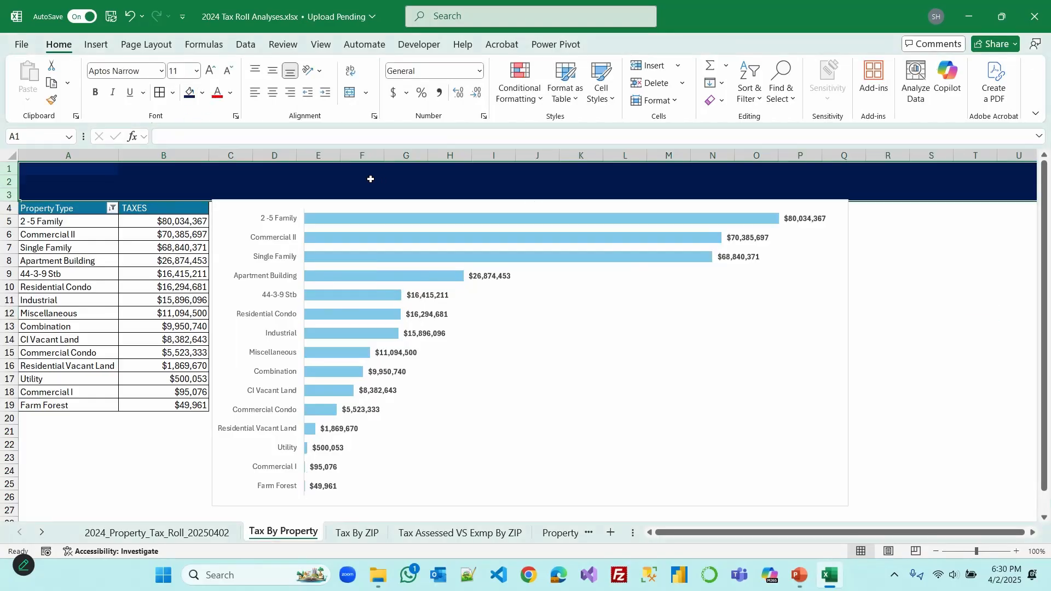
pyautogui.click(363, 179)
pyautogui.write('City')
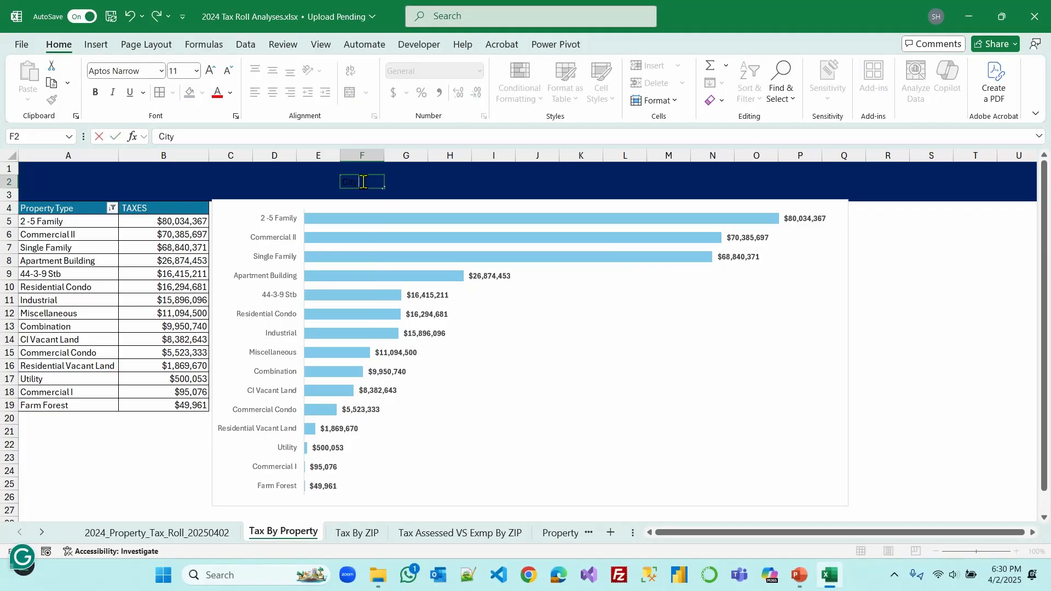
pyautogui.write(' Of Providence - Tax By Property Type - ')
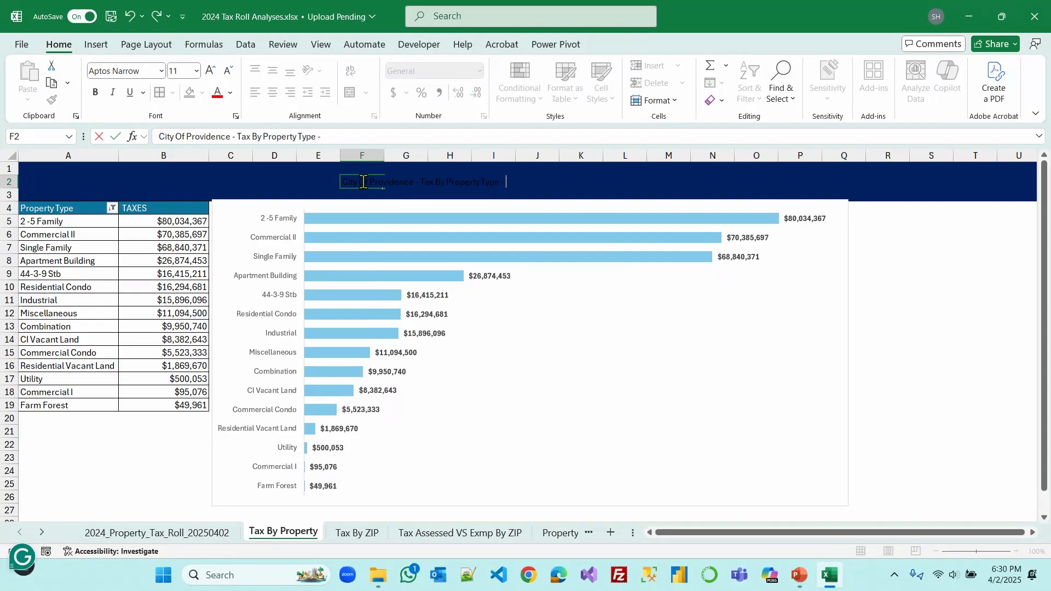
pyautogui.write('2024')
pyautogui.hotkey('ctrl', 'Return')
# Format the title in F2 as white, bold, 14-point text
pyautogui.click(230, 93)
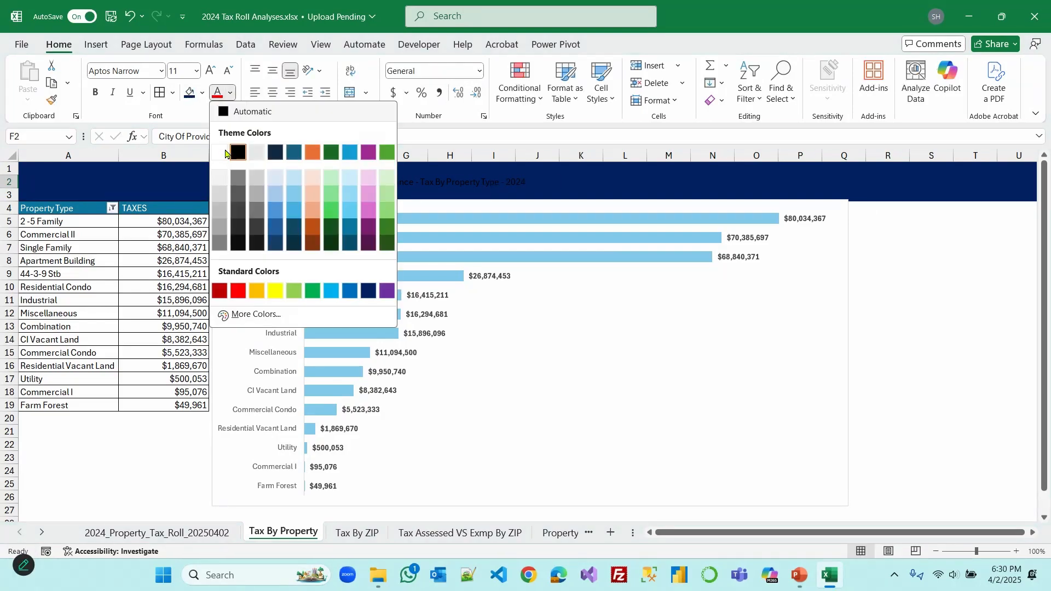
pyautogui.click(221, 151)
pyautogui.click(95, 92)
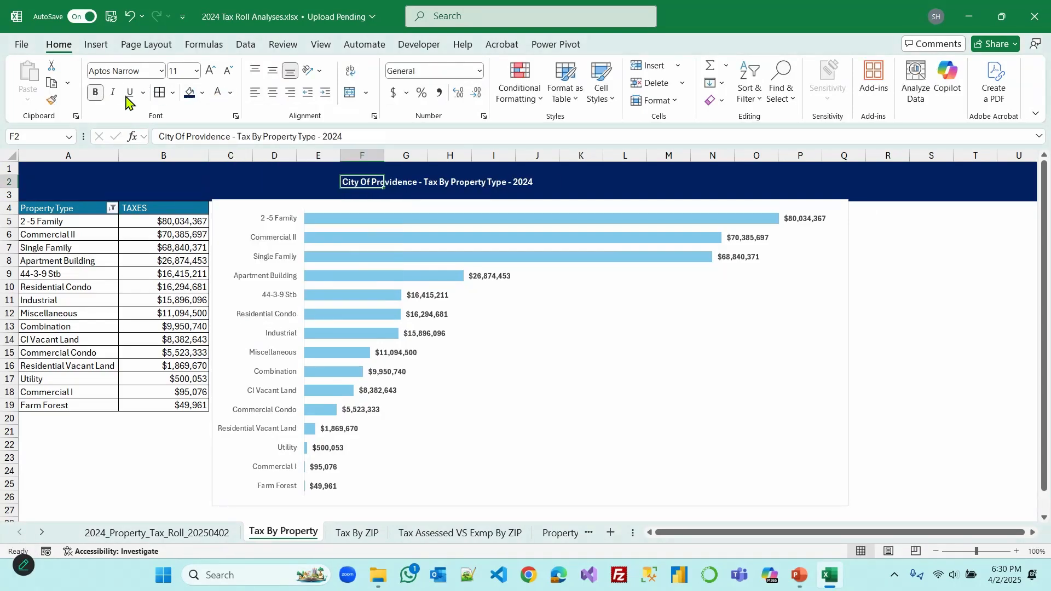
pyautogui.click(211, 71)
pyautogui.click(211, 71)
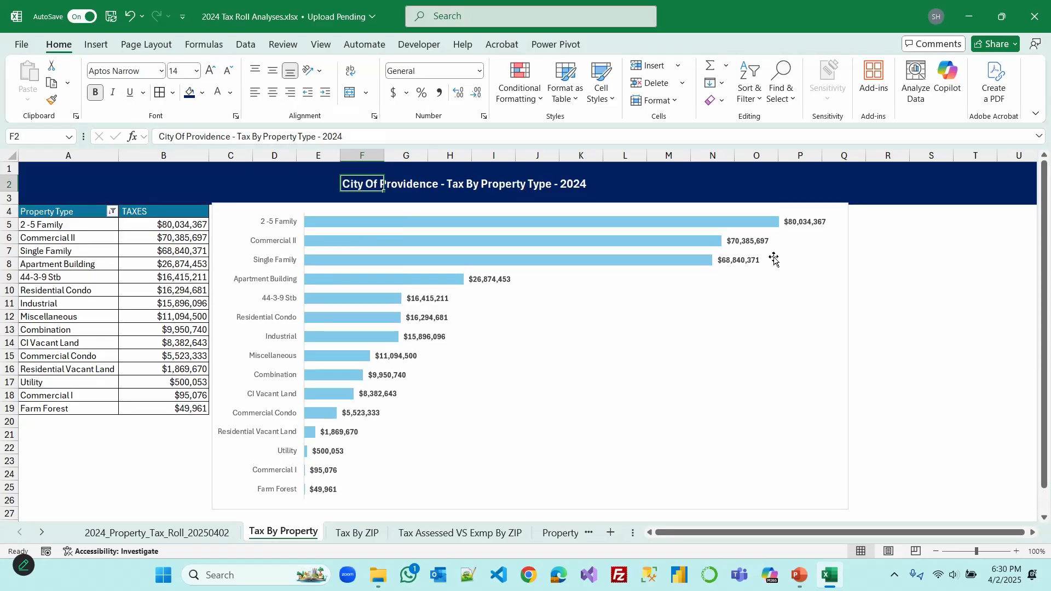
# Nudge the chart slightly so it sits just below the dark blue title band, against the pivot table
pyautogui.click(897, 277)
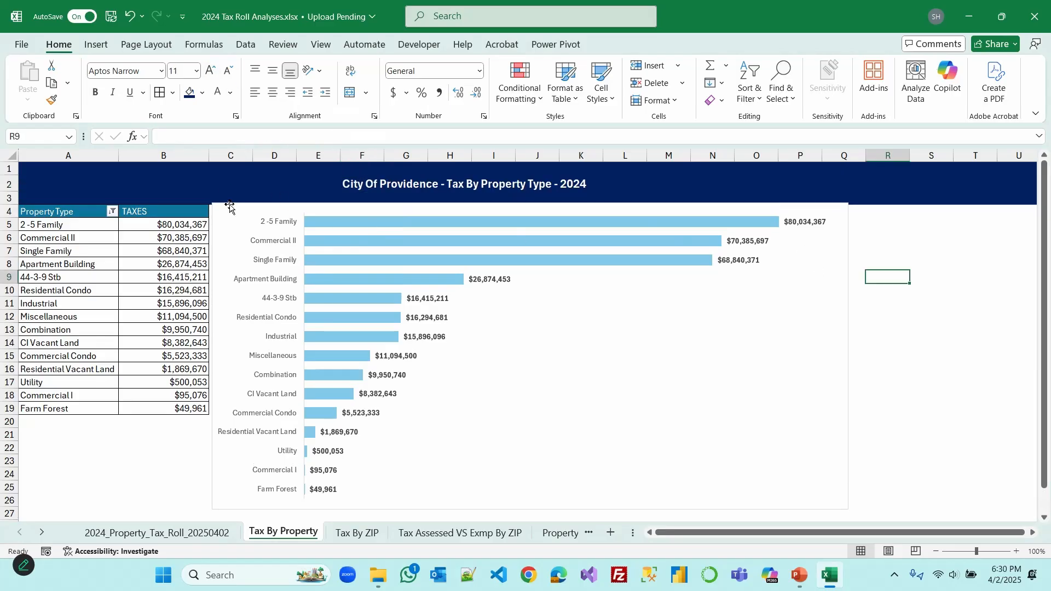
pyautogui.moveTo(230, 203); pyautogui.dragTo(228, 204)
pyautogui.click(867, 356)
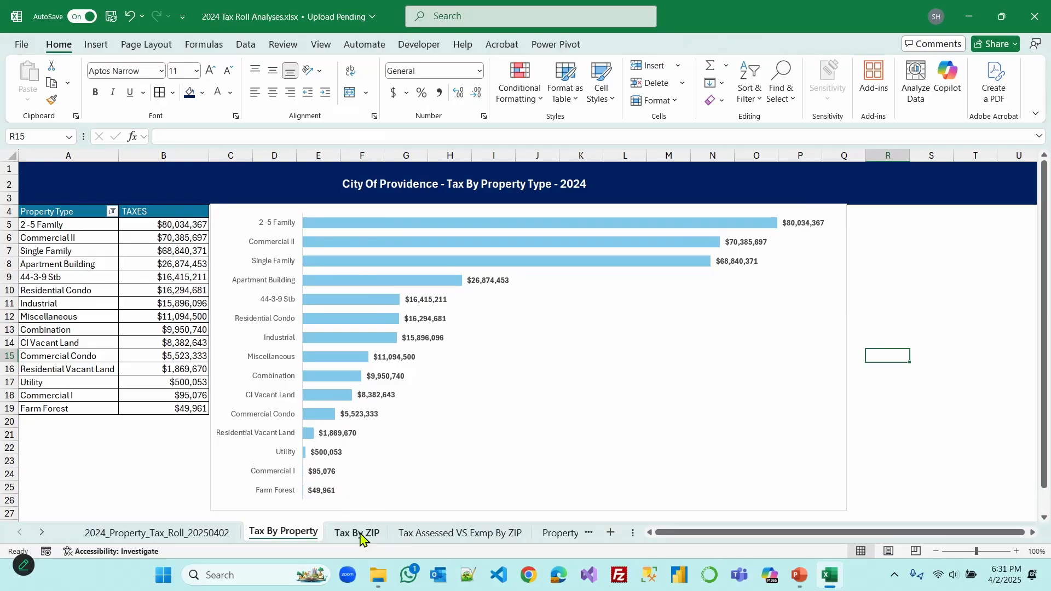
# On the Tax By ZIP sheet, hide the gridlines and insert a blank row above the pivot table
pyautogui.click(357, 533)
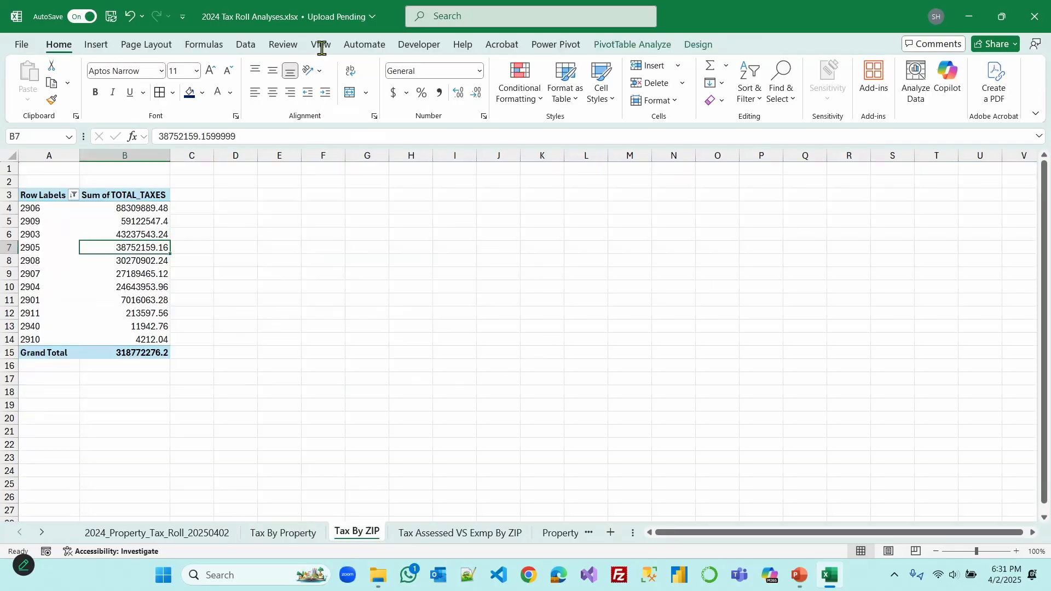
pyautogui.click(320, 44)
pyautogui.click(390, 82)
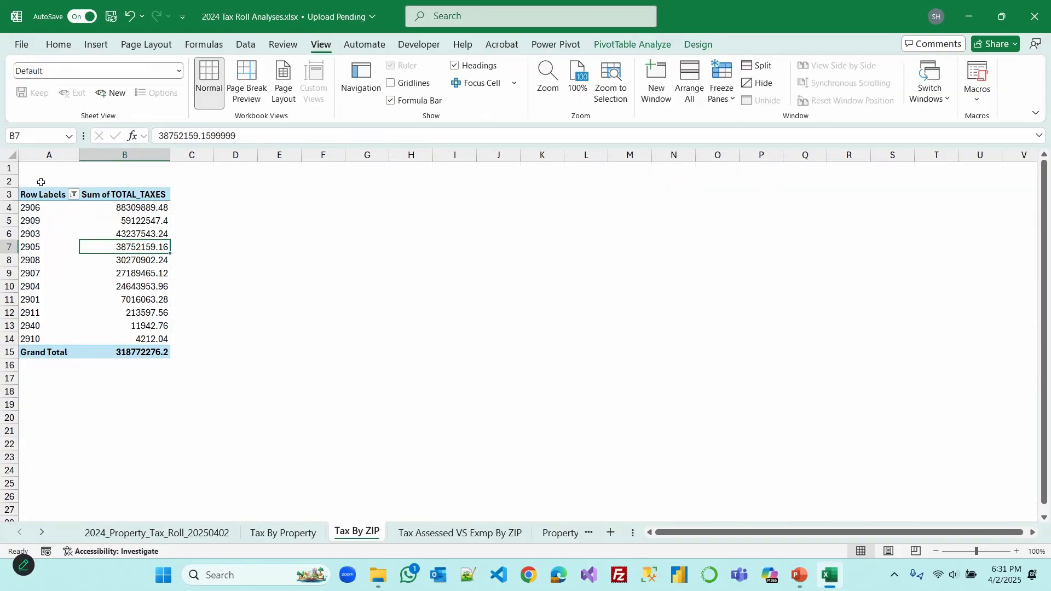
pyautogui.click(12, 181)
pyautogui.hotkey('ctrl', 'shift', '=')
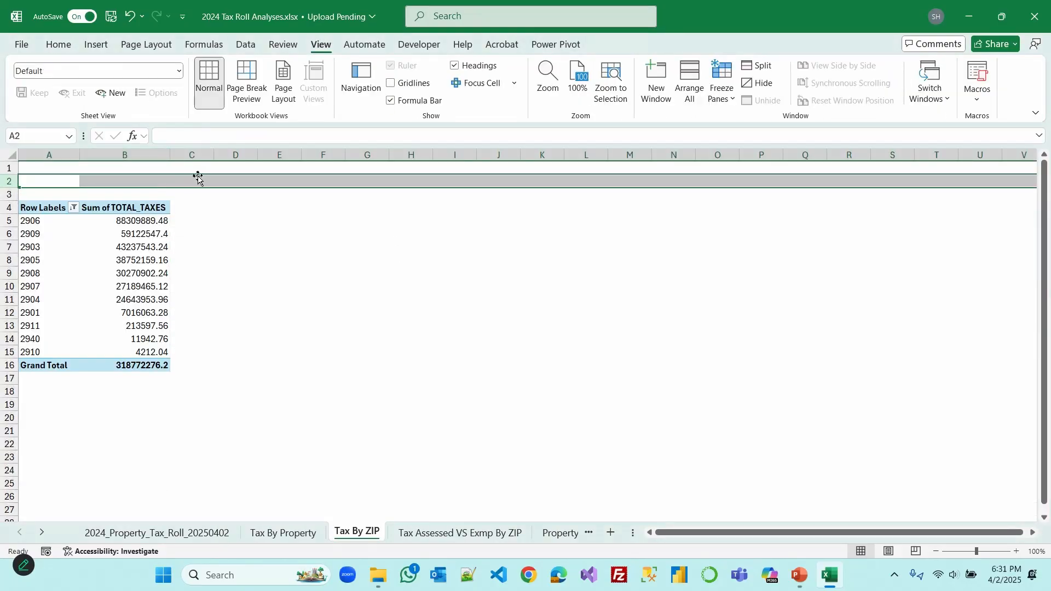
# Turn off grand totals for the ZIP pivot table's rows and columns
pyautogui.click(137, 271)
pyautogui.click(698, 44)
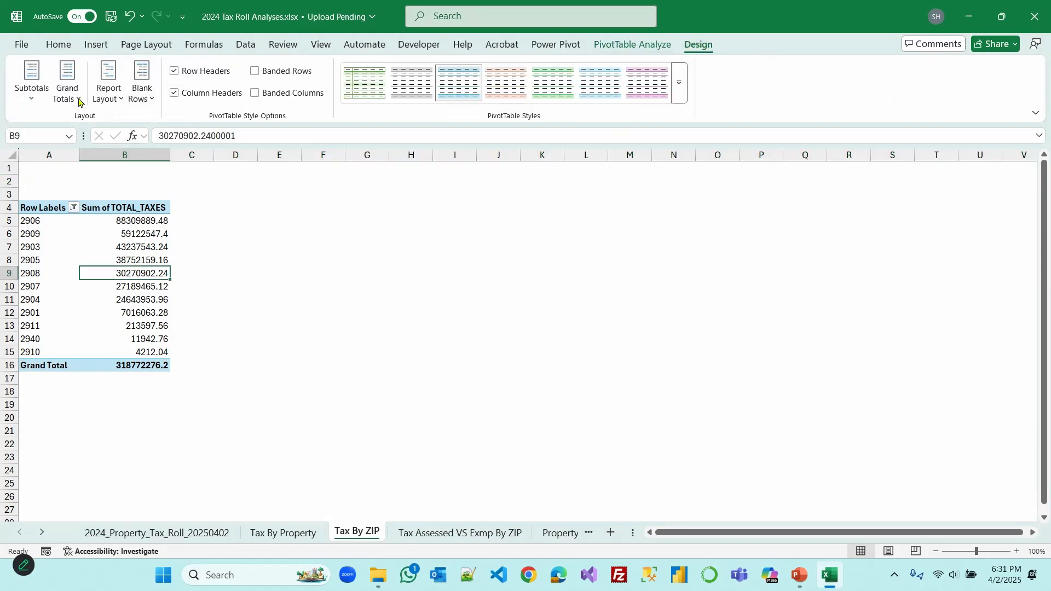
pyautogui.click(78, 99)
pyautogui.click(151, 125)
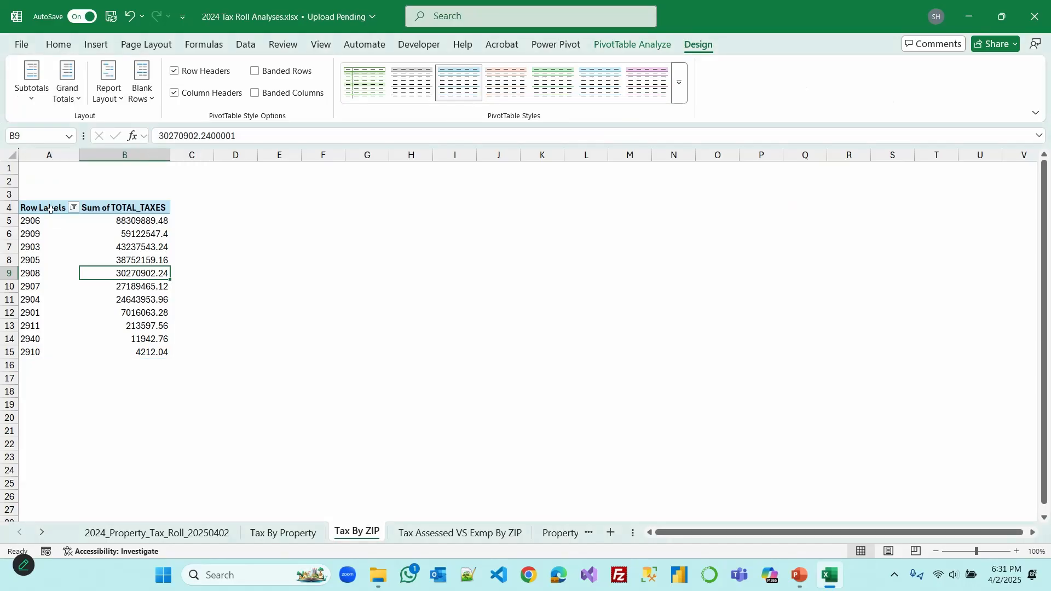
# Rename the pivot table headers in A4 and B4 to ZIP and TAXES
pyautogui.click(50, 209)
pyautogui.moveTo(219, 134); pyautogui.dragTo(114, 134)
pyautogui.write('ZIP')
pyautogui.click(129, 208)
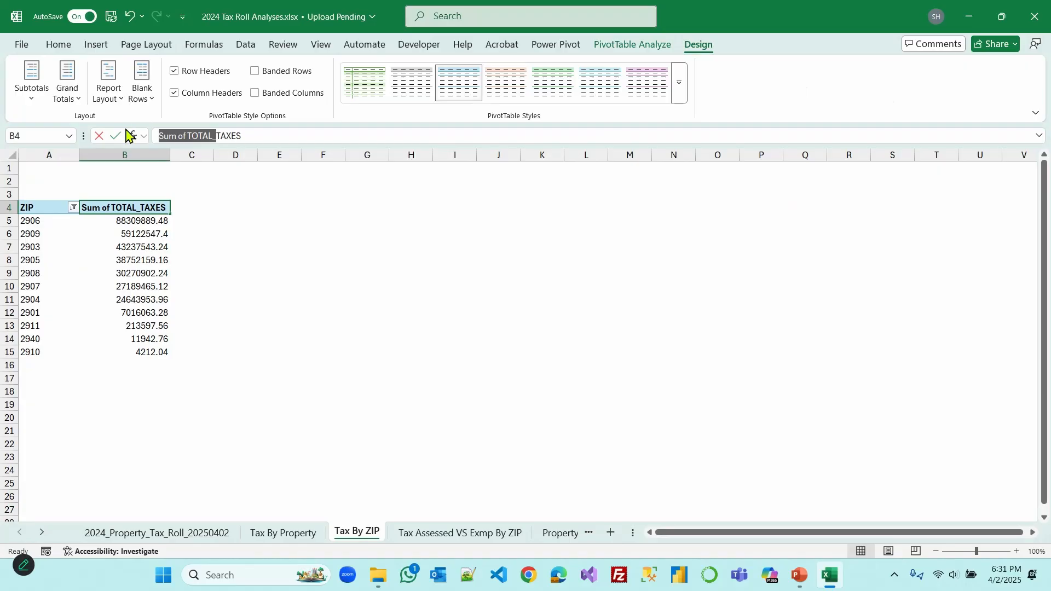
pyautogui.press('BackSpace')
pyautogui.press('Return')
# Format the tax amounts in B5:B15 as currency with no decimal places
pyautogui.moveTo(140, 221); pyautogui.dragTo(143, 350)
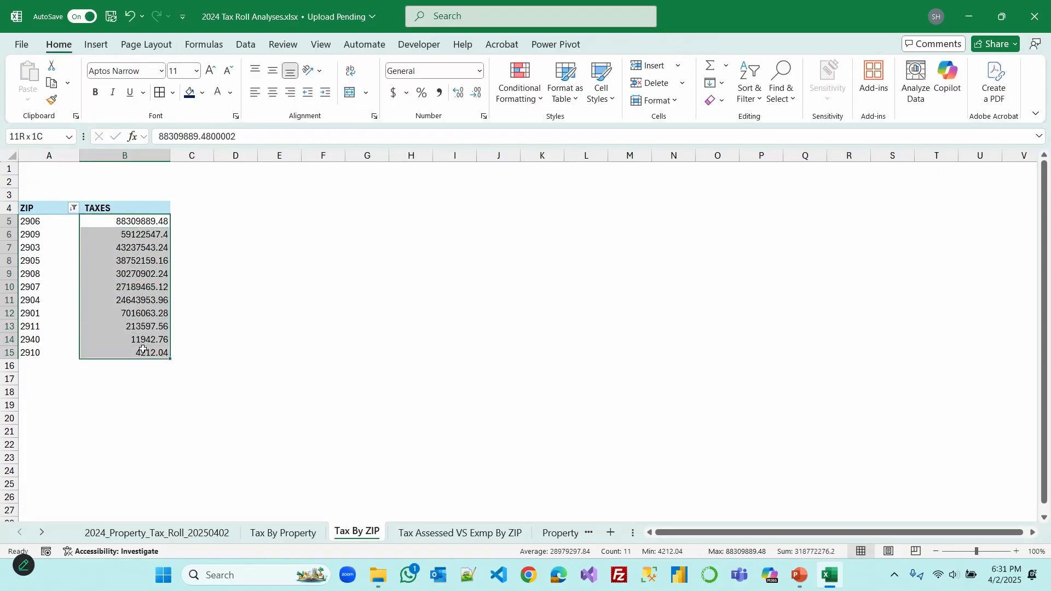
pyautogui.click(480, 72)
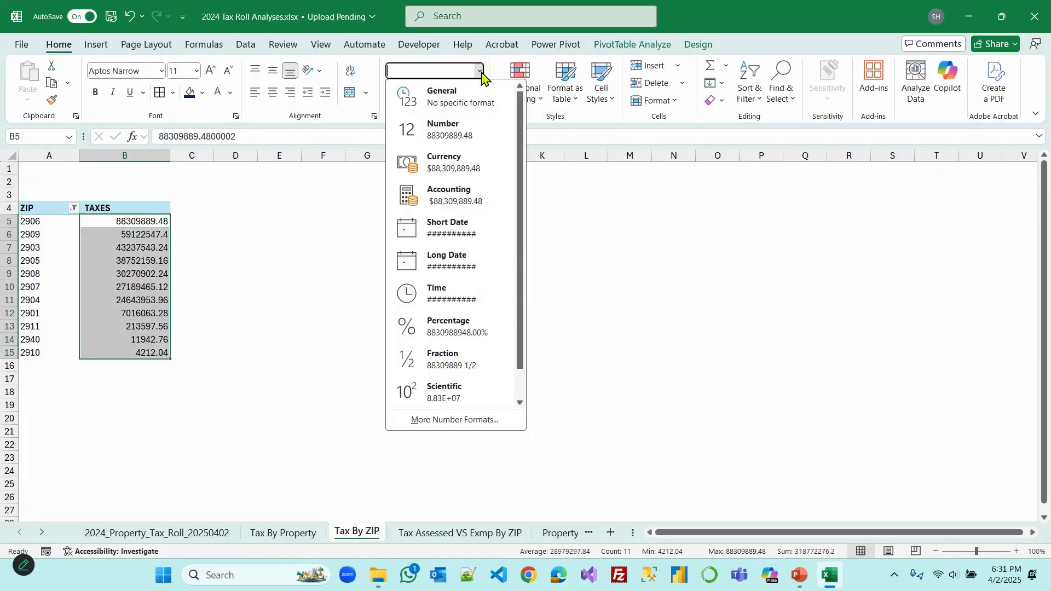
pyautogui.click(446, 166)
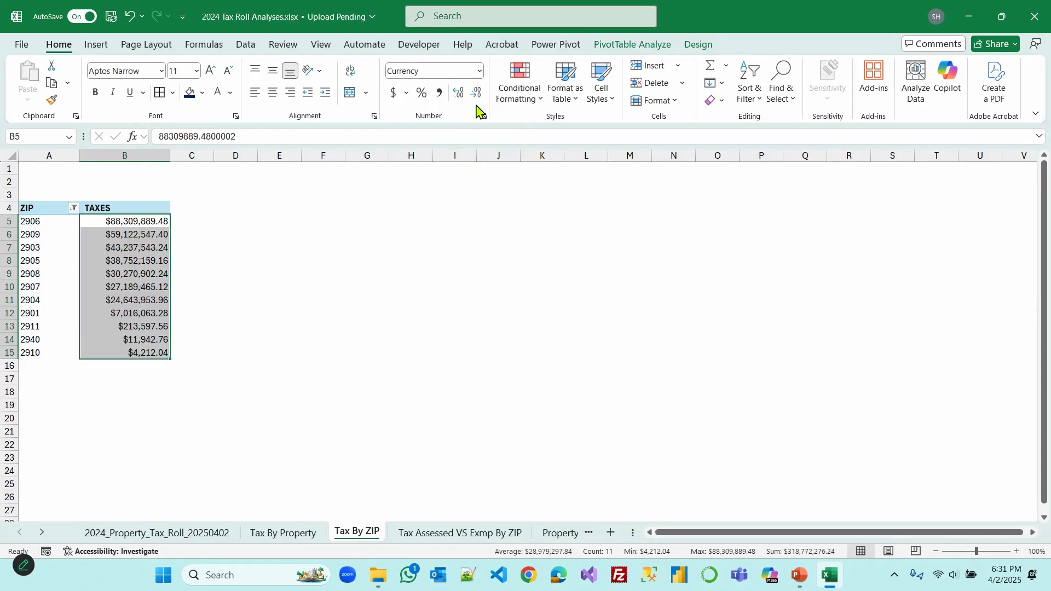
pyautogui.click(476, 92)
pyautogui.click(476, 92)
pyautogui.click(383, 287)
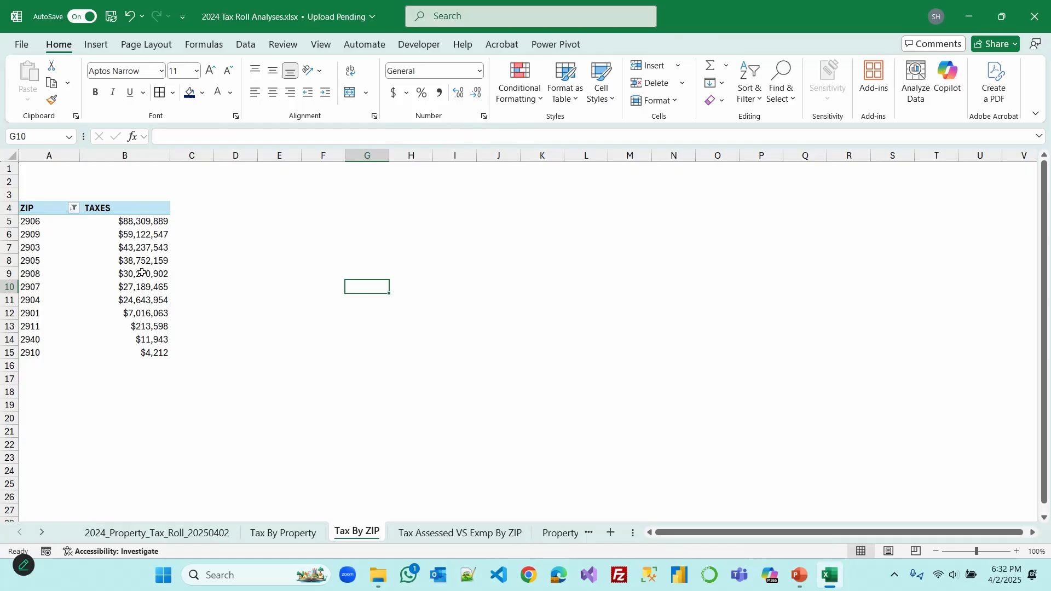
# Examine which chart types can be built from the ZIP pivot table, including Bar, Area, Scatter, Map, Stock and Surface, without inserting one
pyautogui.moveTo(141, 272)
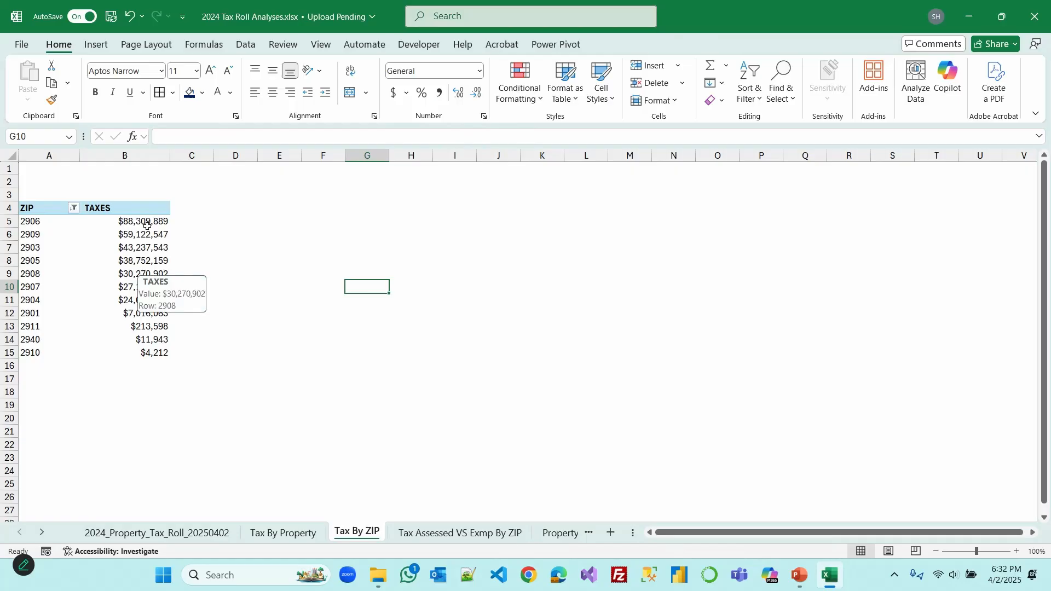
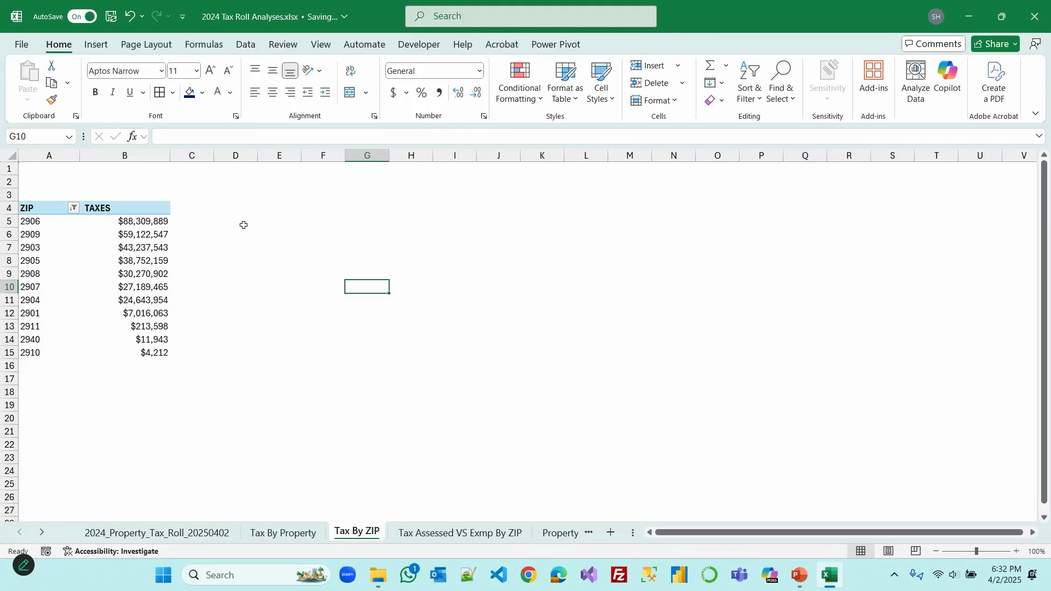
pyautogui.click(134, 256)
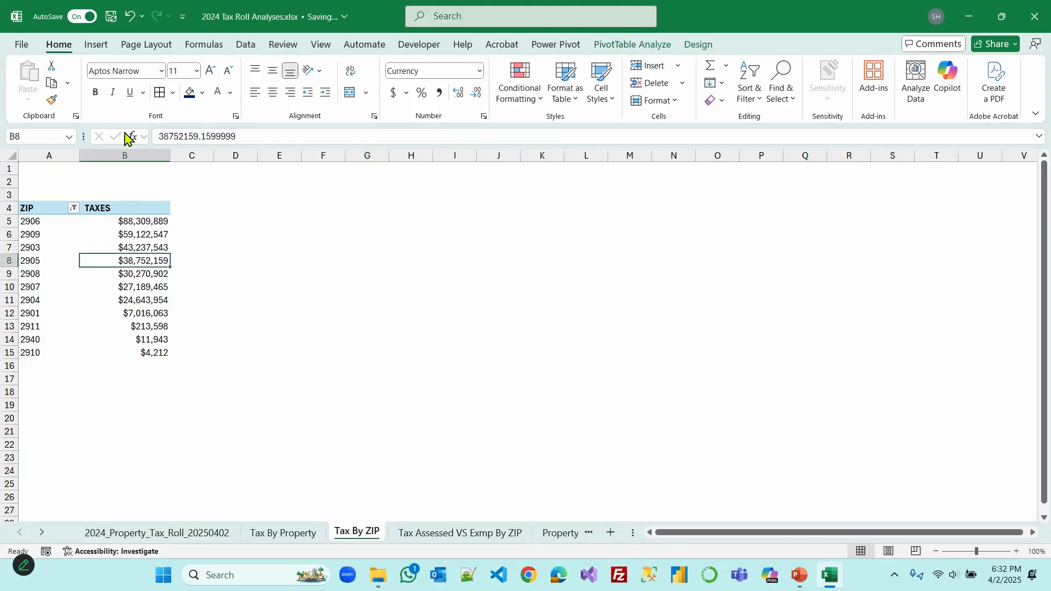
pyautogui.click(102, 45)
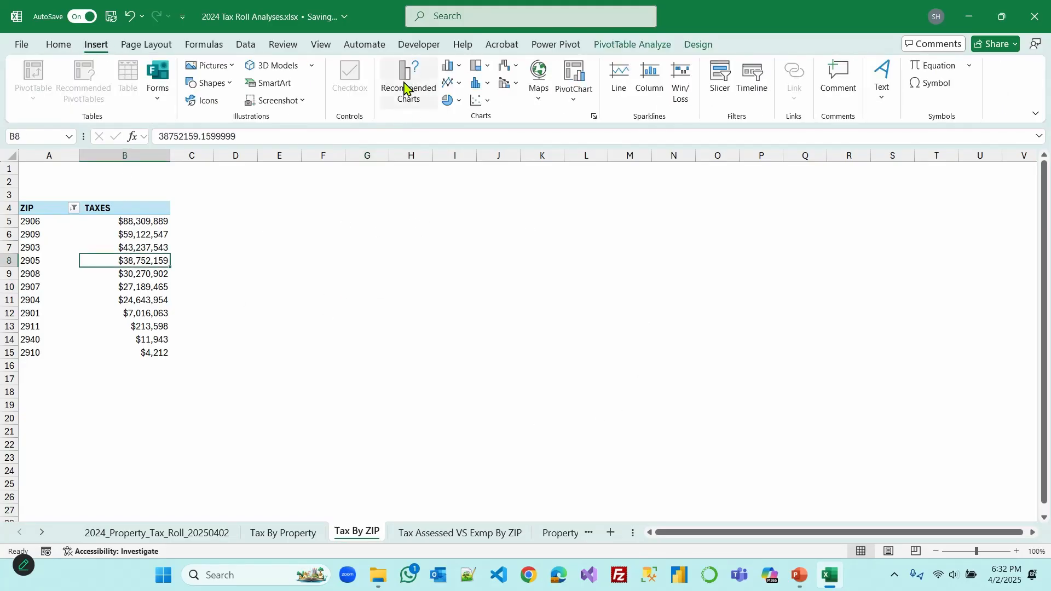
pyautogui.click(407, 89)
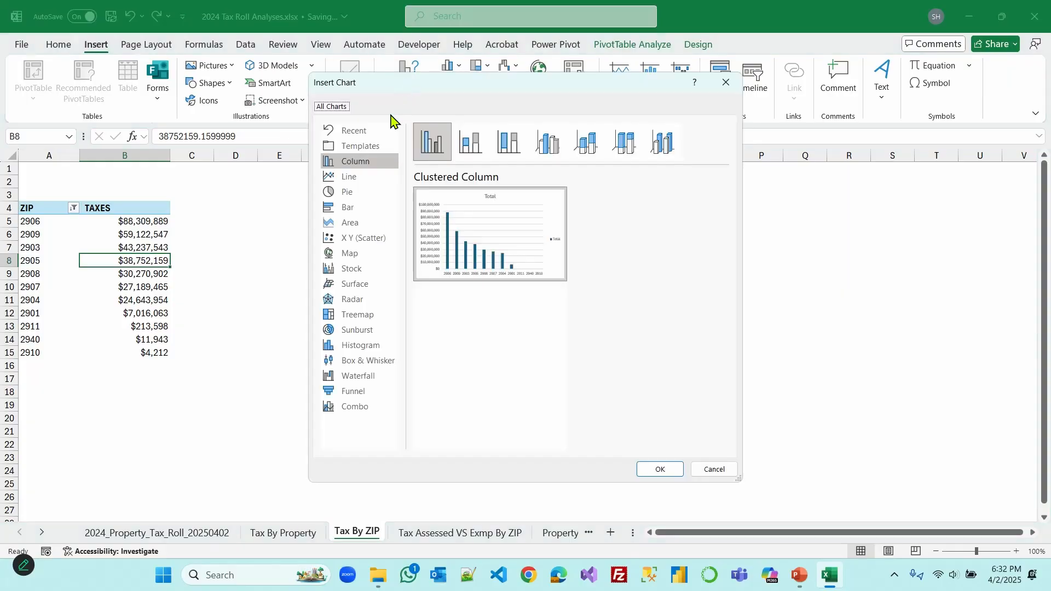
pyautogui.click(351, 191)
pyautogui.click(352, 207)
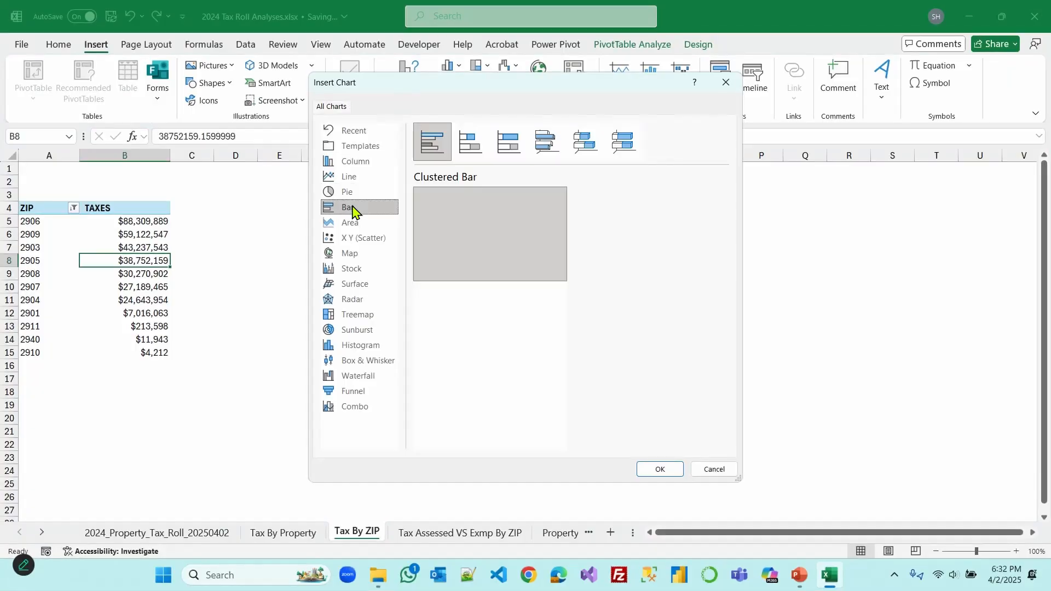
pyautogui.click(353, 225)
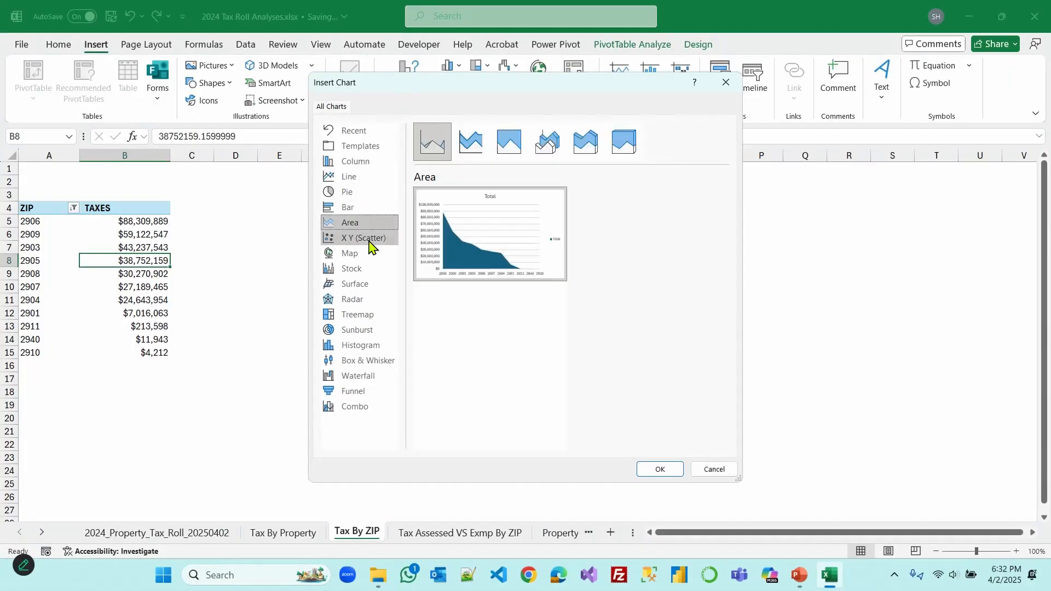
pyautogui.click(367, 241)
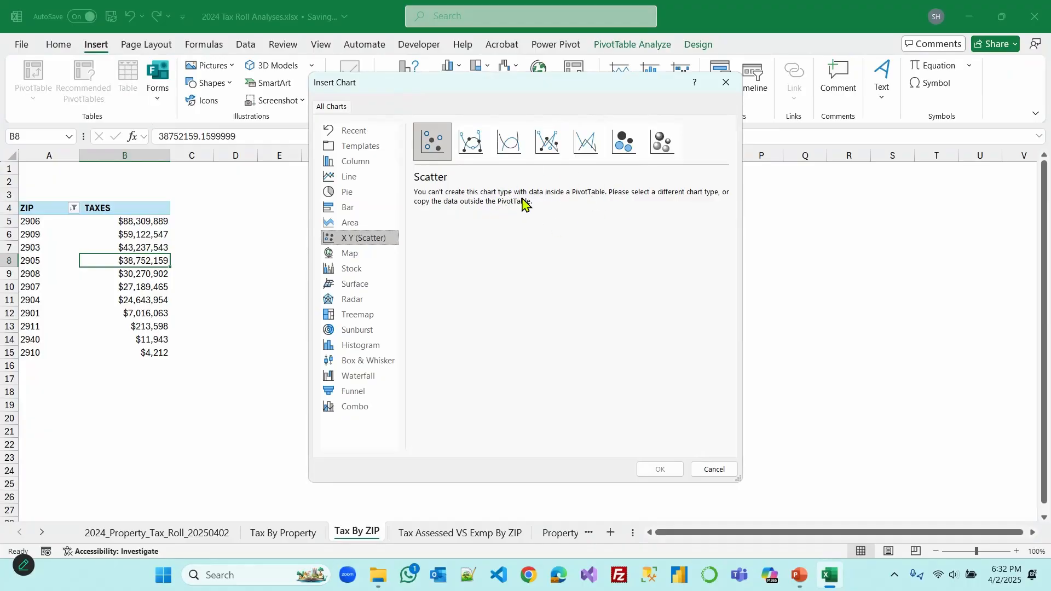
pyautogui.click(358, 259)
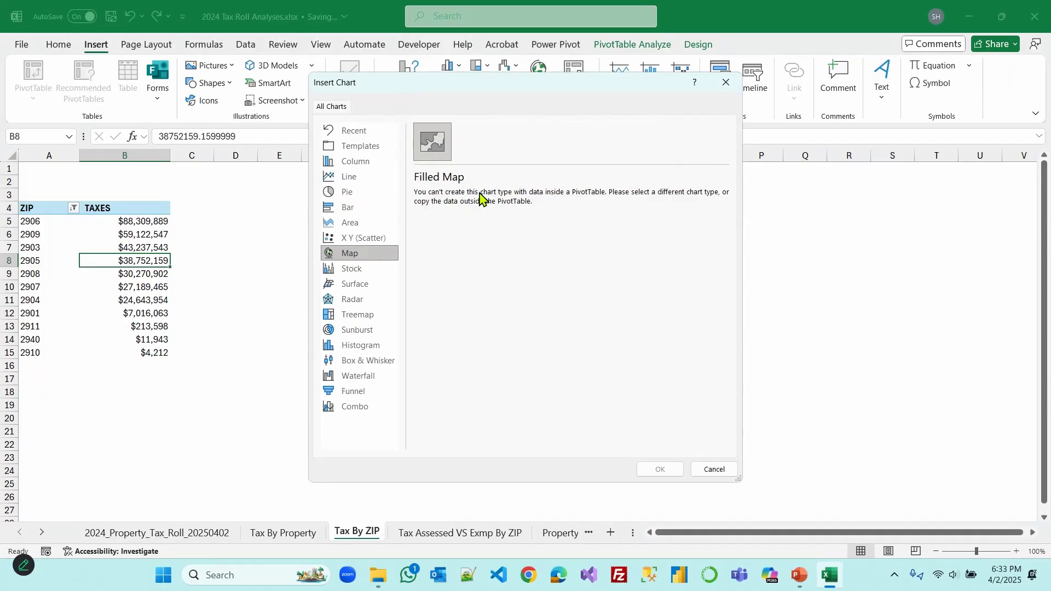
pyautogui.click(353, 269)
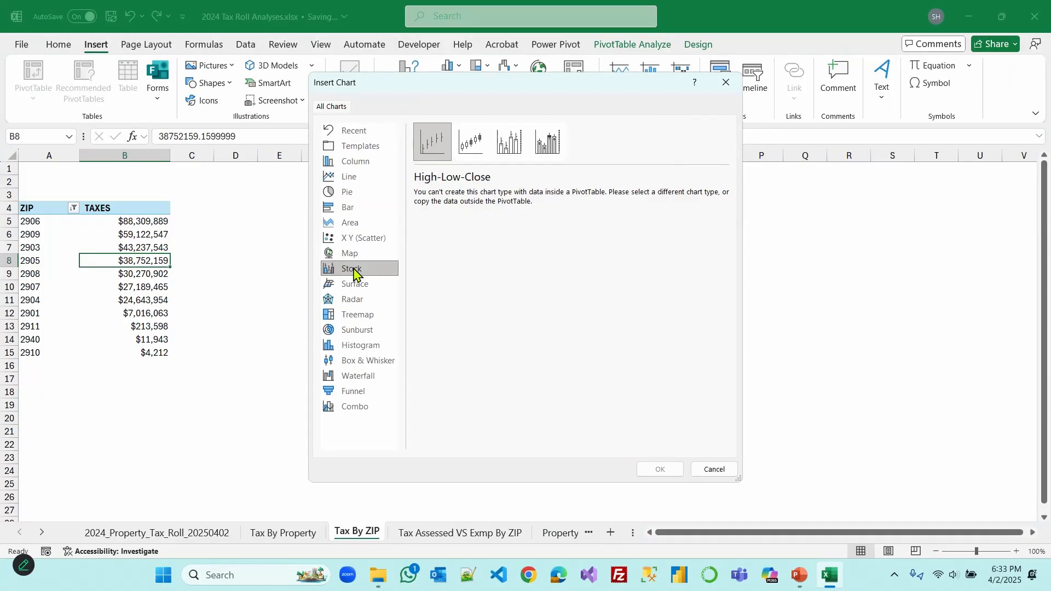
pyautogui.click(354, 283)
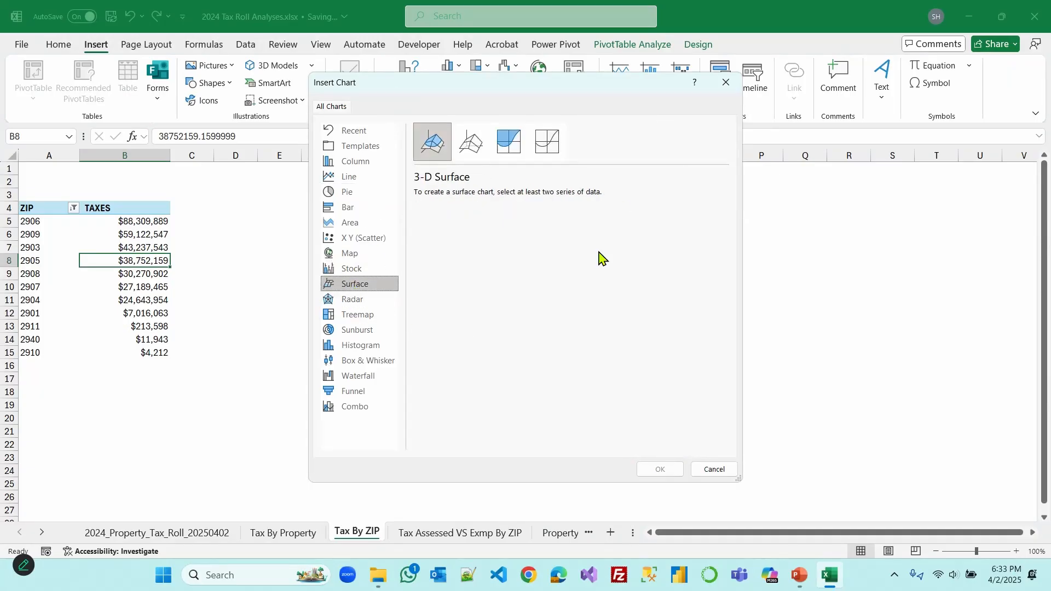
pyautogui.click(702, 471)
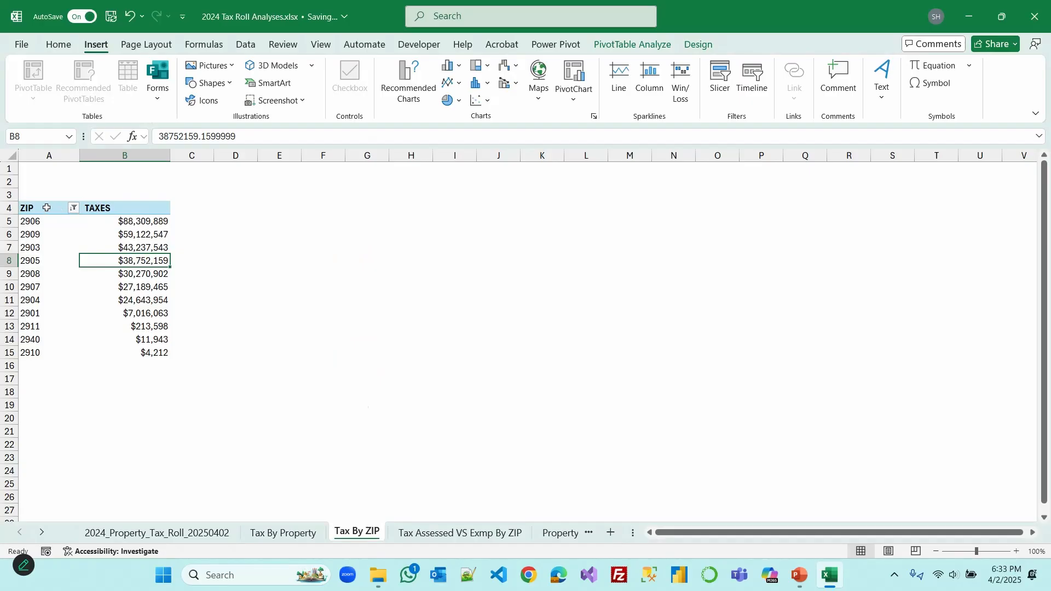
# Copy the ZIP pivot table range A4:B15 and paste it as values only at D4
pyautogui.moveTo(33, 208); pyautogui.dragTo(140, 352)
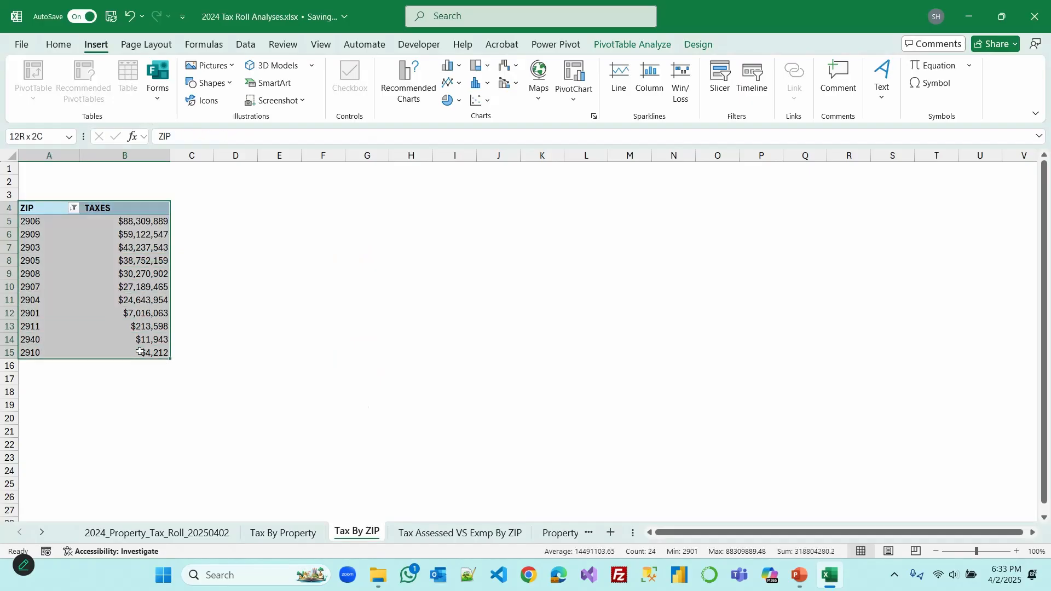
pyautogui.click(58, 45)
pyautogui.click(52, 82)
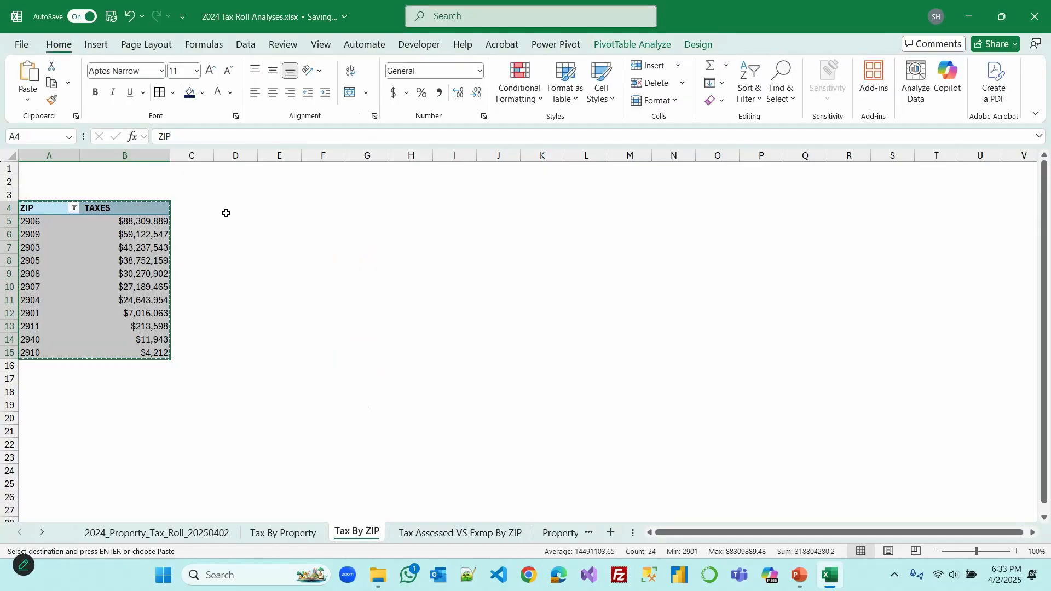
pyautogui.click(225, 211)
pyautogui.click(28, 99)
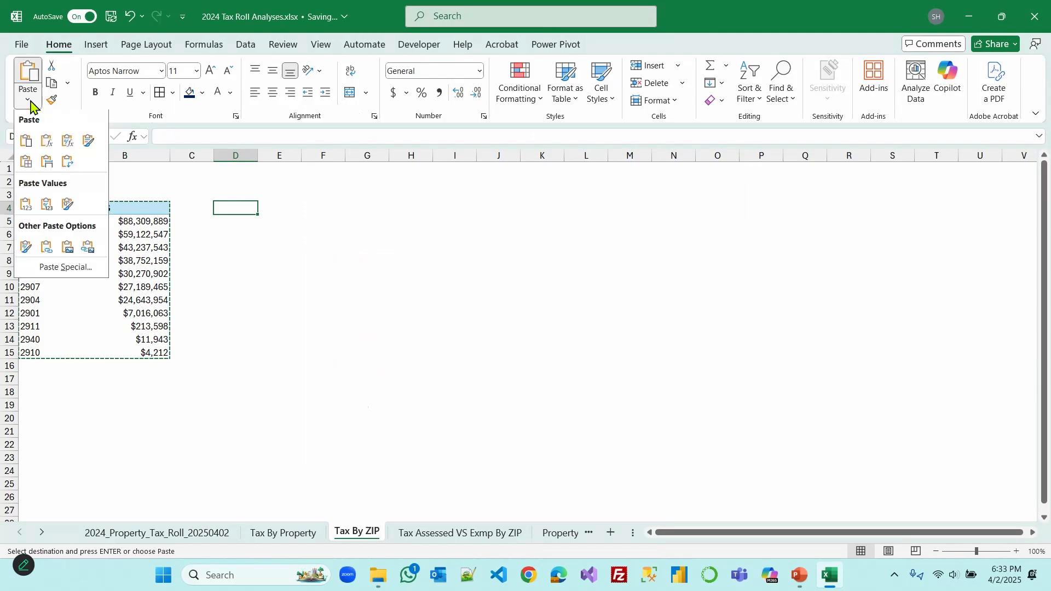
pyautogui.click(25, 206)
pyautogui.click(379, 258)
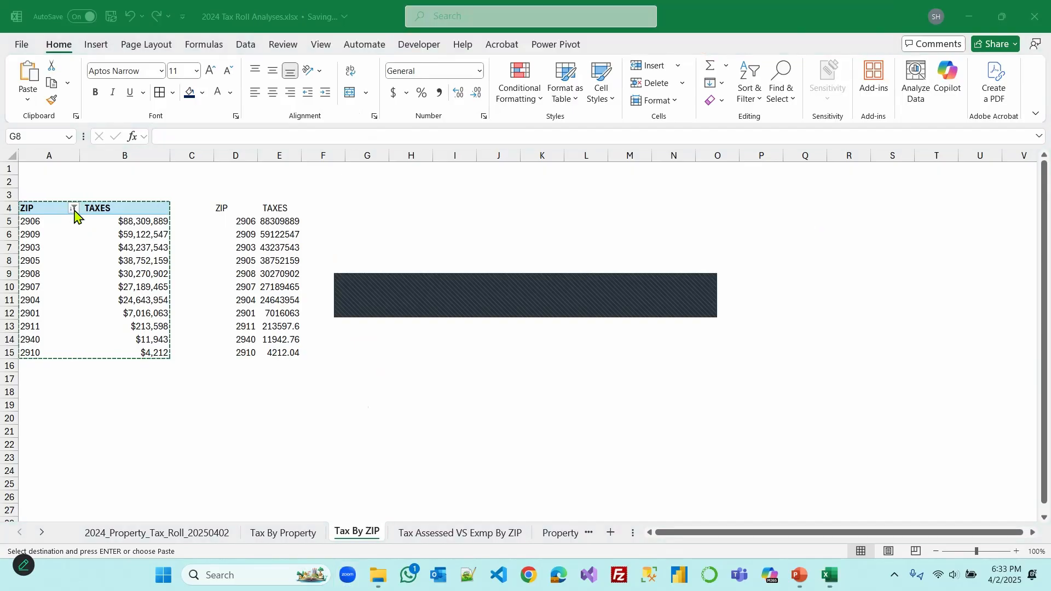
pyautogui.press('Escape')
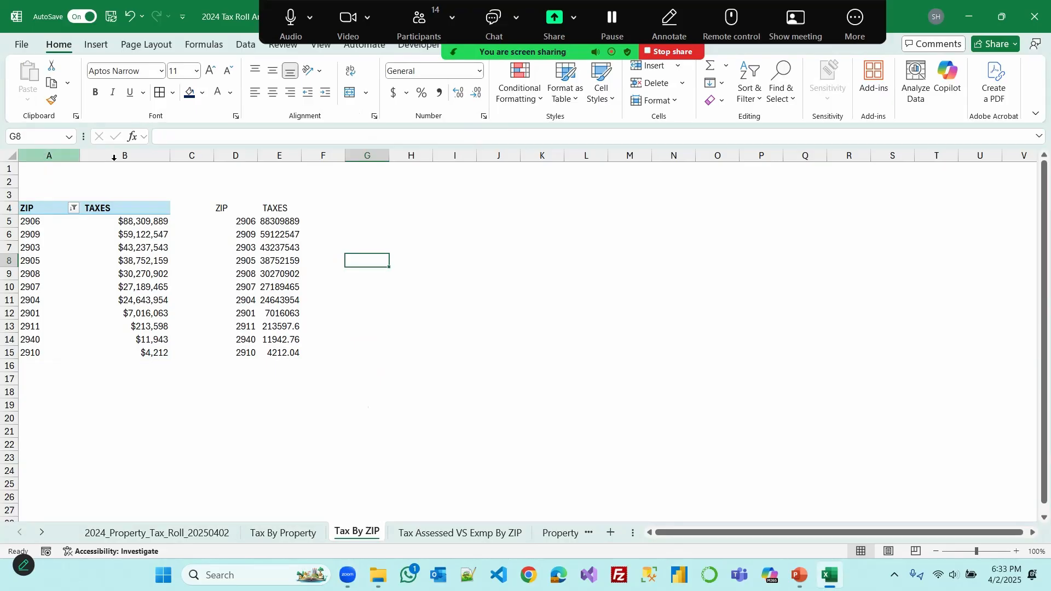
# Hide columns A and B, which hold the original pivot table
pyautogui.click(52, 157)
pyautogui.moveTo(52, 157); pyautogui.dragTo(102, 158)
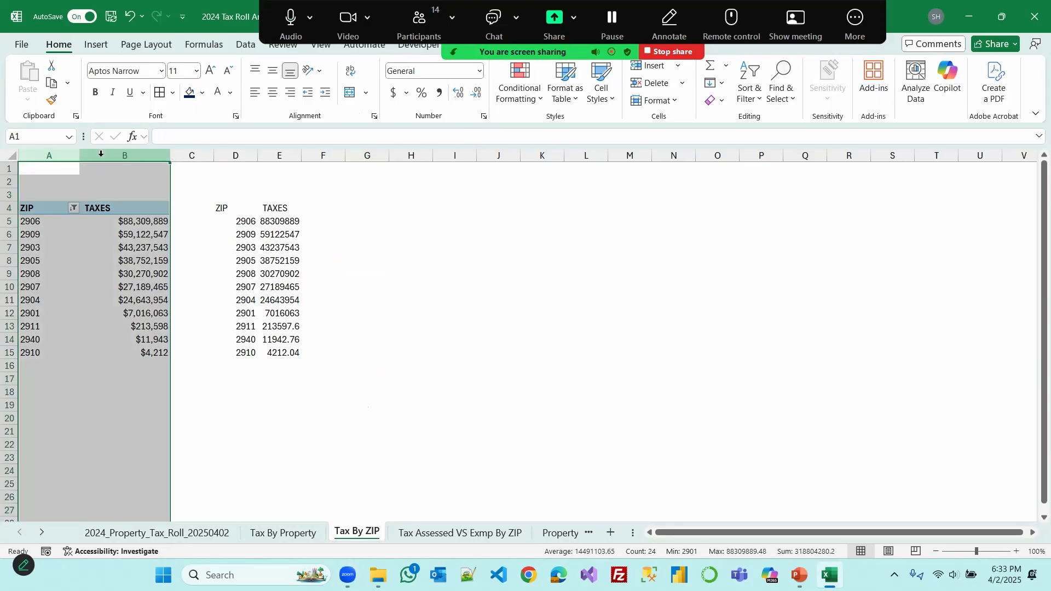
pyautogui.rightClick(101, 159)
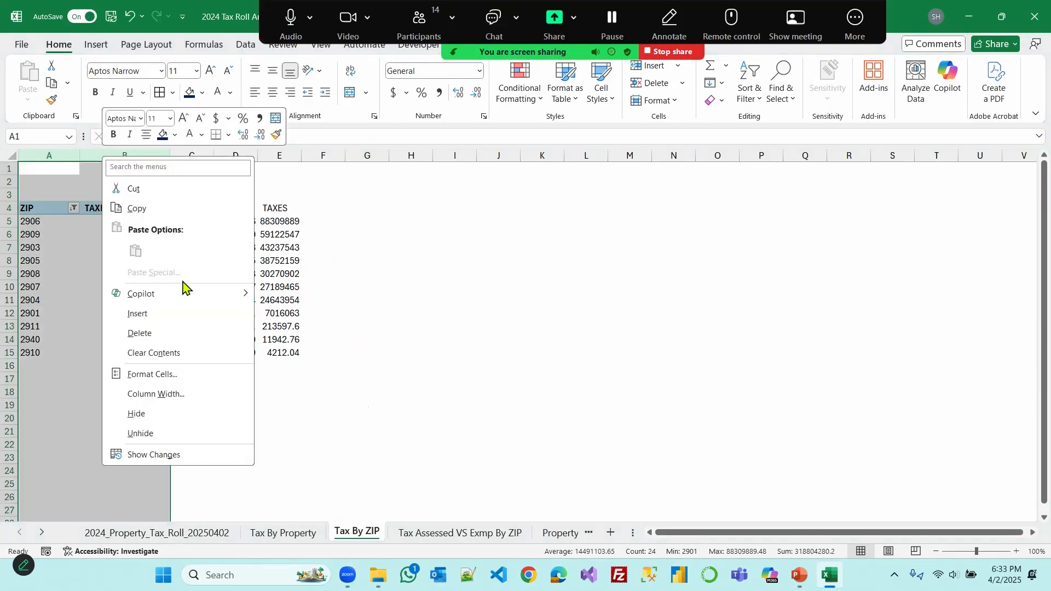
pyautogui.click(136, 413)
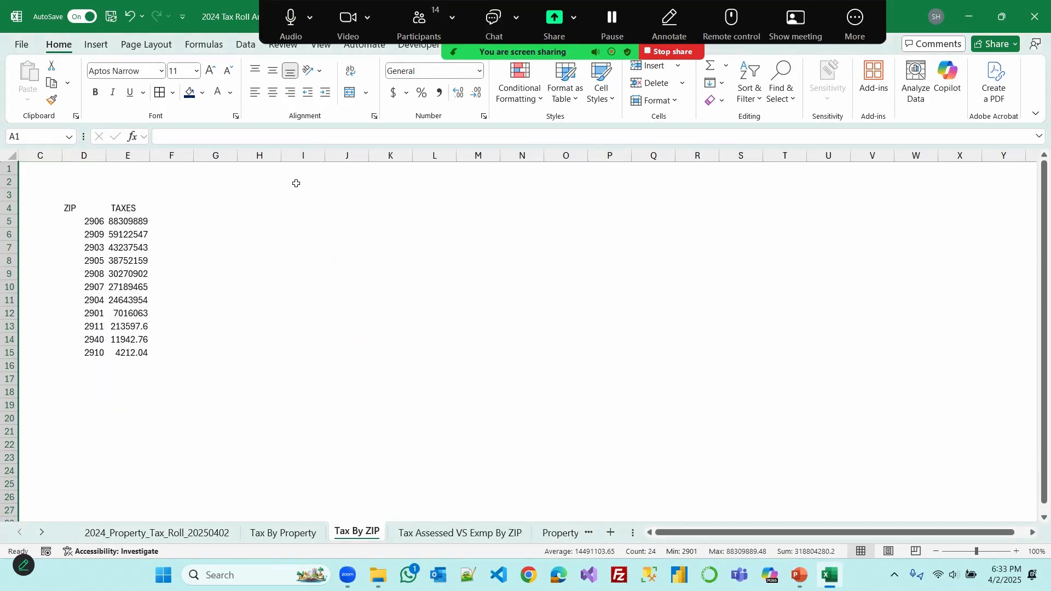
# Format D4:E15 as a turquoise Medium-style table without filter buttons, and widen columns D and E
pyautogui.moveTo(103, 155); pyautogui.dragTo(123, 156)
pyautogui.click(84, 207)
pyautogui.moveTo(83, 207); pyautogui.dragTo(164, 353)
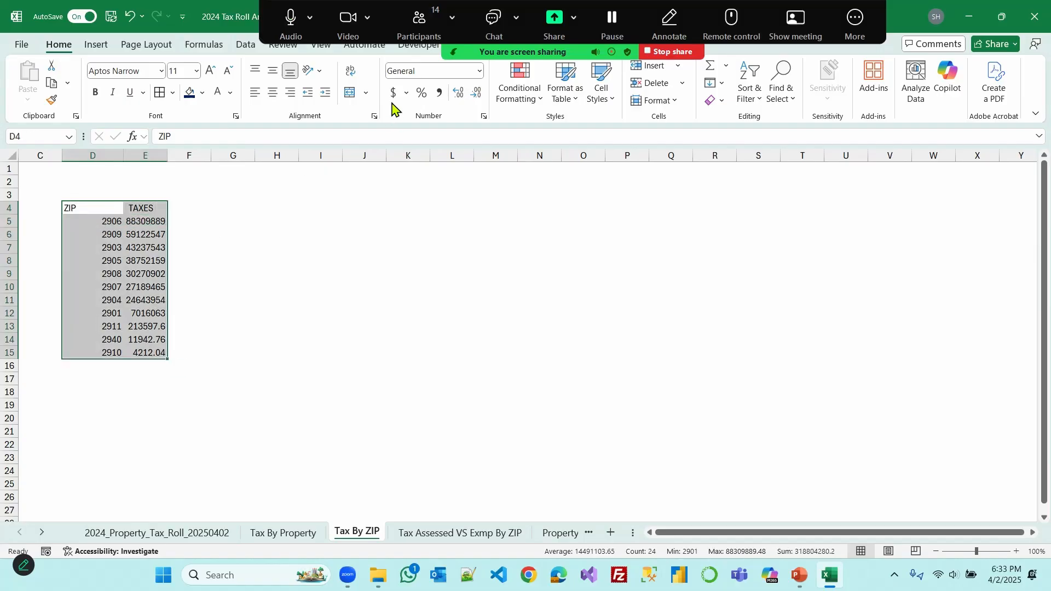
pyautogui.click(576, 101)
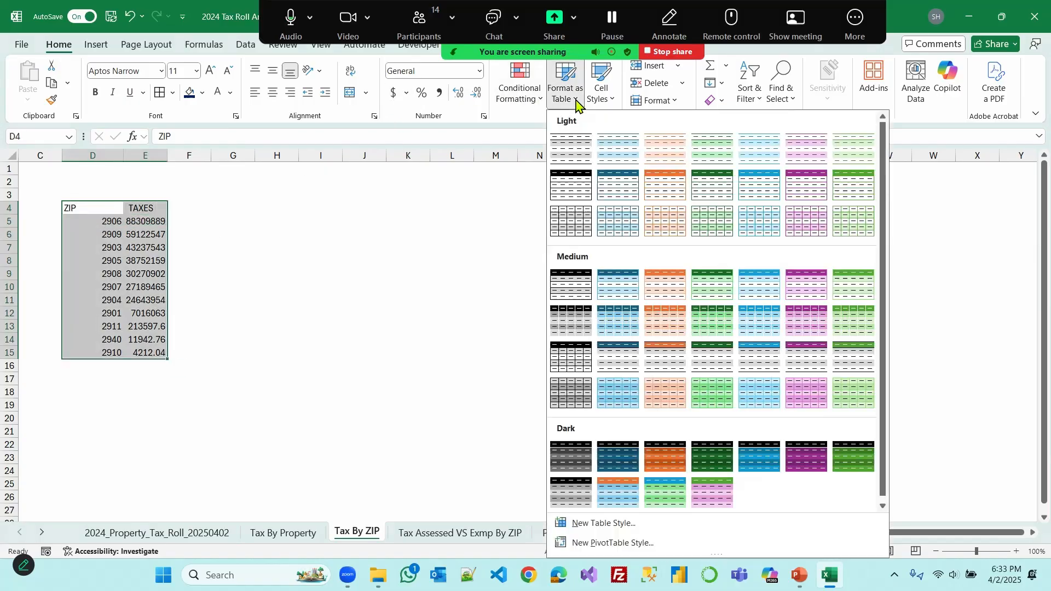
pyautogui.click(753, 284)
pyautogui.click(482, 334)
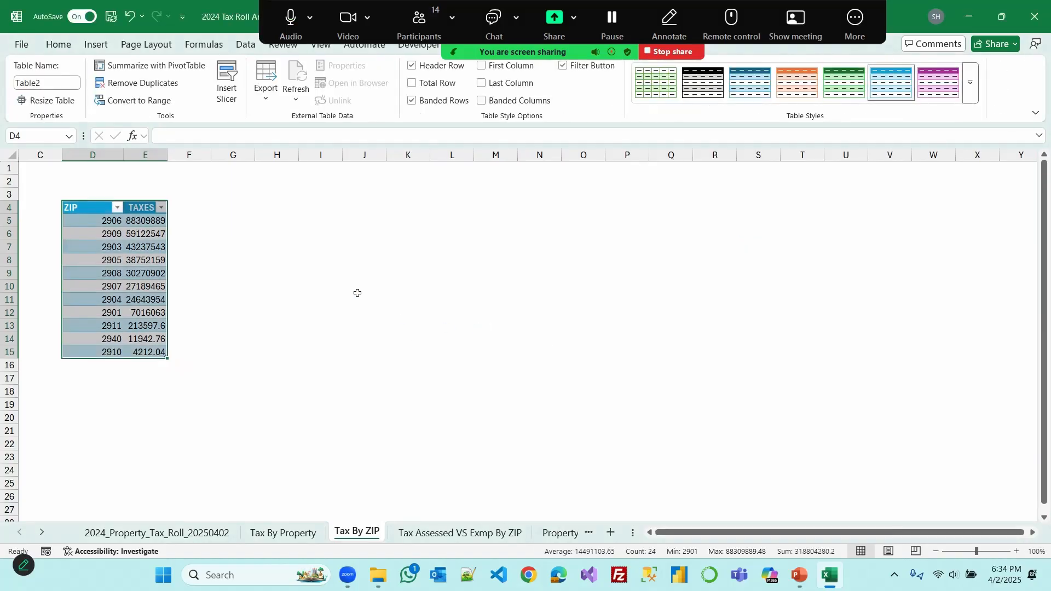
pyautogui.click(562, 65)
pyautogui.doubleClick(168, 155)
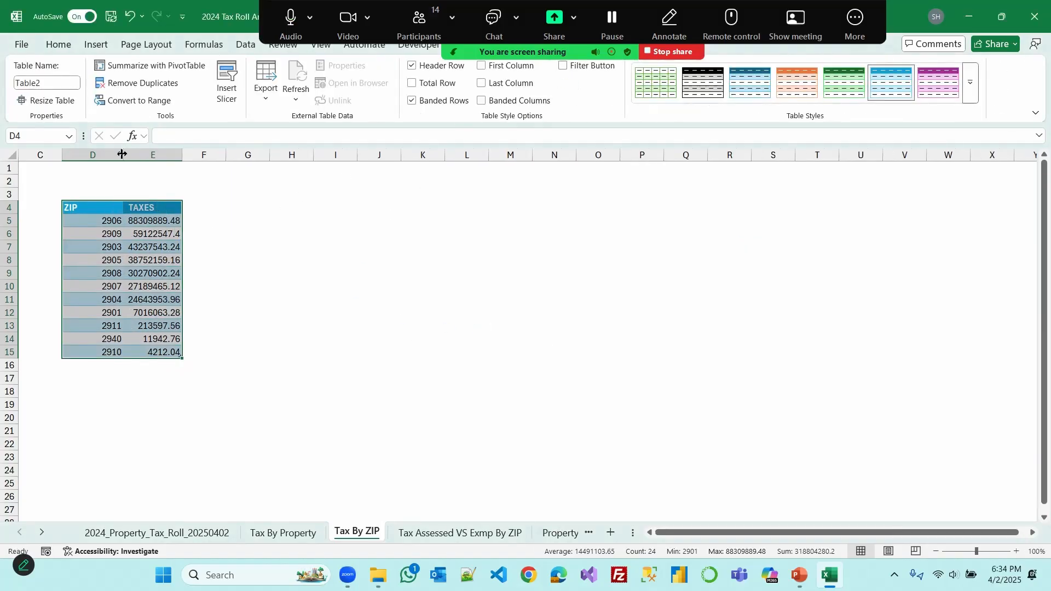
pyautogui.moveTo(124, 155); pyautogui.dragTo(144, 155)
# Check the table look on the Tax By Property sheet and apply Turquoise, Table Style Light 12 to the ZIP table
pyautogui.click(270, 533)
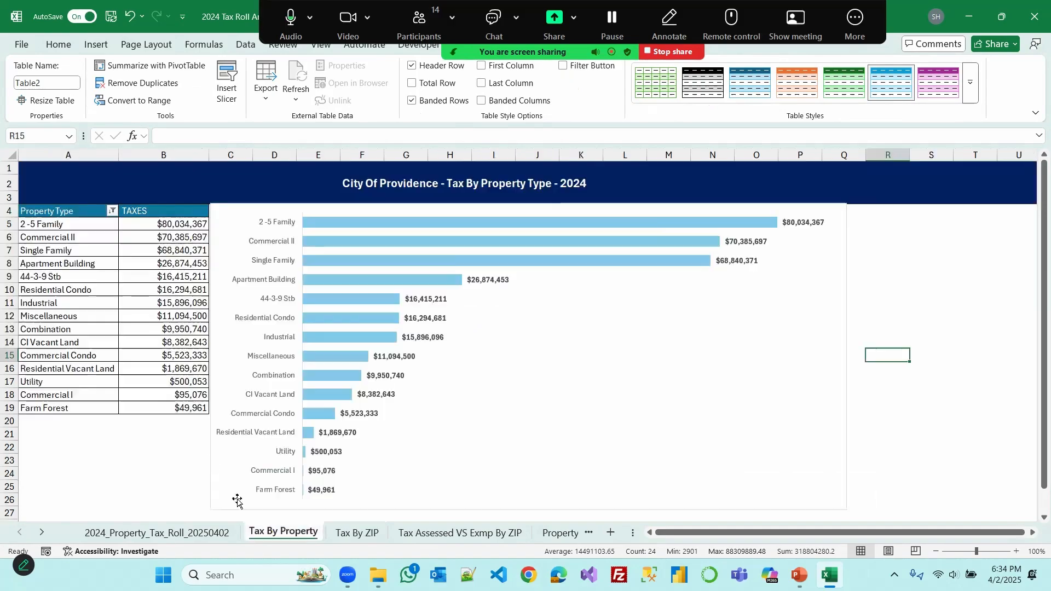
pyautogui.click(352, 532)
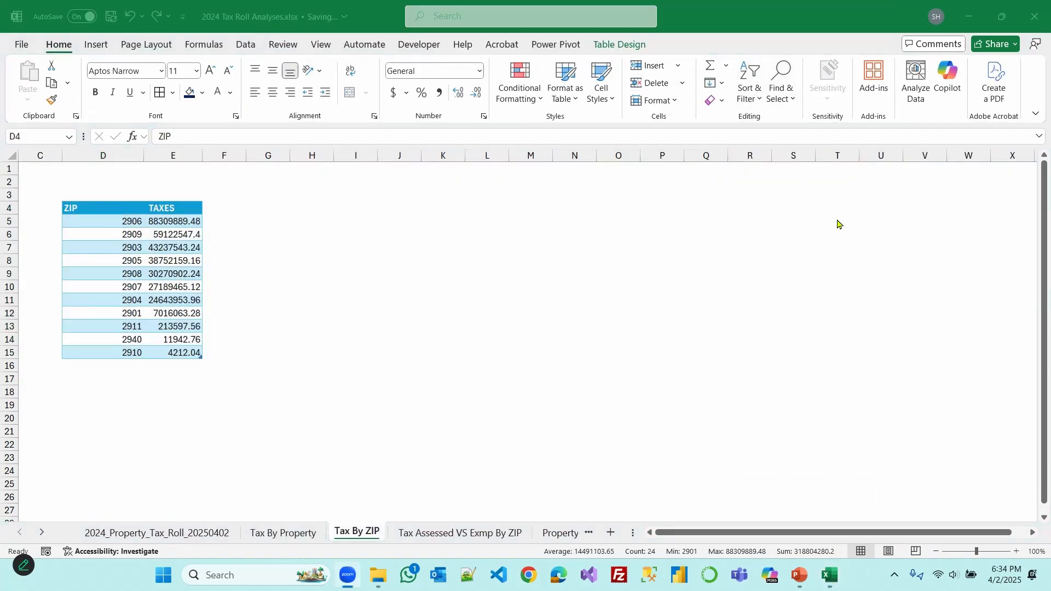
pyautogui.click(622, 49)
pyautogui.click(974, 104)
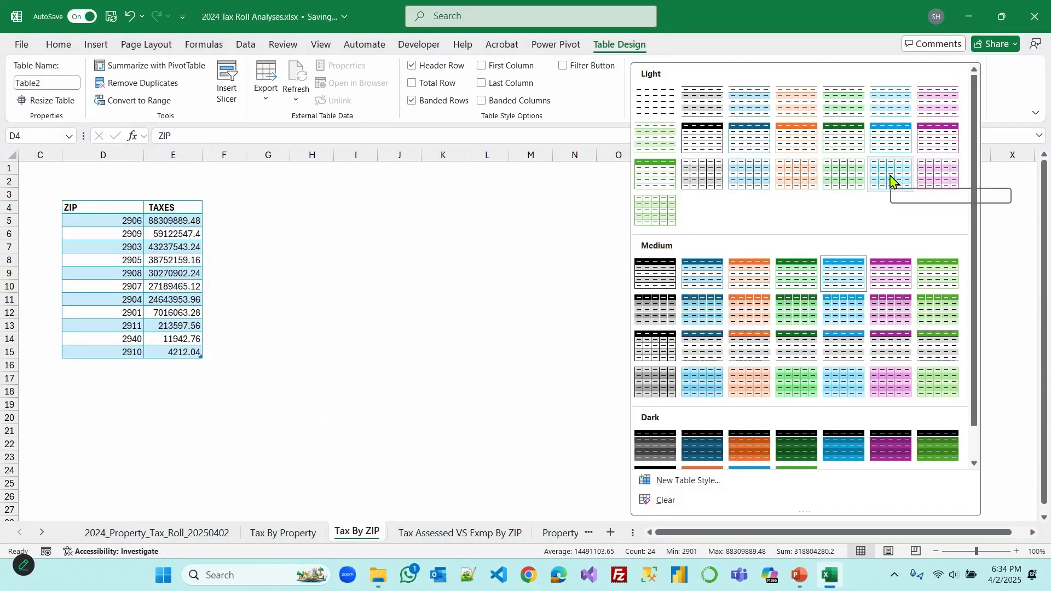
pyautogui.click(885, 145)
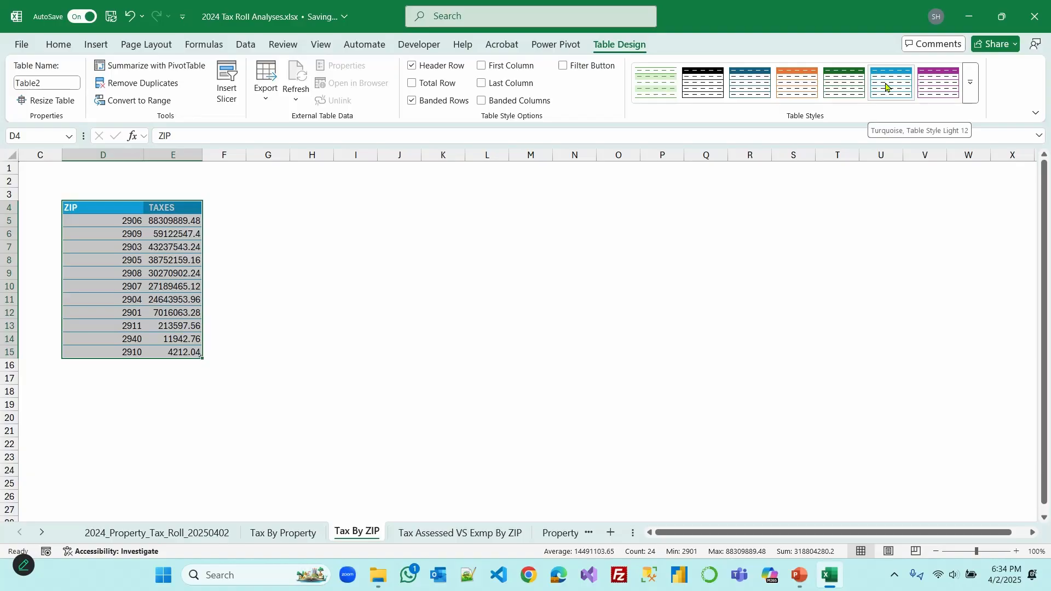
pyautogui.click(497, 314)
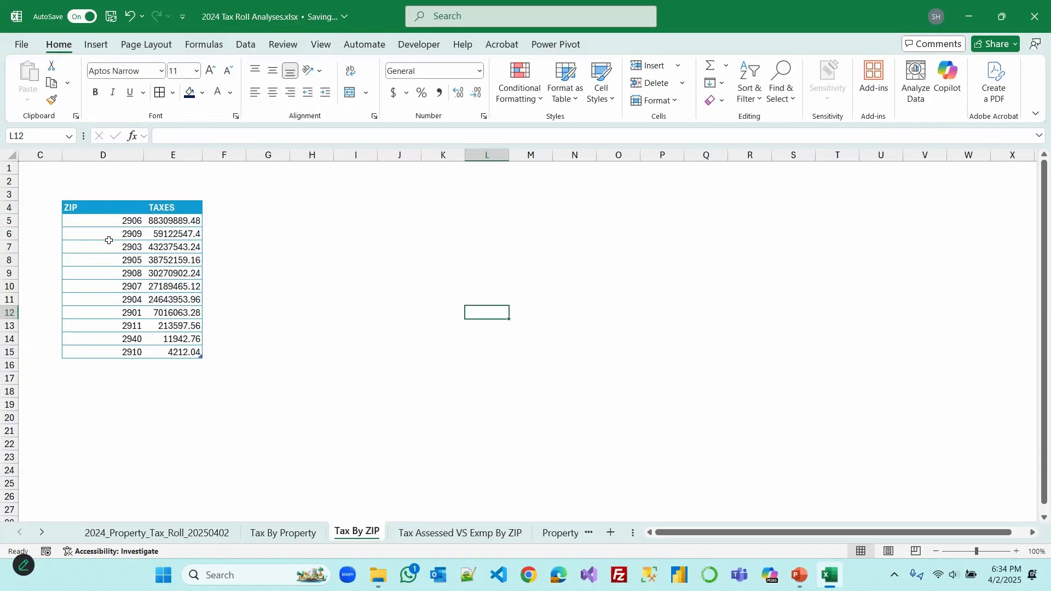
# Add borders around all cells in D4:E15 and format the taxes in E5:E15 as currency with no decimal places
pyautogui.moveTo(103, 208); pyautogui.dragTo(175, 352)
pyautogui.click(159, 92)
pyautogui.moveTo(175, 221); pyautogui.dragTo(181, 352)
pyautogui.click(480, 71)
pyautogui.click(432, 159)
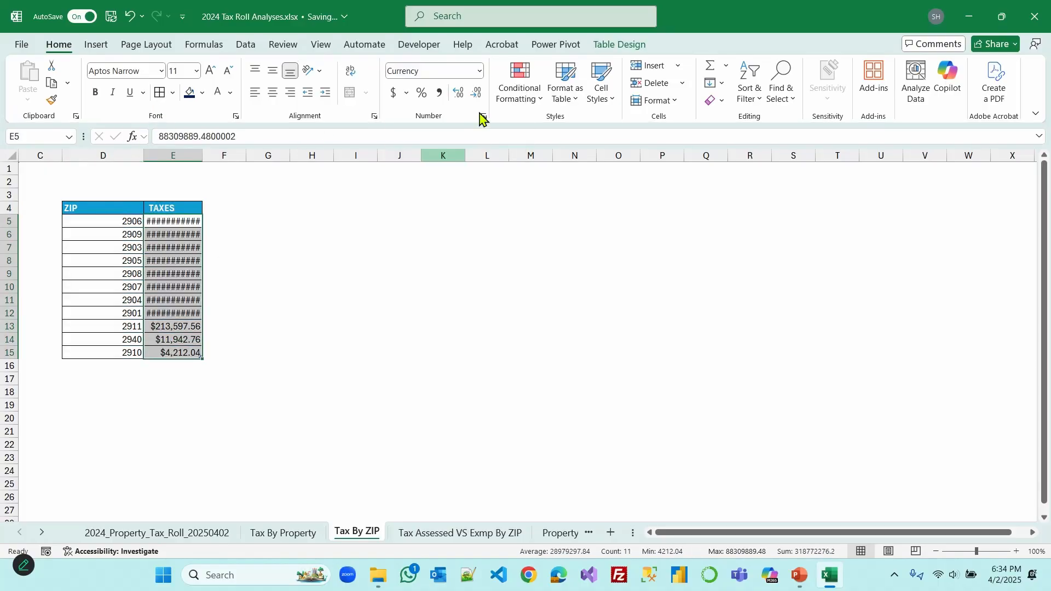
pyautogui.click(131, 259)
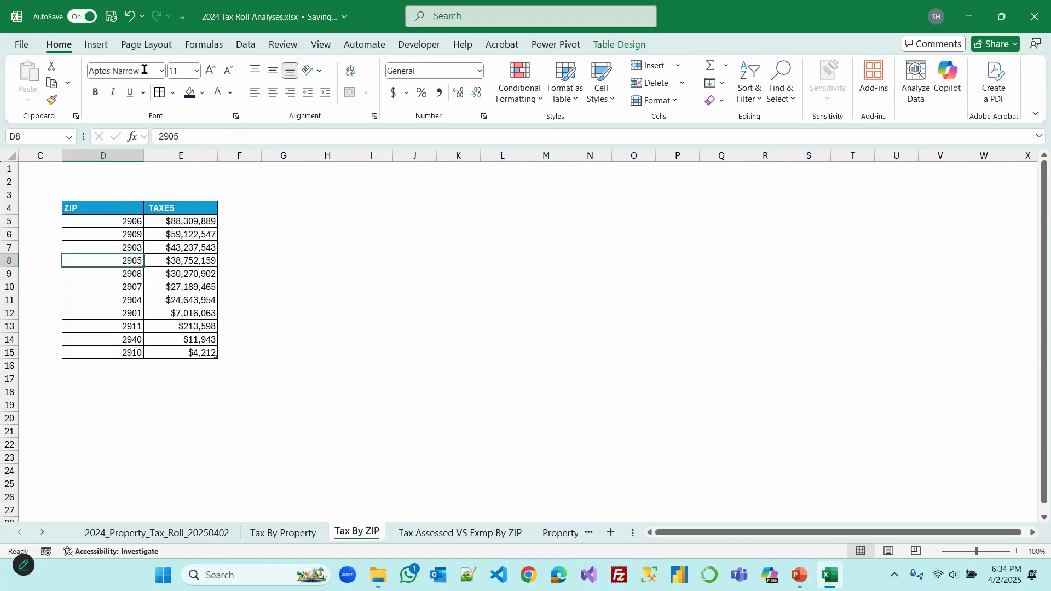
pyautogui.click(96, 44)
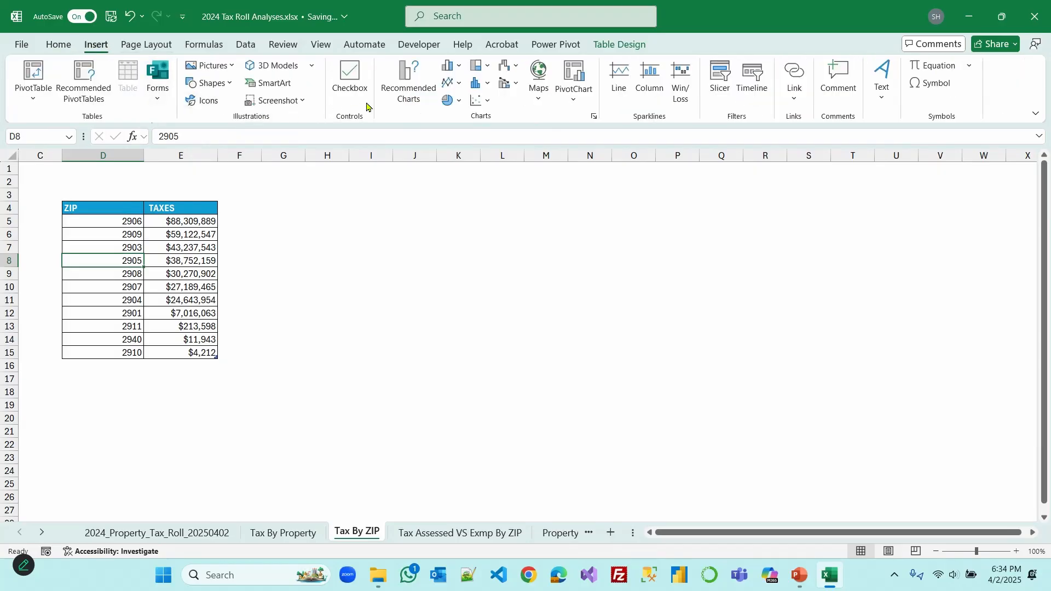
pyautogui.click(408, 91)
pyautogui.click(410, 106)
pyautogui.click(351, 254)
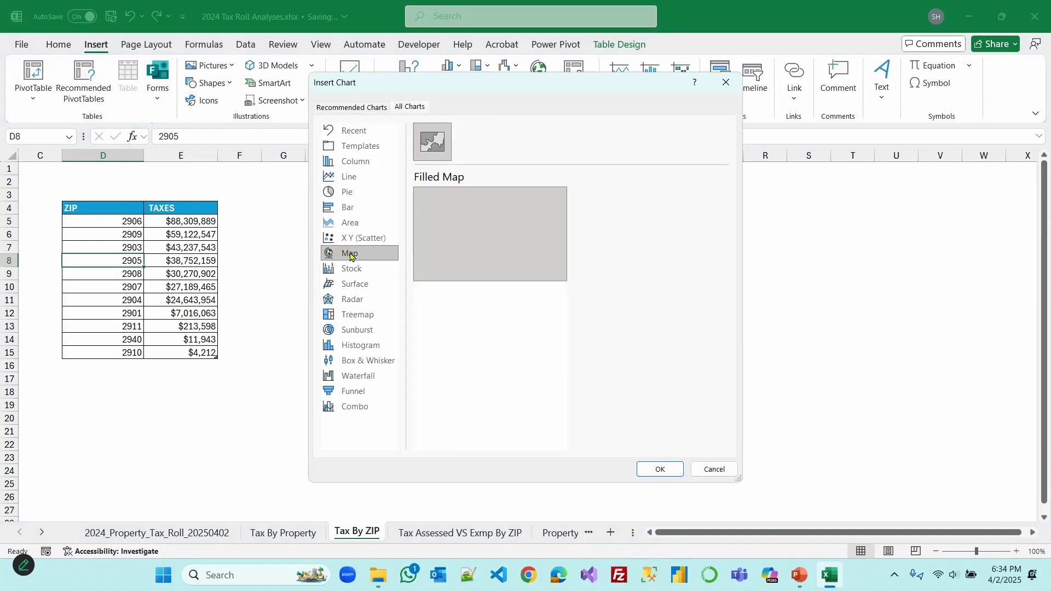
pyautogui.moveTo(502, 258)
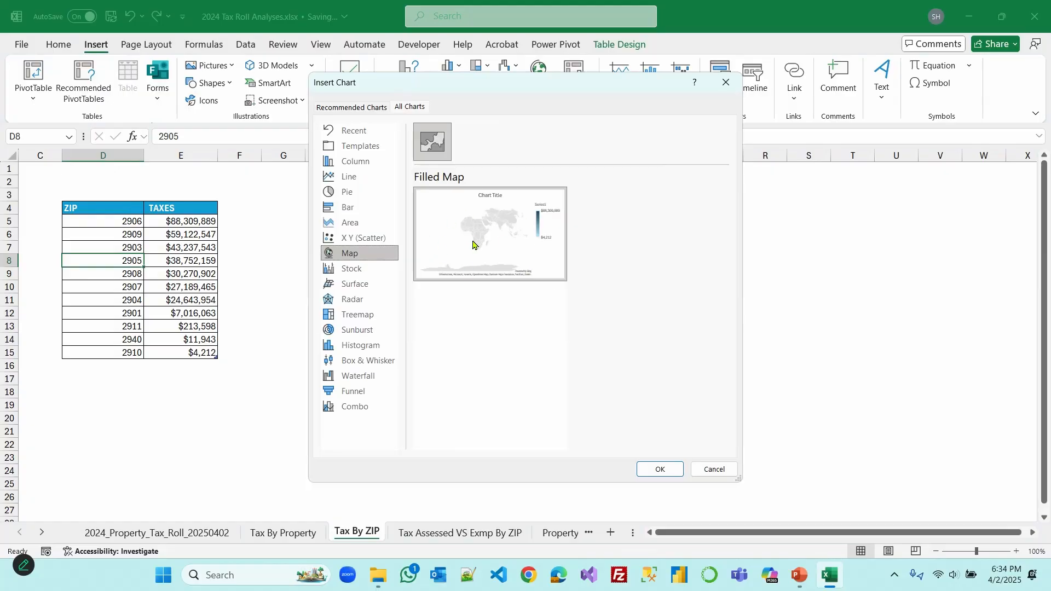
pyautogui.moveTo(520, 200)
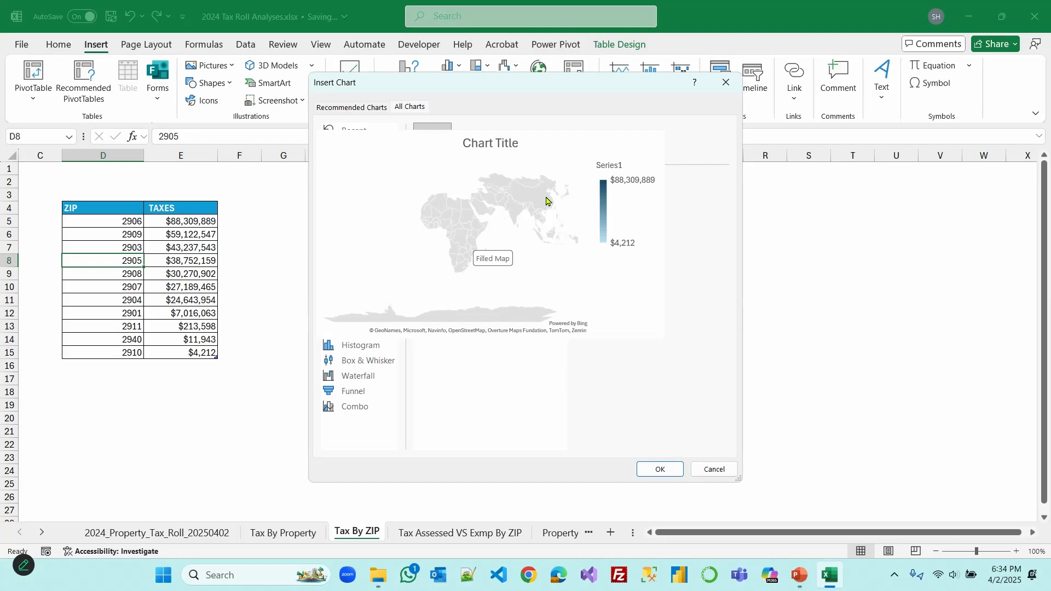
pyautogui.click(714, 469)
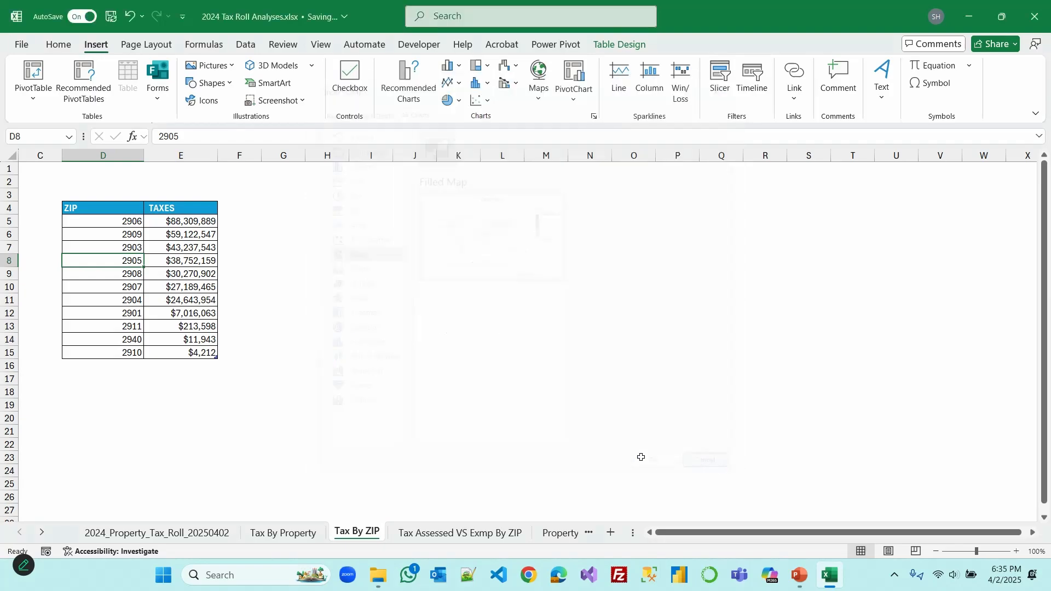
# Format the ZIP values in D5:D15 with the Special number format, type ZIP Code
pyautogui.click(118, 223)
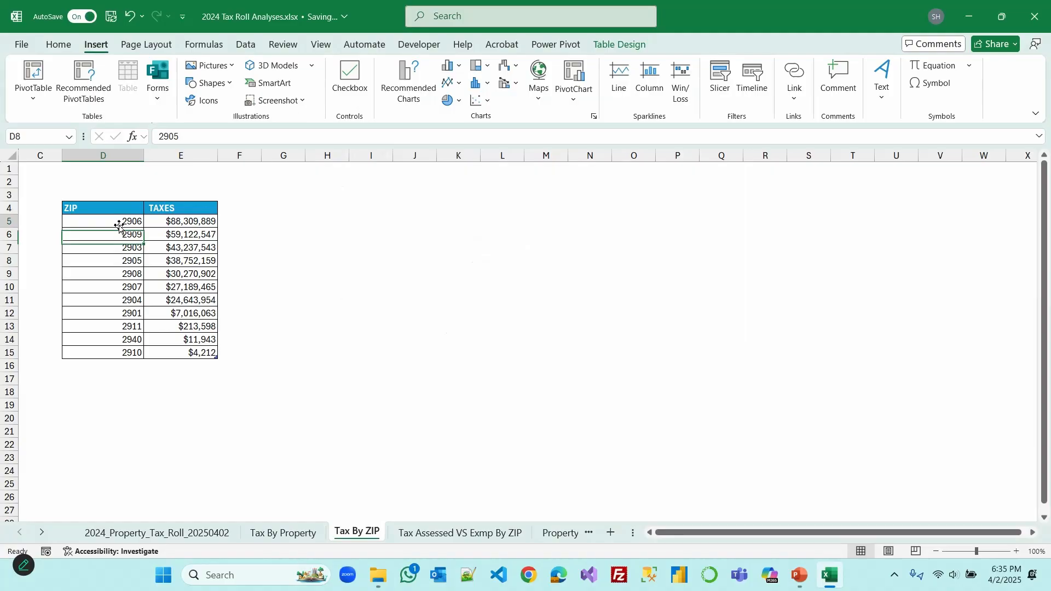
pyautogui.click(58, 44)
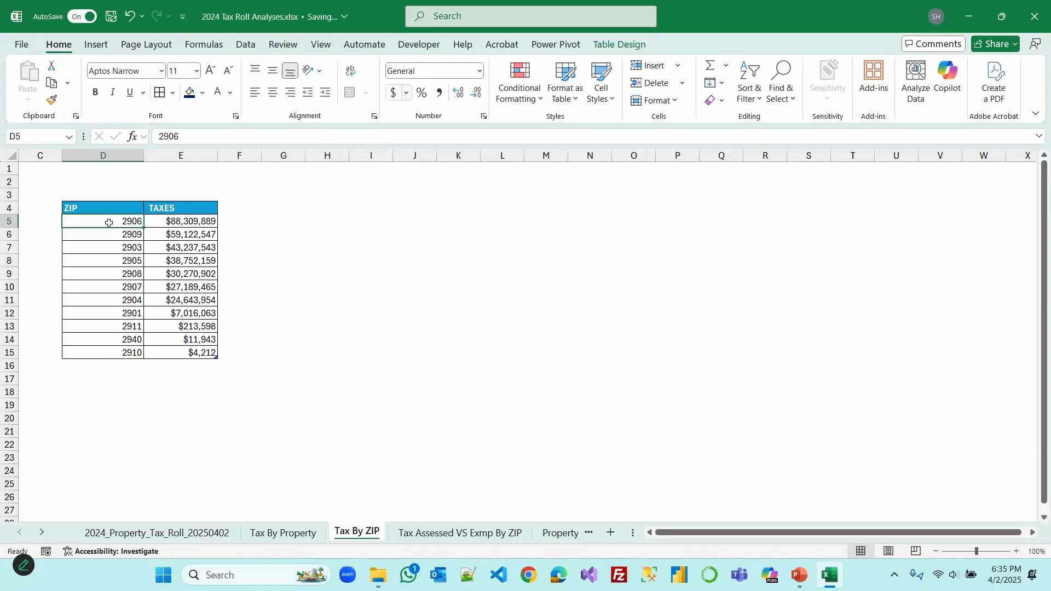
pyautogui.moveTo(107, 222); pyautogui.dragTo(110, 348)
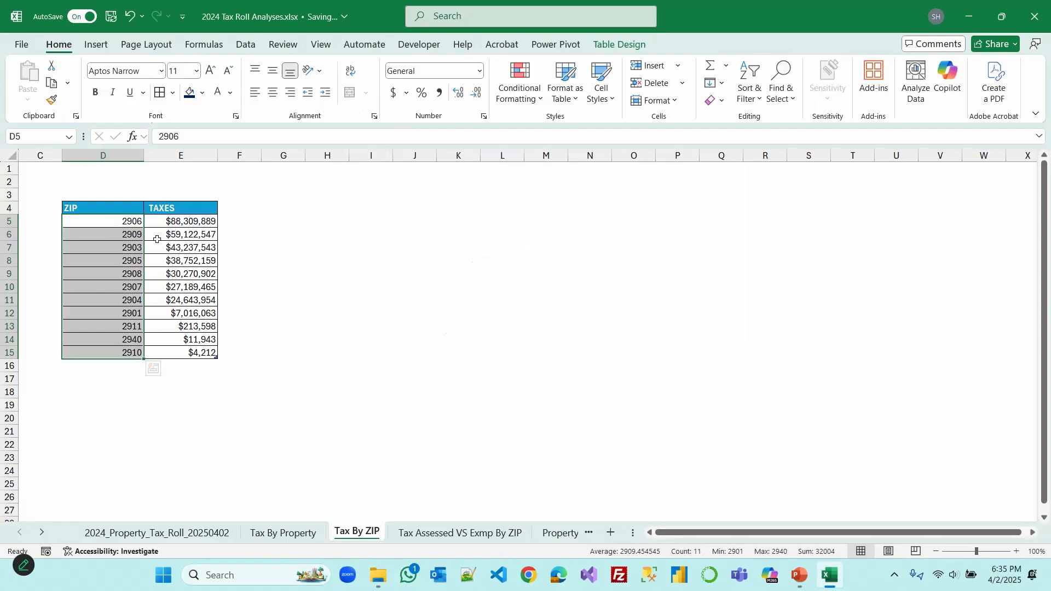
pyautogui.click(484, 116)
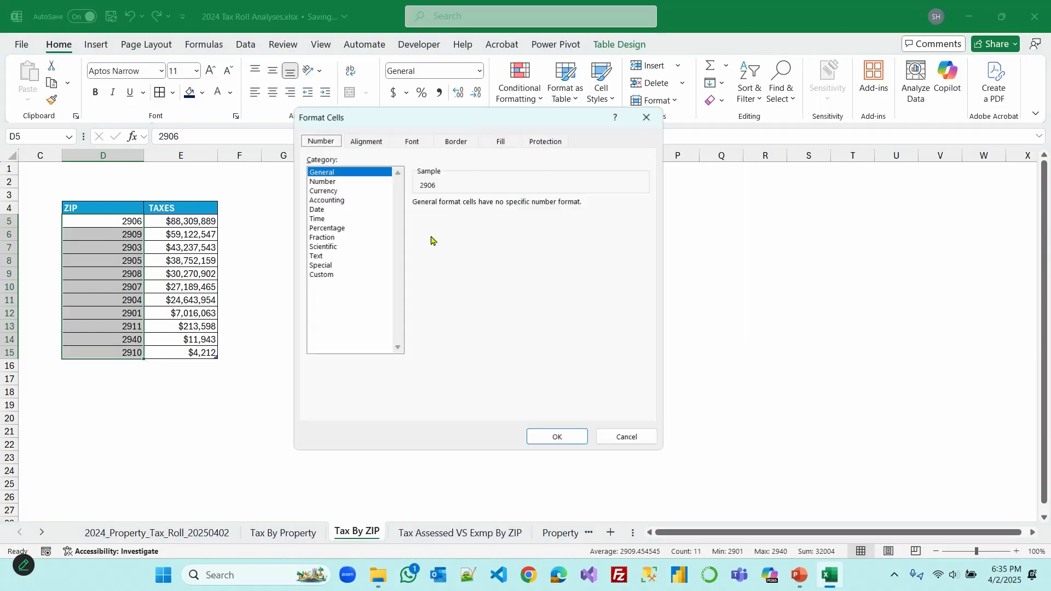
pyautogui.click(328, 266)
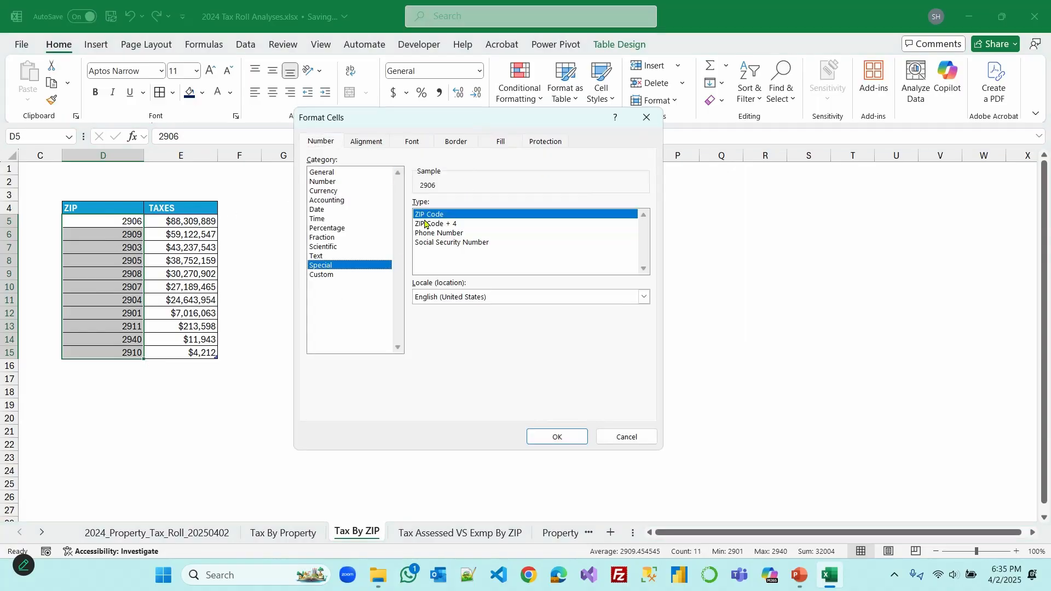
pyautogui.click(549, 438)
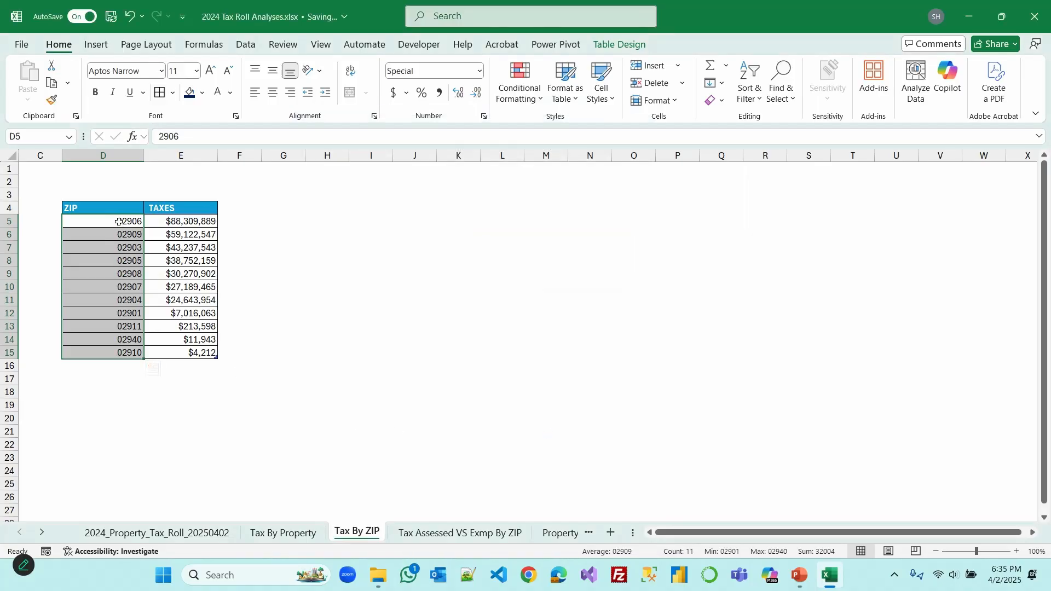
# Insert a Filled Map chart based on the ZIP and TAXES table
pyautogui.click(153, 276)
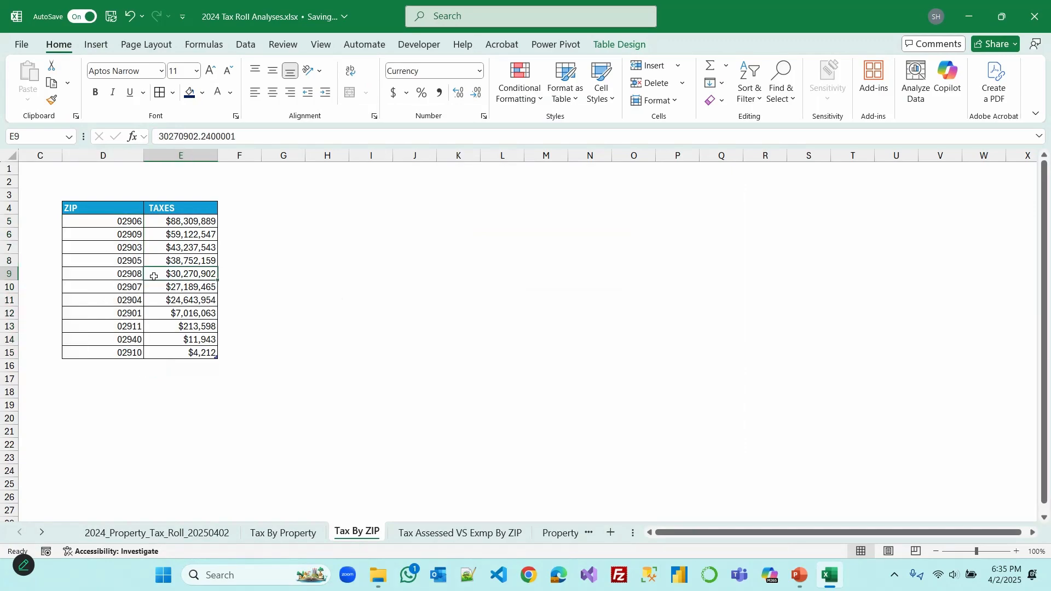
pyautogui.click(95, 44)
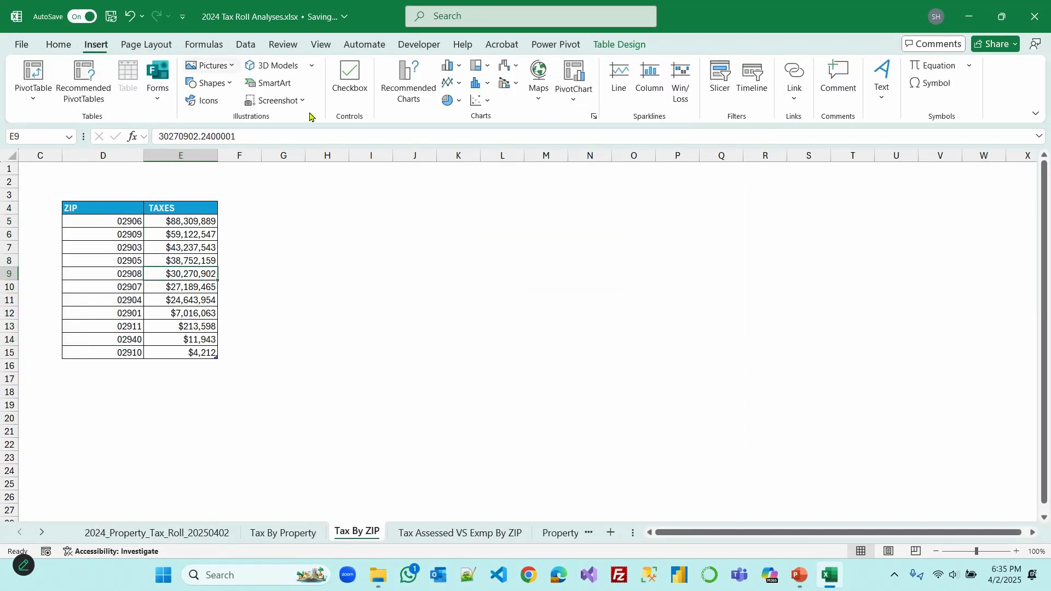
pyautogui.click(408, 82)
pyautogui.click(411, 107)
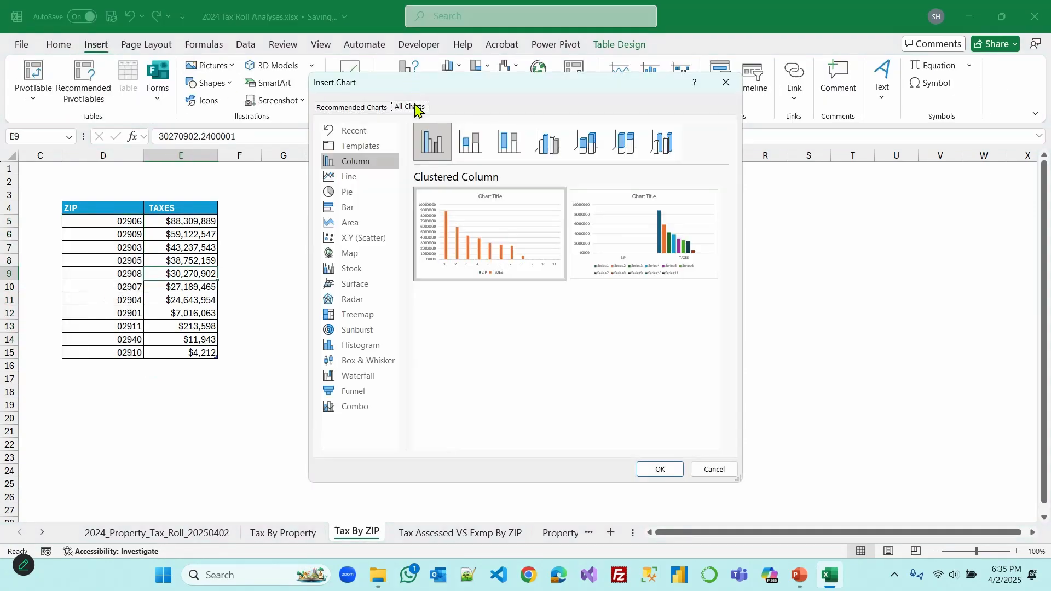
pyautogui.click(351, 255)
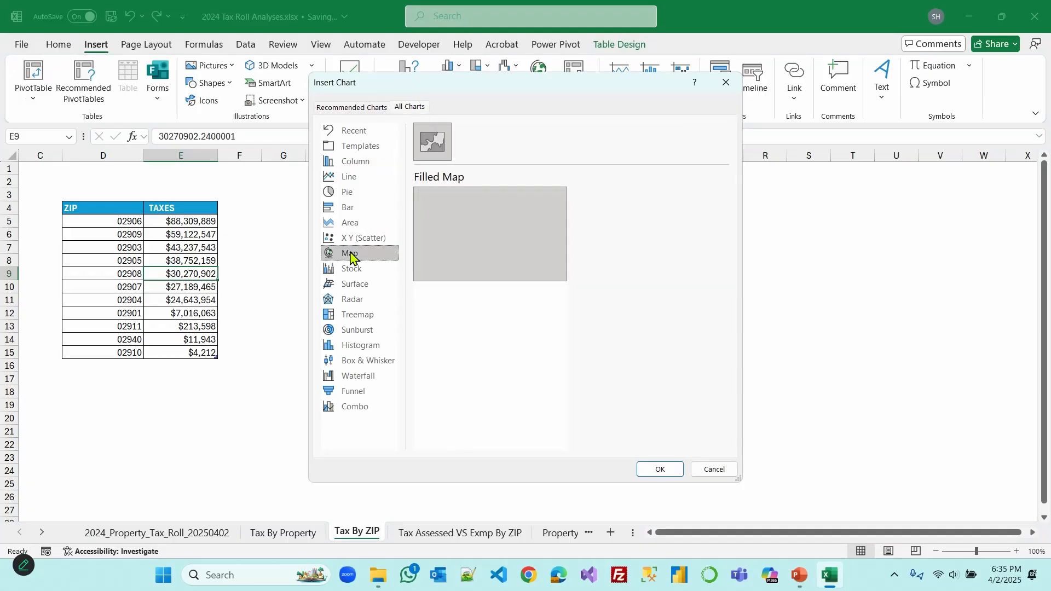
pyautogui.moveTo(479, 224)
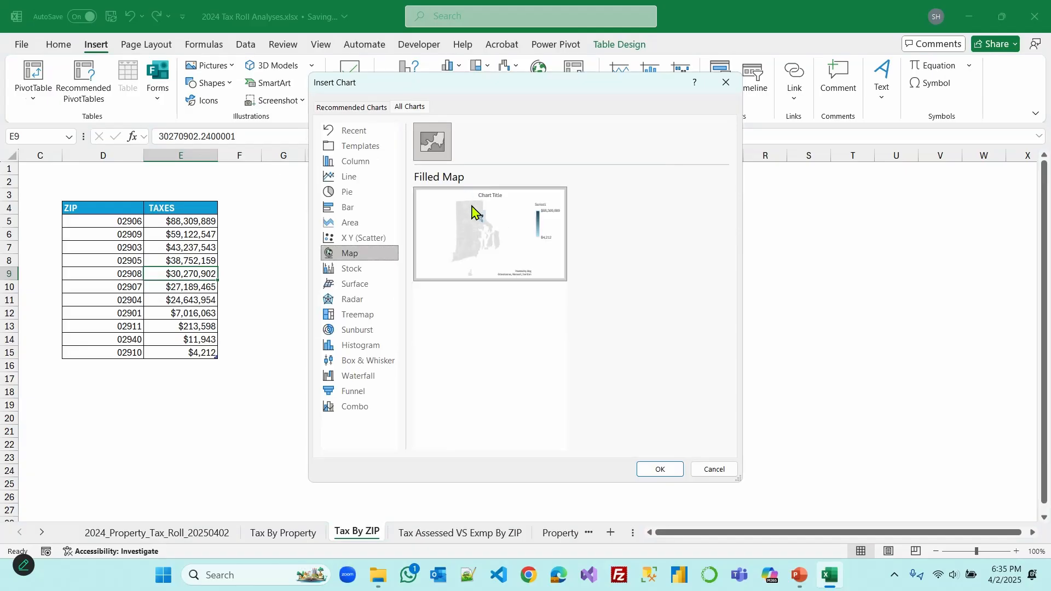
pyautogui.click(658, 471)
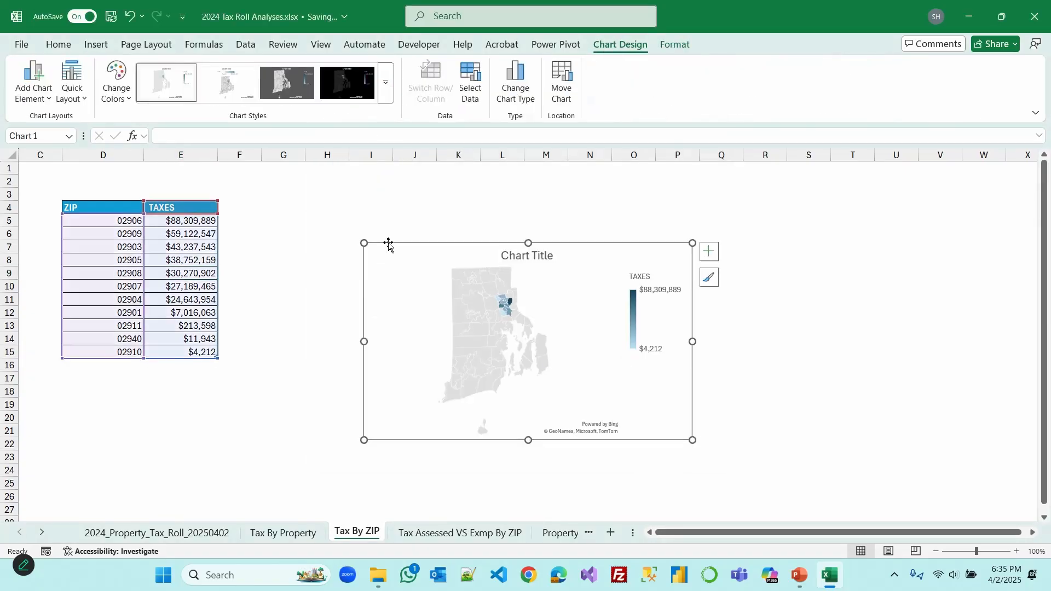
# Place the map chart beside the table, enlarge it to about columns F to V and rows 4 to 27, and delete its title
pyautogui.moveTo(389, 246); pyautogui.dragTo(254, 204)
pyautogui.moveTo(558, 397); pyautogui.dragTo(933, 513)
pyautogui.click(595, 213)
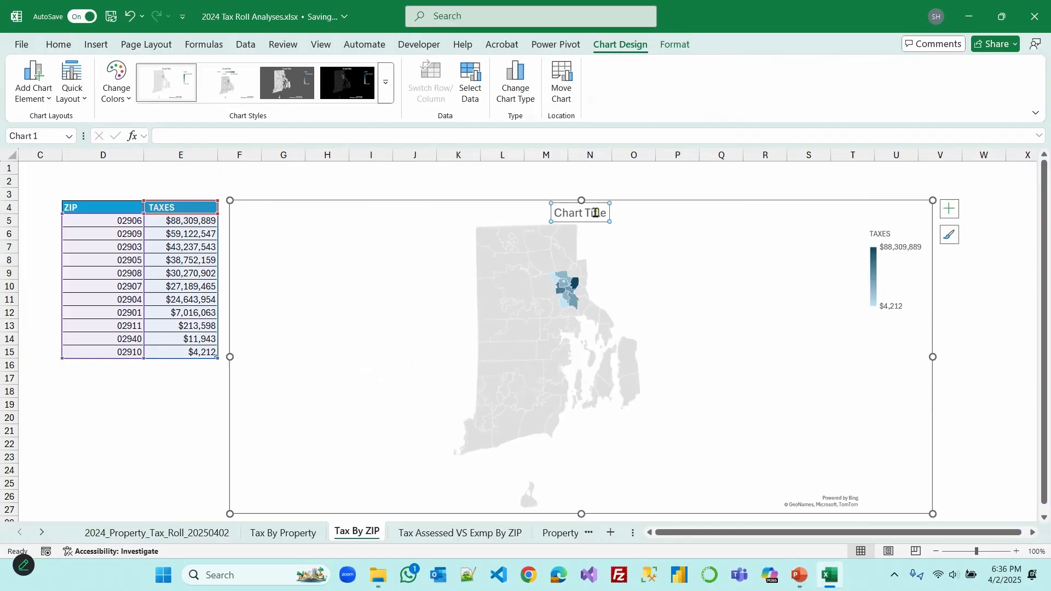
pyautogui.press('Delete')
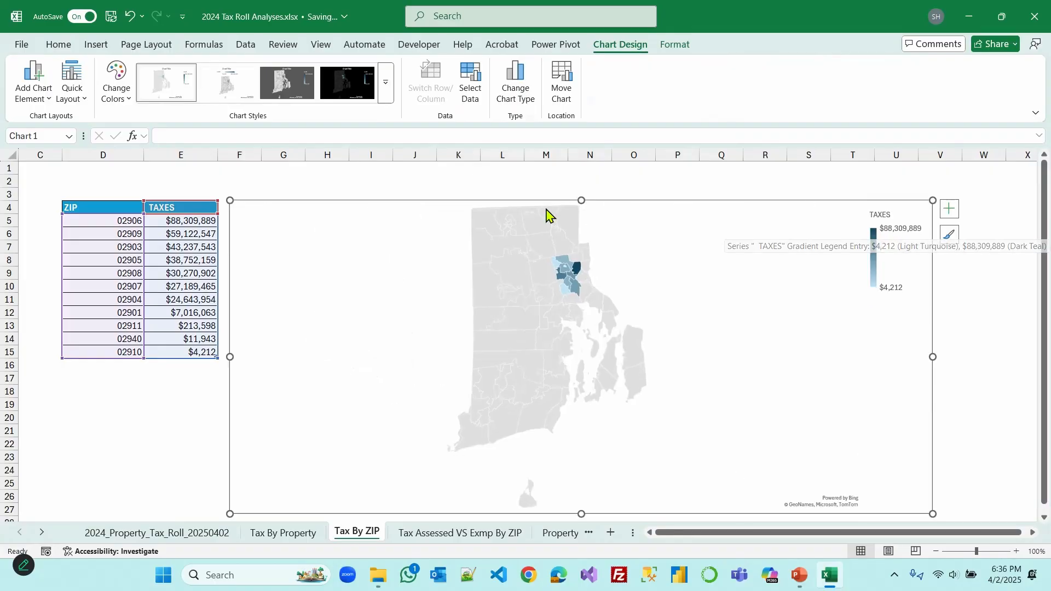
# Set the map chart's legend position to Top
pyautogui.click(949, 209)
pyautogui.moveTo(207, 254)
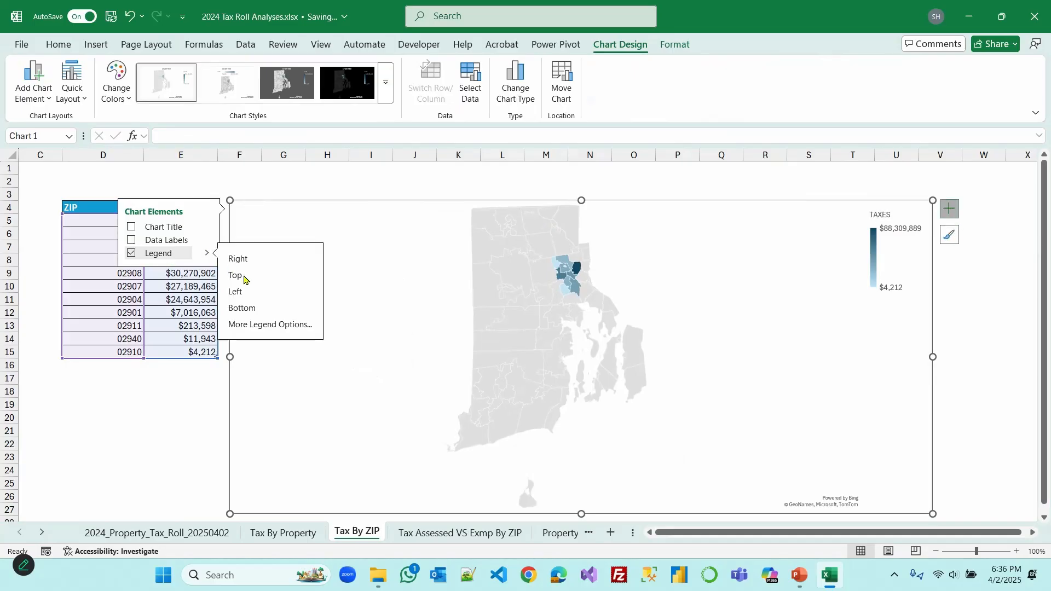
pyautogui.click(244, 276)
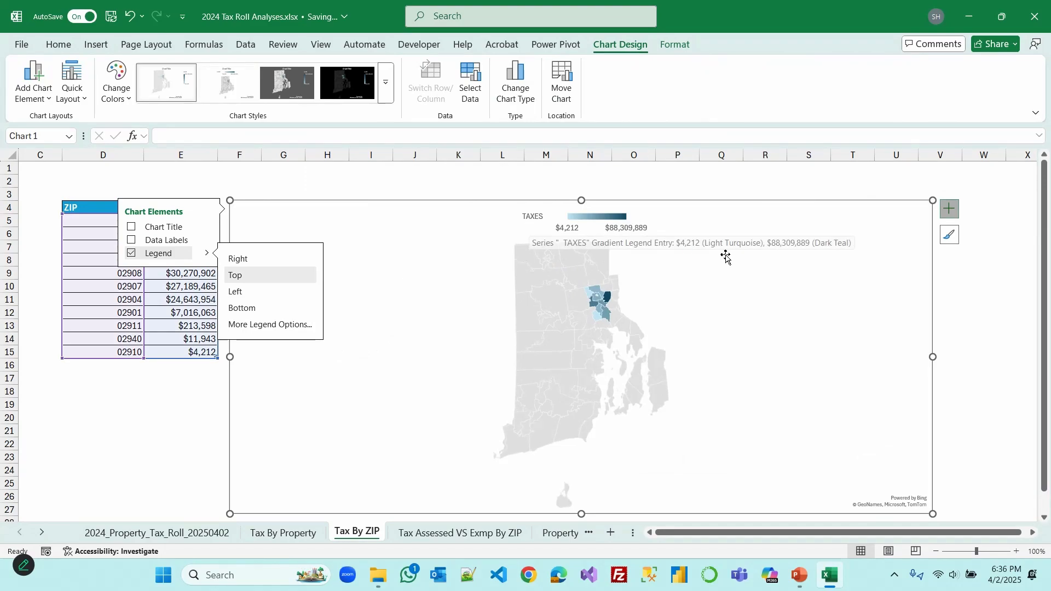
pyautogui.click(984, 312)
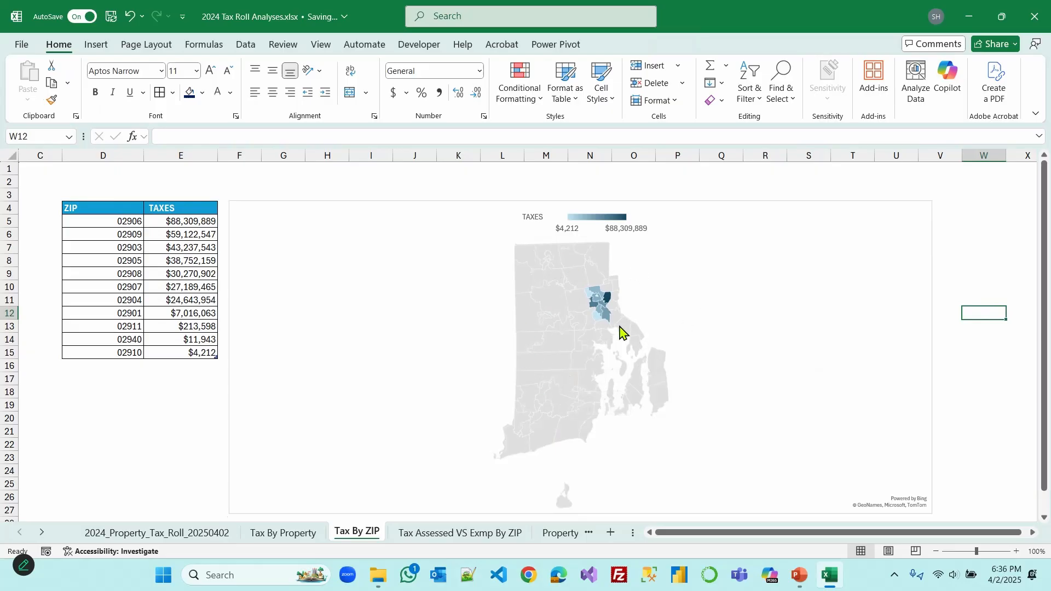
# Set the map series' area to Only regions with data
pyautogui.rightClick(564, 298)
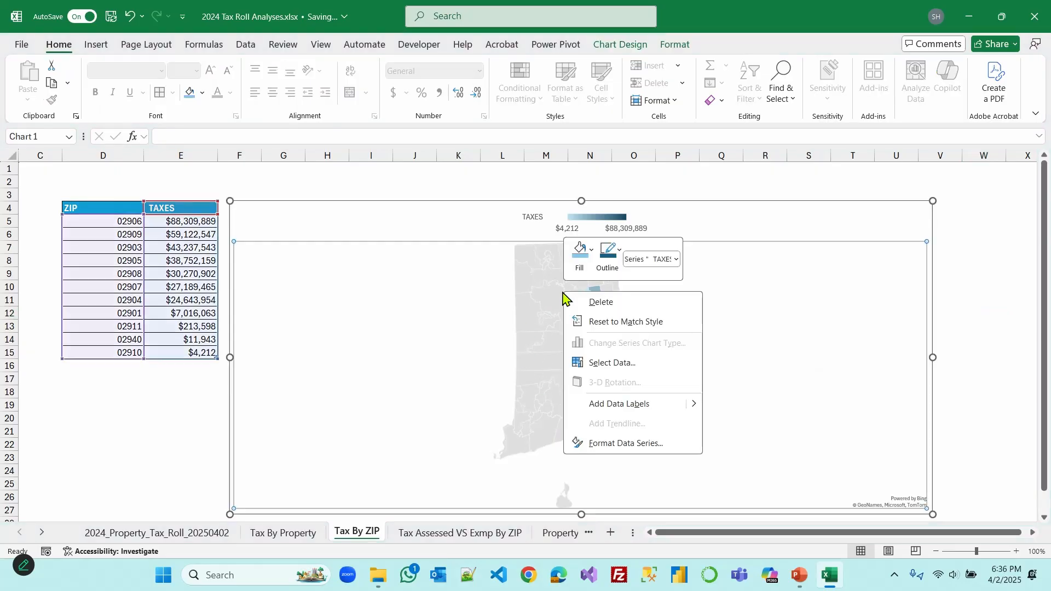
pyautogui.click(652, 444)
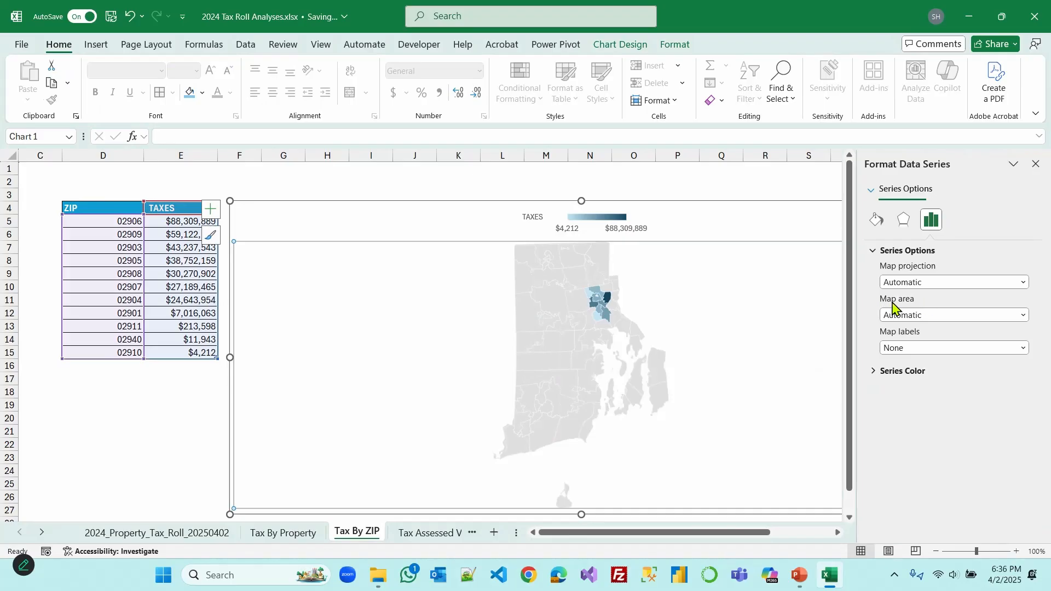
pyautogui.click(1022, 317)
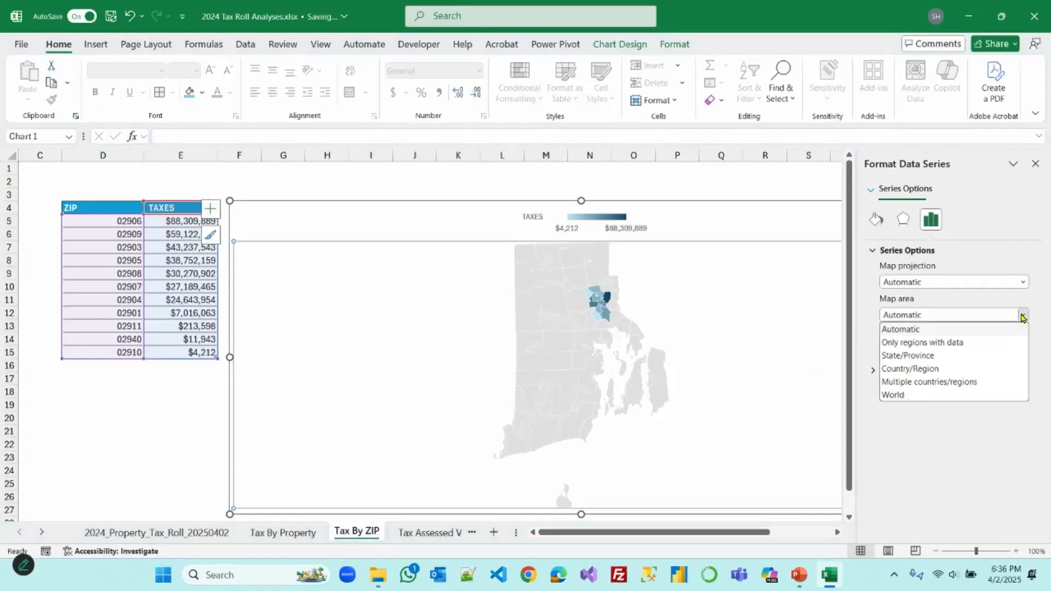
pyautogui.click(952, 344)
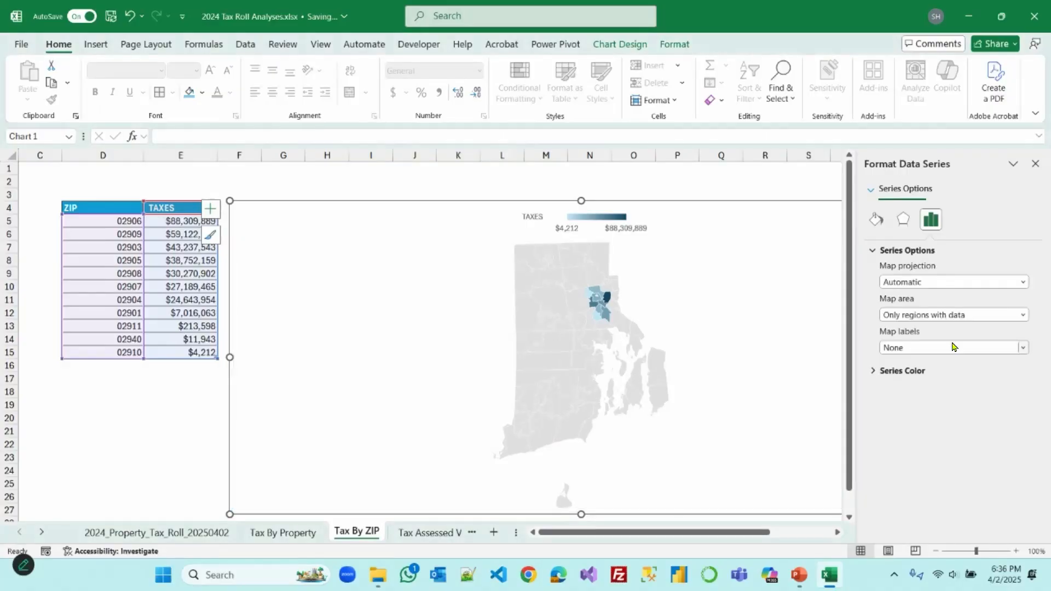
pyautogui.click(1035, 164)
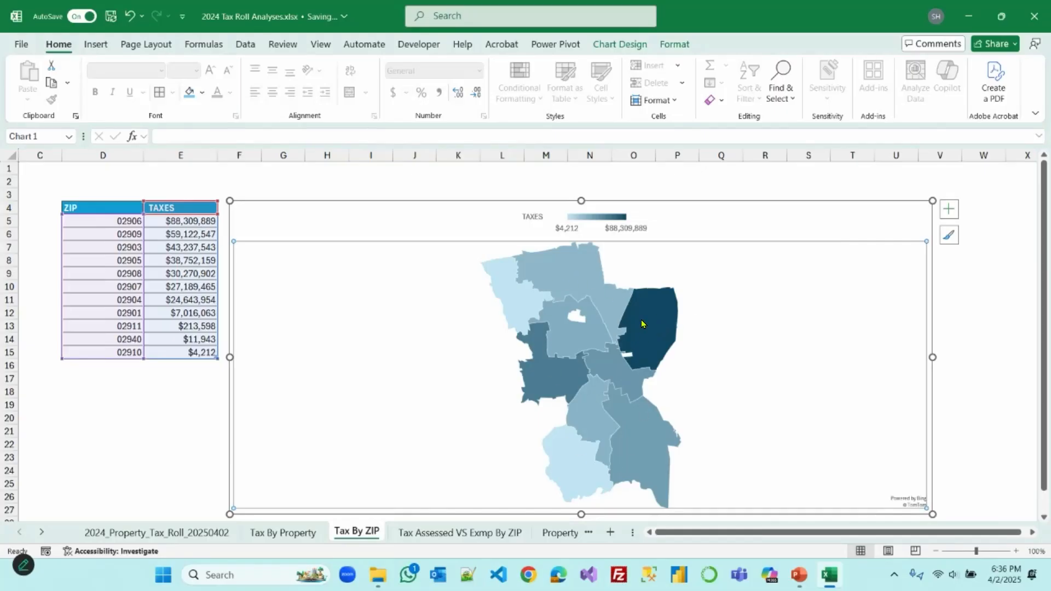
# Add data labels to the map showing category name and value, separated by a new line
pyautogui.moveTo(642, 323)
pyautogui.click(949, 209)
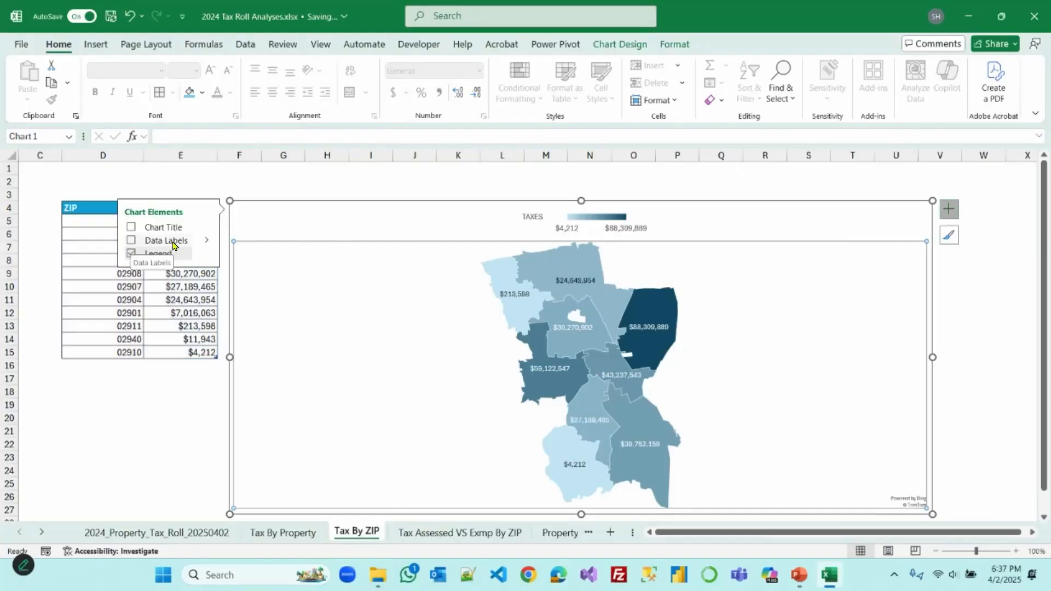
pyautogui.click(207, 240)
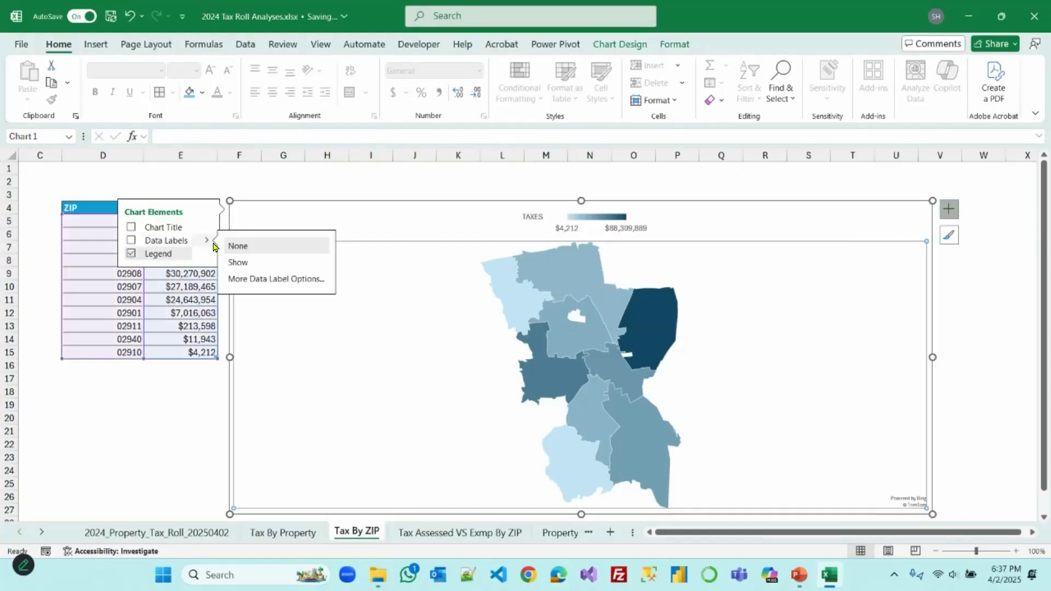
pyautogui.click(270, 279)
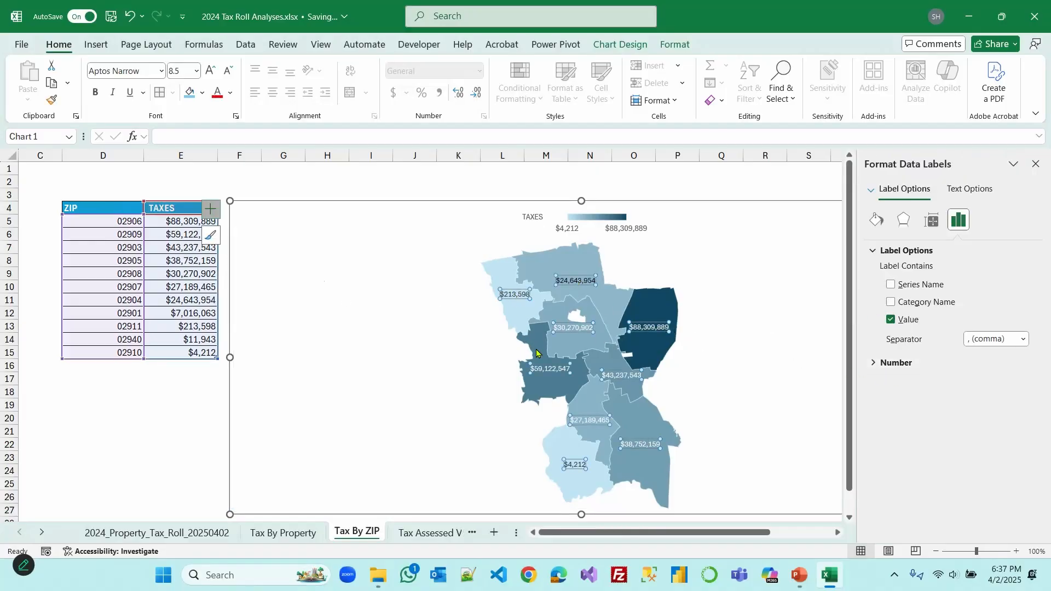
pyautogui.click(891, 302)
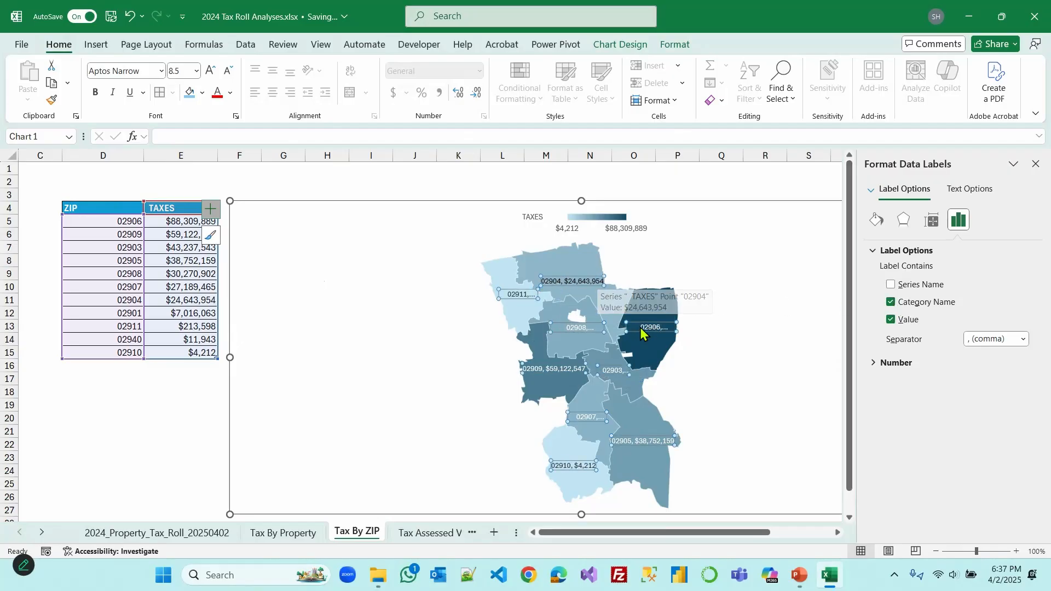
pyautogui.click(1024, 340)
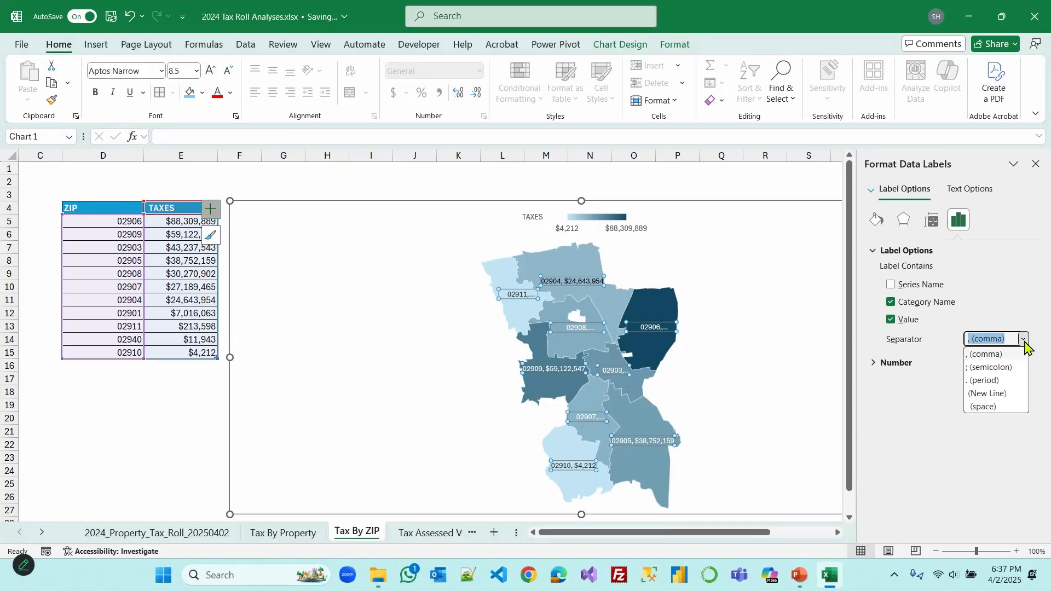
pyautogui.click(989, 394)
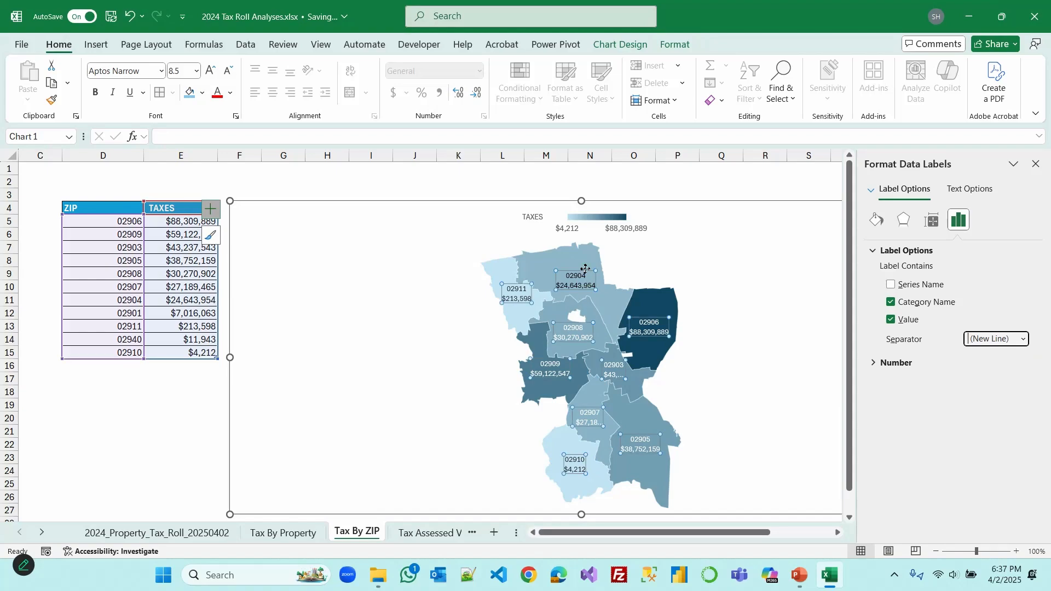
pyautogui.click(1035, 164)
pyautogui.click(963, 313)
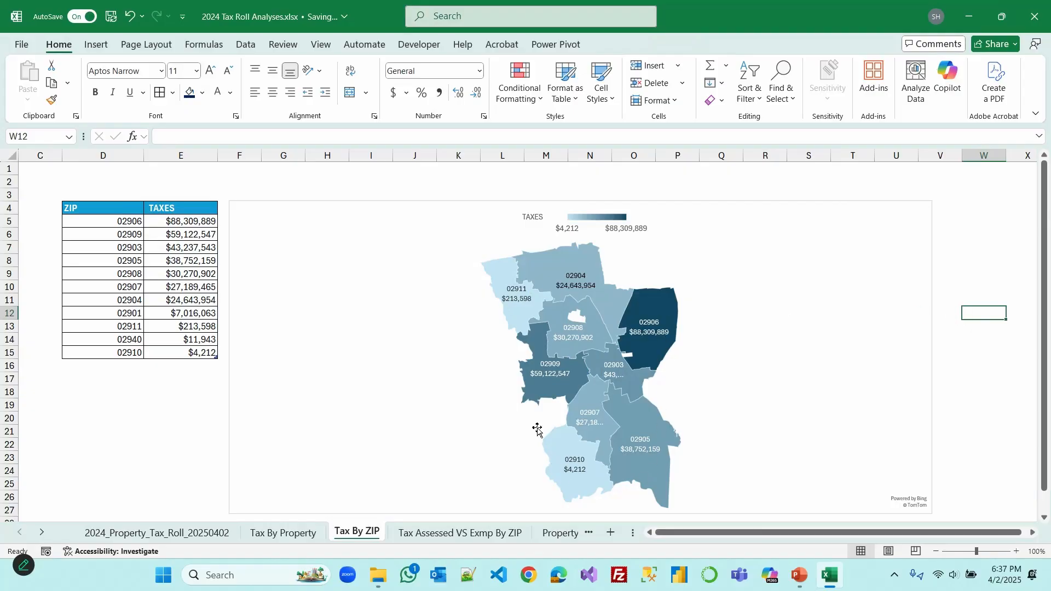
# Copy the banner in rows 1 to 3 of Tax By Property and paste it onto rows 1 to 3 of Tax By ZIP
pyautogui.click(270, 534)
pyautogui.moveTo(10, 168); pyautogui.dragTo(10, 198)
pyautogui.click(50, 84)
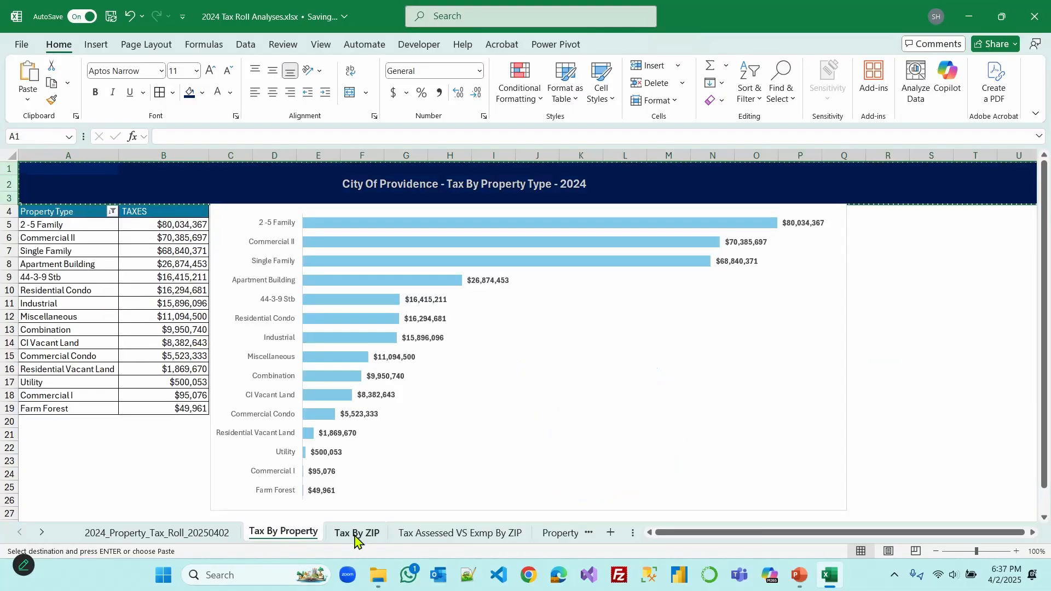
pyautogui.click(353, 534)
pyautogui.moveTo(13, 168); pyautogui.dragTo(11, 197)
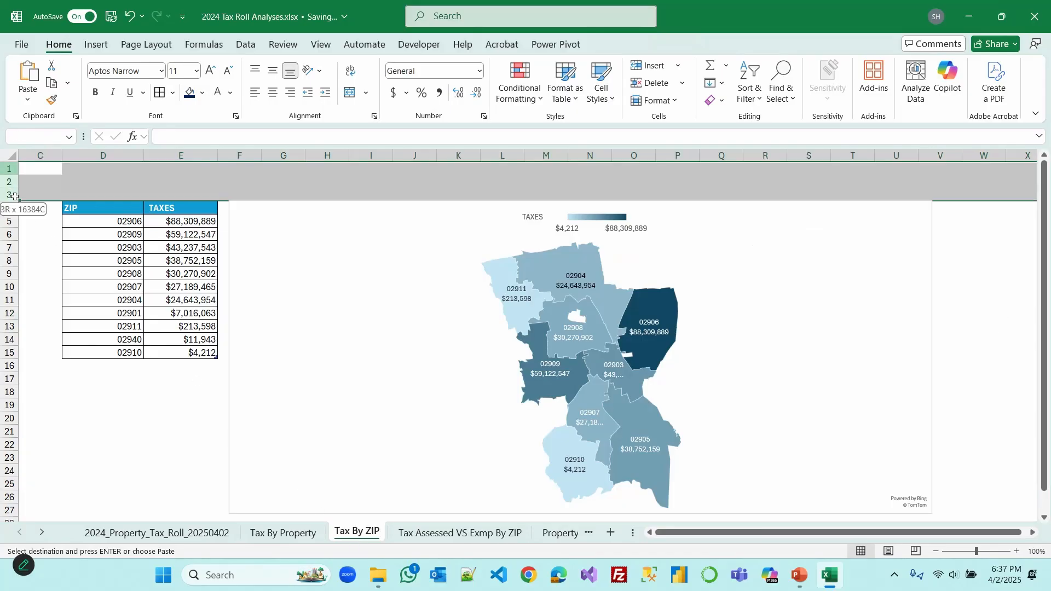
pyautogui.click(29, 77)
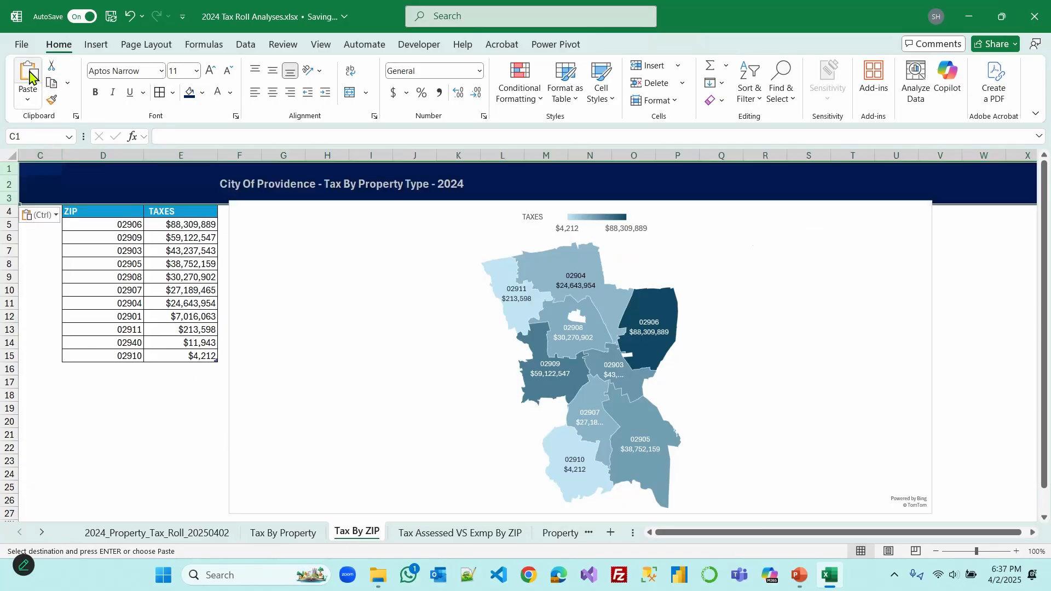
# Widen column F, insert a column there to shift the banner title, and move the map back beside the table
pyautogui.rightClick(241, 156)
pyautogui.press('Escape')
pyautogui.moveTo(262, 155); pyautogui.dragTo(290, 155)
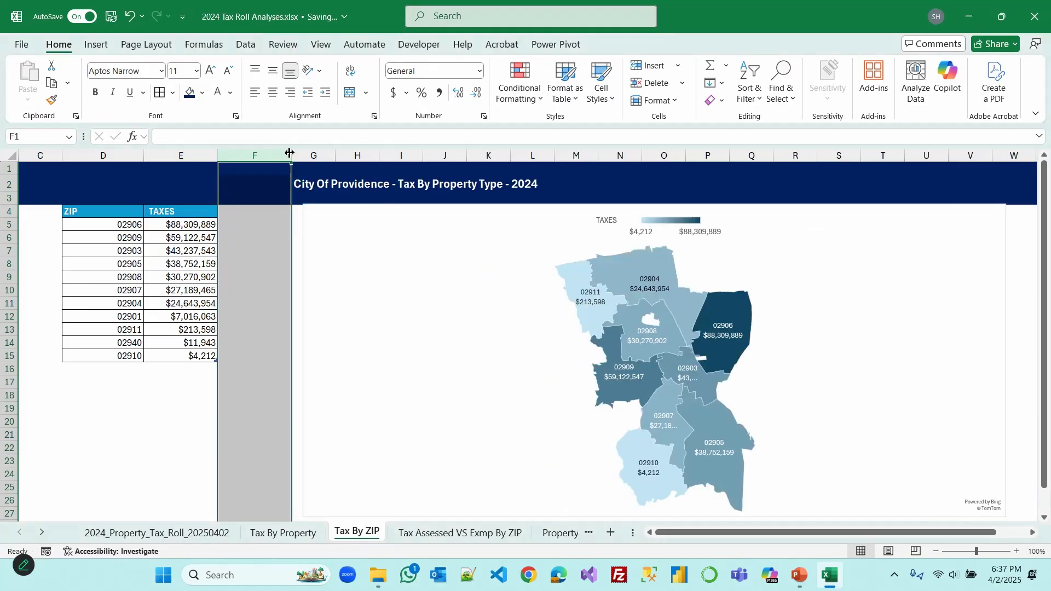
pyautogui.rightClick(276, 181)
pyautogui.click(300, 316)
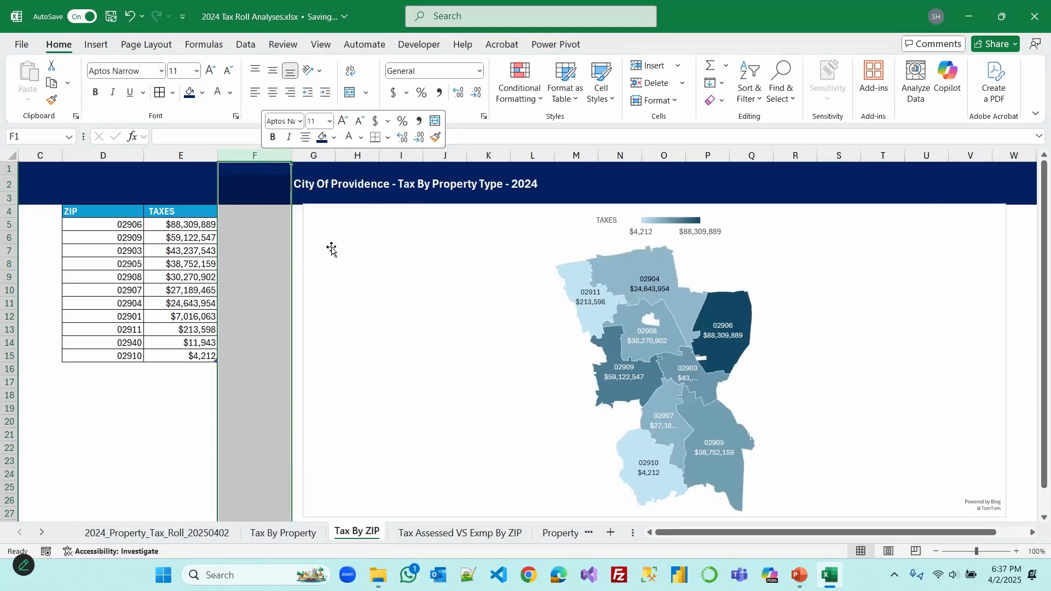
pyautogui.moveTo(399, 206); pyautogui.dragTo(235, 204)
# Change the banner title in H2 to "City Of Providence - Tax By ZIP - 2024"
pyautogui.click(402, 184)
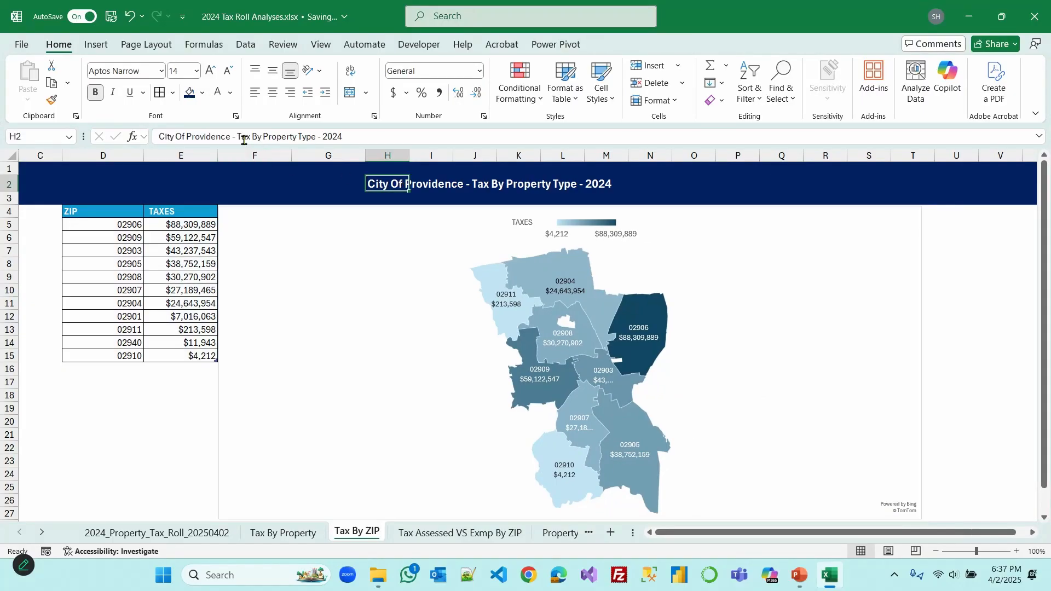
pyautogui.moveTo(265, 135); pyautogui.dragTo(317, 138)
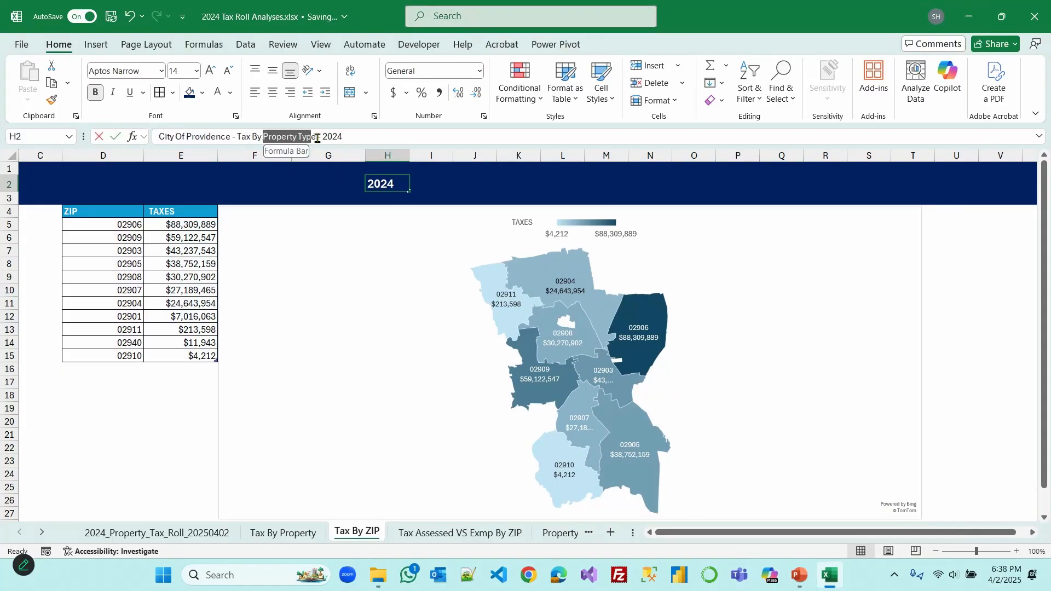
pyautogui.write('ZIP')
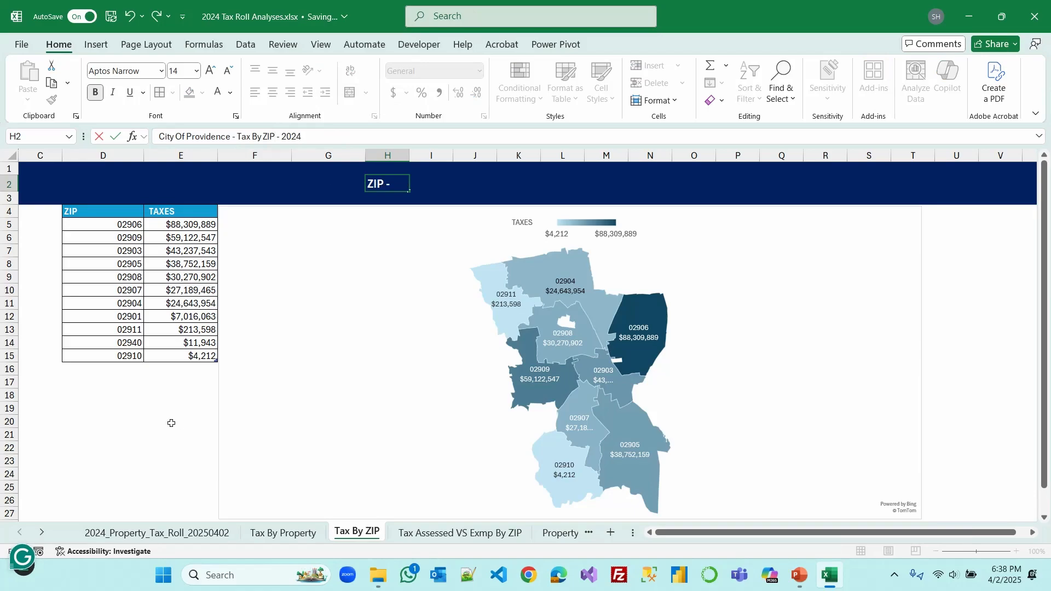
pyautogui.click(172, 423)
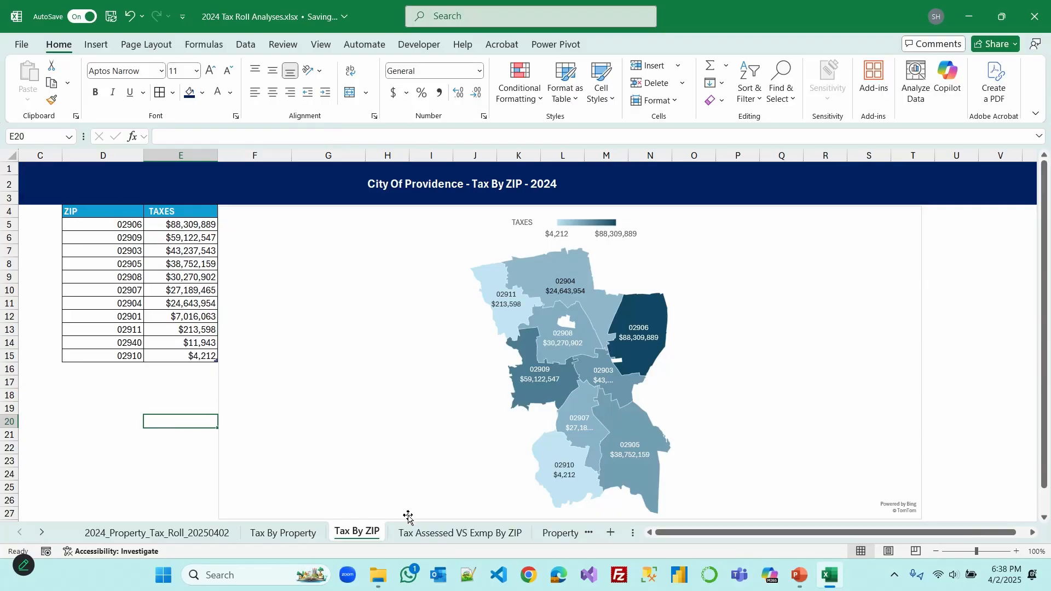
# Hide the gridlines on the Tax Assessed VS Exmp By ZIP sheet
pyautogui.click(438, 535)
pyautogui.click(321, 44)
pyautogui.click(390, 84)
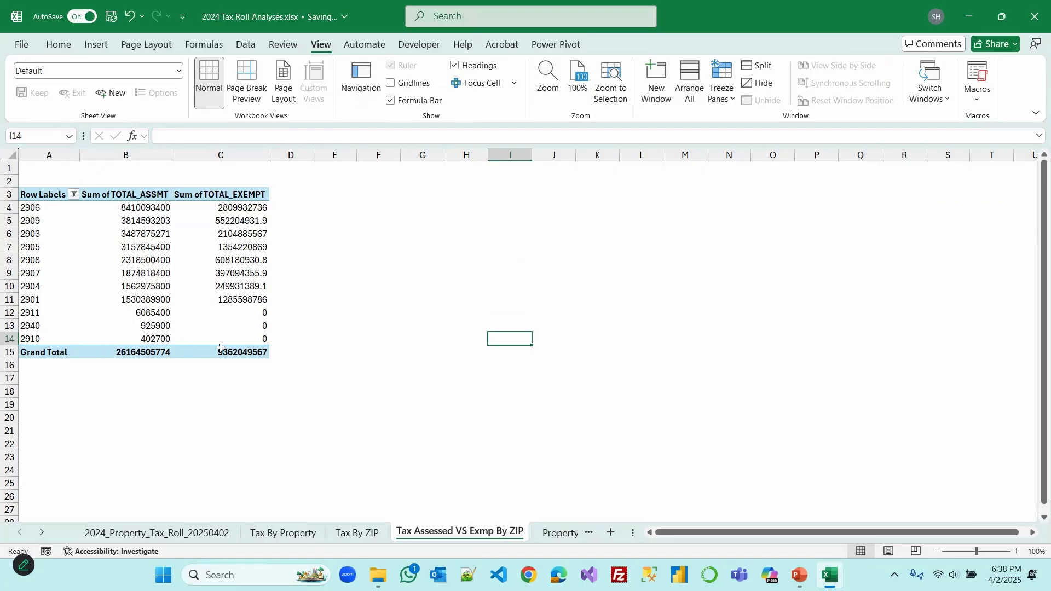
# Turn off the grand totals of the assessment and exemption pivot table
pyautogui.click(208, 288)
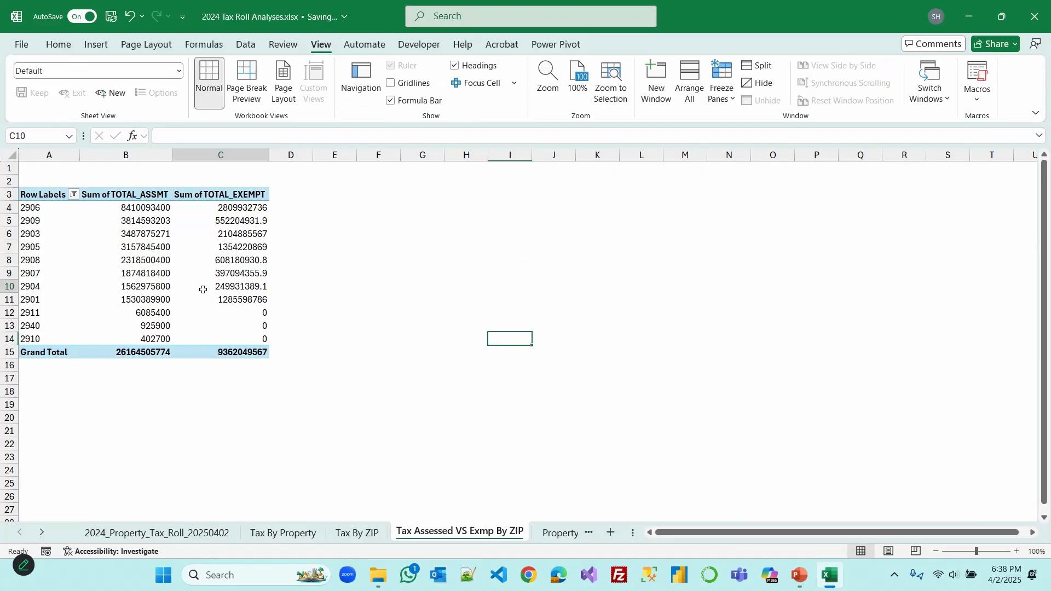
pyautogui.click(698, 44)
pyautogui.click(81, 102)
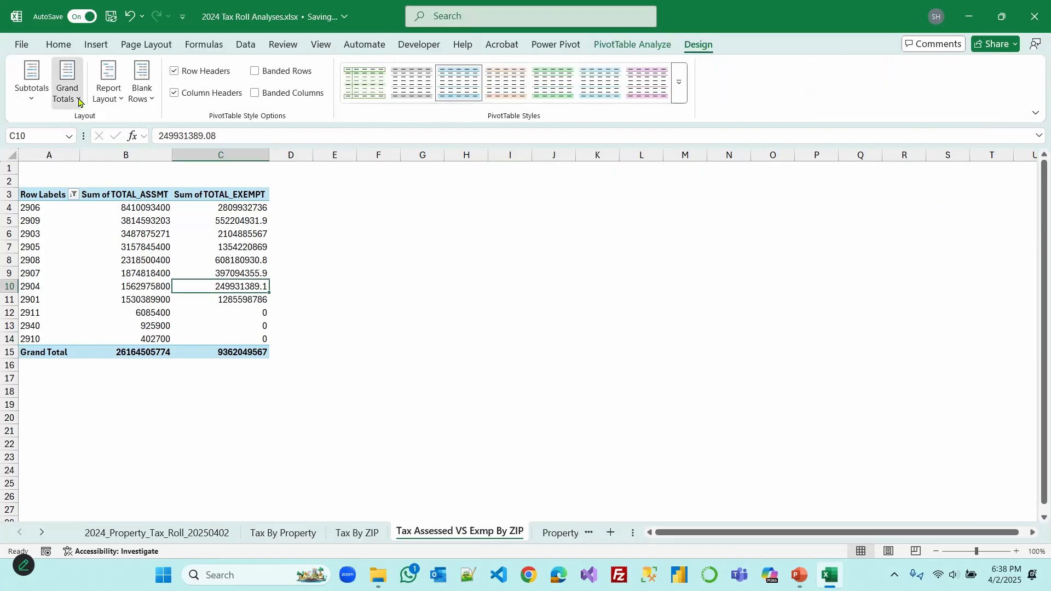
pyautogui.click(152, 125)
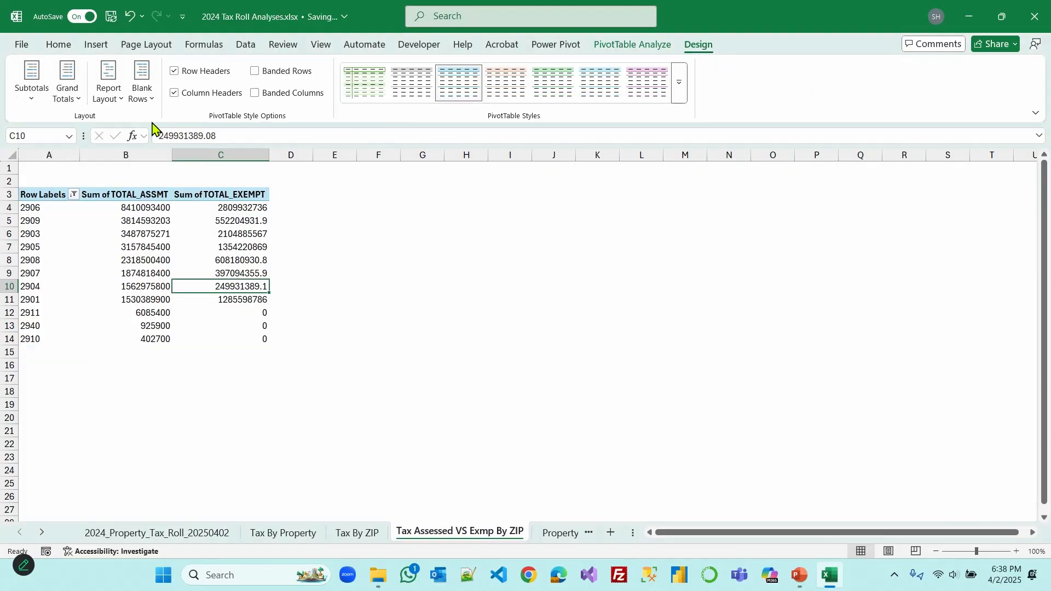
# Rename the pivot table headers in A3 to C3 as ZIP, ASSMT and EXEMPT
pyautogui.click(62, 194)
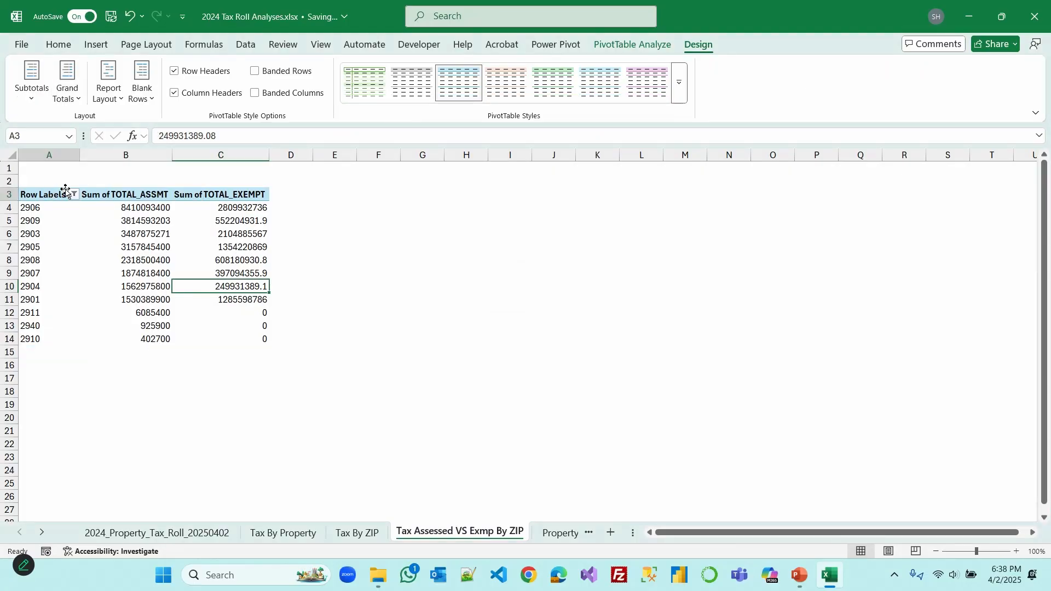
pyautogui.click(203, 135)
pyautogui.keyDown('shift'); pyautogui.click(159, 136); pyautogui.keyUp('shift')
pyautogui.write('ZIP')
pyautogui.press('Tab')
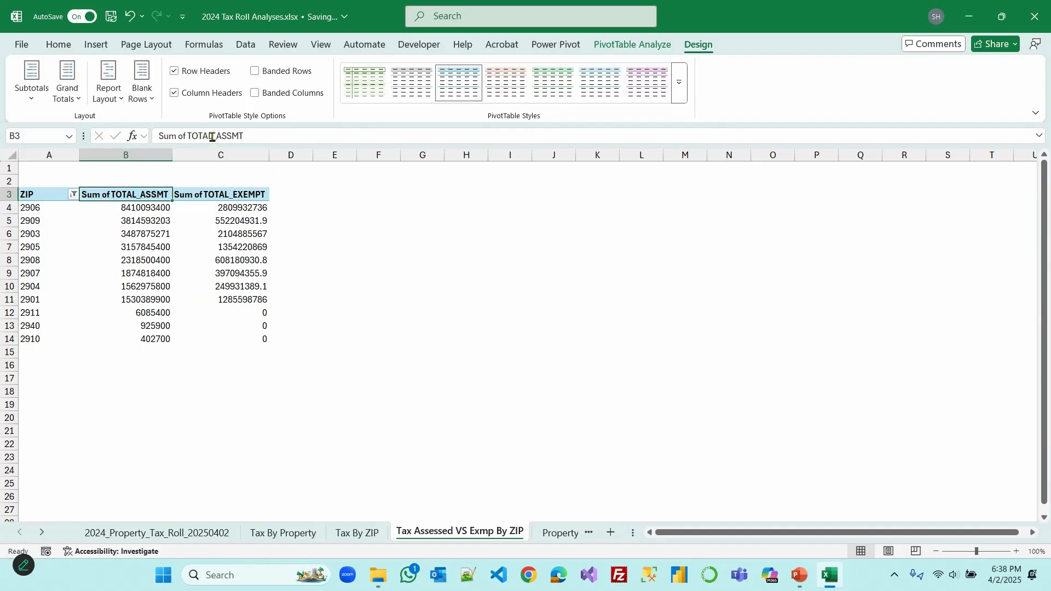
pyautogui.moveTo(216, 136); pyautogui.dragTo(147, 137)
pyautogui.press('BackSpace')
pyautogui.press('Tab')
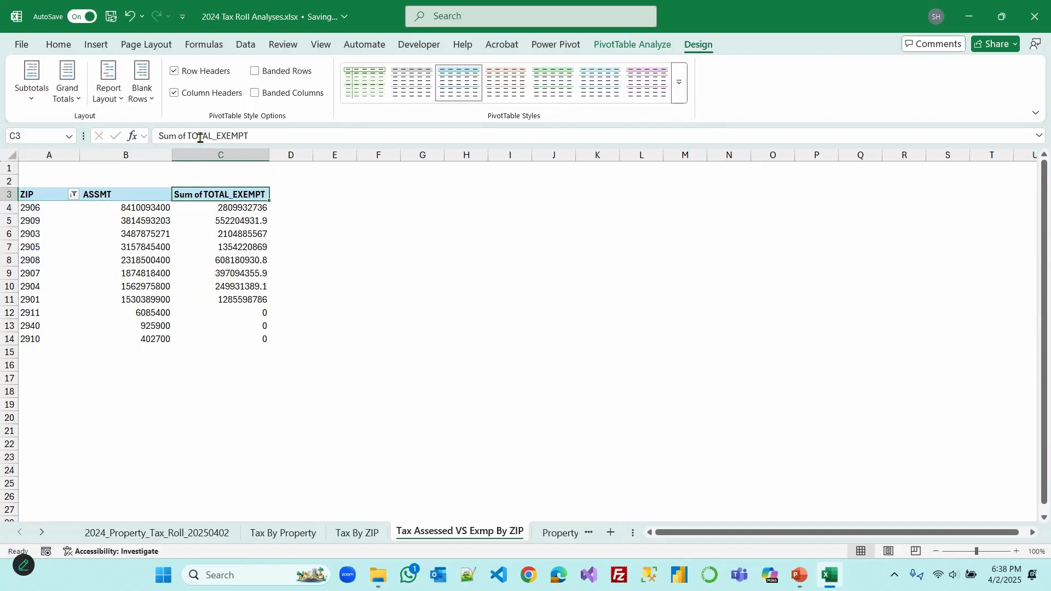
pyautogui.moveTo(215, 137); pyautogui.dragTo(137, 138)
pyautogui.press('BackSpace')
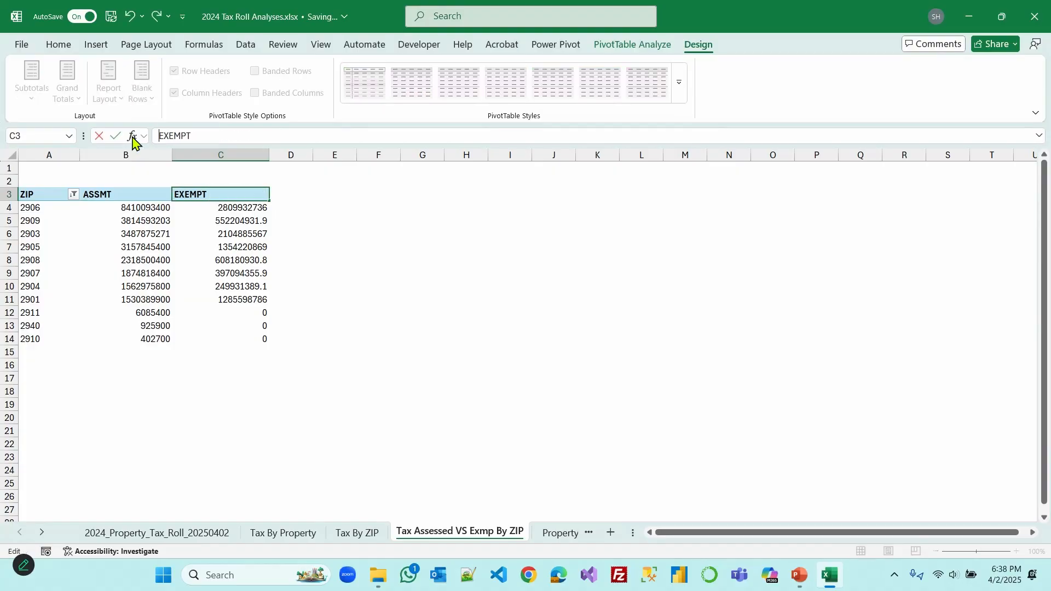
pyautogui.click(428, 284)
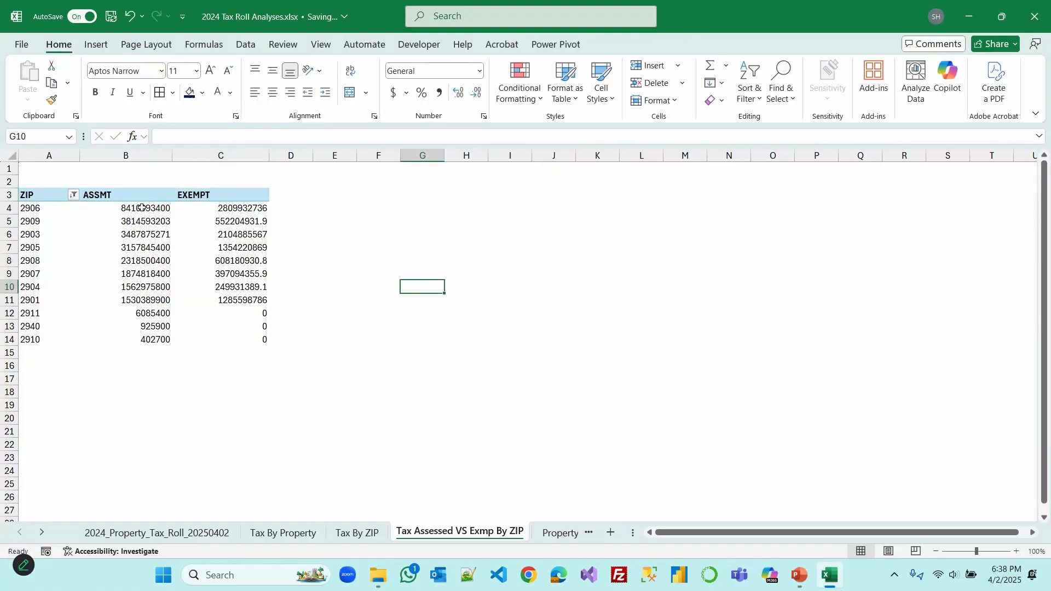
# Format the ASSMT and EXEMPT amounts as dollar currency with no decimal places
pyautogui.moveTo(136, 208); pyautogui.dragTo(241, 339)
pyautogui.click(479, 71)
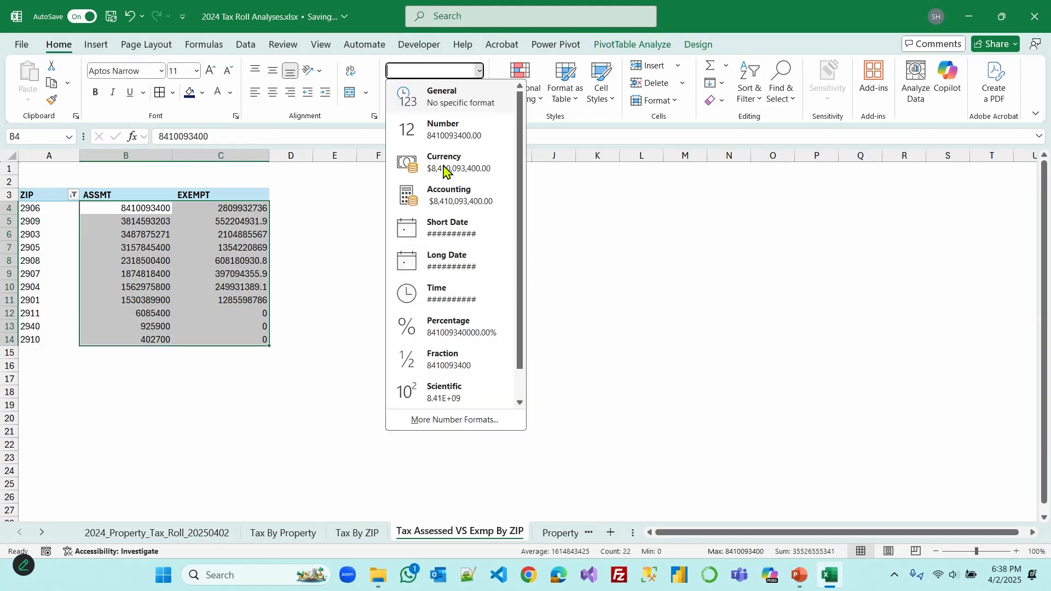
pyautogui.click(432, 137)
pyautogui.click(356, 405)
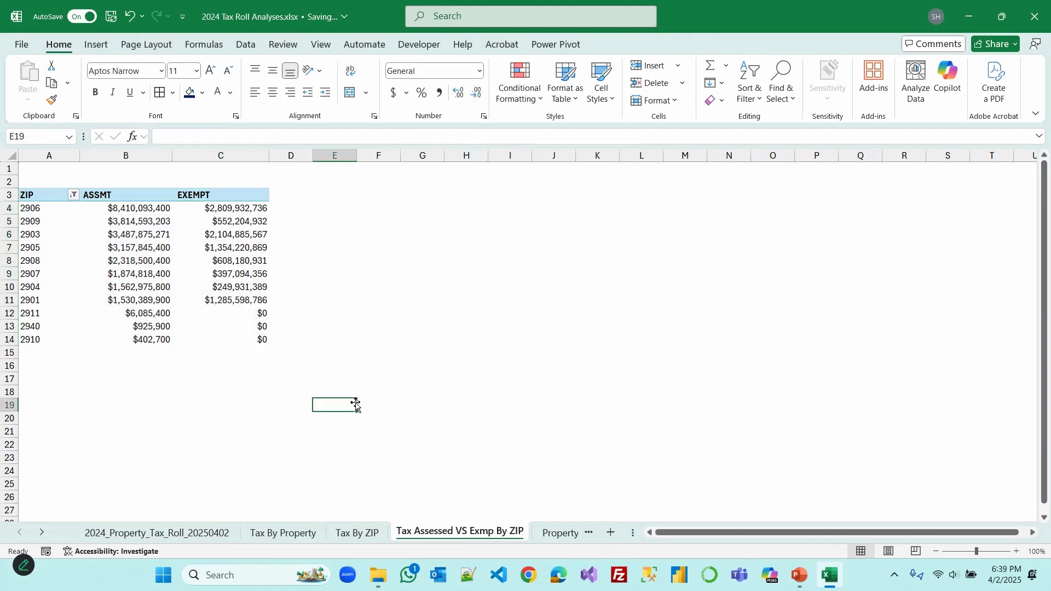
# Insert a blank row above the pivot table so that its headers sit in row 4
pyautogui.click(14, 182)
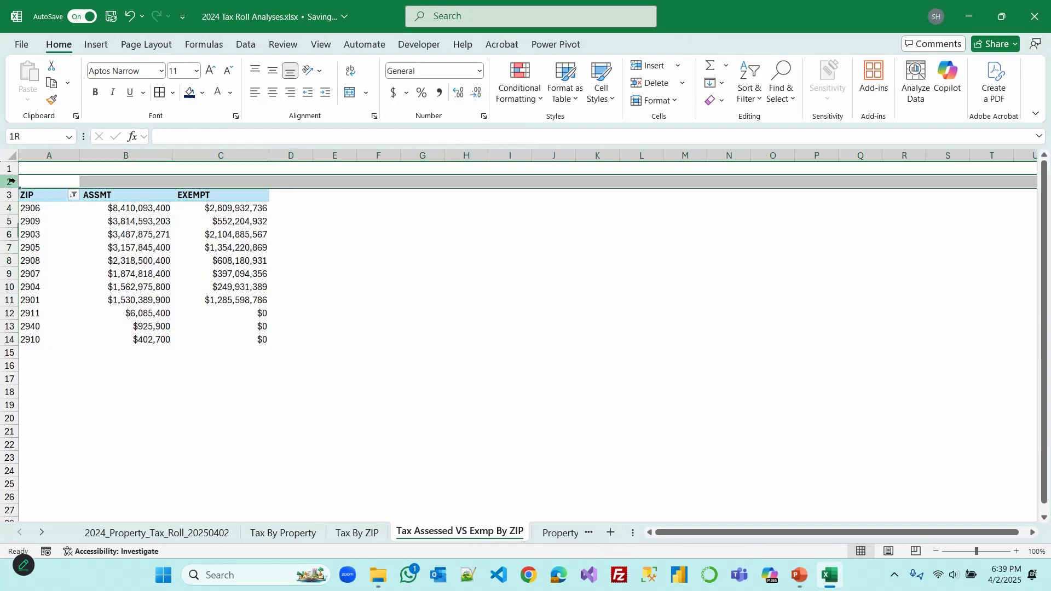
pyautogui.rightClick(14, 182)
pyautogui.click(91, 342)
# Apply all borders to the pivot table in A4:C15
pyautogui.moveTo(27, 207); pyautogui.dragTo(240, 352)
pyautogui.click(698, 44)
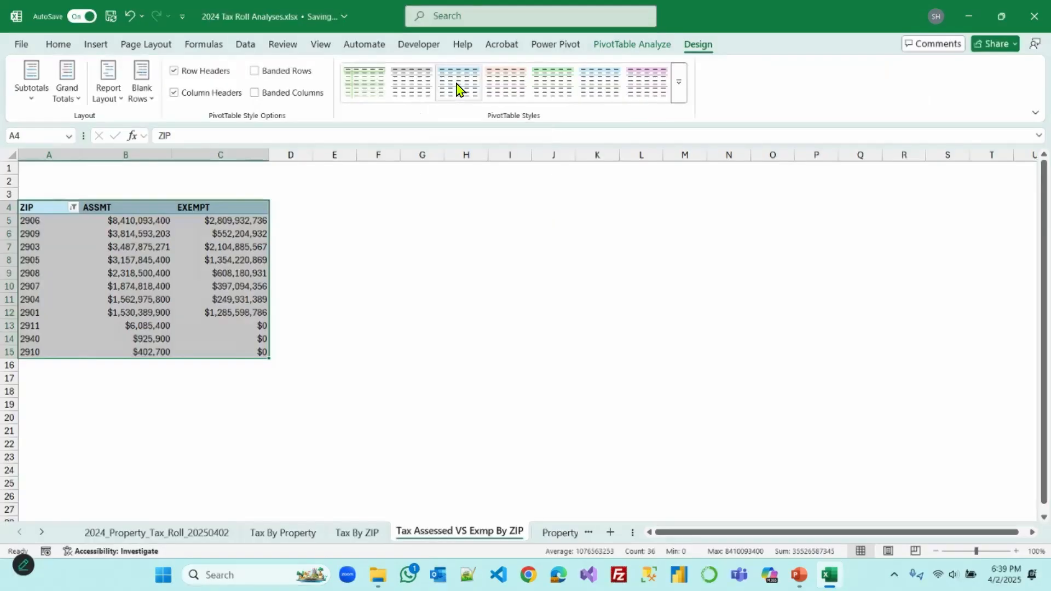
pyautogui.click(58, 44)
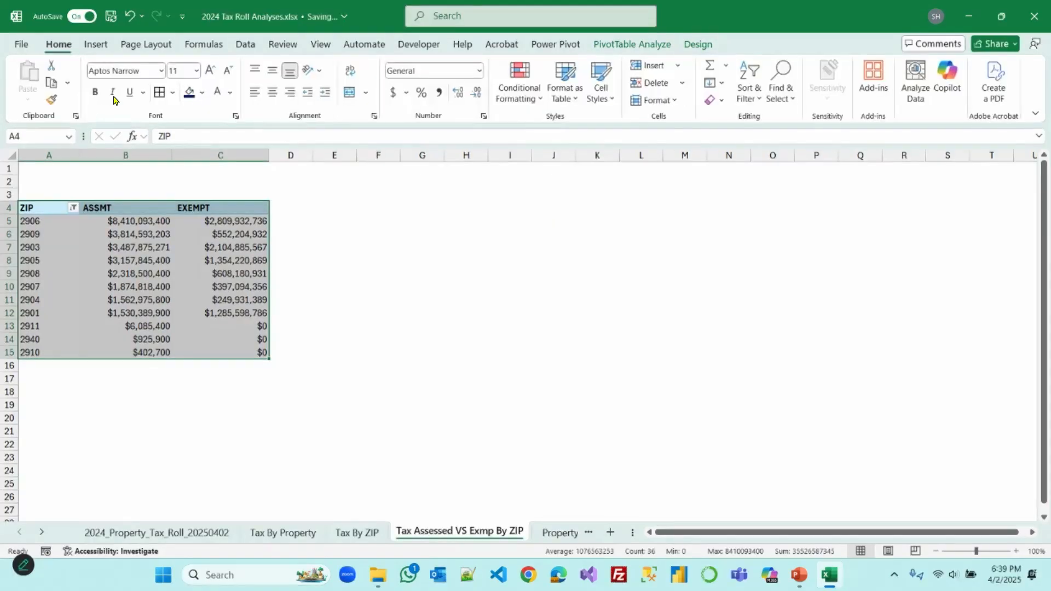
pyautogui.click(159, 92)
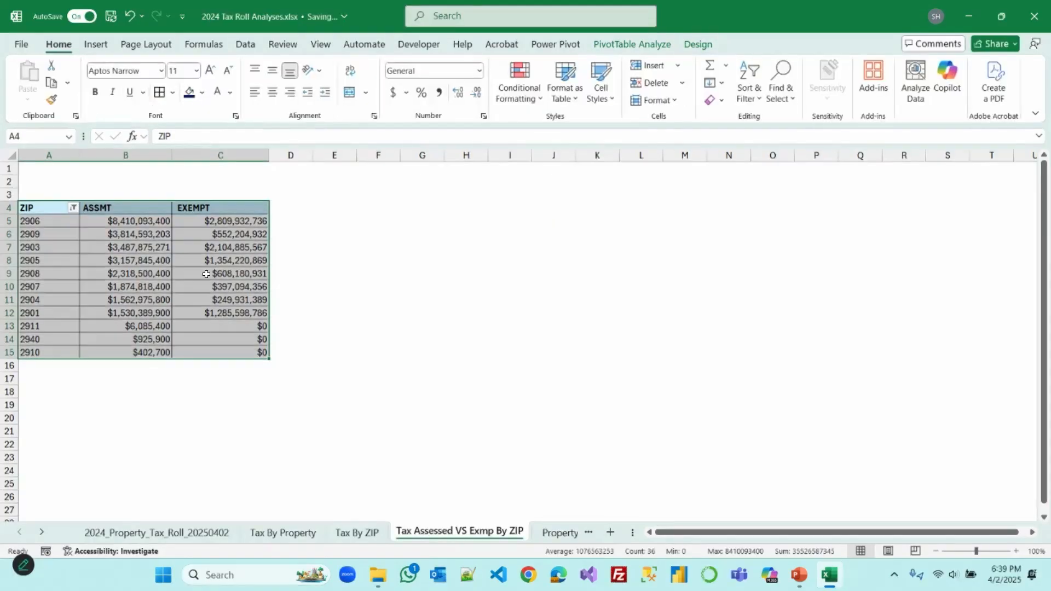
# Insert a Clustered Bar pivot chart of ASSMT and EXEMPT by ZIP
pyautogui.click(97, 44)
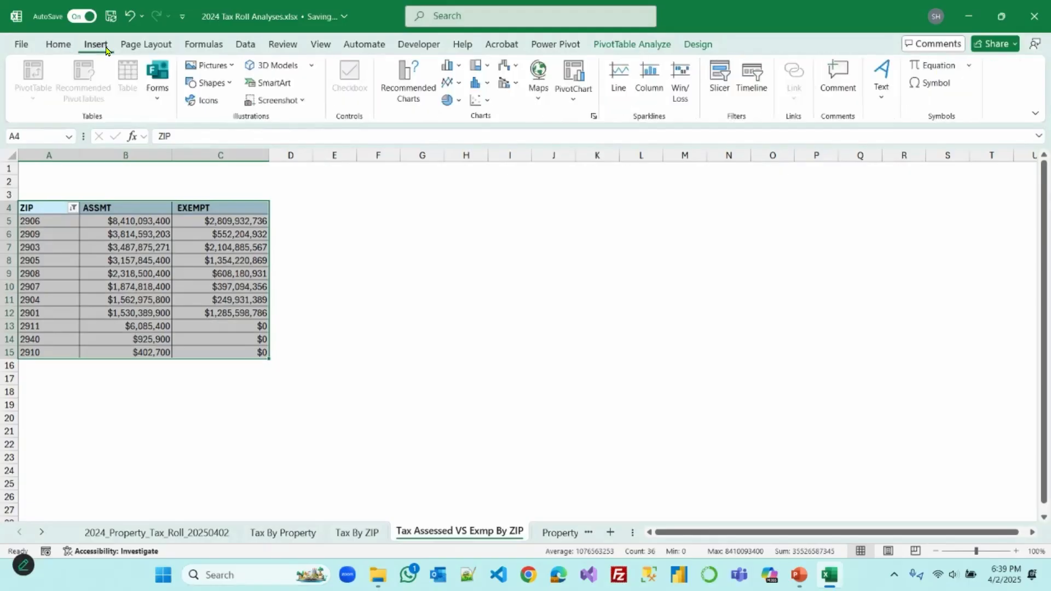
pyautogui.click(403, 91)
pyautogui.moveTo(469, 236)
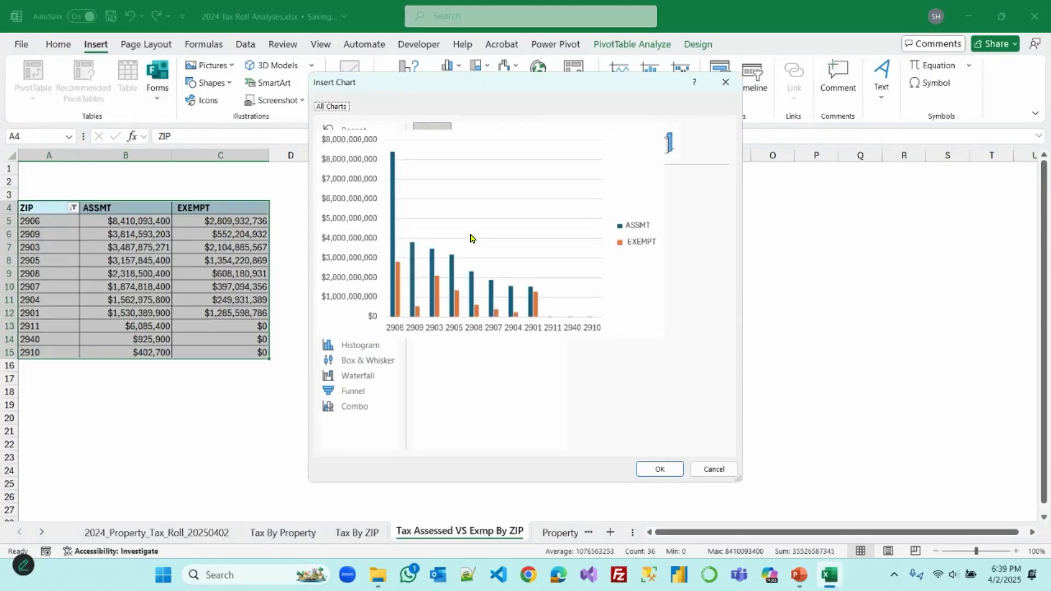
pyautogui.click(355, 207)
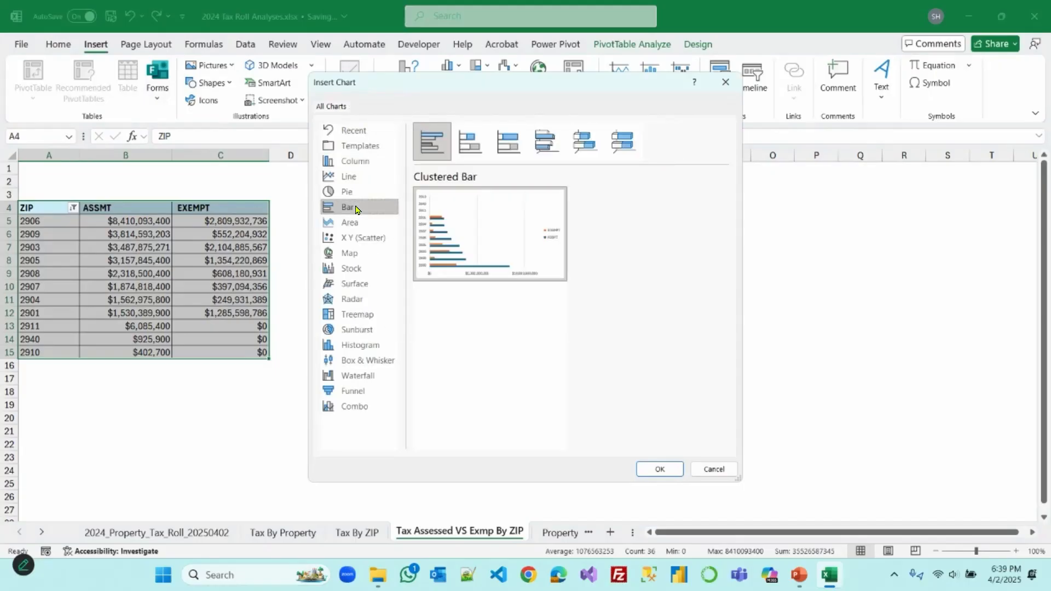
pyautogui.moveTo(436, 222)
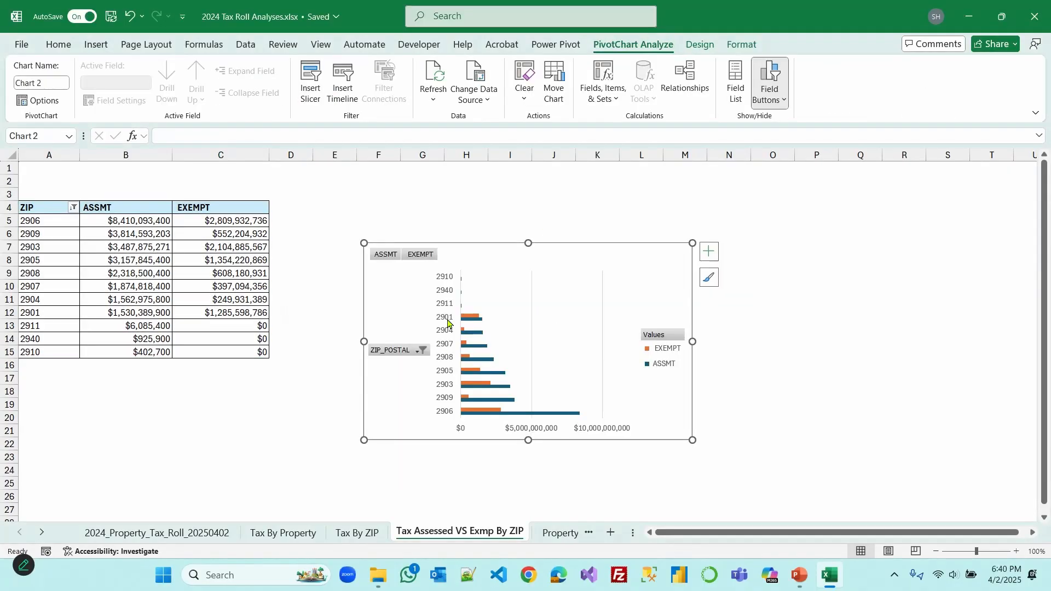
# Set the bar chart's ZIP axis to show its categories in reverse order
pyautogui.rightClick(447, 319)
pyautogui.click(478, 310)
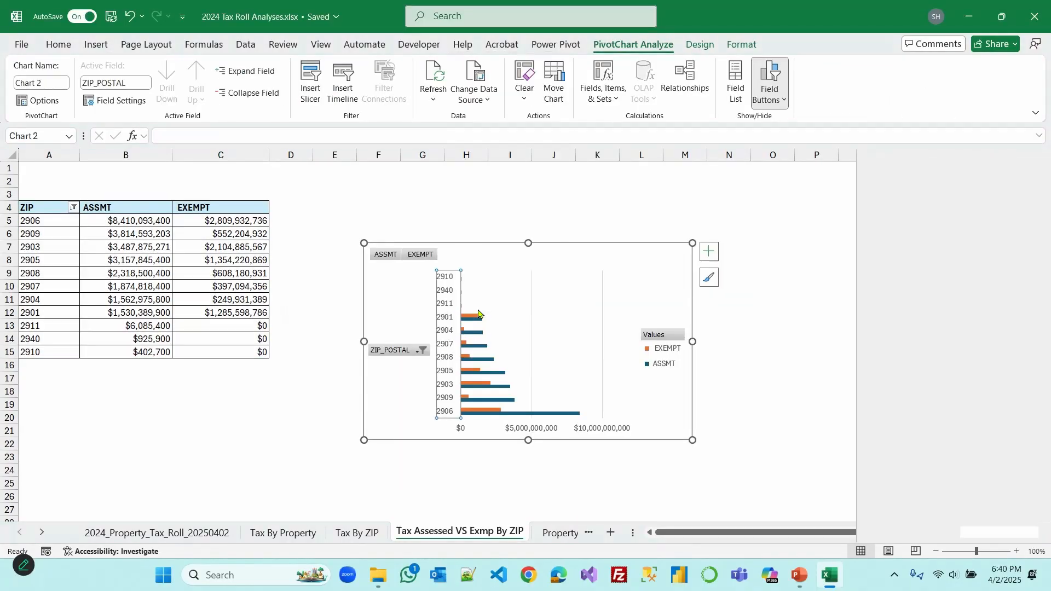
pyautogui.click(871, 453)
pyautogui.click(1037, 163)
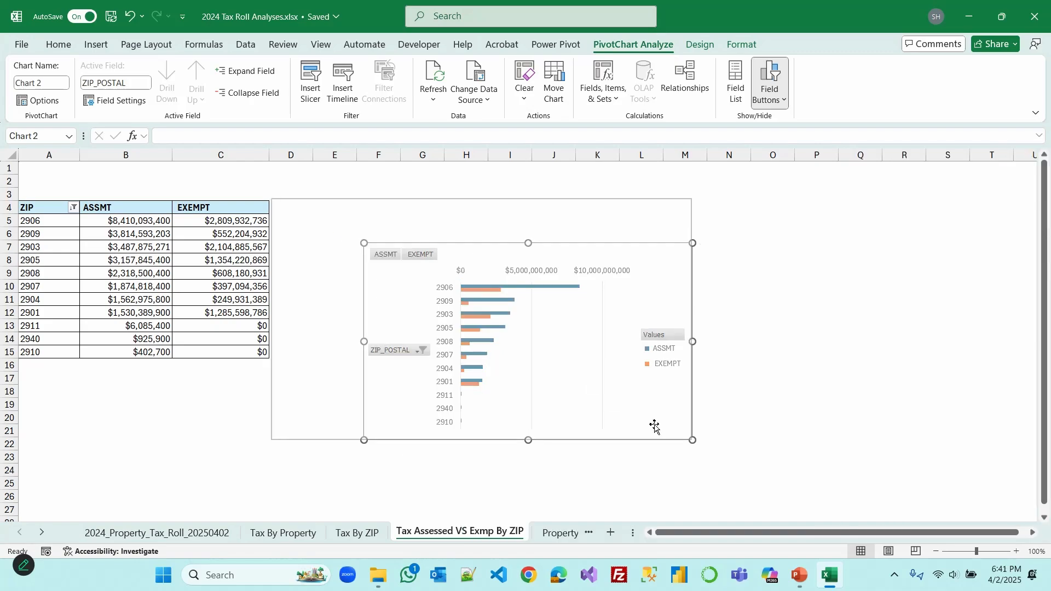
# Place the bar chart beside the table, enlarge it to about columns D to R and rows 4 to 27, and delete its value axis
pyautogui.moveTo(691, 438); pyautogui.dragTo(942, 511)
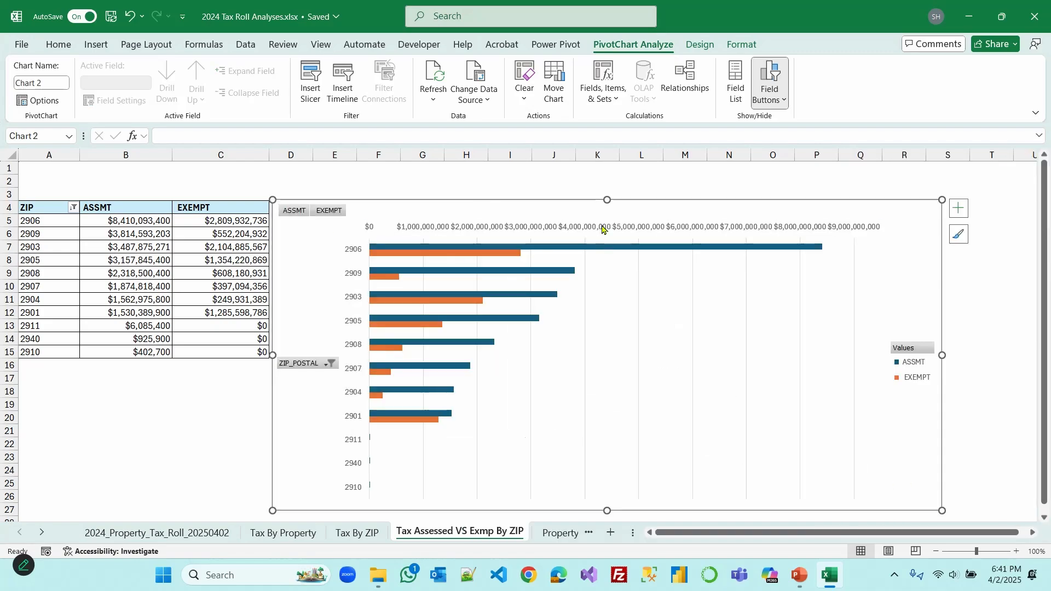
pyautogui.click(602, 229)
pyautogui.press('Delete')
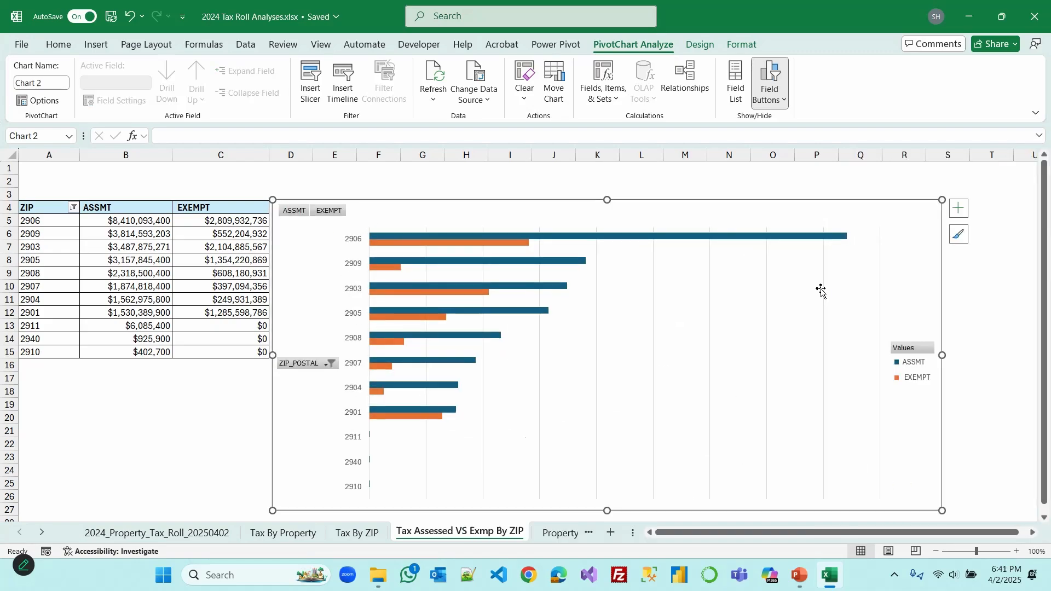
# Hide all field buttons on the bar chart and remove its vertical gridlines
pyautogui.click(299, 364)
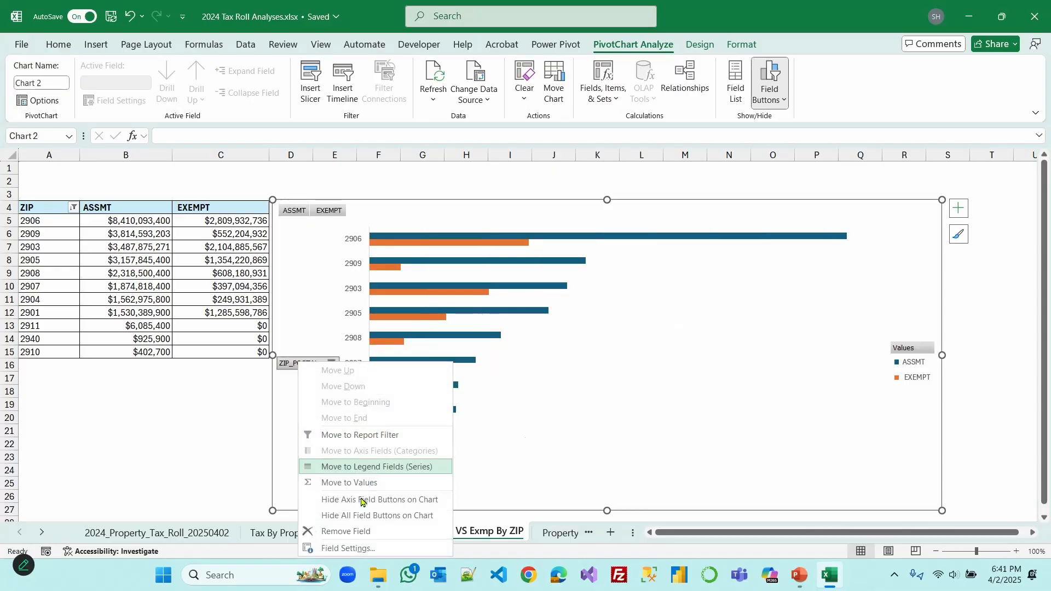
pyautogui.click(373, 517)
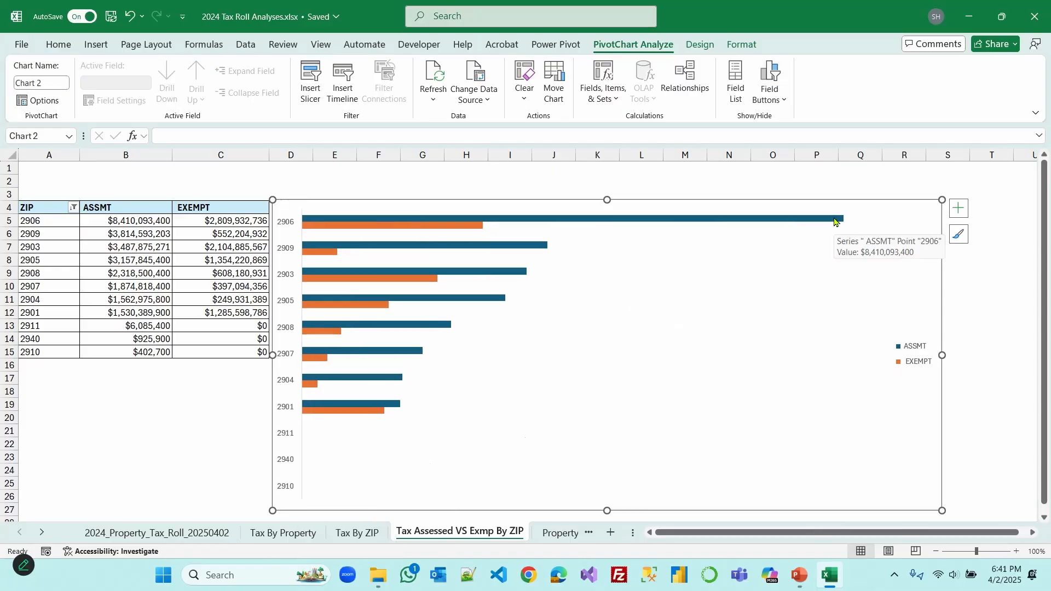
# Set the gap width of the bar chart's series to 56% to thicken the bars
pyautogui.click(834, 222)
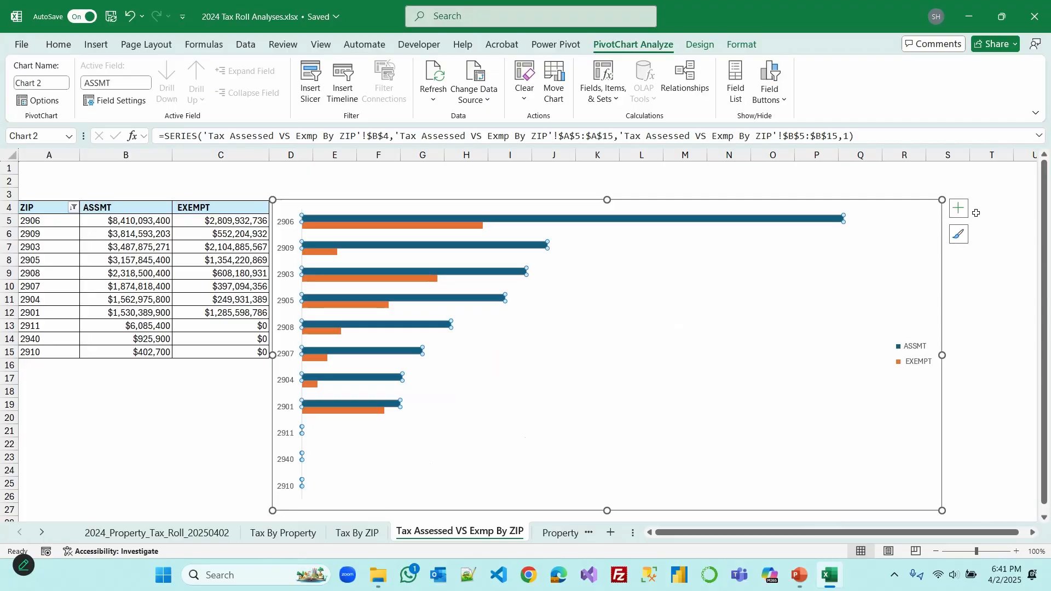
pyautogui.rightClick(770, 222)
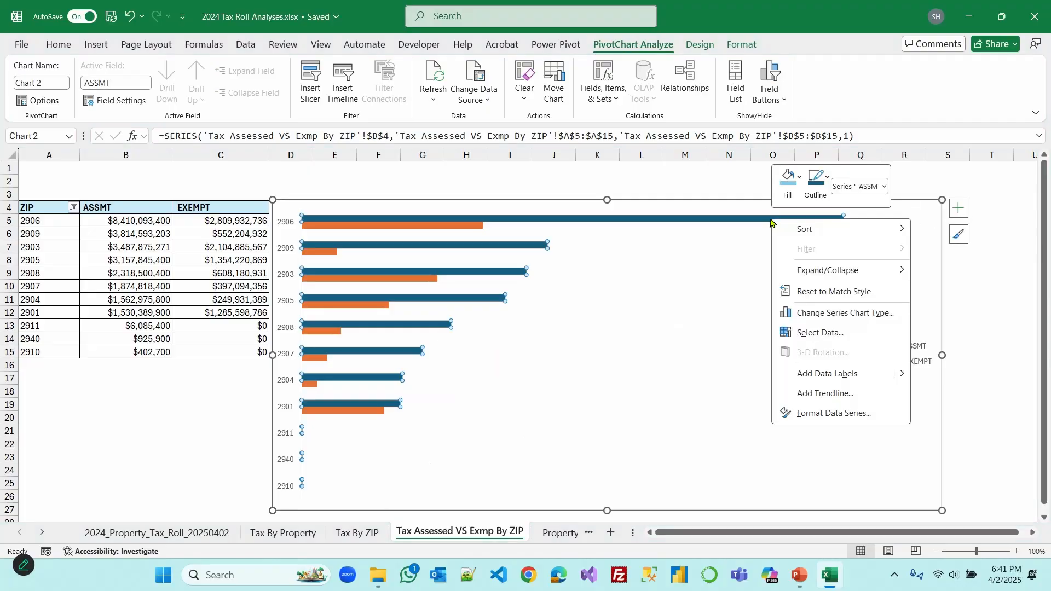
pyautogui.click(843, 411)
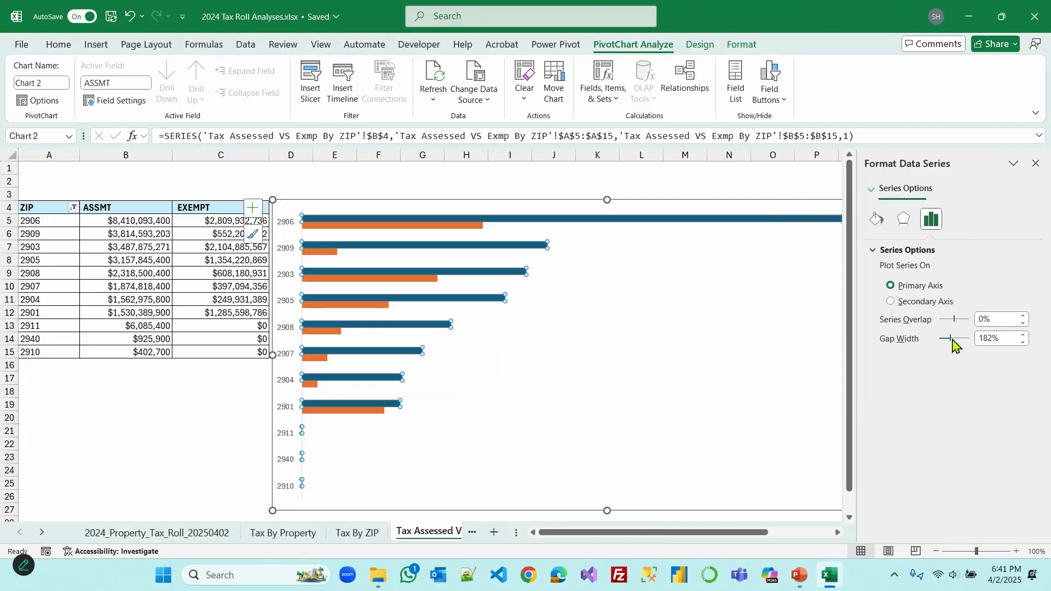
pyautogui.moveTo(950, 338); pyautogui.dragTo(942, 338)
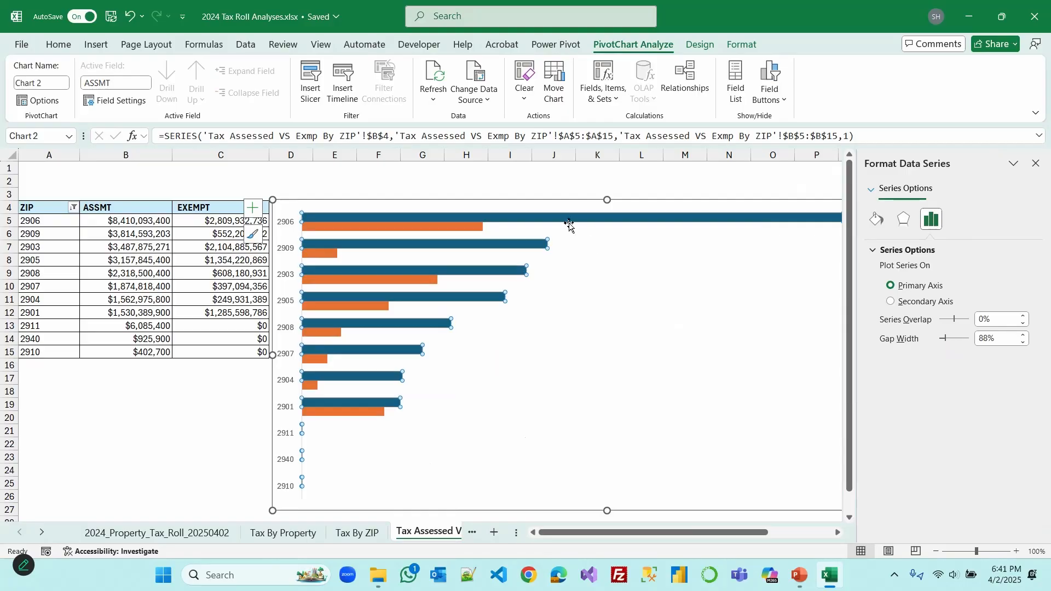
pyautogui.click(477, 228)
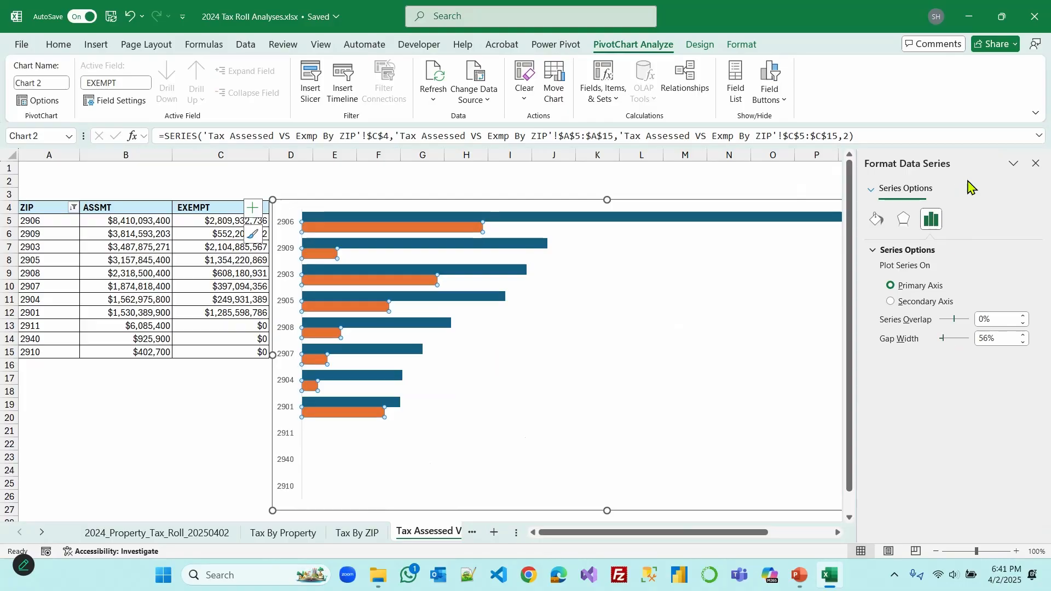
pyautogui.click(1035, 163)
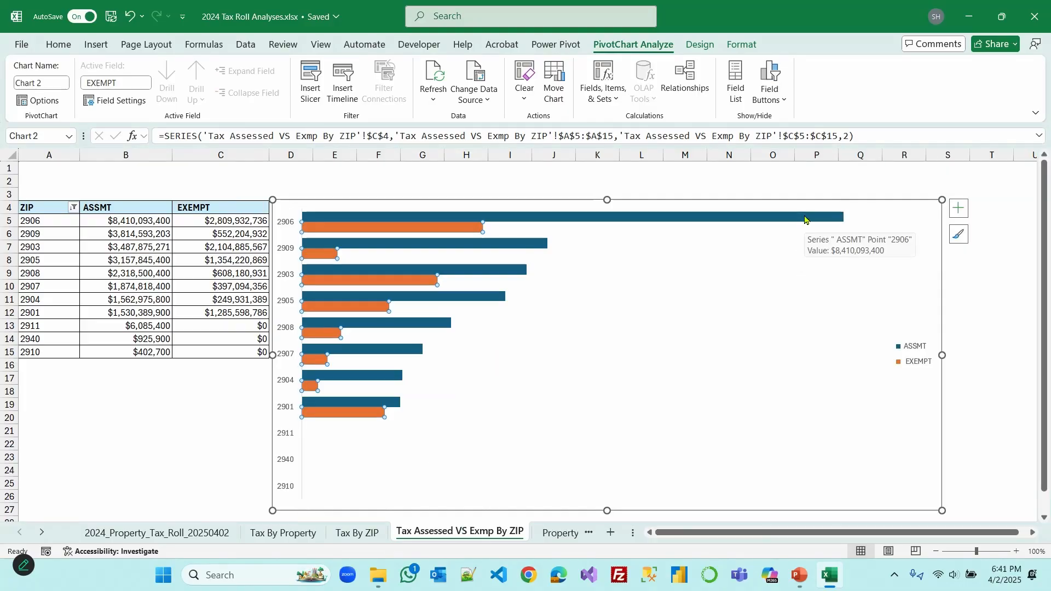
# Add data labels at the inside base of the ASSMT bars
pyautogui.rightClick(804, 219)
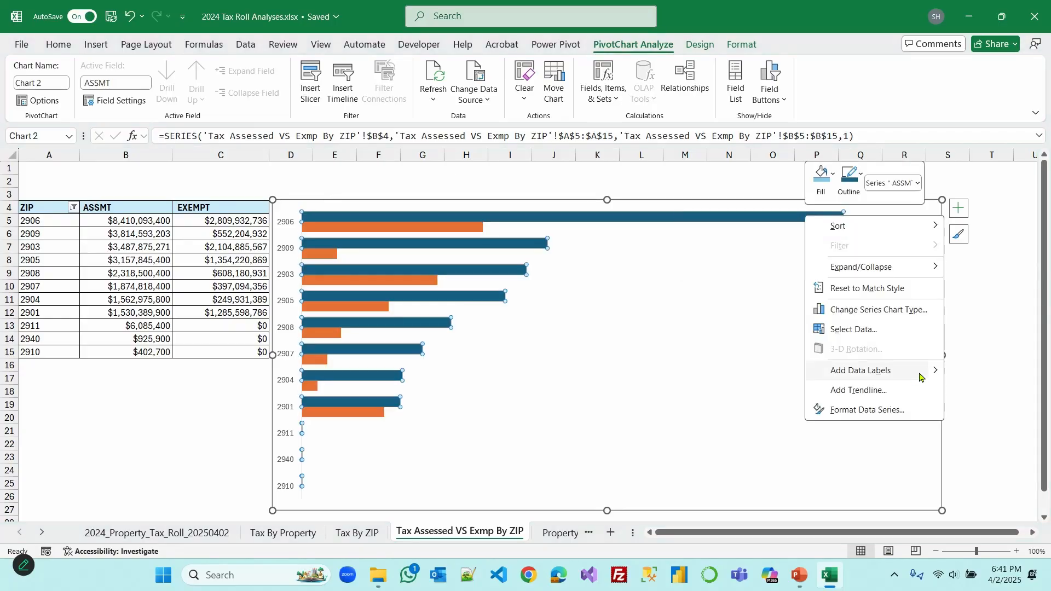
pyautogui.click(959, 209)
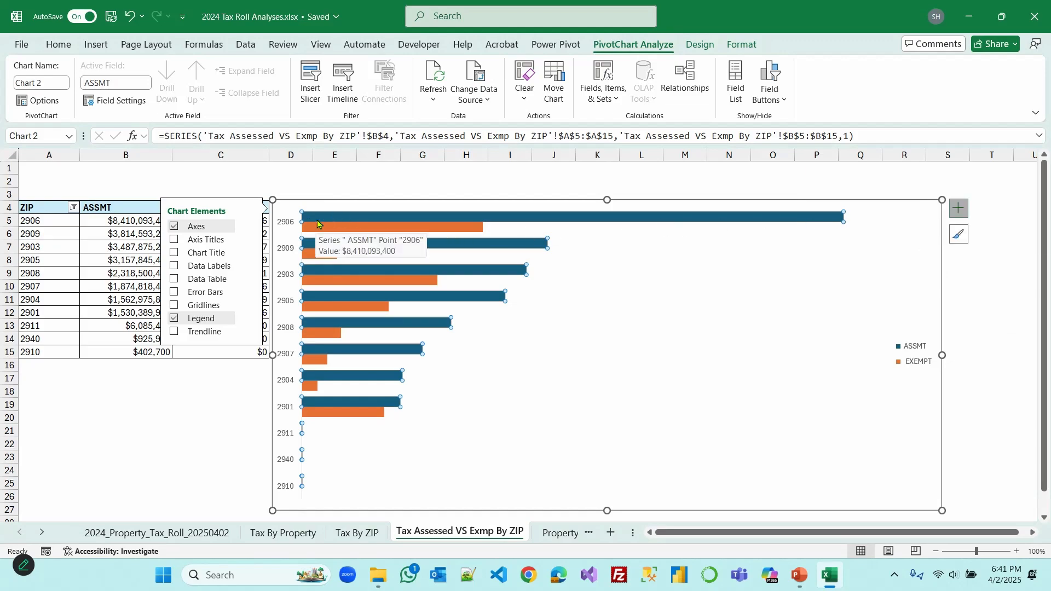
pyautogui.click(250, 267)
pyautogui.click(283, 305)
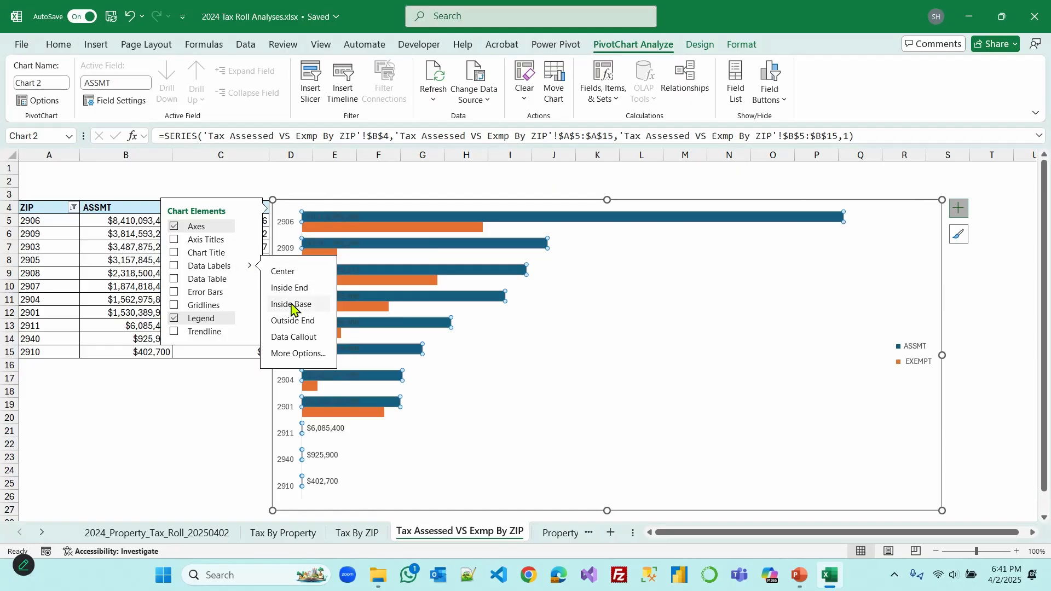
pyautogui.click(614, 324)
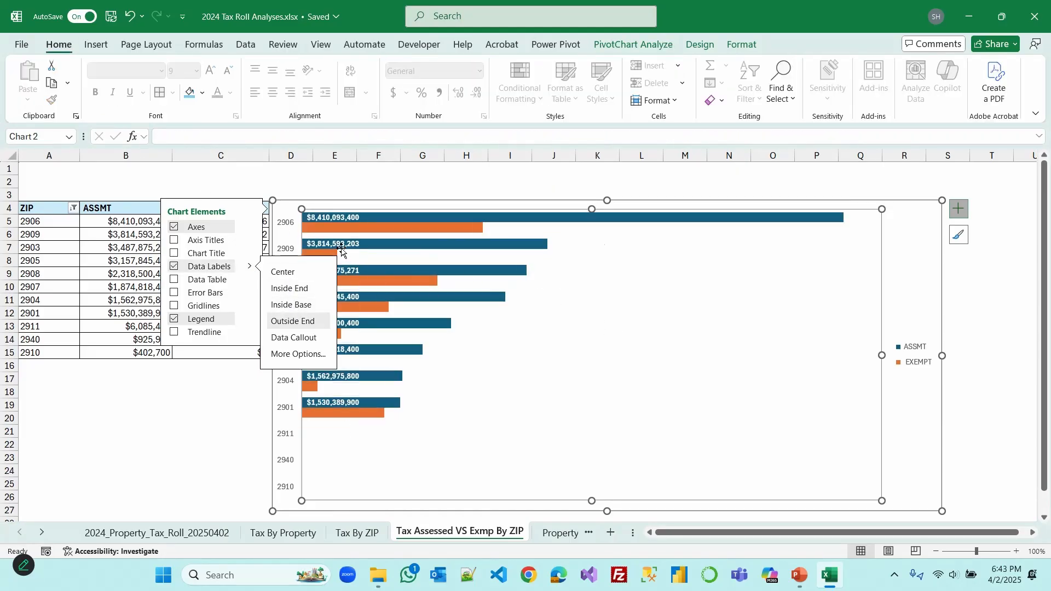
# Add data labels at the inside base of the EXEMPT bars and make them bold
pyautogui.click(329, 228)
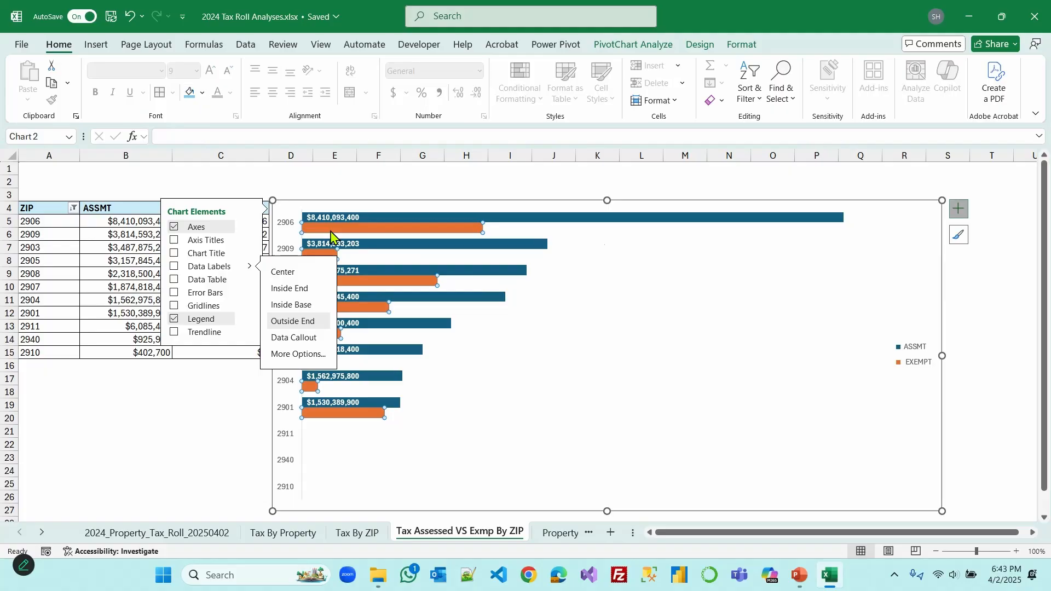
pyautogui.click(405, 263)
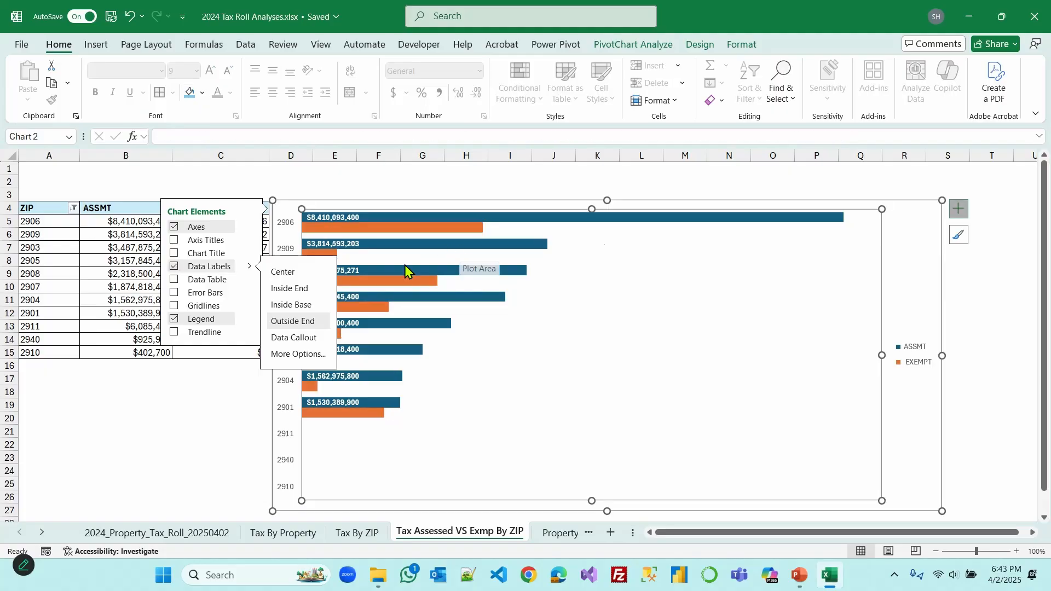
pyautogui.click(422, 230)
pyautogui.rightClick(422, 229)
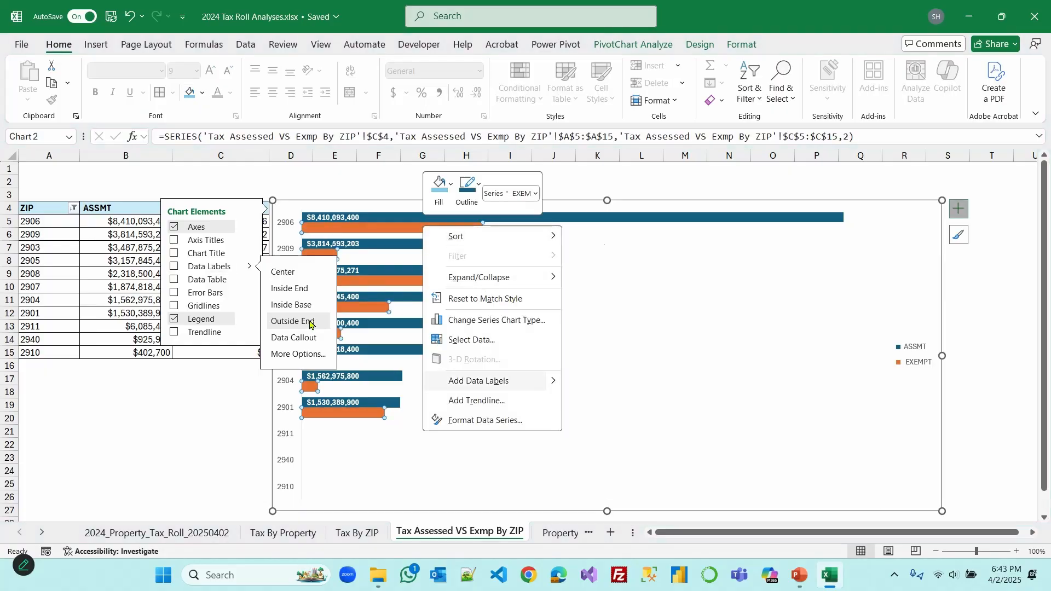
pyautogui.click(292, 305)
pyautogui.click(292, 305)
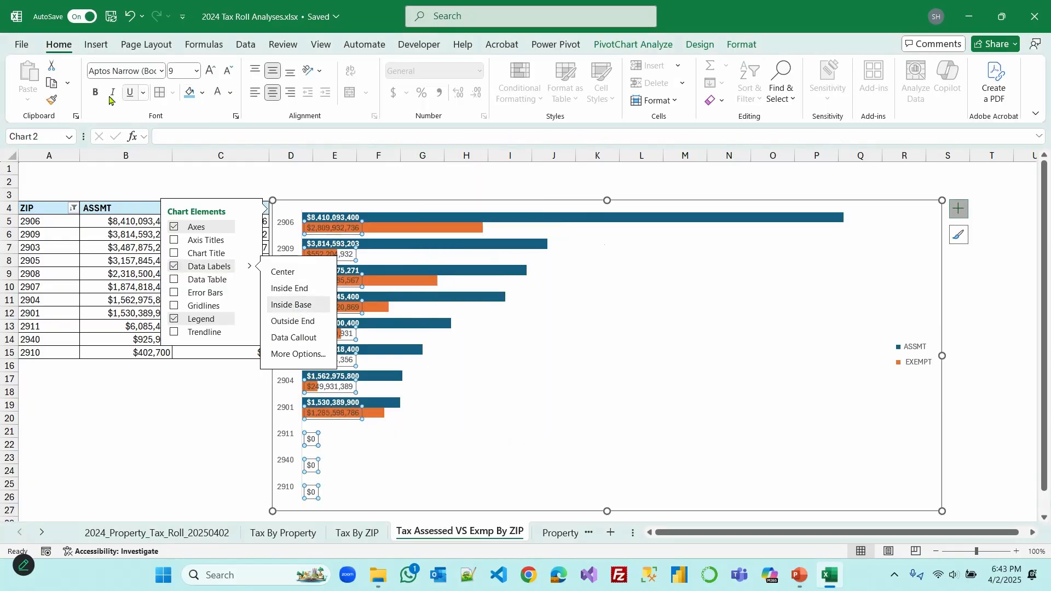
# Move the legend to the chart's upper-right corner, beside the end of the 2906 bars, and make its text bold
pyautogui.click(907, 356)
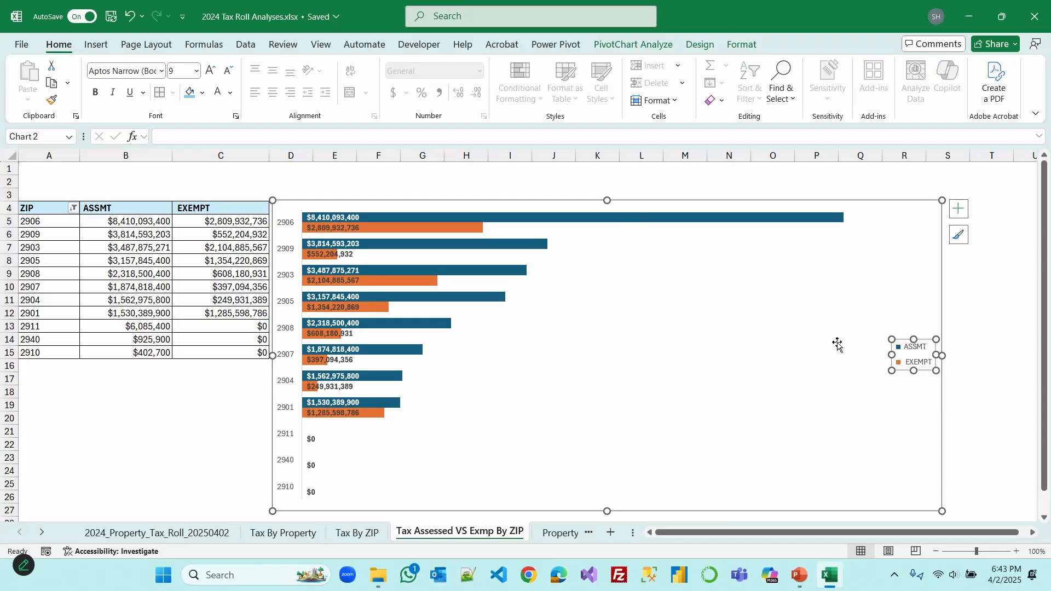
pyautogui.moveTo(904, 340); pyautogui.dragTo(722, 307)
pyautogui.moveTo(846, 287); pyautogui.dragTo(881, 210)
pyautogui.click(996, 303)
pyautogui.click(892, 225)
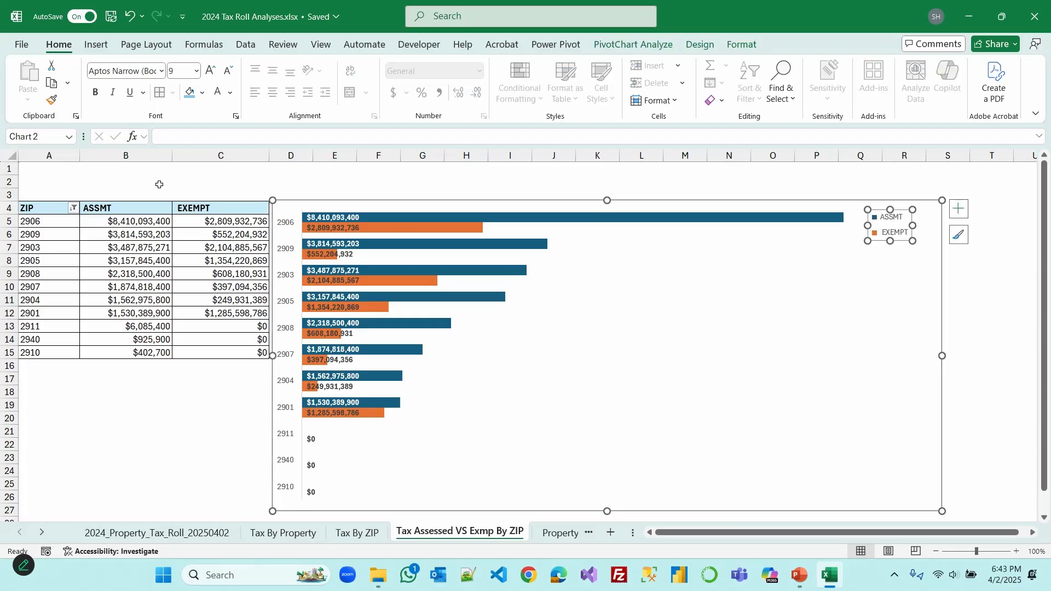
pyautogui.click(99, 95)
pyautogui.click(160, 454)
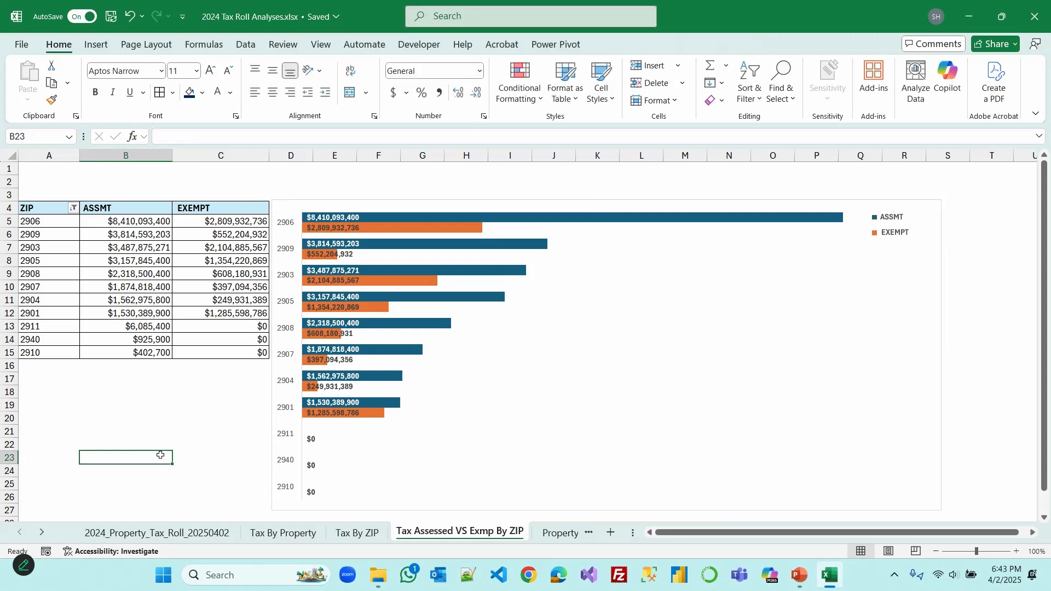
# Make the ZIP axis labels of the bar chart bold
pyautogui.click(285, 225)
pyautogui.click(95, 93)
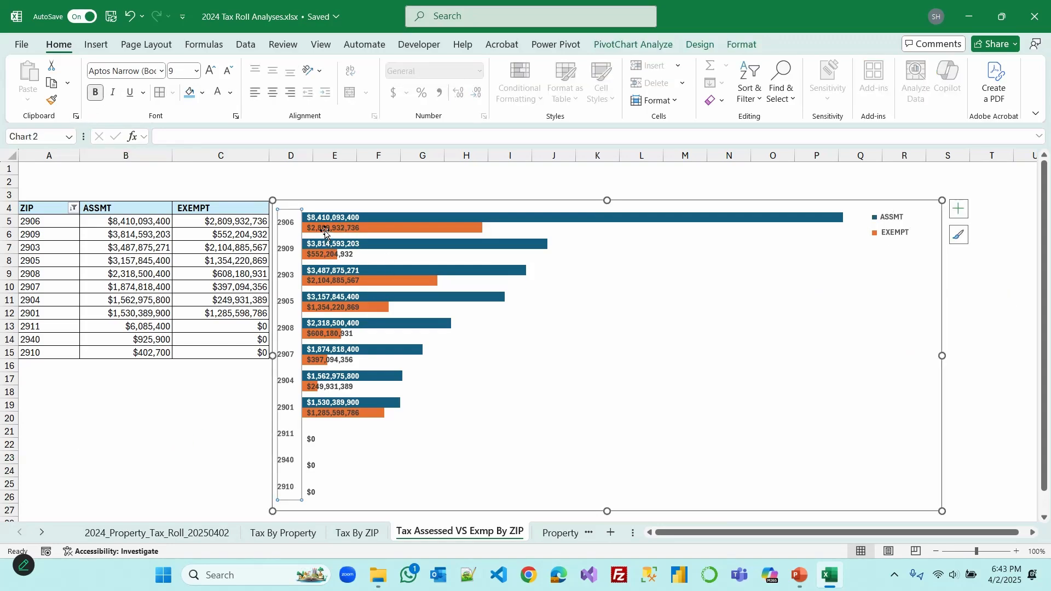
pyautogui.click(215, 439)
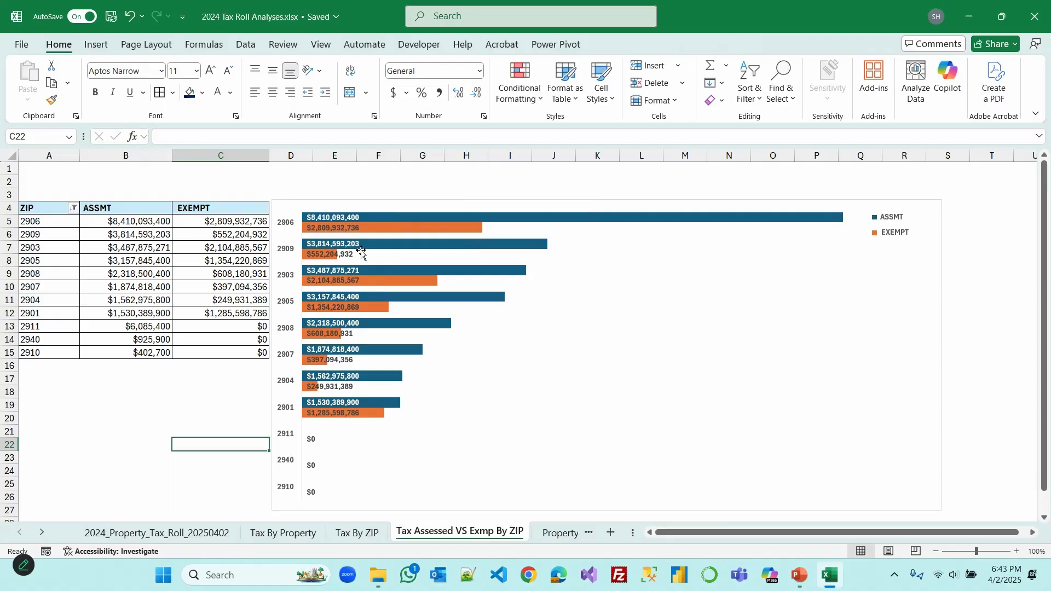
pyautogui.click(246, 392)
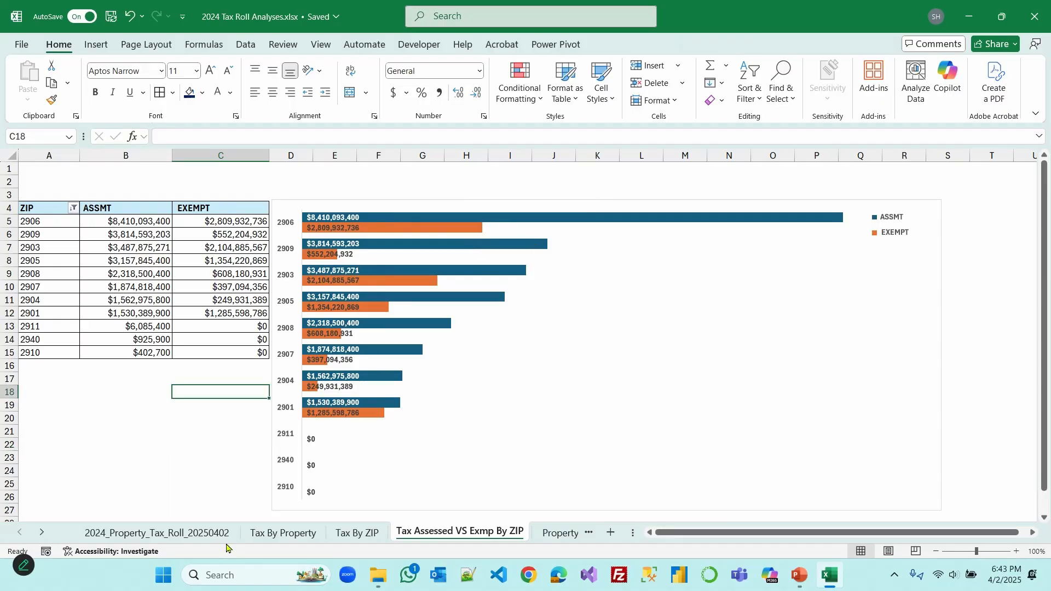
# Copy the banner in rows 1 to 3 of the Tax By ZIP sheet onto rows 1 to 3 of Tax Assessed VS Exmp By ZIP
pyautogui.click(356, 533)
pyautogui.moveTo(17, 167); pyautogui.dragTo(9, 197)
pyautogui.click(52, 83)
pyautogui.hotkey('ctrl', 'pagedown')
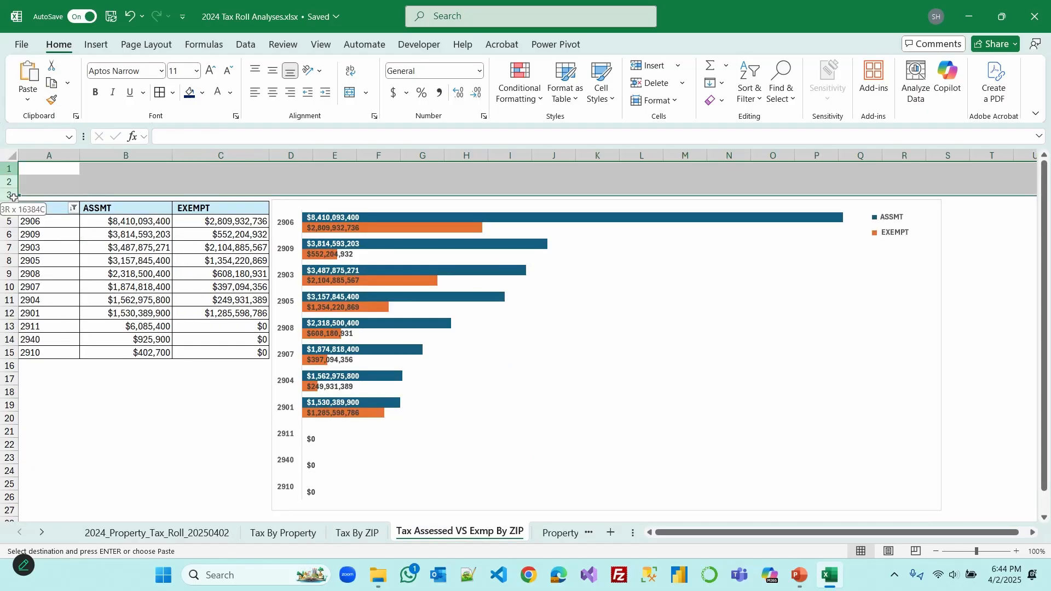
pyautogui.click(28, 77)
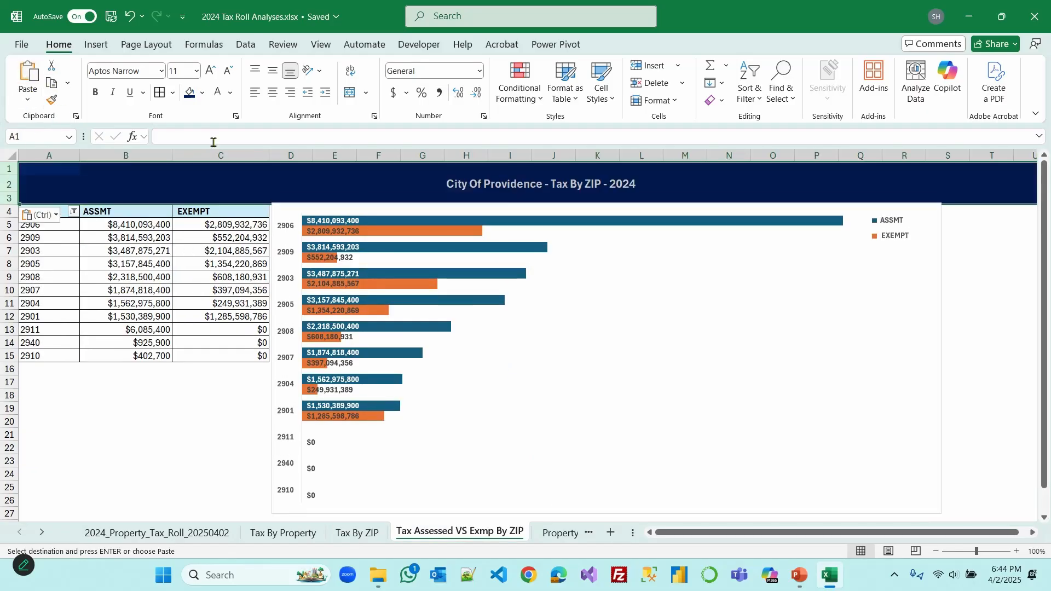
# Change the pasted banner title in H2 to "Tax Assessed VS Exemption By ZIP - 2024"
pyautogui.click(466, 186)
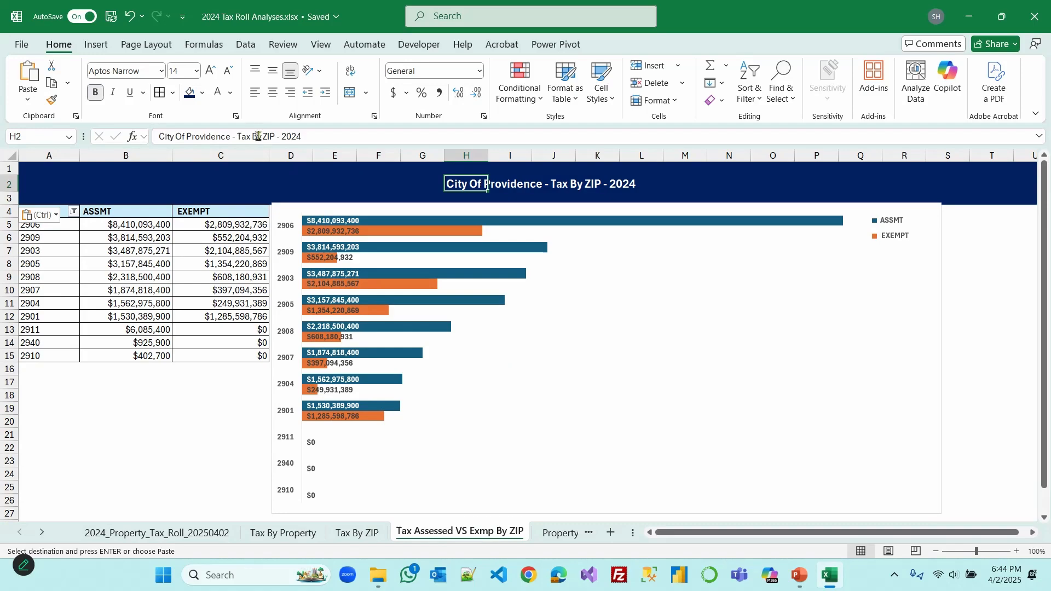
pyautogui.moveTo(276, 137); pyautogui.dragTo(107, 154)
pyautogui.write('Tax Assessed VS')
pyautogui.write(' Exemption')
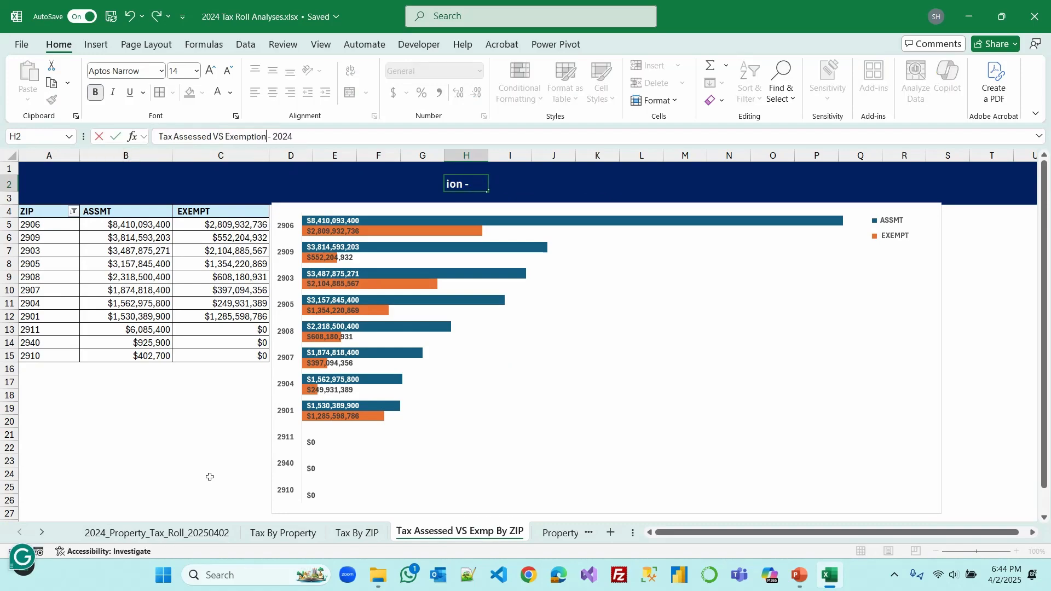
pyautogui.write(' By ZIP')
pyautogui.click(186, 434)
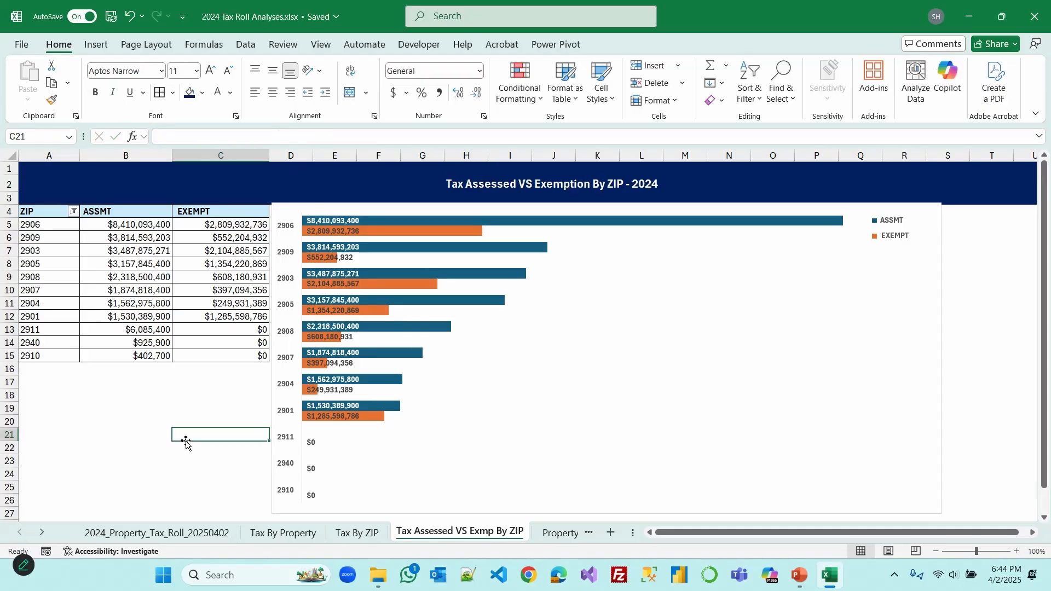
# On the Property Owners Ouside of RI sheet, hide the gridlines and insert a row above row 2
pyautogui.click(560, 533)
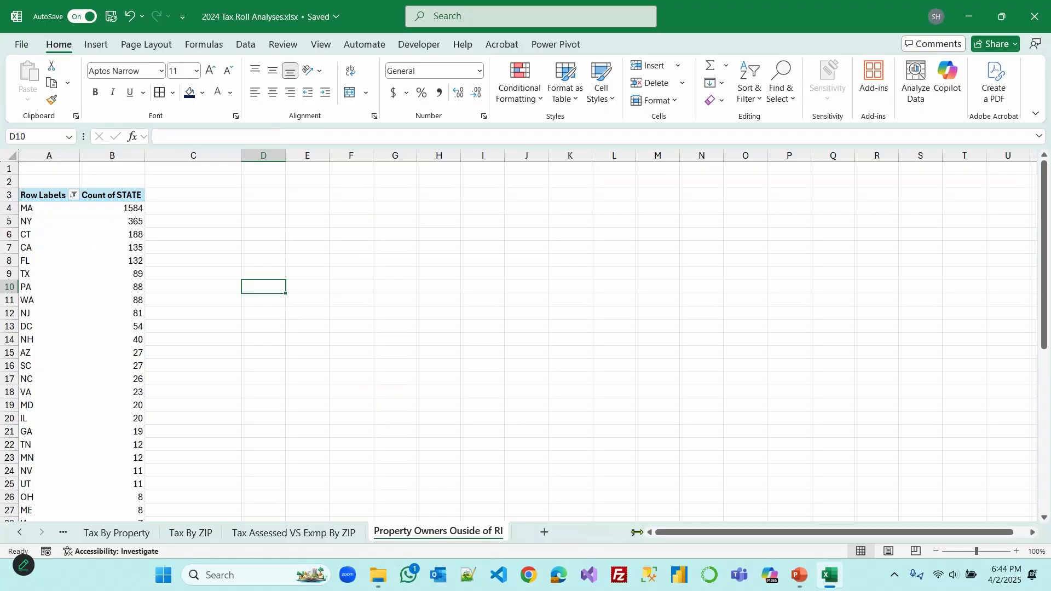
pyautogui.moveTo(684, 531); pyautogui.dragTo(723, 531)
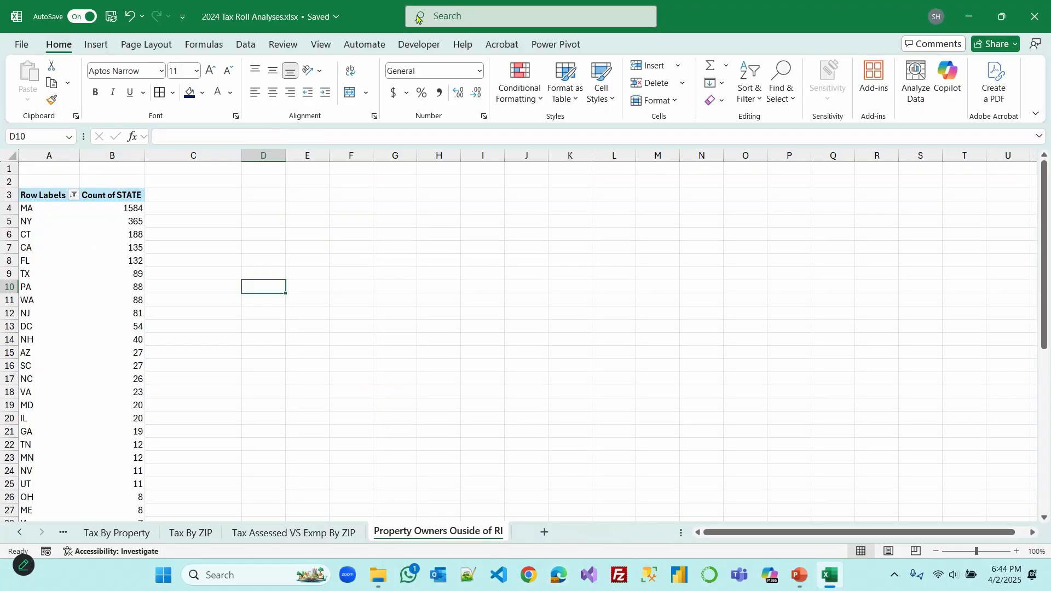
pyautogui.click(322, 46)
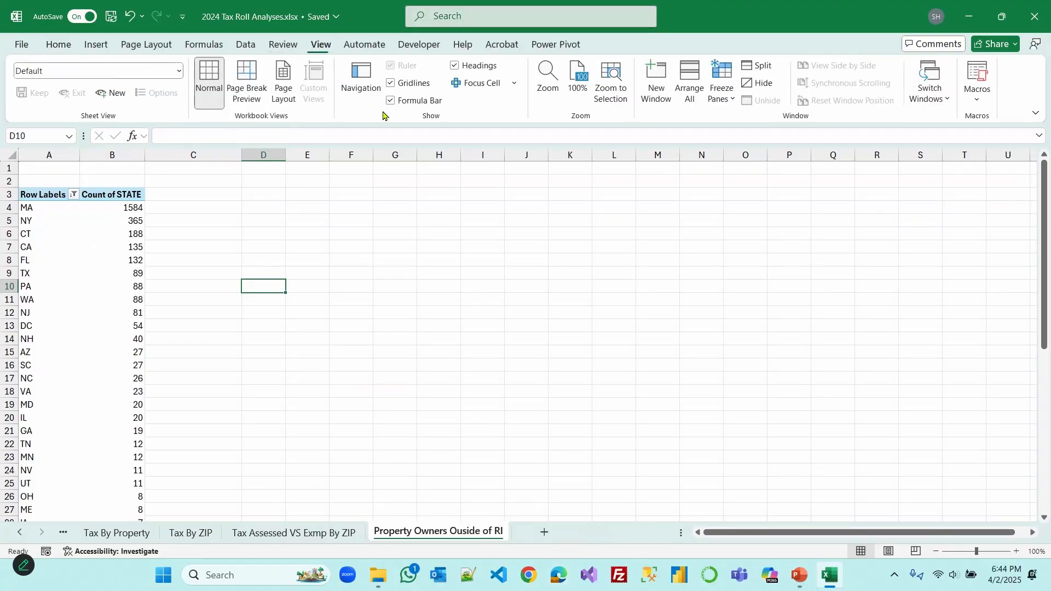
pyautogui.click(390, 83)
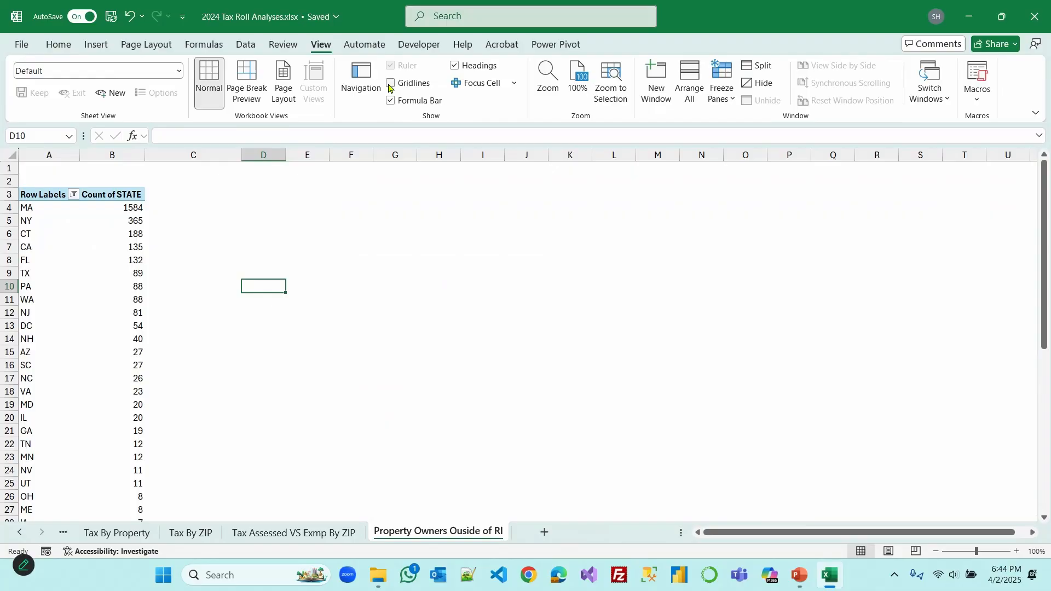
pyautogui.rightClick(12, 181)
pyautogui.click(54, 337)
# Turn off grand totals for the rows and columns of the state count pivot table
pyautogui.scroll(-9, 120, 359)
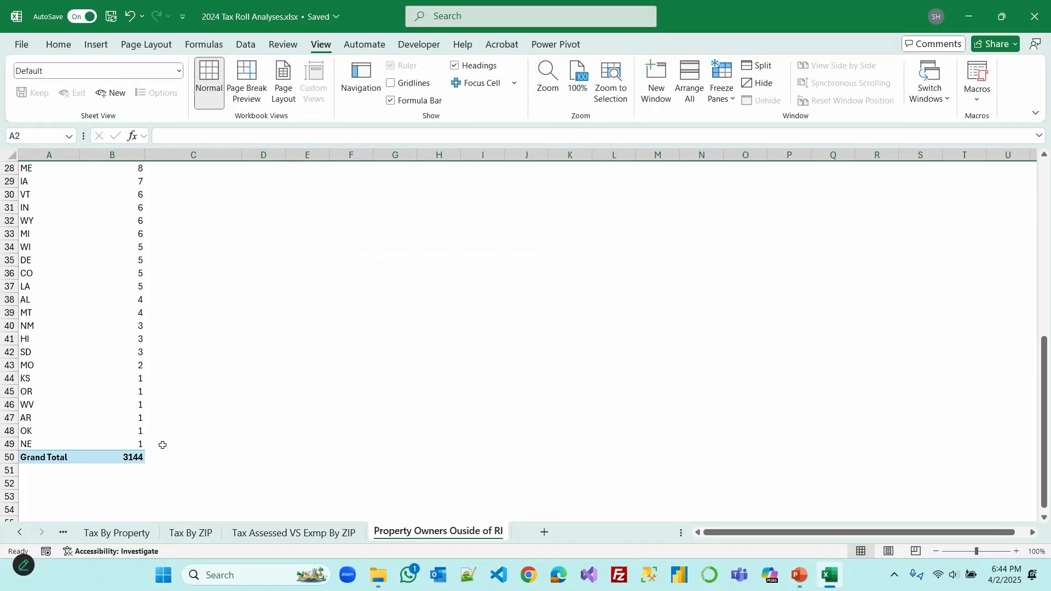
pyautogui.click(94, 455)
pyautogui.click(699, 45)
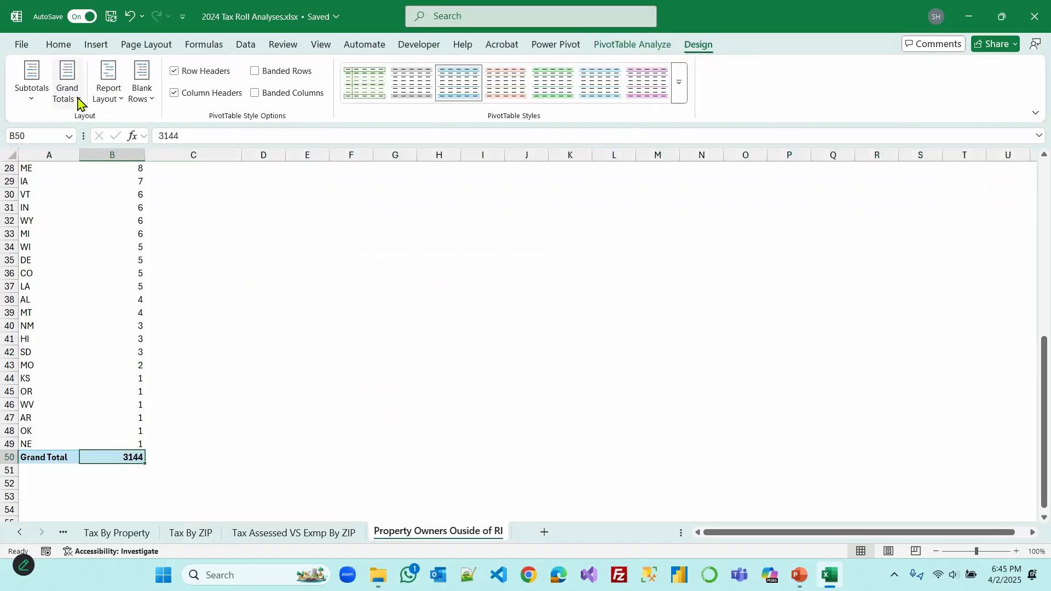
pyautogui.click(76, 98)
pyautogui.click(104, 126)
pyautogui.scroll(9, 115, 312)
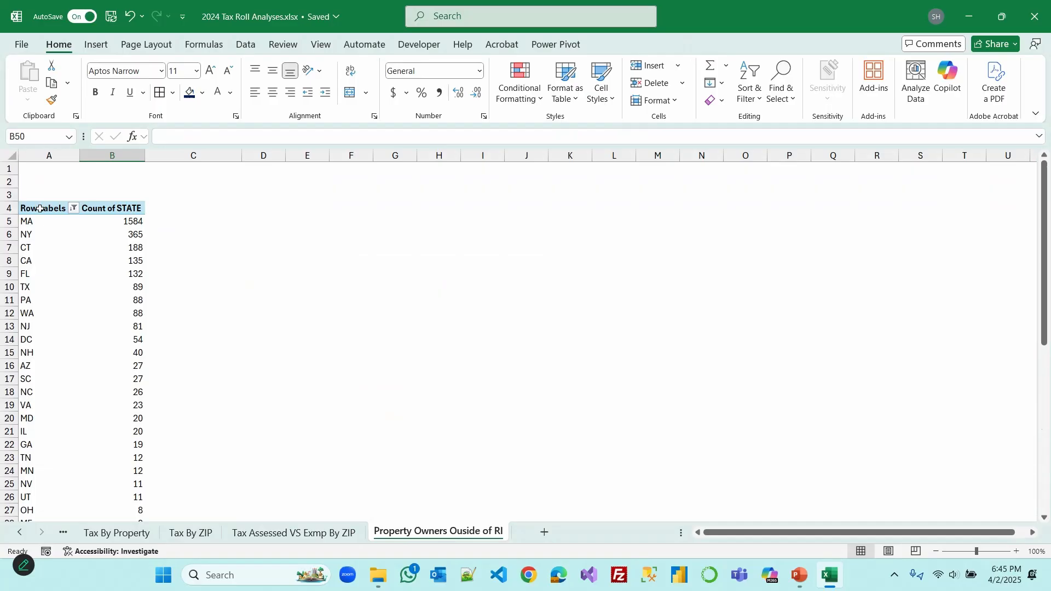
# Copy the state count pivot table in A4:B49, narrow column C, and paste the data as values at D4
pyautogui.moveTo(38, 208); pyautogui.dragTo(124, 493)
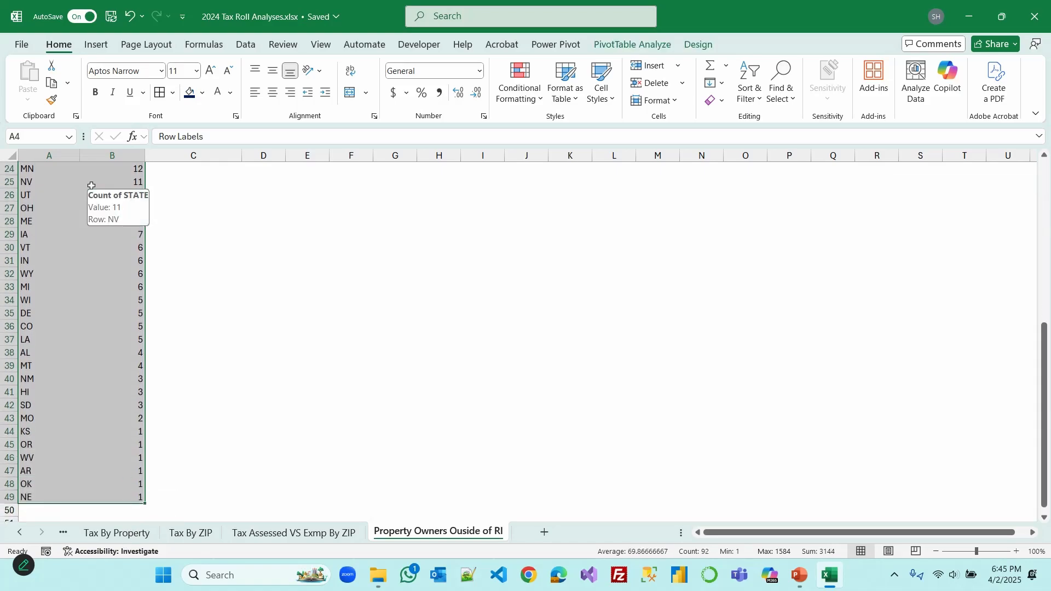
pyautogui.click(51, 83)
pyautogui.scroll(8, 237, 201)
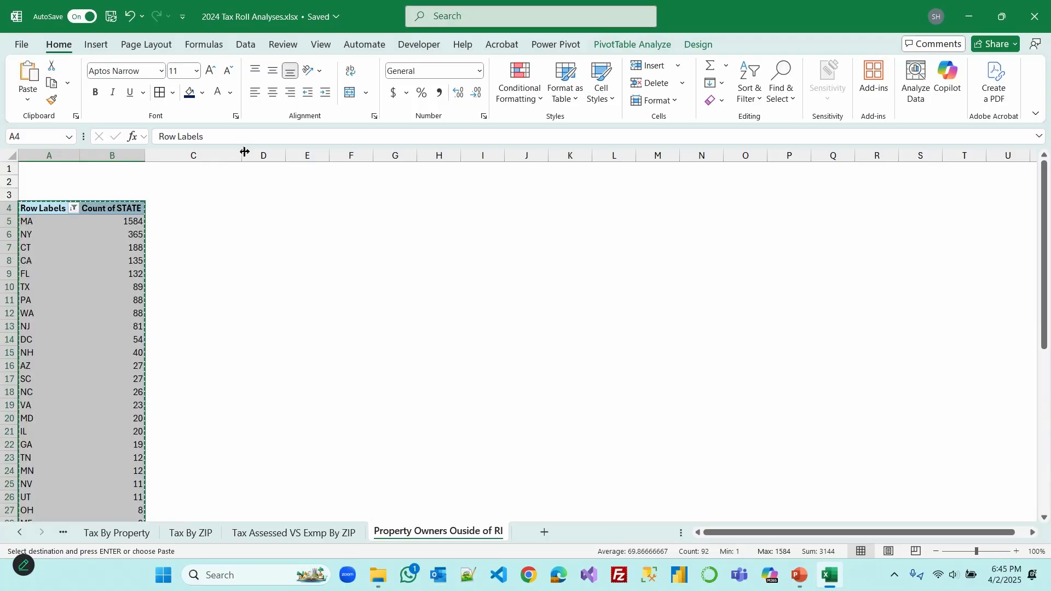
pyautogui.moveTo(242, 159); pyautogui.dragTo(169, 162)
pyautogui.click(195, 207)
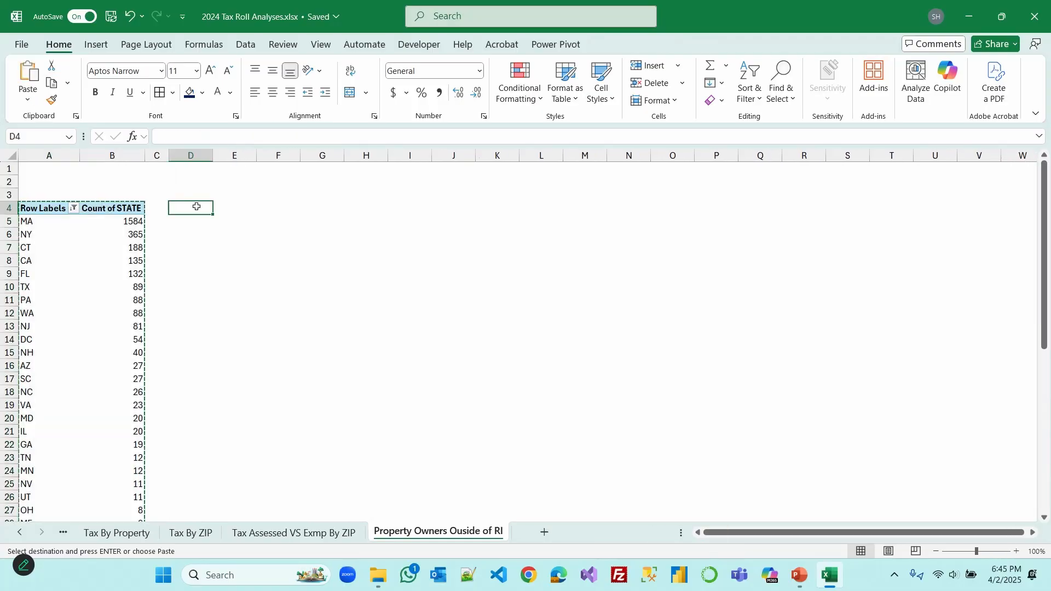
pyautogui.click(28, 99)
pyautogui.click(28, 204)
pyautogui.click(332, 286)
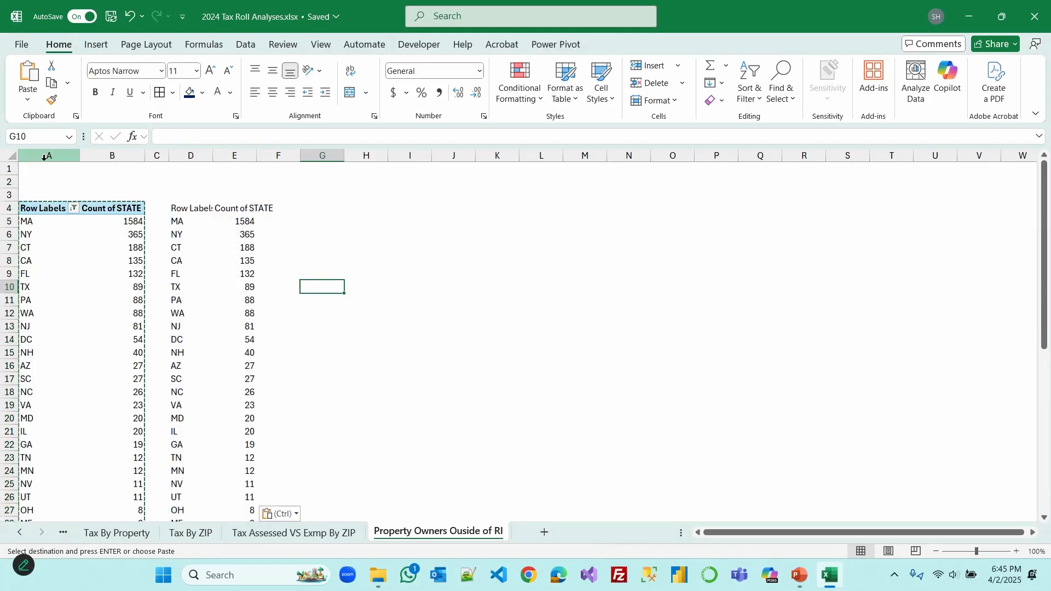
# Hide columns A and B containing the original pivot table
pyautogui.moveTo(44, 157); pyautogui.dragTo(92, 158)
pyautogui.rightClick(93, 159)
pyautogui.click(128, 357)
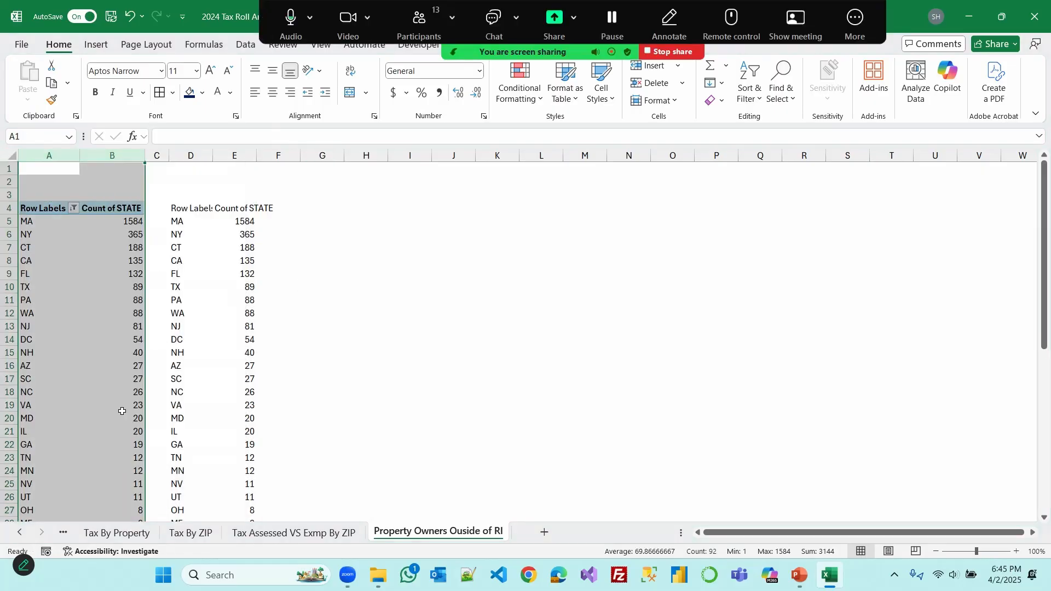
# Fit column D to its content and rename the headers in D4 and E4 to "State" and "Count of Property Owners"
pyautogui.click(64, 208)
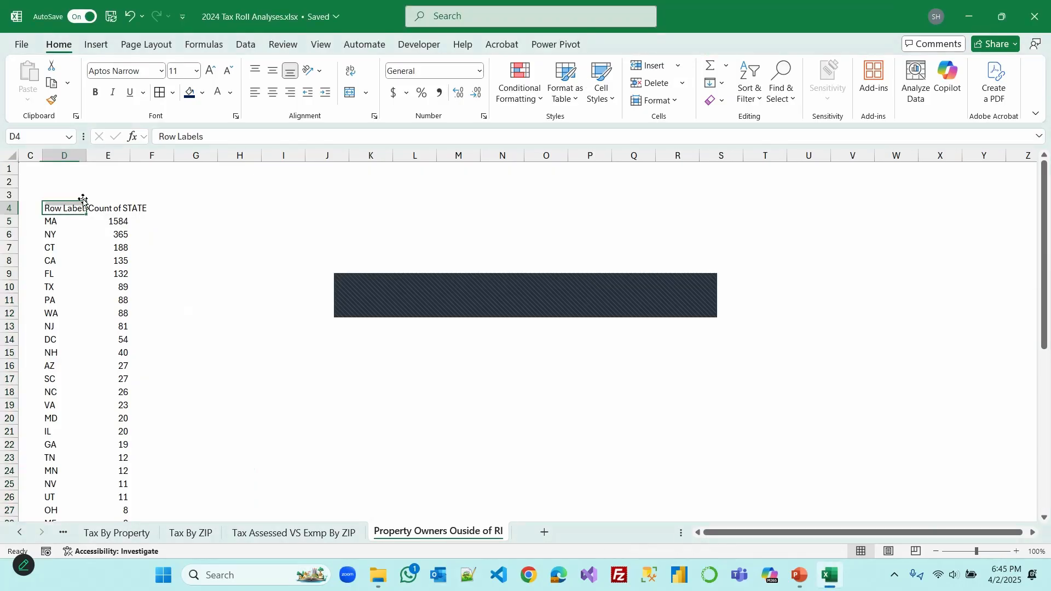
pyautogui.doubleClick(87, 159)
pyautogui.moveTo(211, 136); pyautogui.dragTo(125, 135)
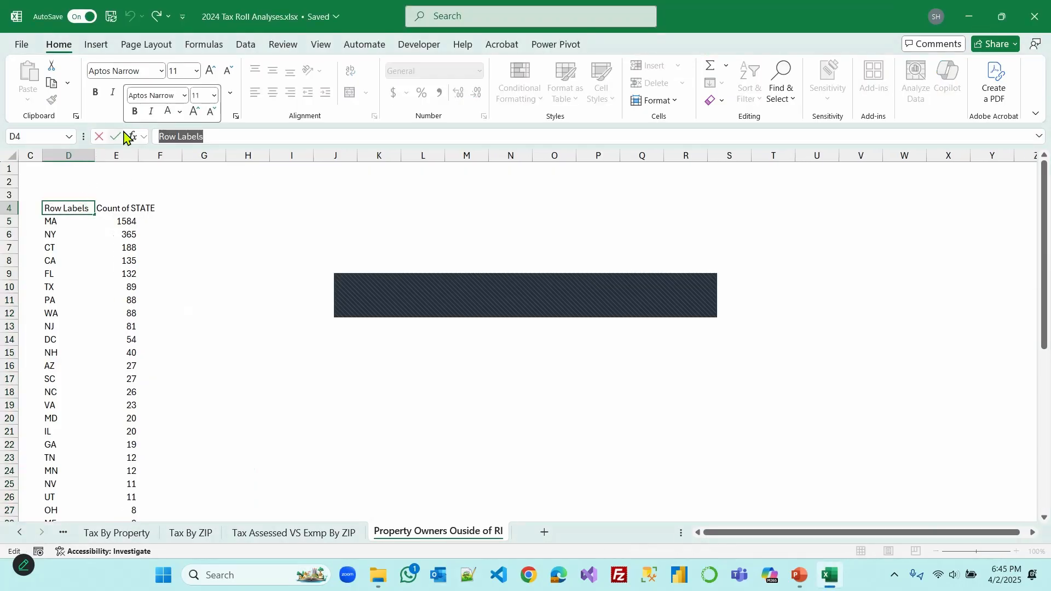
pyautogui.write('State')
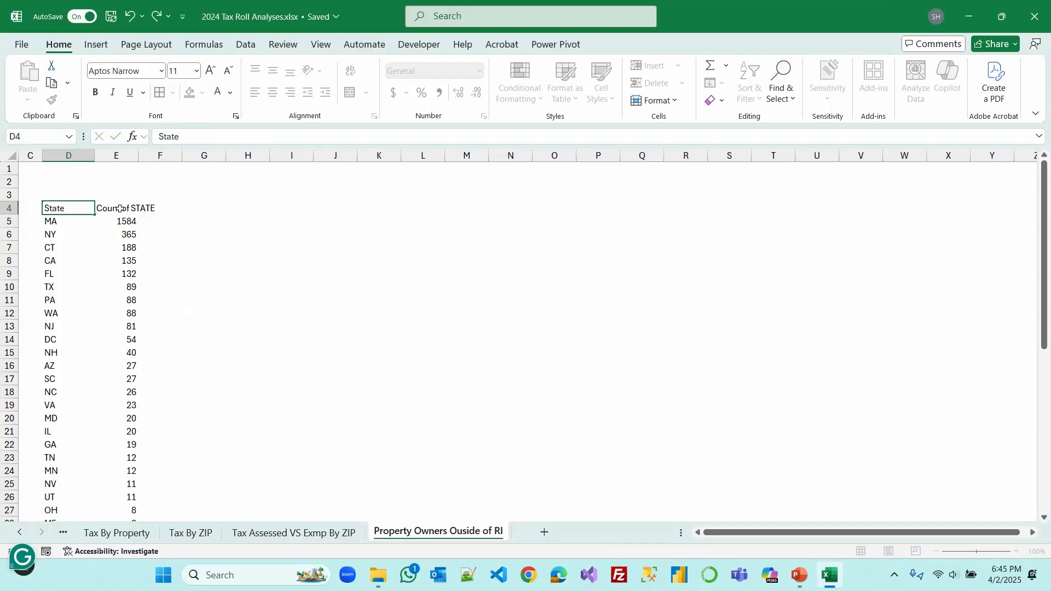
pyautogui.click(119, 208)
pyautogui.doubleClick(203, 136)
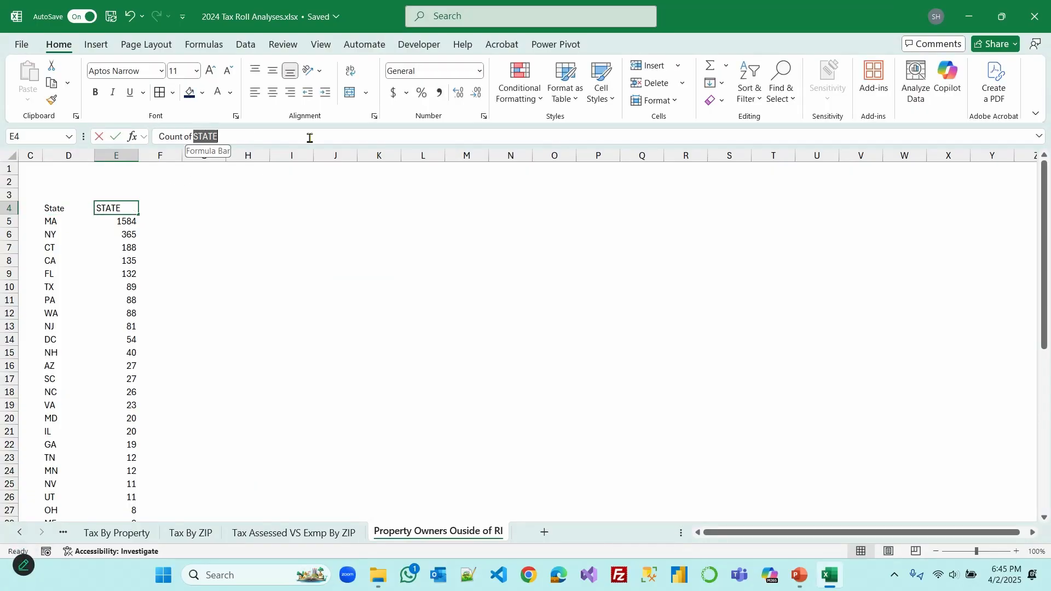
pyautogui.write('Property Owners')
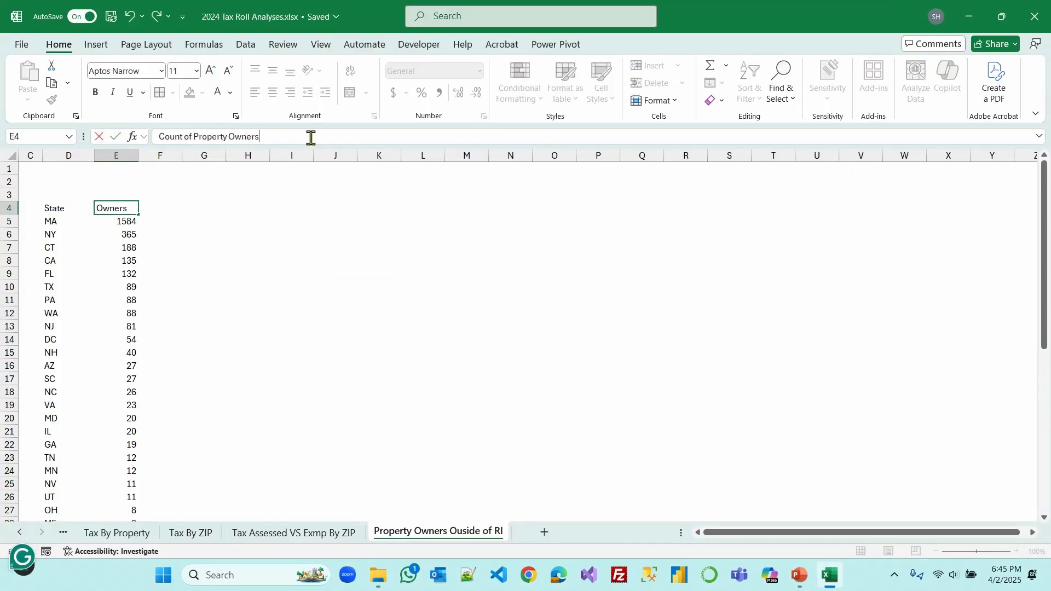
pyautogui.click(239, 328)
# Format the range D4:F49 as a table with a header row in a blue style
pyautogui.moveTo(55, 208); pyautogui.dragTo(158, 497)
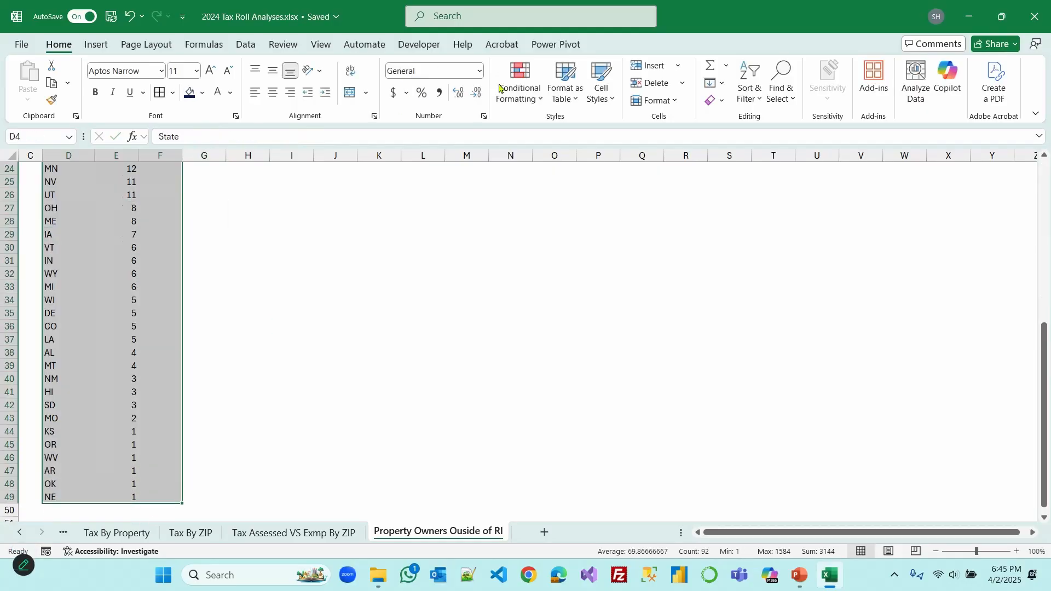
pyautogui.click(576, 104)
pyautogui.click(809, 145)
pyautogui.click(469, 335)
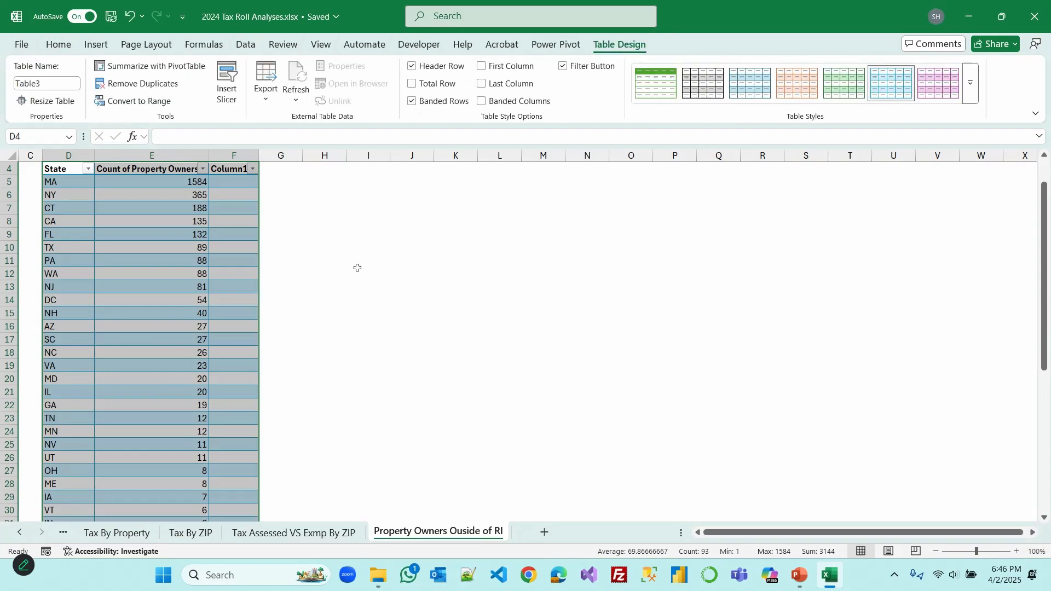
# Apply all borders to the table and remove its empty Column1
pyautogui.scroll(1, 103, 229)
pyautogui.click(57, 46)
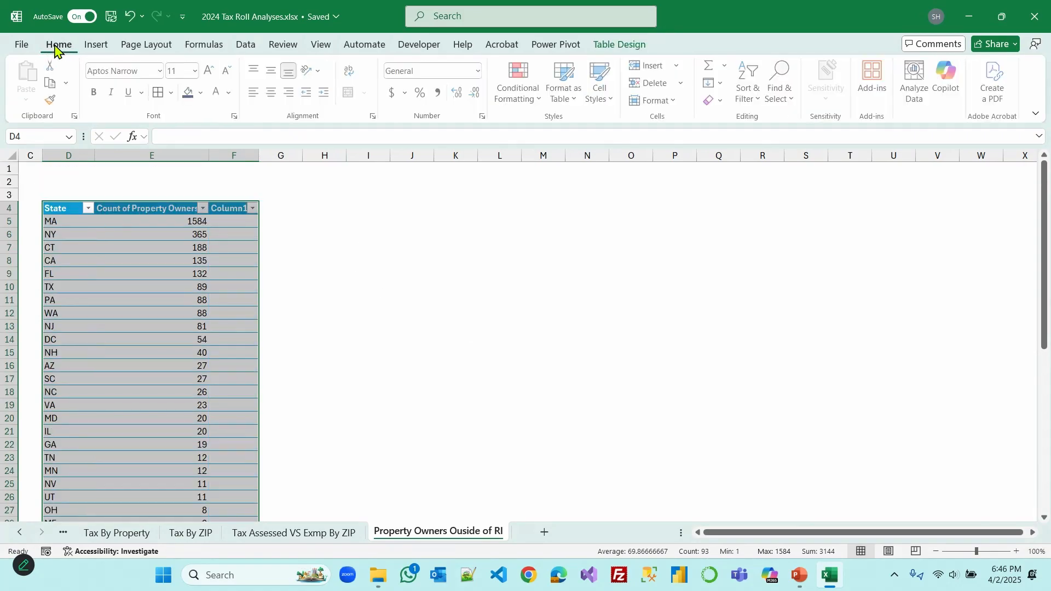
pyautogui.click(158, 96)
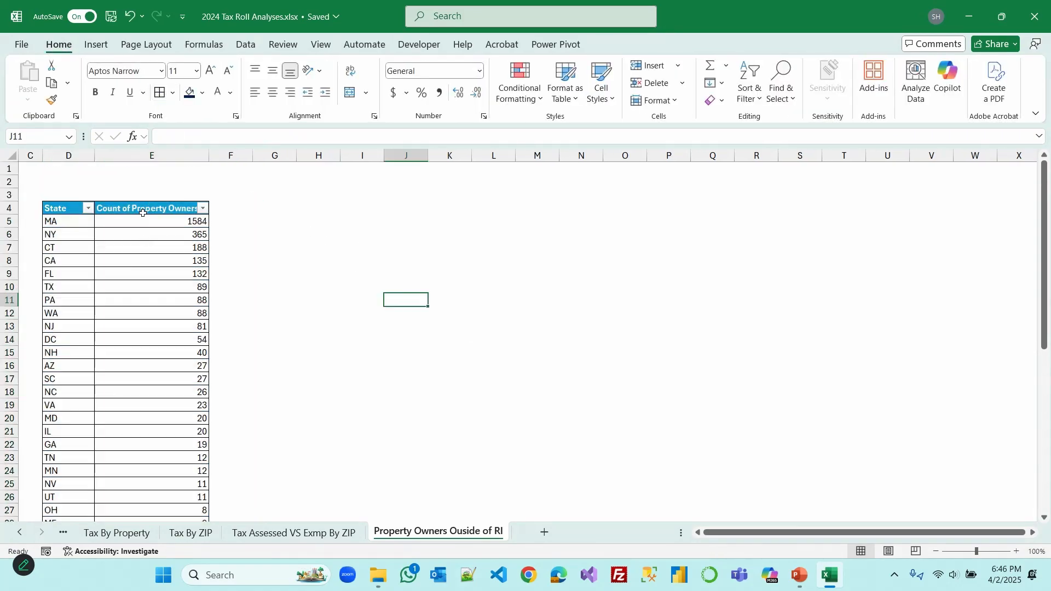
# Turn off the filter buttons in the state table's header row
pyautogui.click(140, 207)
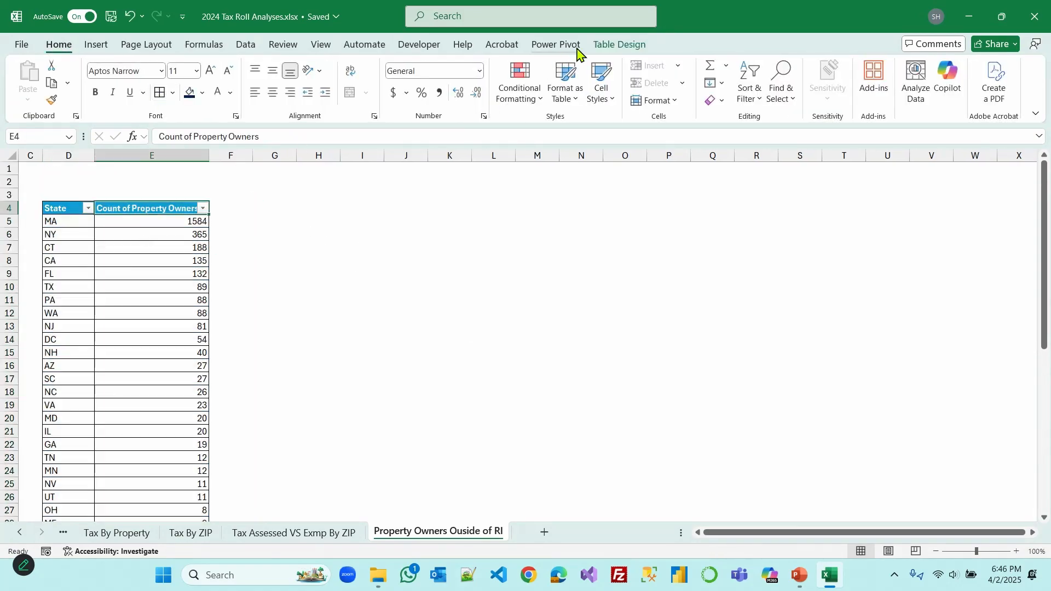
pyautogui.click(619, 44)
pyautogui.click(563, 66)
pyautogui.click(405, 234)
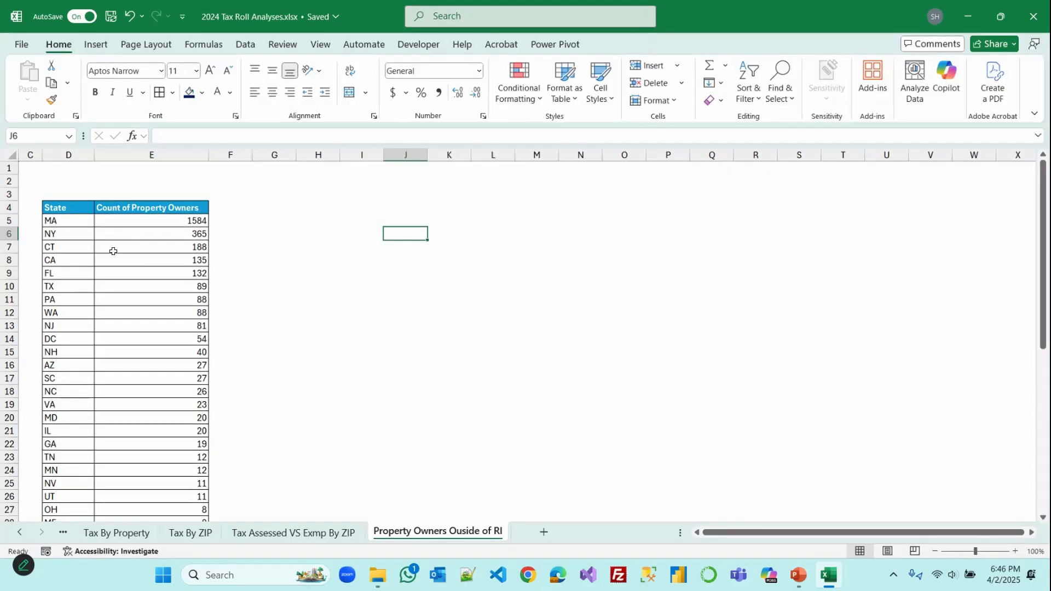
# Insert the recommended filled map from the state table and place it beside the table at about 11.11" wide by 4.41" high
pyautogui.scroll(-4, 114, 251)
pyautogui.scroll(4, 114, 257)
pyautogui.click(117, 247)
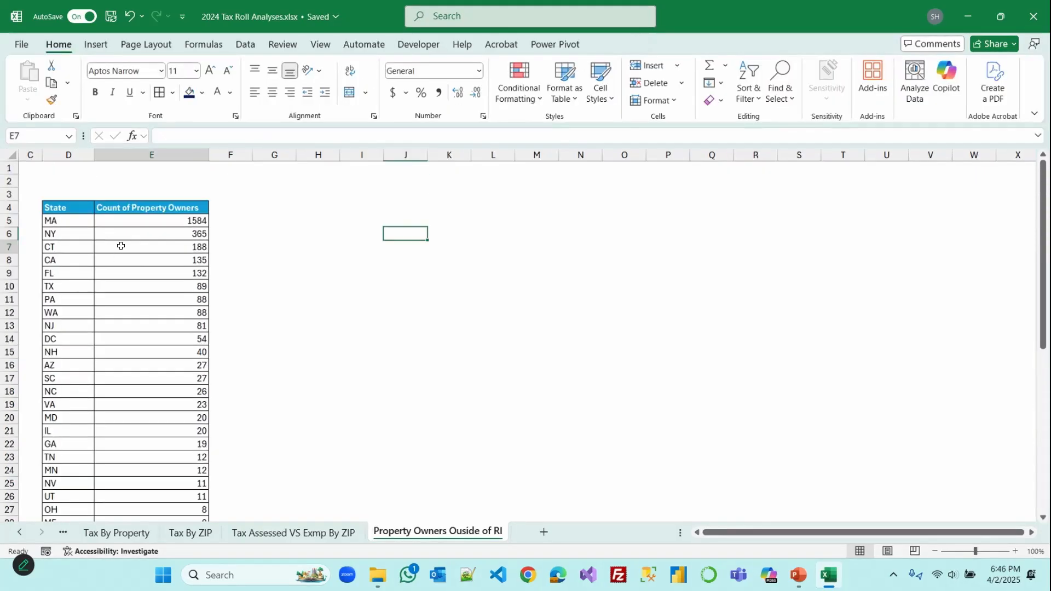
pyautogui.click(100, 45)
pyautogui.click(409, 87)
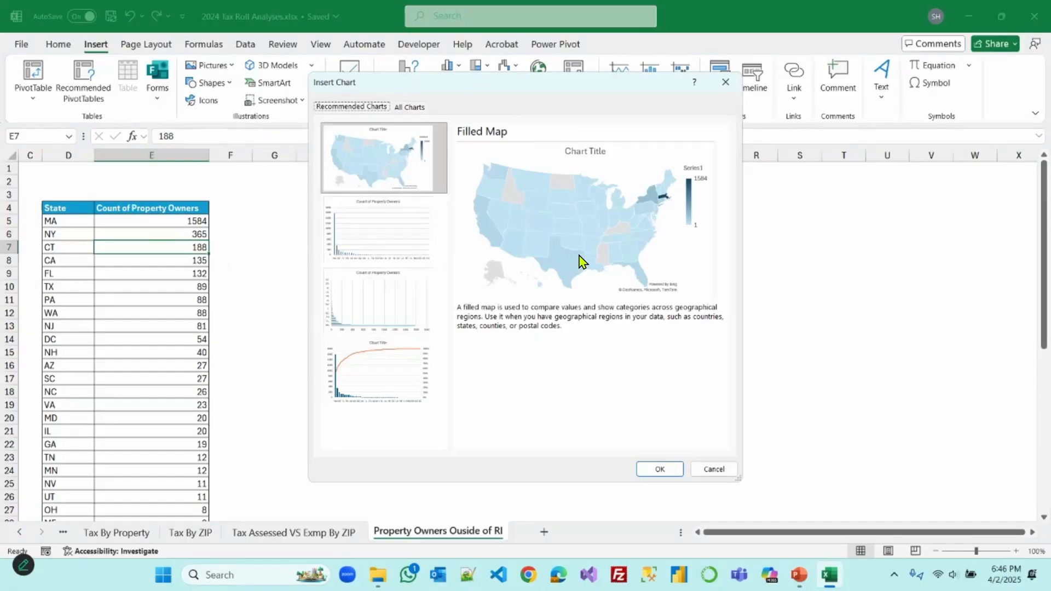
pyautogui.click(658, 468)
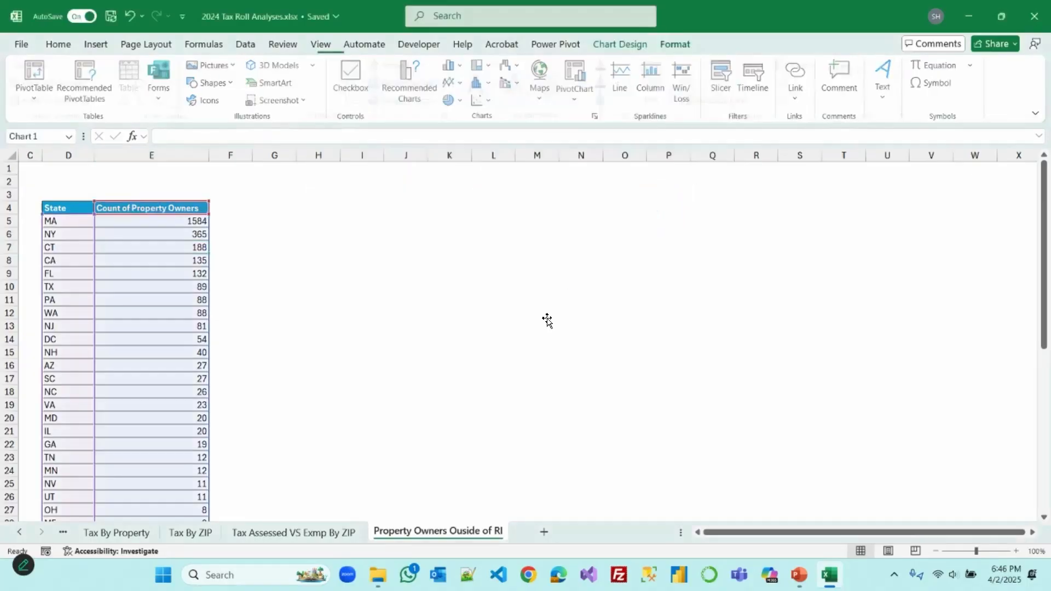
pyautogui.moveTo(368, 244); pyautogui.dragTo(229, 204)
pyautogui.moveTo(544, 402); pyautogui.dragTo(945, 491)
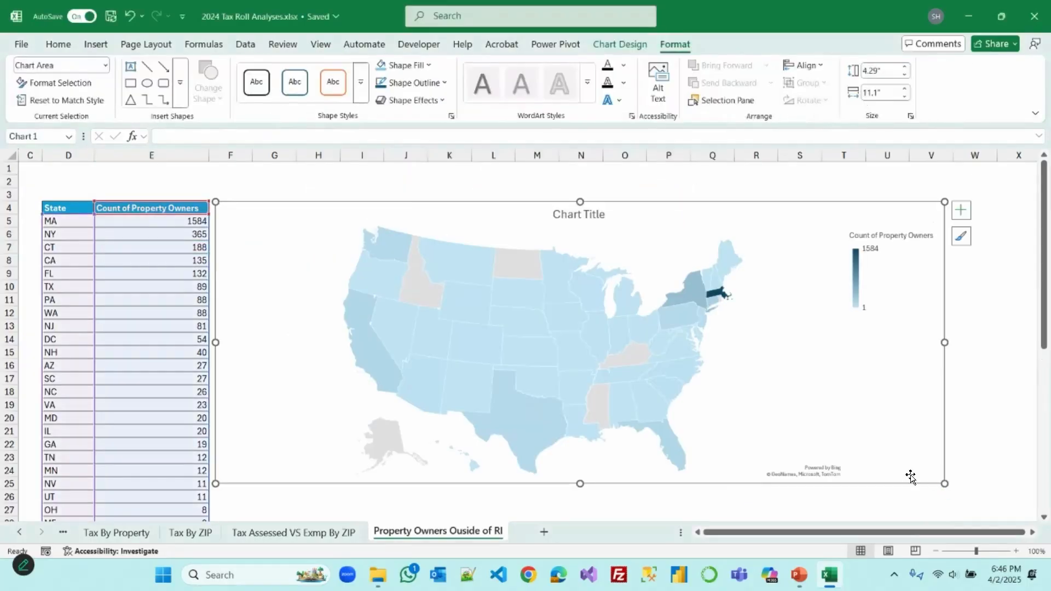
# Examine the property owner values of individual states on the filled map, including California, Massachusetts, Florida and Alaska
pyautogui.moveTo(361, 352)
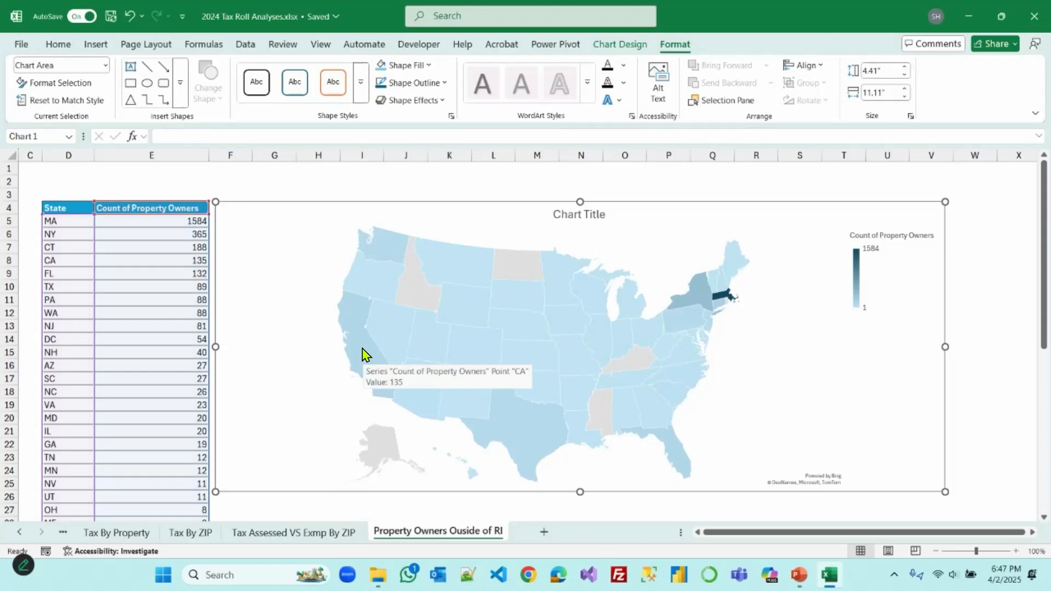
pyautogui.moveTo(727, 296)
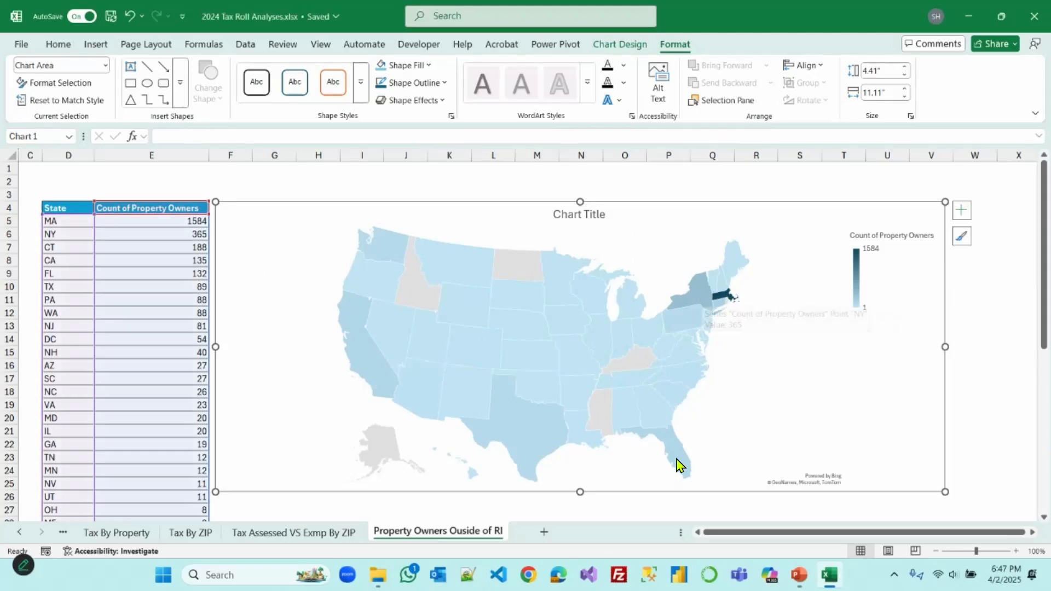
pyautogui.moveTo(679, 465)
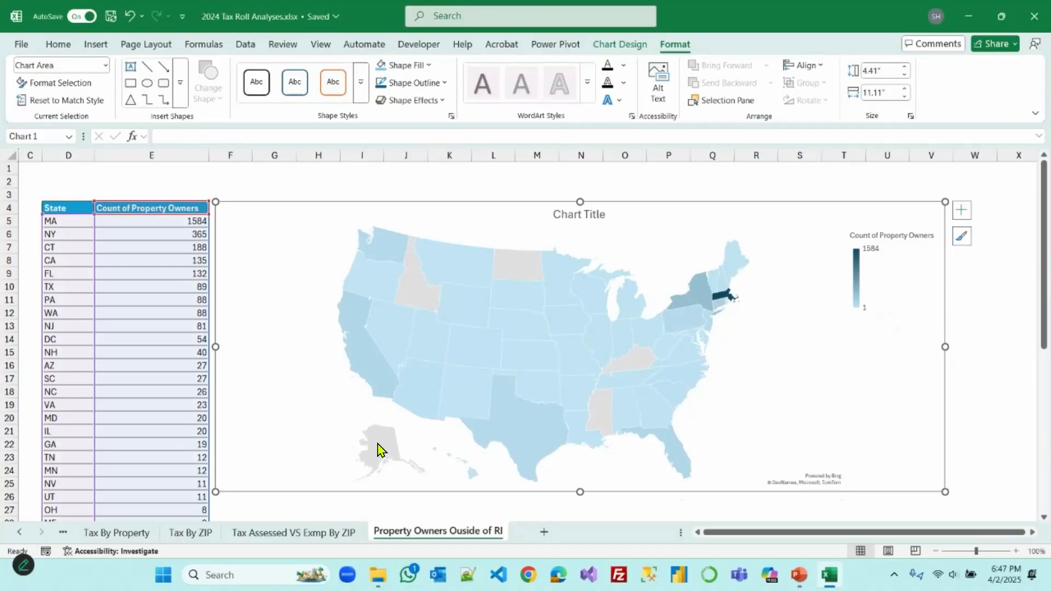
pyautogui.moveTo(377, 448)
pyautogui.click(297, 411)
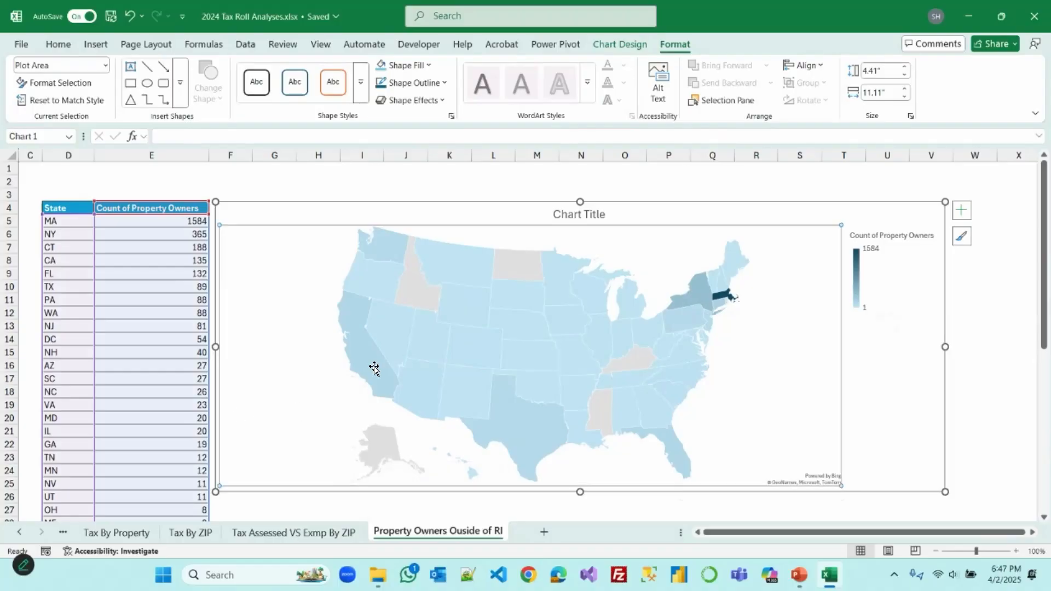
pyautogui.click(954, 307)
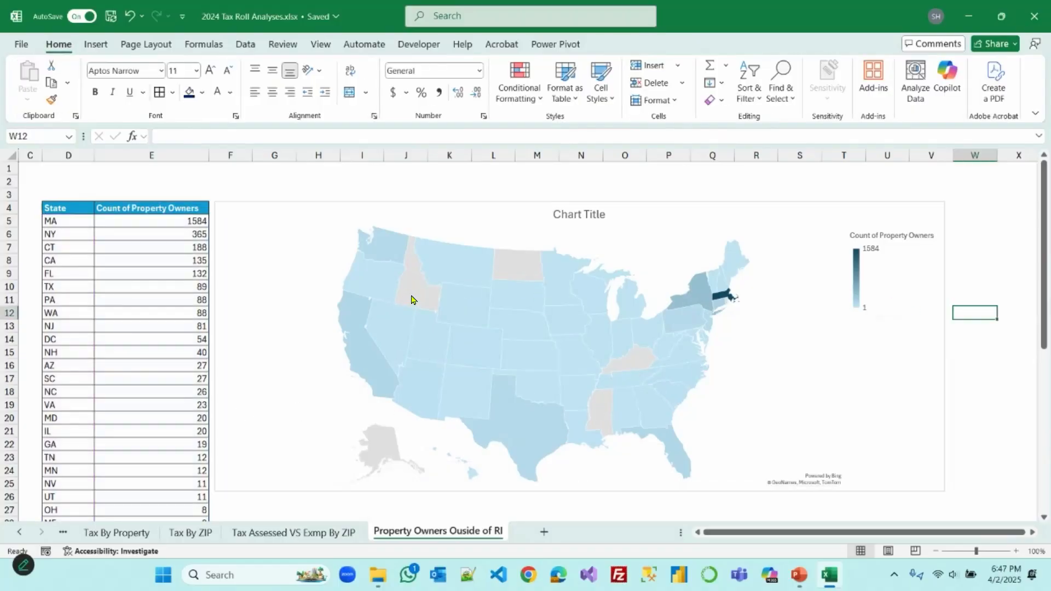
# Set the map area of the filled map's data series to "Only regions with data"
pyautogui.moveTo(378, 447)
pyautogui.rightClick(514, 318)
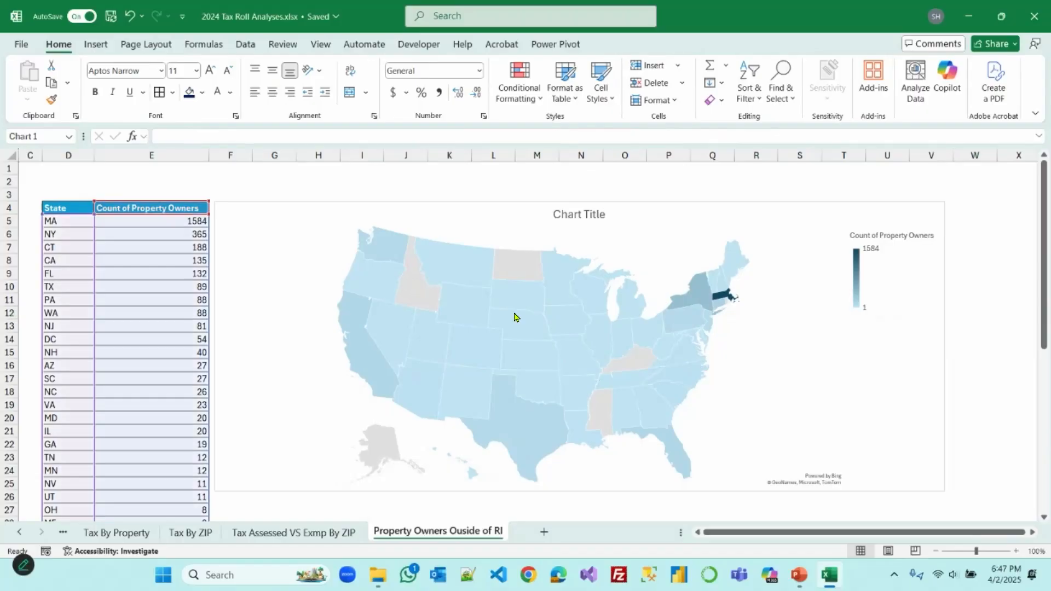
pyautogui.click(594, 466)
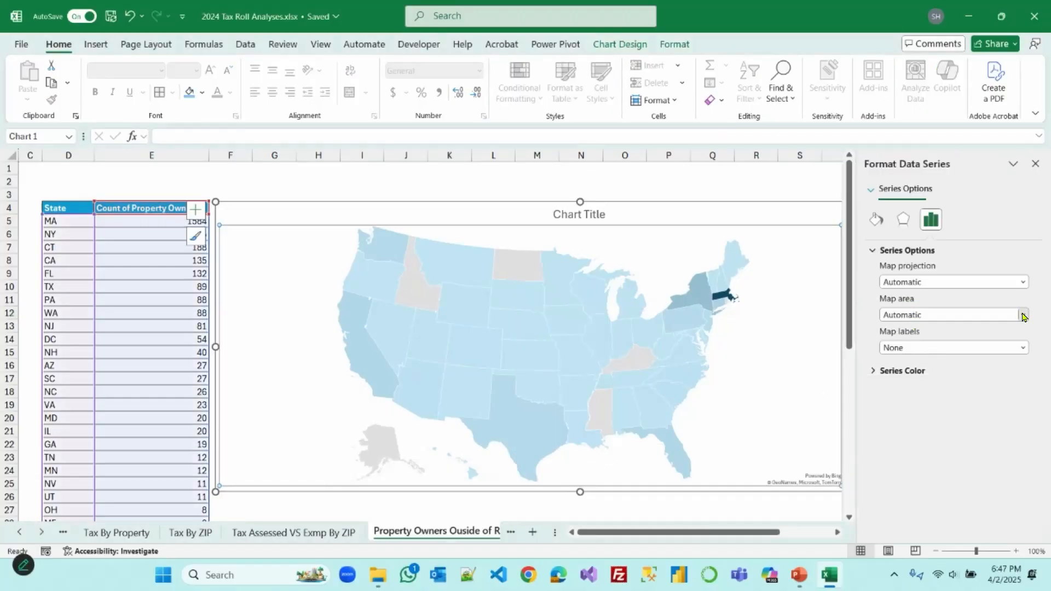
pyautogui.click(1022, 314)
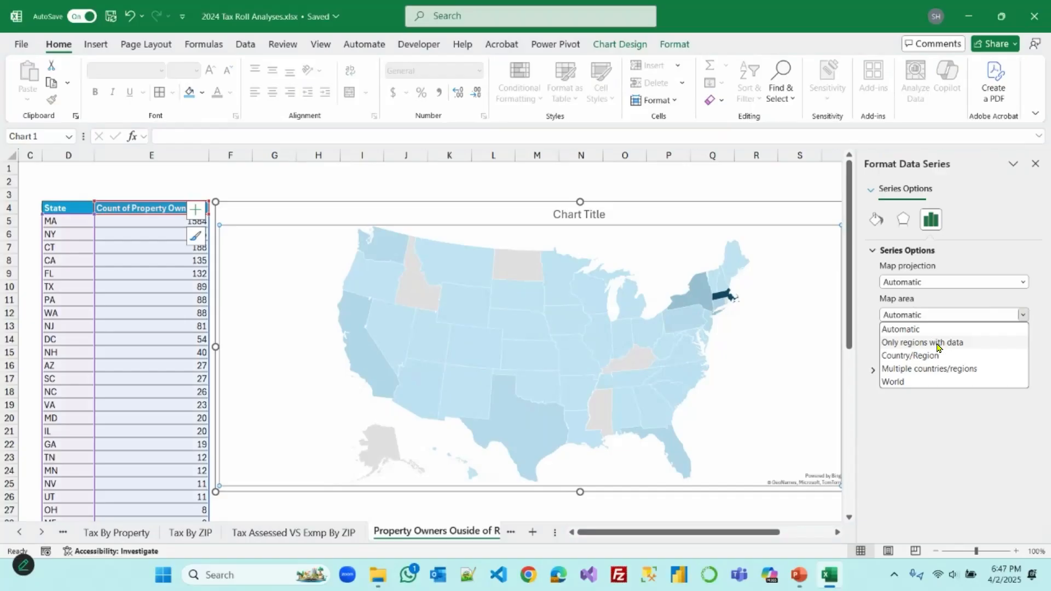
pyautogui.click(936, 343)
pyautogui.click(1034, 164)
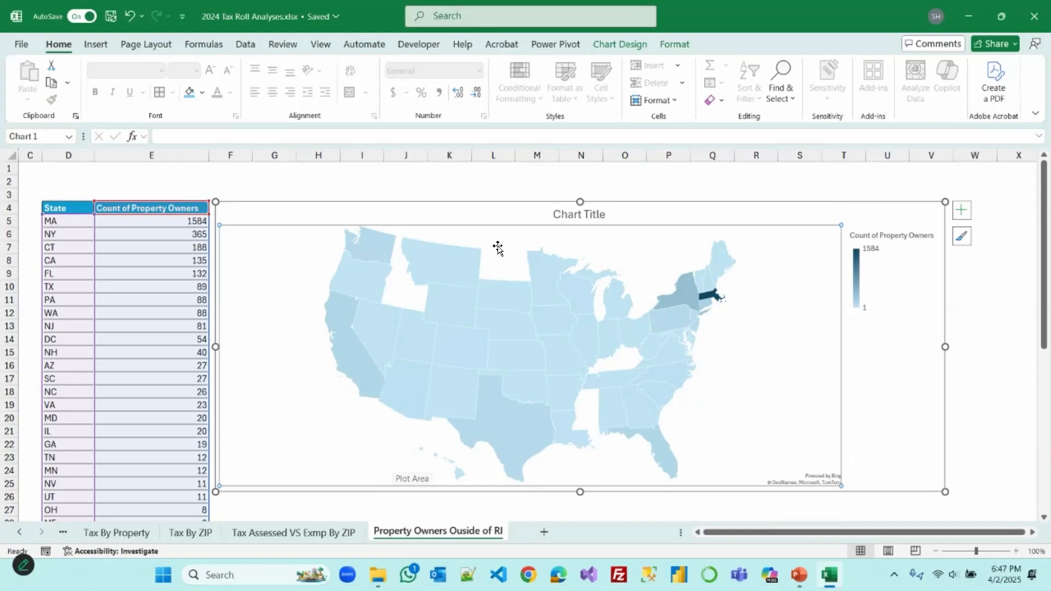
# Delete the map's chart title and show data labels on the states in bold
pyautogui.click(570, 213)
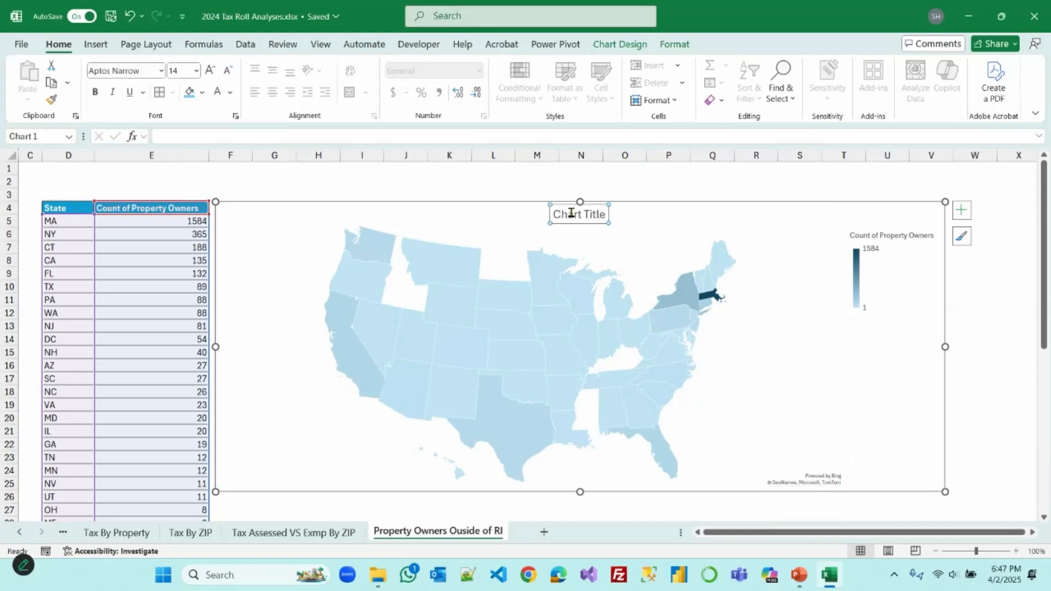
pyautogui.press('Delete')
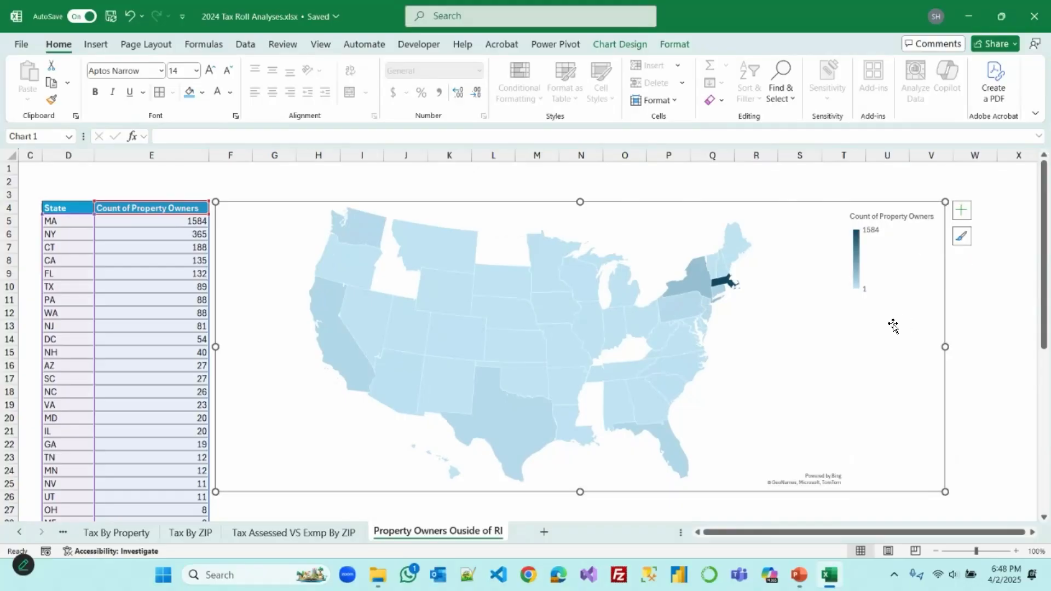
pyautogui.click(960, 210)
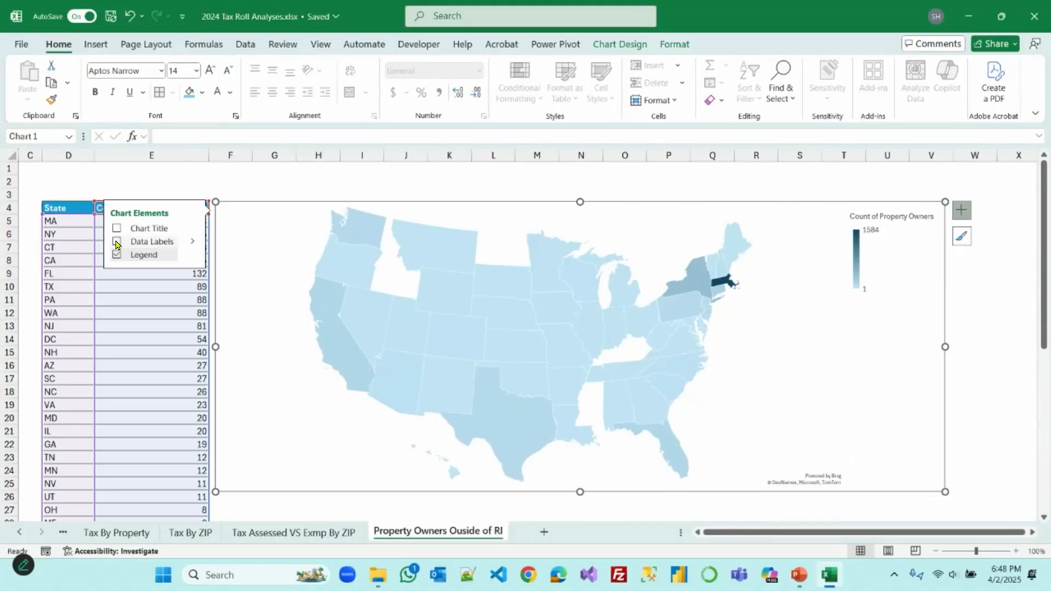
pyautogui.click(116, 243)
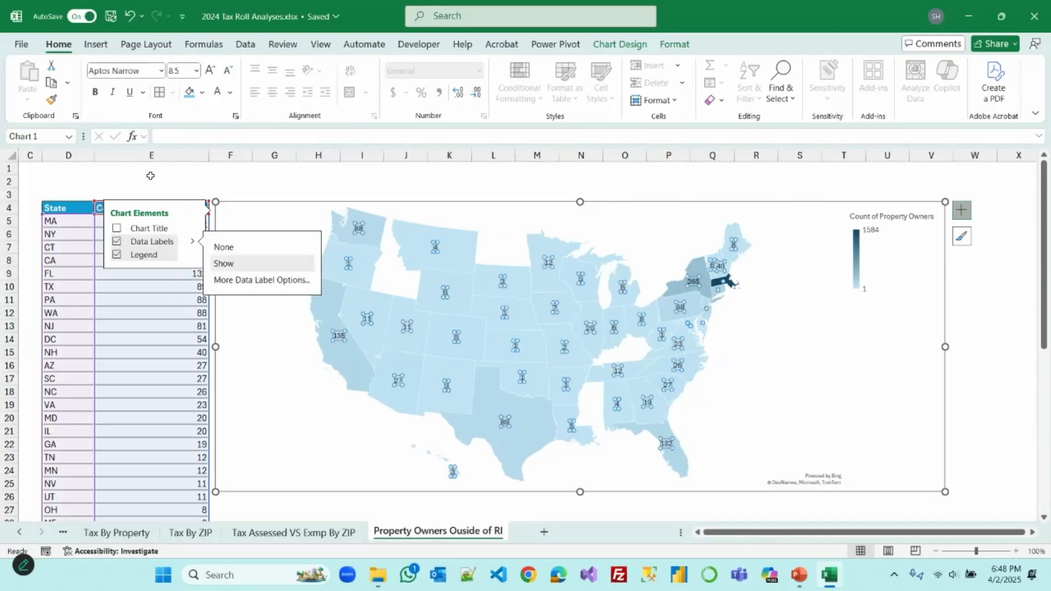
pyautogui.click(96, 93)
pyautogui.click(979, 284)
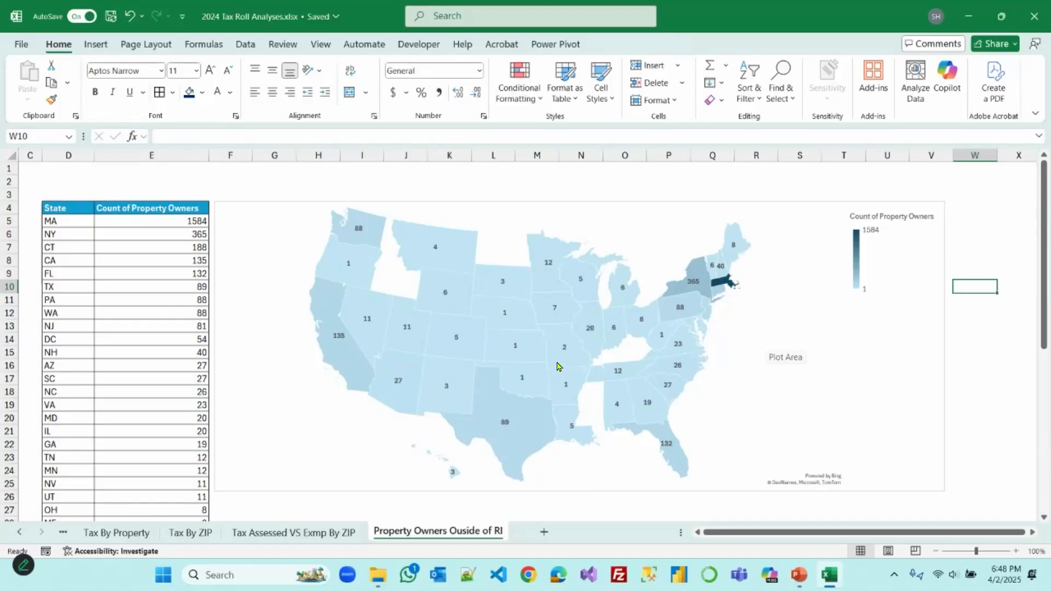
# Copy the title banner rows 1 to 3 from the Tax Assessed VS Exmp By ZIP sheet into rows 1 to 3 of the property owners sheet
pyautogui.moveTo(593, 327)
pyautogui.click(320, 533)
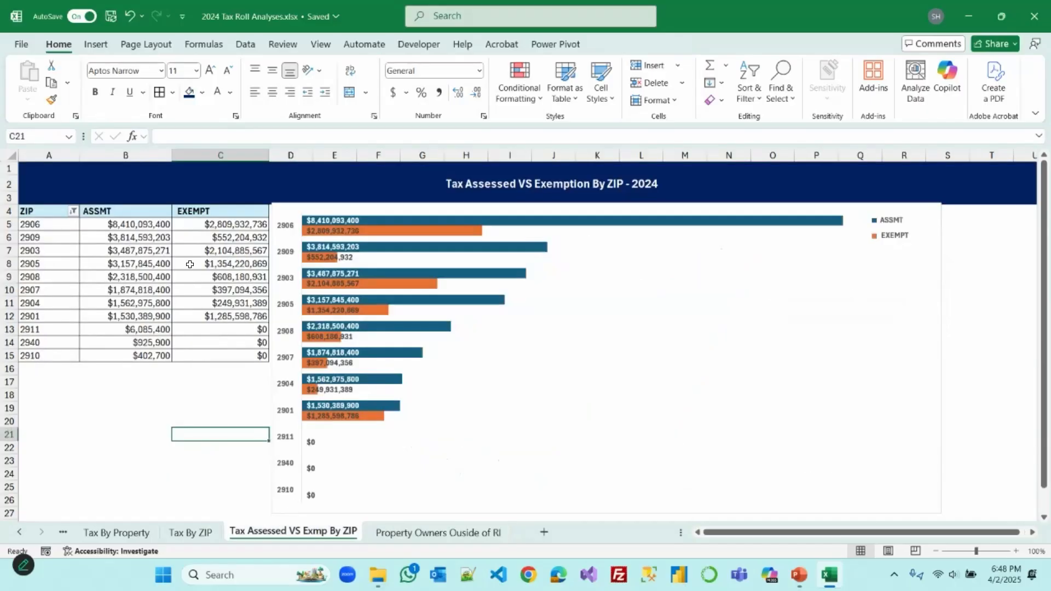
pyautogui.moveTo(190, 264)
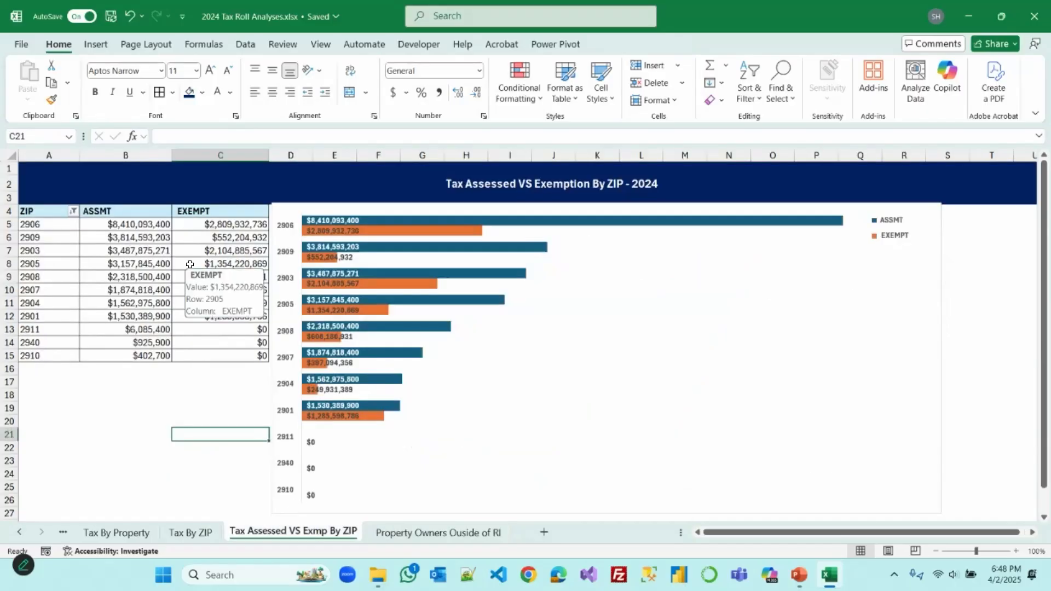
pyautogui.moveTo(9, 170); pyautogui.dragTo(10, 197)
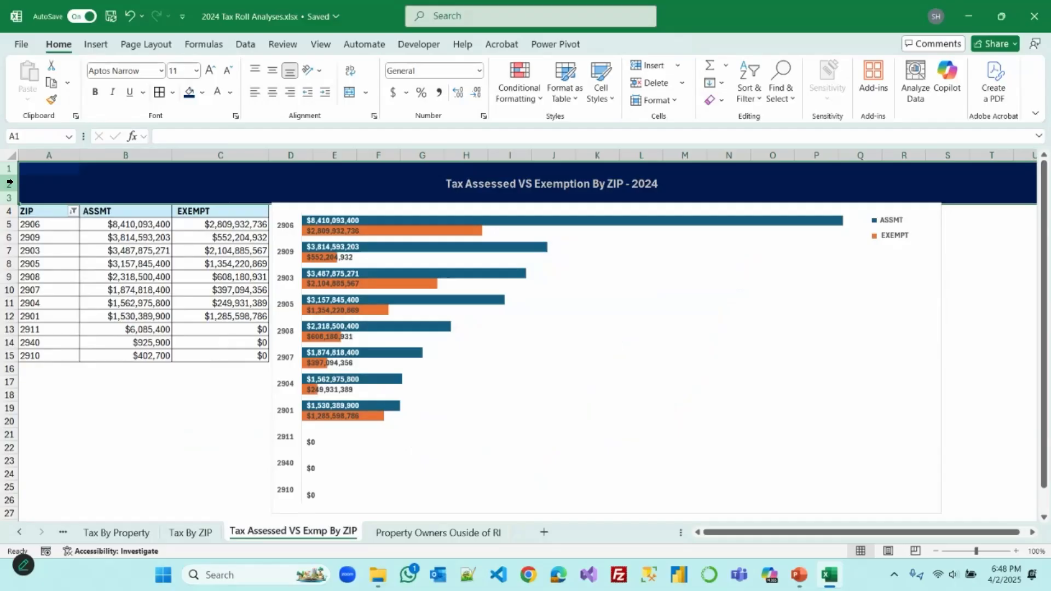
pyautogui.hotkey('ctrl', 'c')
pyautogui.click(403, 532)
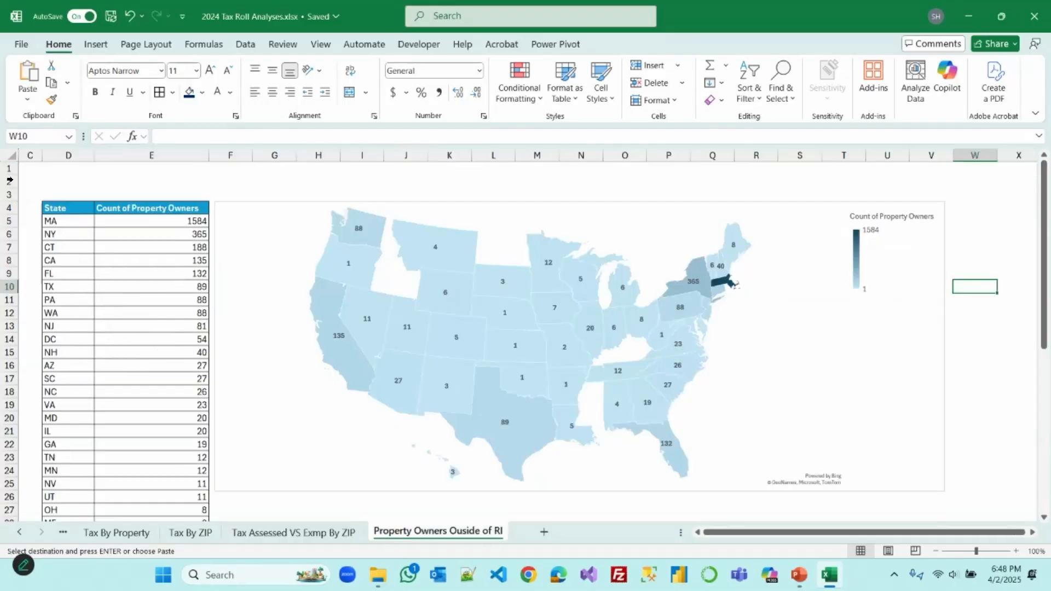
pyautogui.moveTo(10, 170); pyautogui.dragTo(10, 197)
pyautogui.click(27, 74)
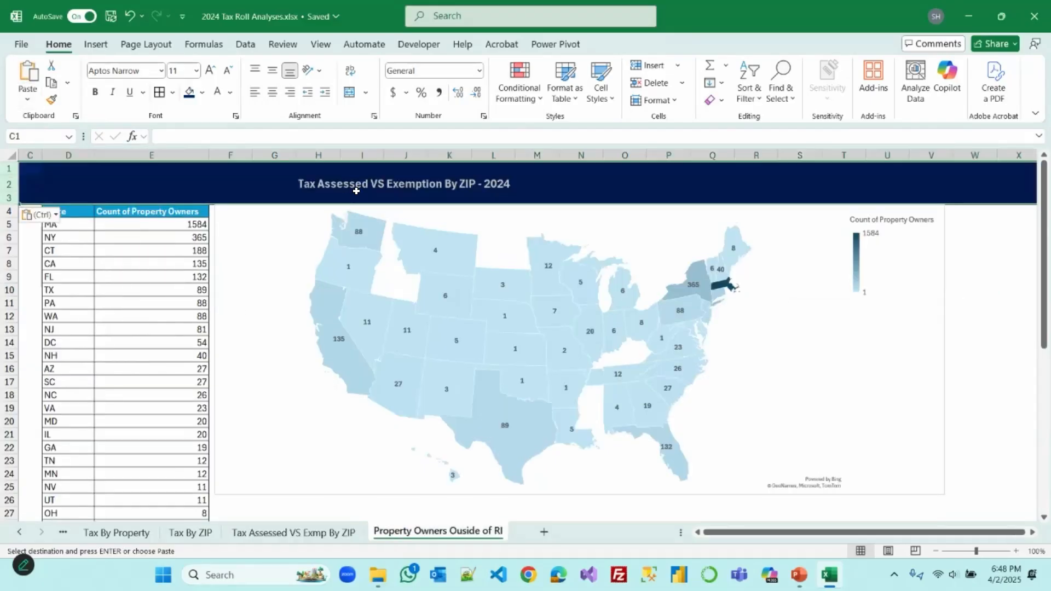
# Change the property owners sheet's banner title to "Count Of Property Owners Outside of RI - 2024"
pyautogui.click(350, 185)
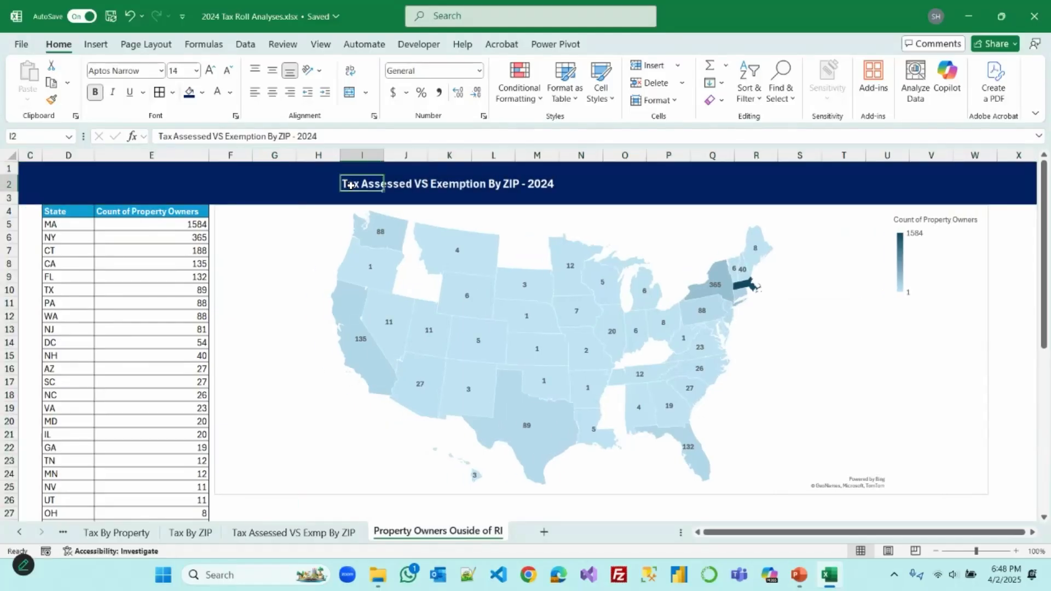
pyautogui.moveTo(290, 136); pyautogui.dragTo(150, 138)
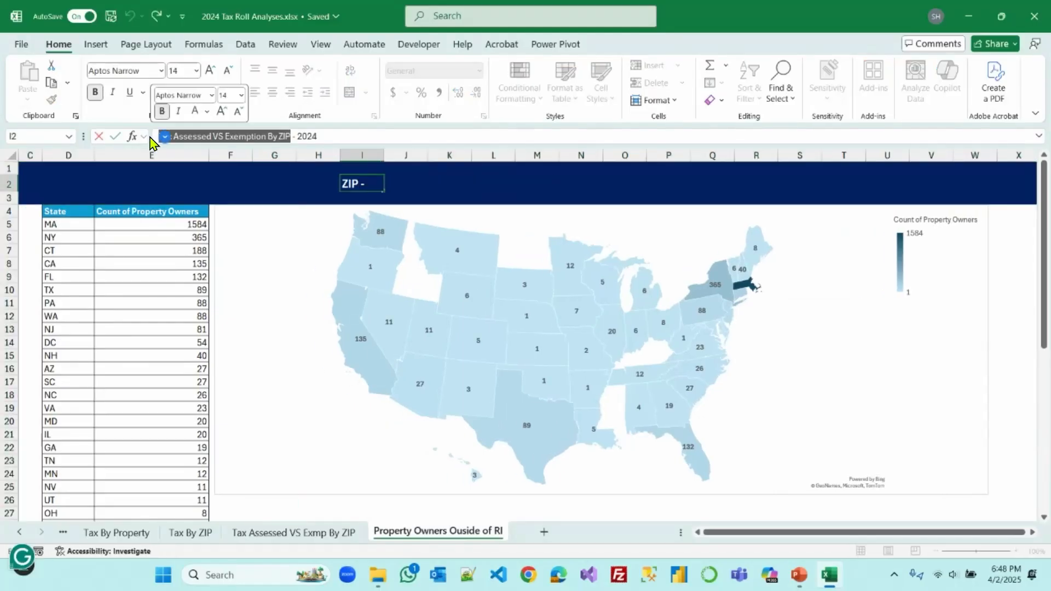
pyautogui.write('Count Of Property')
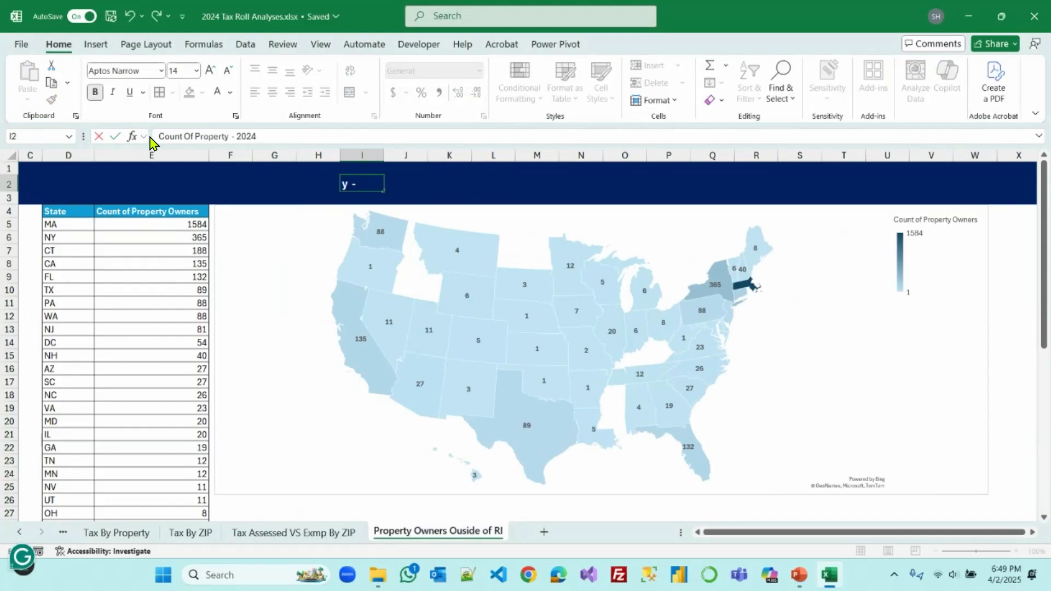
pyautogui.write(' Owners By')
pyautogui.press('BackSpace')
pyautogui.press('BackSpace')
pyautogui.press('BackSpace')
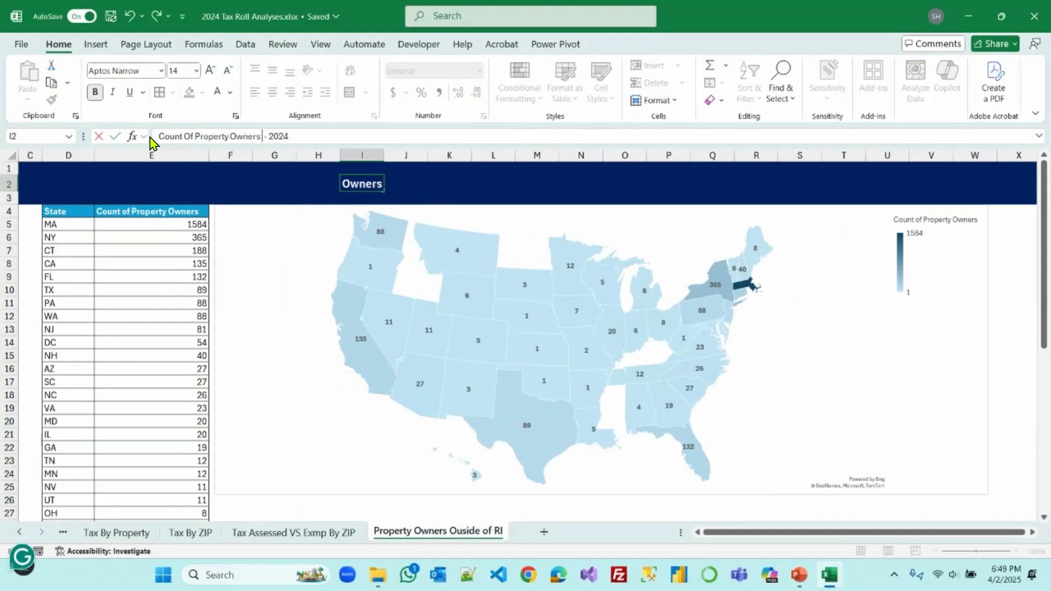
pyautogui.write('Outside of RI')
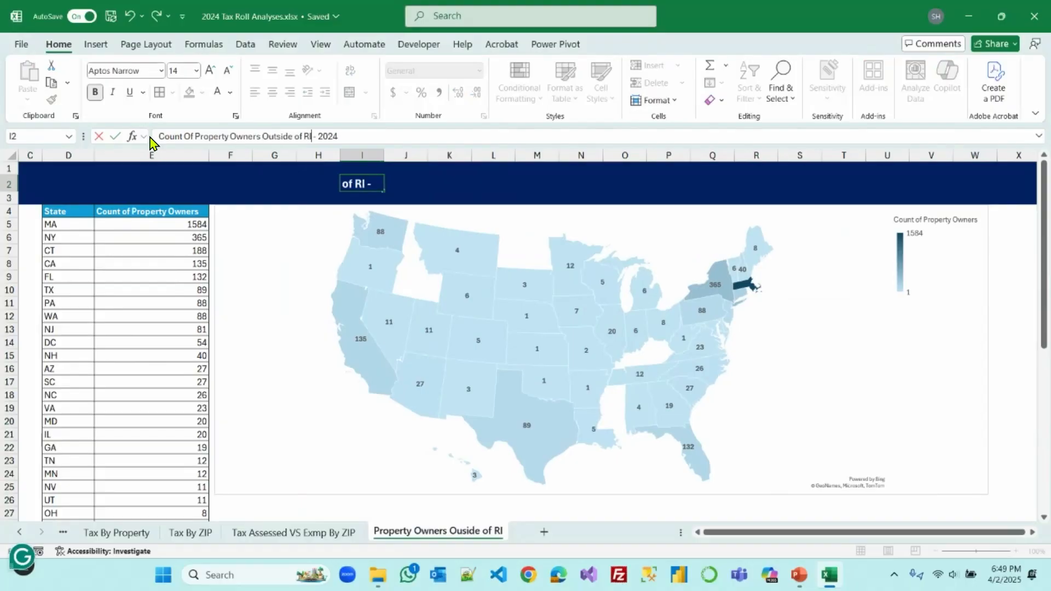
pyautogui.press('Return')
pyautogui.click(1002, 291)
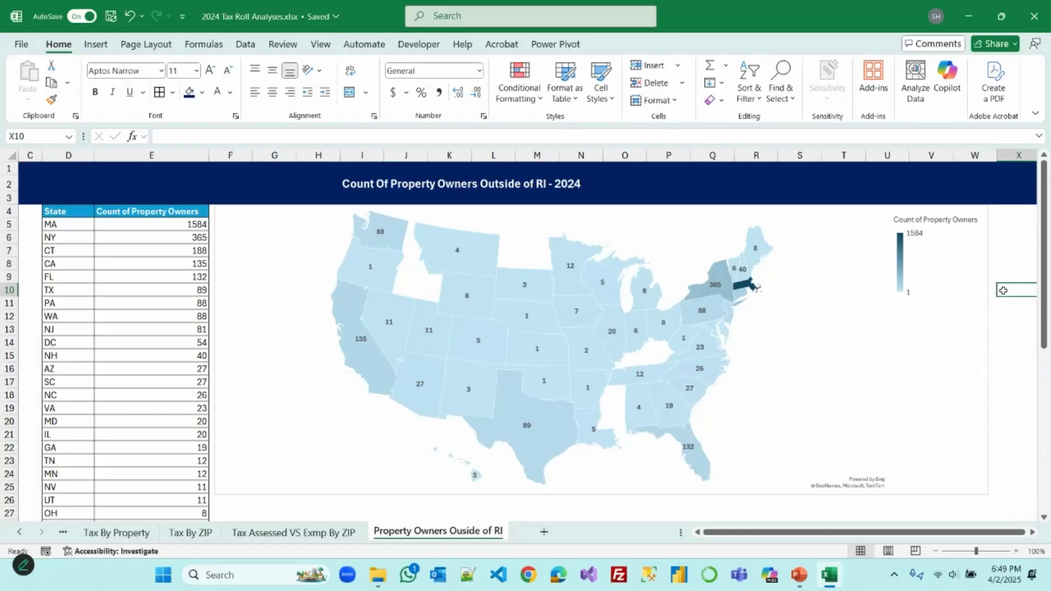
# Widen the sheet tab area until the names of all five sheets fit
pyautogui.click(19, 532)
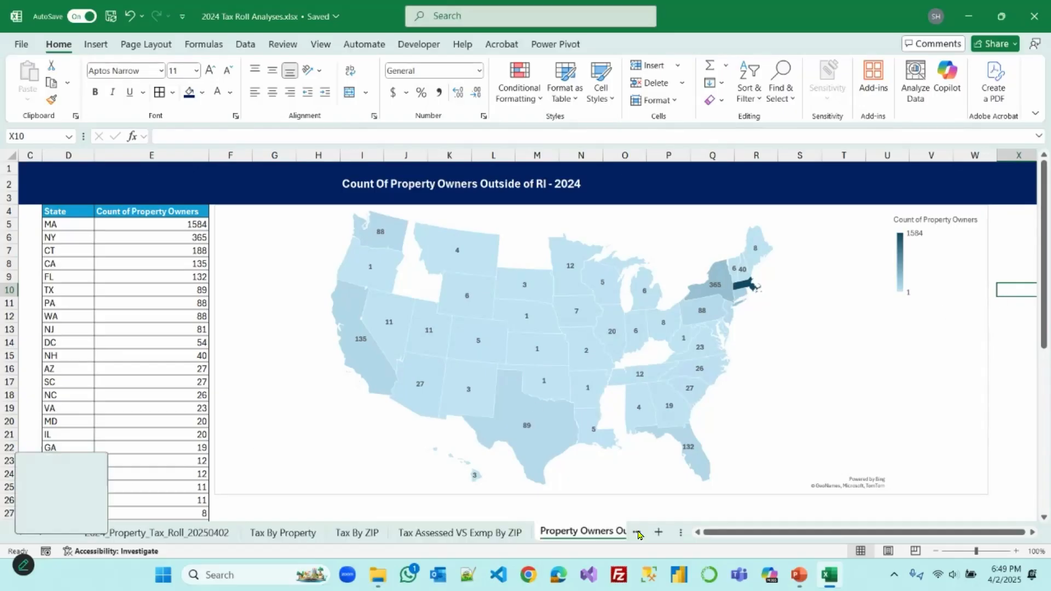
pyautogui.moveTo(680, 532); pyautogui.dragTo(801, 532)
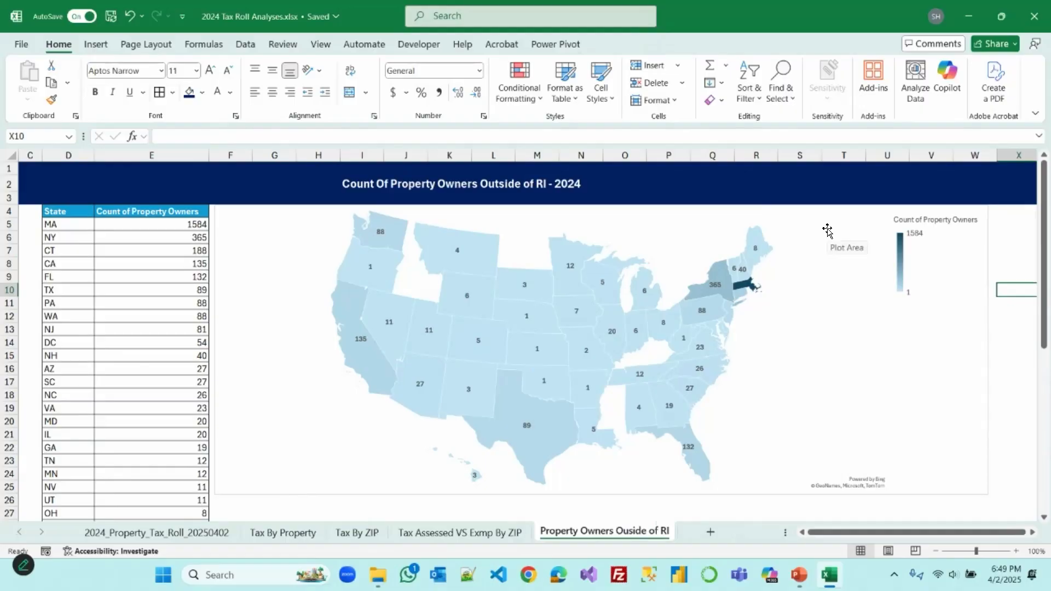
pyautogui.click(1010, 326)
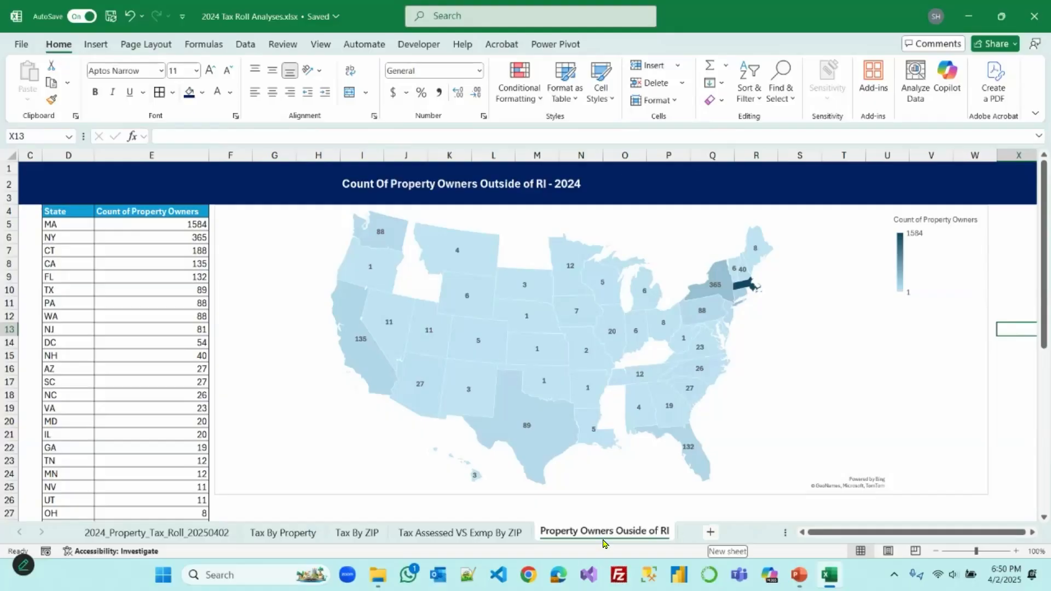
# Hide the 2024_Property_Tax_Roll_20250402 source data sheet
pyautogui.click(172, 534)
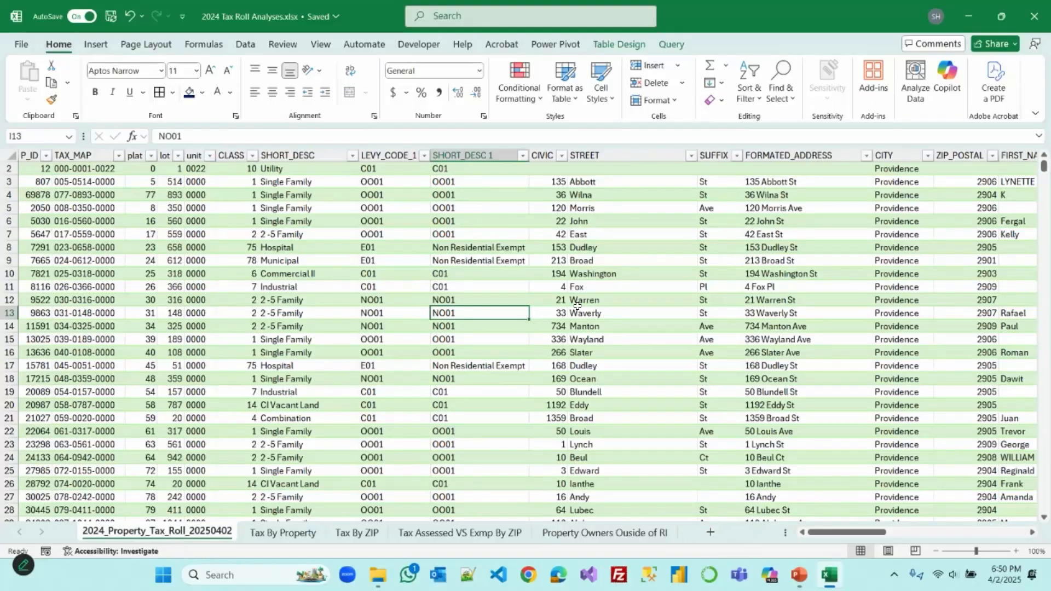
pyautogui.scroll(1, 496, 287)
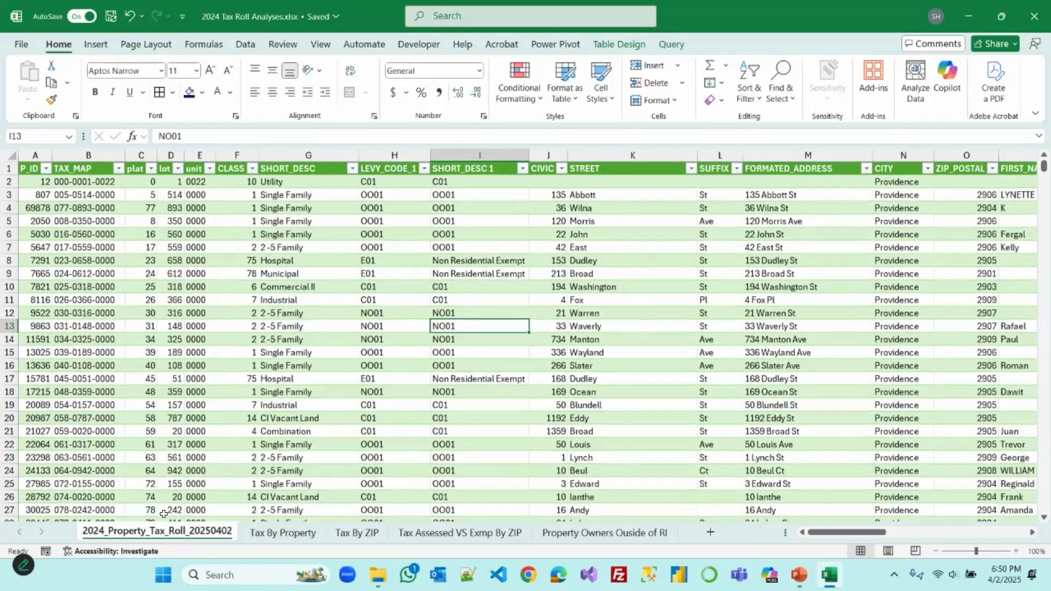
pyautogui.rightClick(163, 532)
pyautogui.click(193, 436)
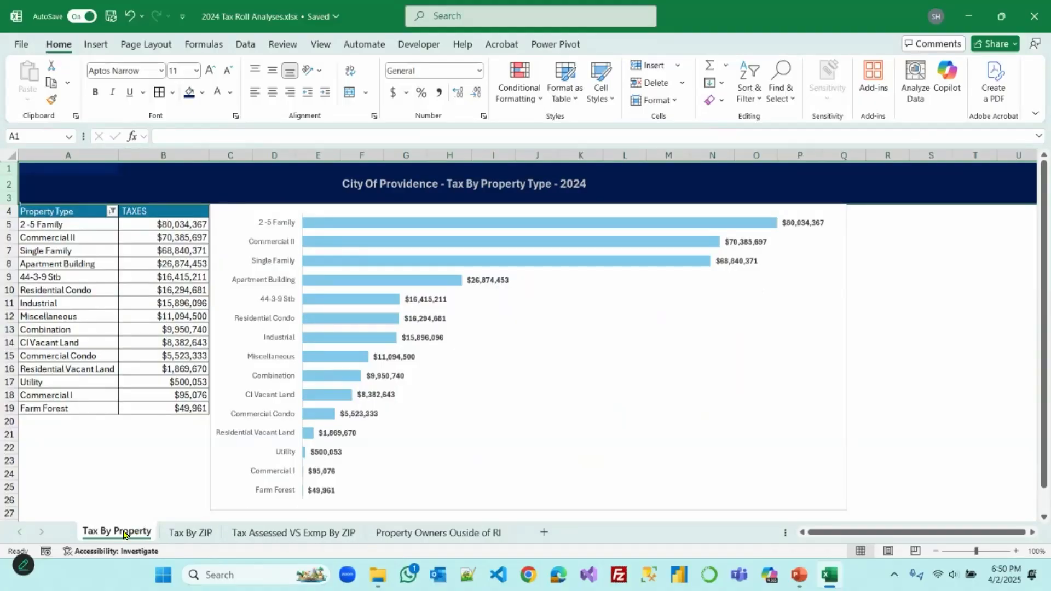
# Add a new worksheet named Home as the first sheet of the workbook and turn off its gridlines
pyautogui.click(543, 532)
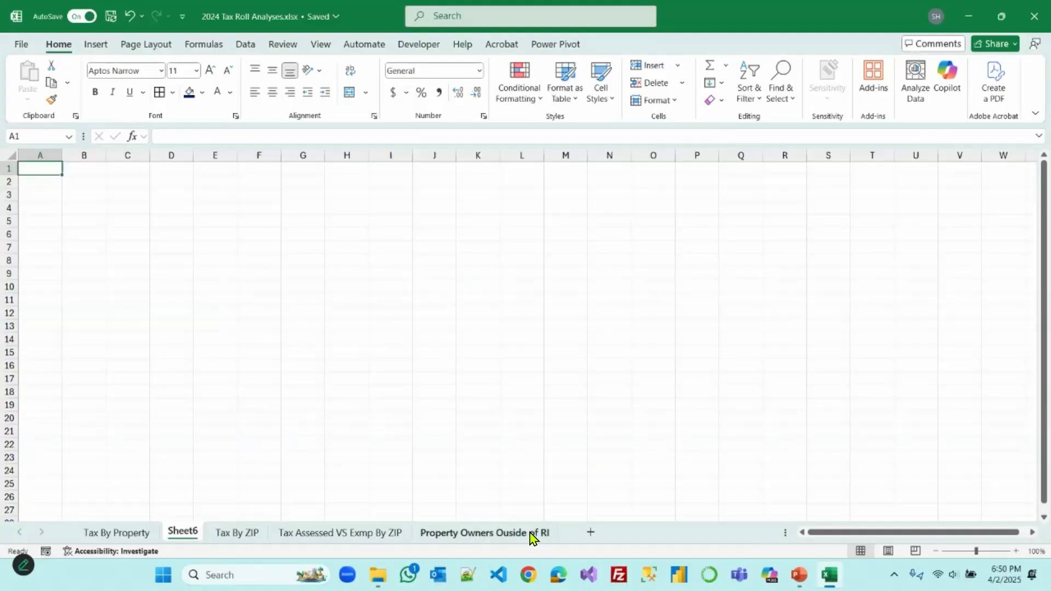
pyautogui.doubleClick(182, 532)
pyautogui.write('Home')
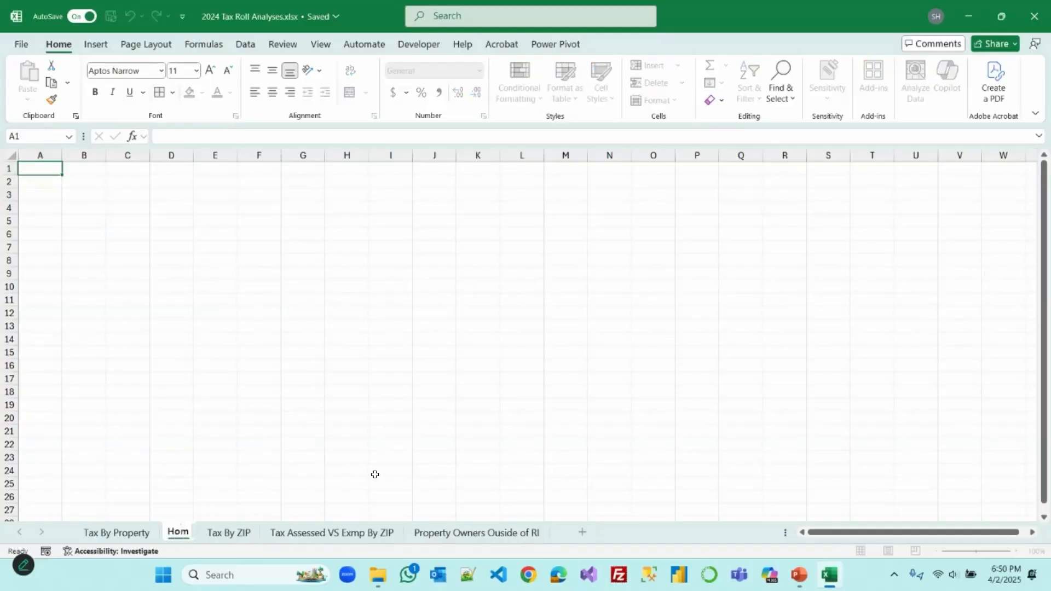
pyautogui.click(375, 475)
pyautogui.moveTo(184, 531); pyautogui.dragTo(72, 530)
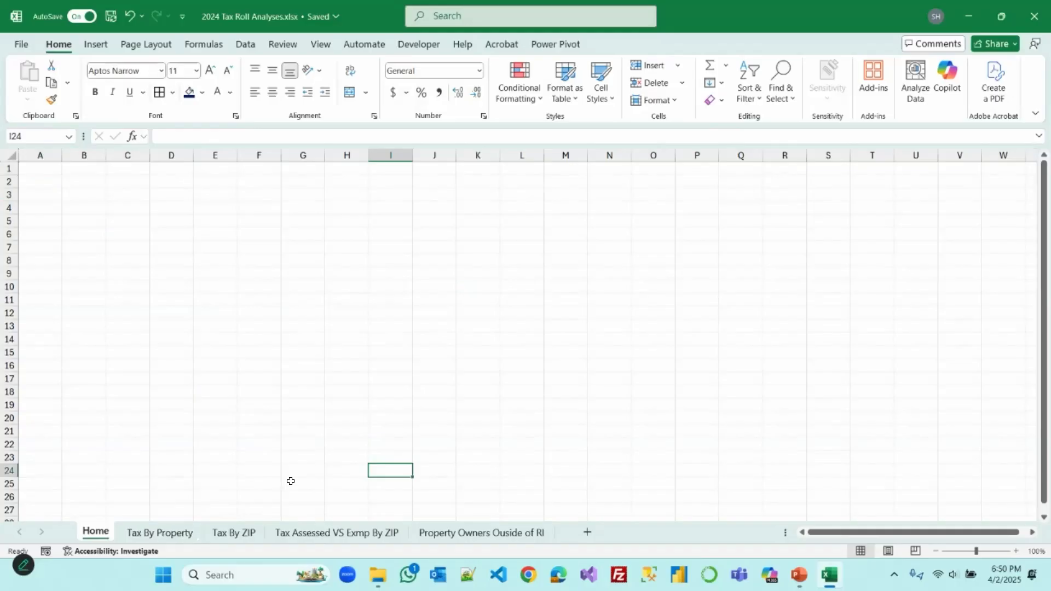
pyautogui.click(320, 45)
pyautogui.click(391, 83)
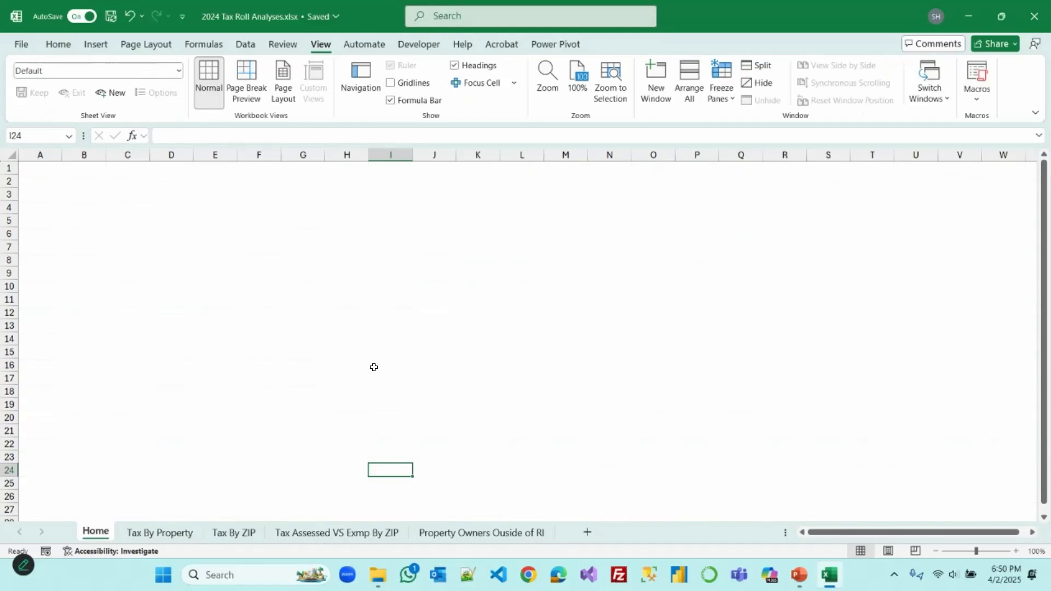
# Copy the title banner rows 1 to 3 from the Tax By Property sheet into rows 1 to 3 of the Home sheet
pyautogui.click(175, 532)
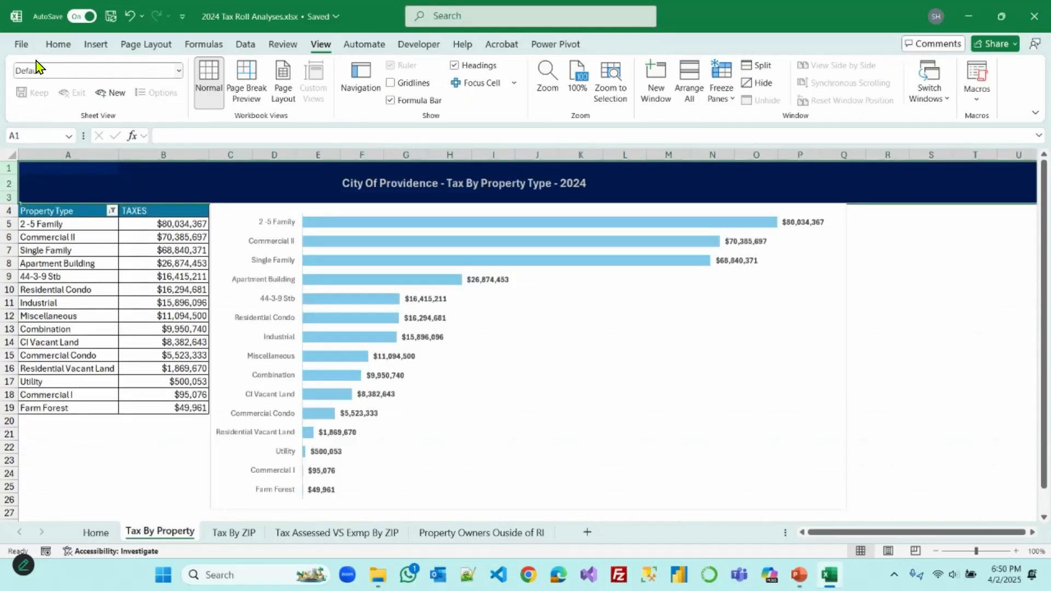
pyautogui.click(58, 44)
pyautogui.click(52, 83)
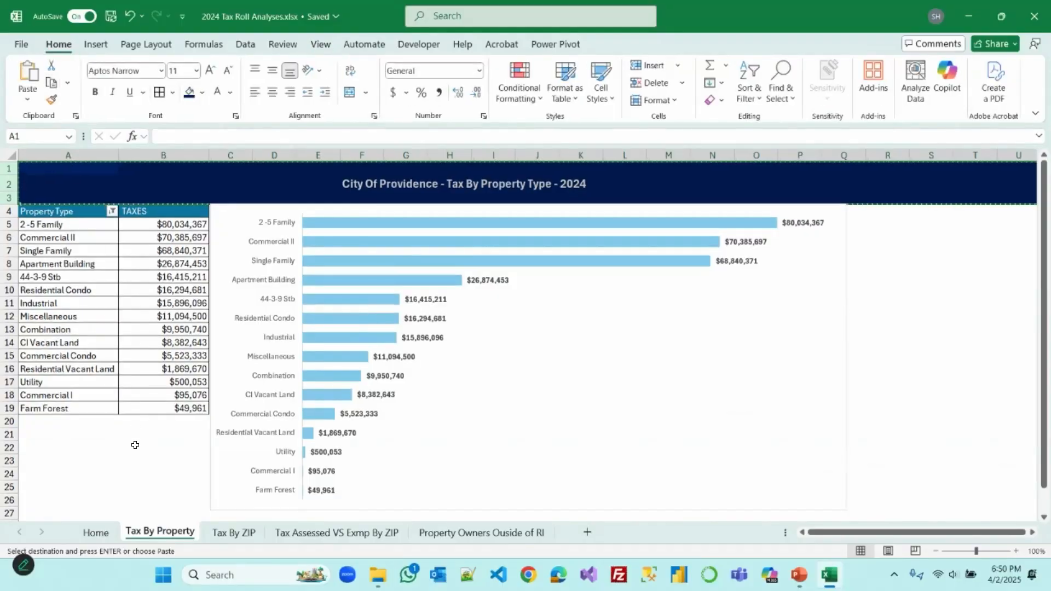
pyautogui.click(96, 532)
pyautogui.moveTo(10, 168); pyautogui.dragTo(11, 195)
pyautogui.click(27, 72)
# Insert two columns at column E of the Home sheet to shift the banner title toward the middle
pyautogui.rightClick(218, 155)
pyautogui.click(254, 318)
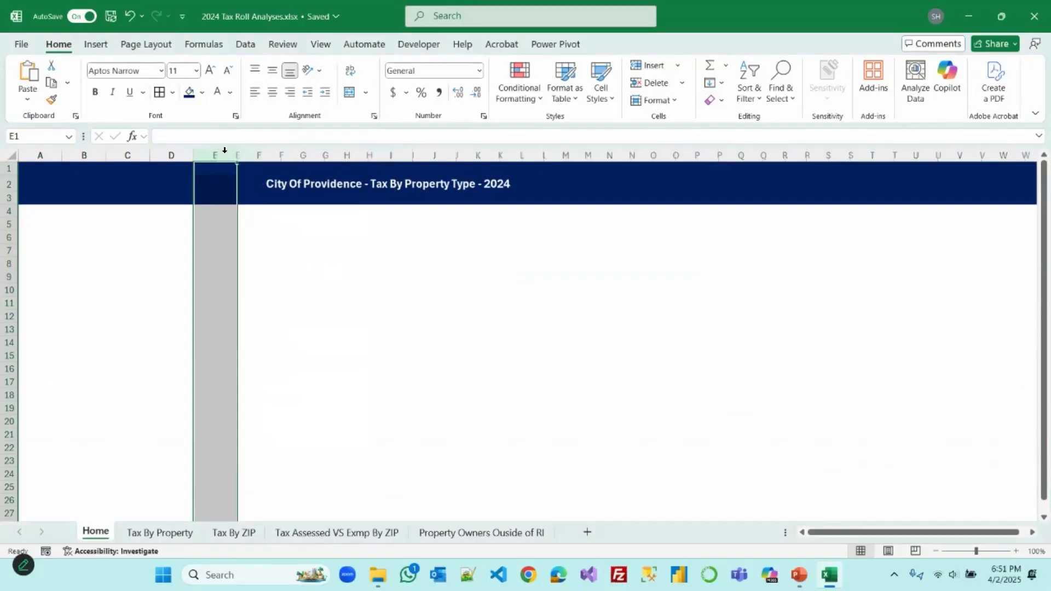
pyautogui.rightClick(218, 155)
pyautogui.click(256, 319)
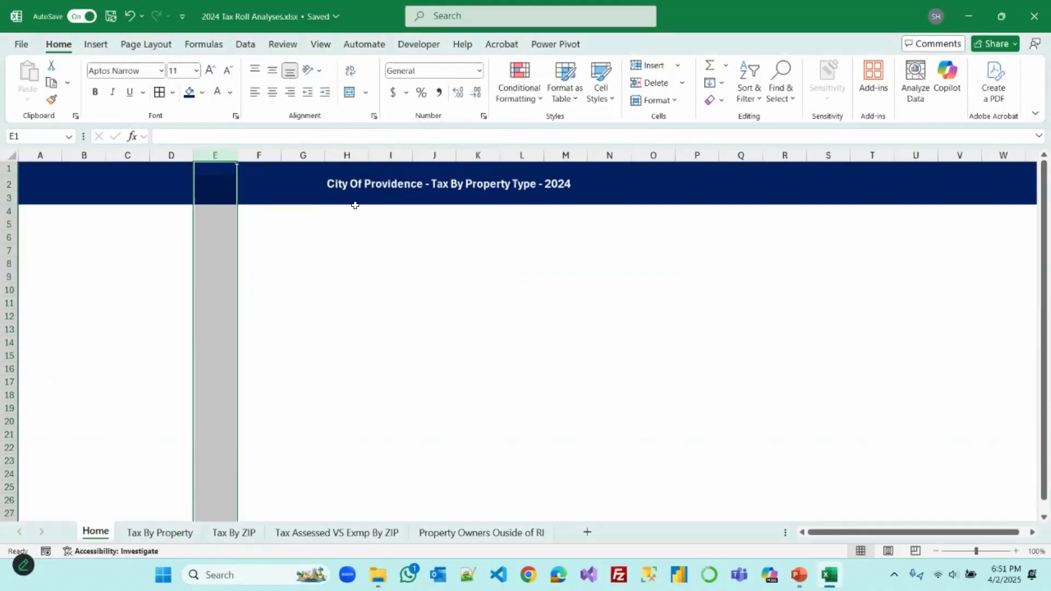
# Change the Home sheet's banner title to "City Of Providence - Tax Roll Data Analyses - 2024"
pyautogui.click(327, 185)
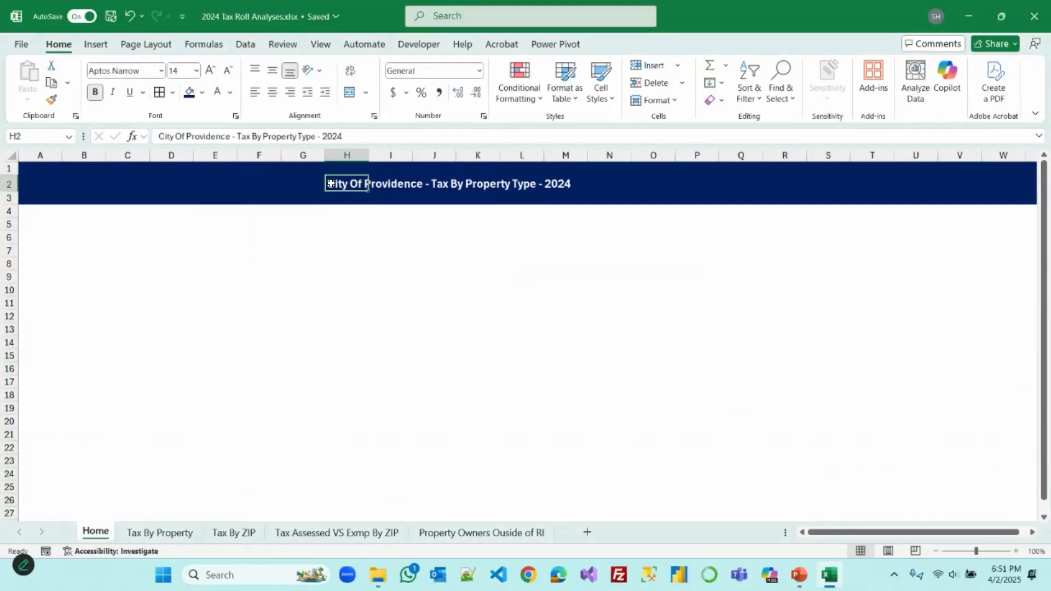
pyautogui.click(255, 135)
pyautogui.write('Roll Dat')
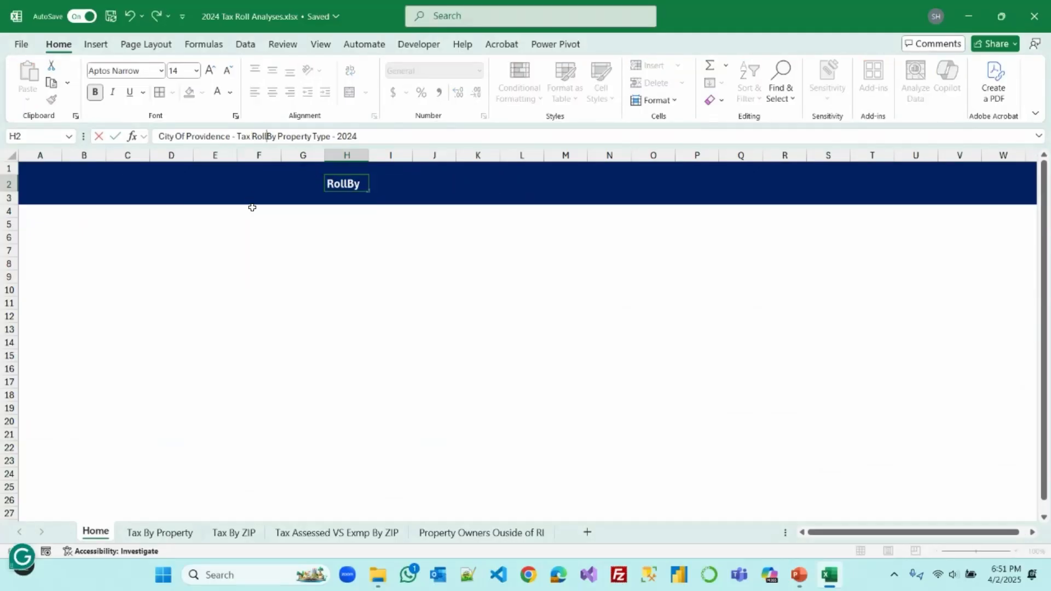
pyautogui.write('a Anal')
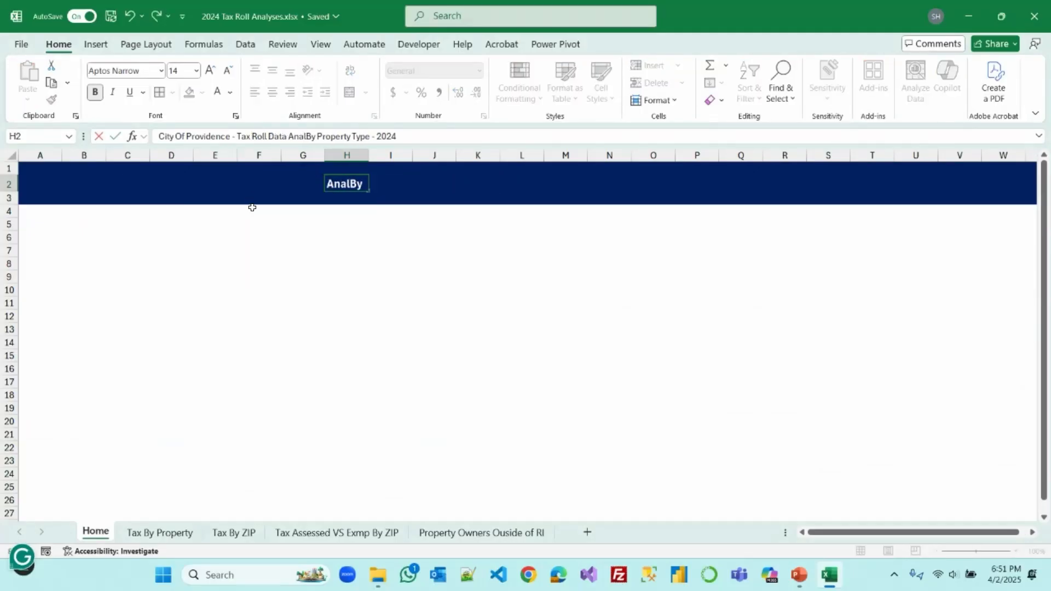
pyautogui.press('Delete')
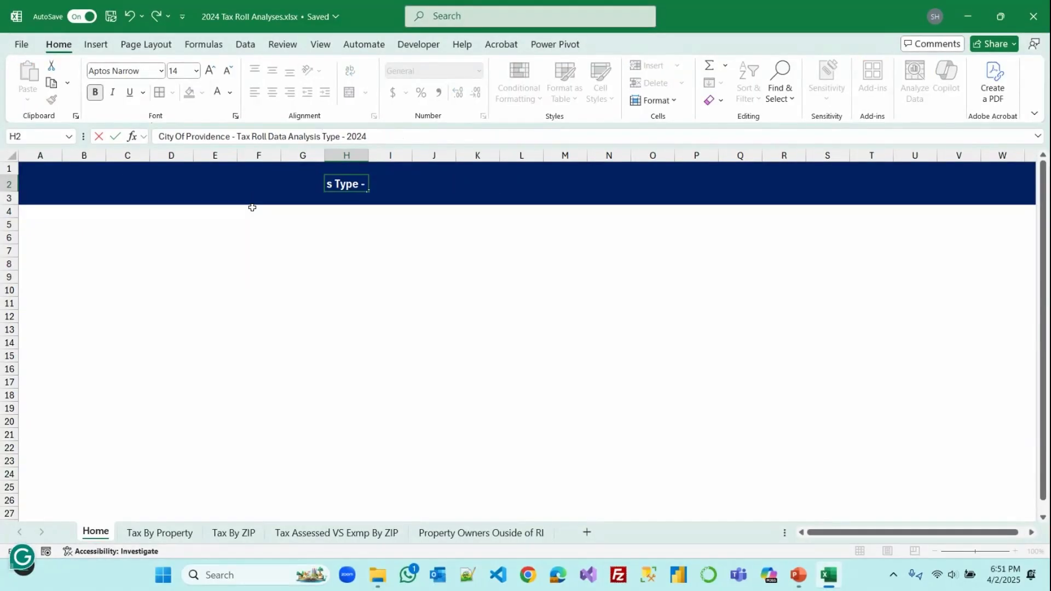
pyautogui.press('Delete')
pyautogui.press('Delete')
pyautogui.press('Delete')
pyautogui.press('Delete')
pyautogui.press('Delete')
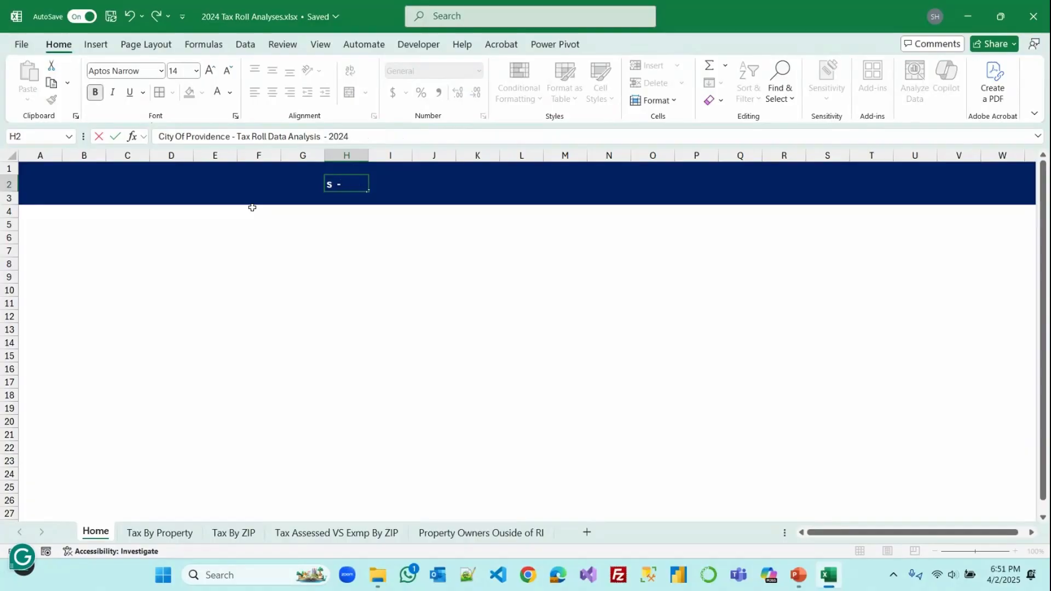
pyautogui.click(469, 304)
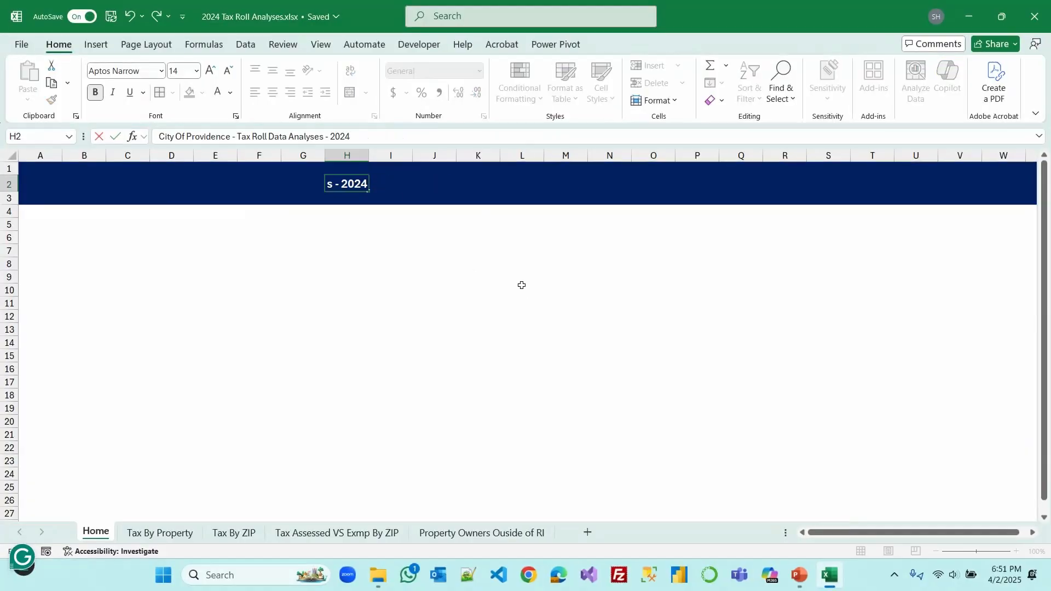
pyautogui.click(520, 289)
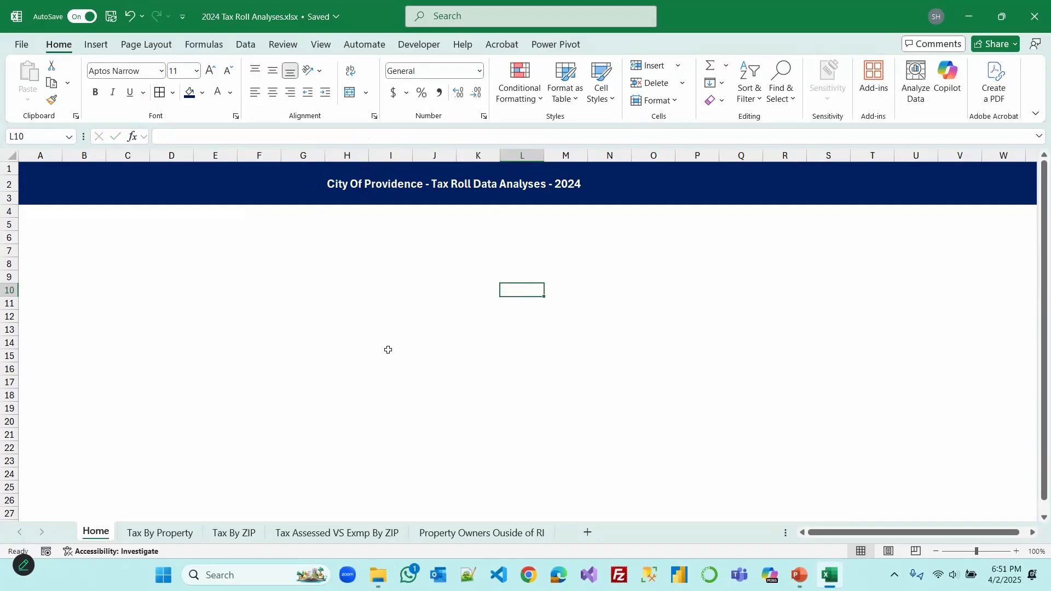
# Start inserting a SmartArt graphic on the Home sheet and select the Alternating Hexagons layout
pyautogui.click(95, 46)
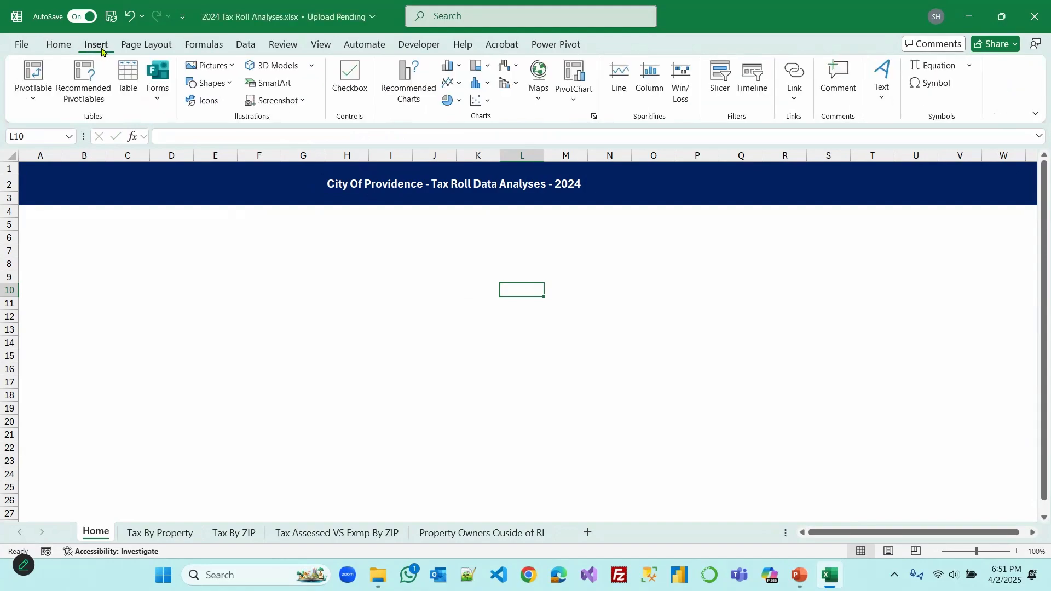
pyautogui.click(278, 85)
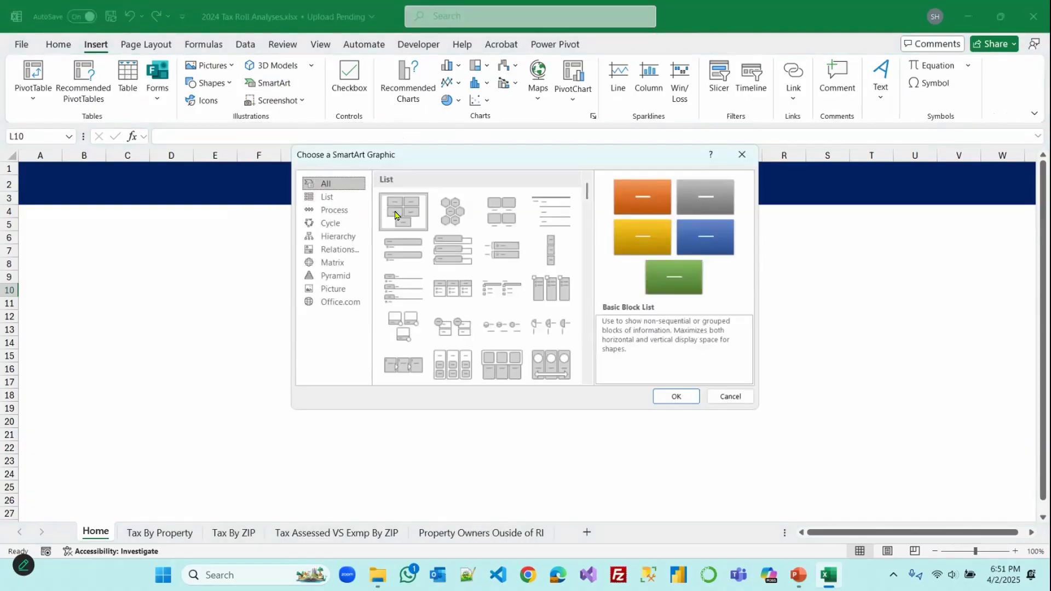
pyautogui.click(452, 209)
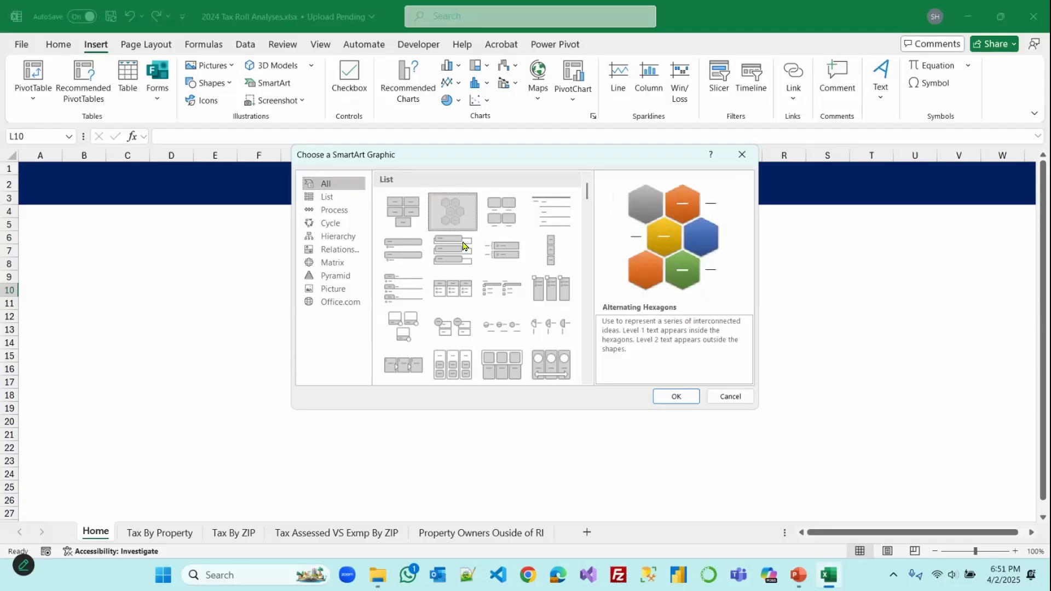